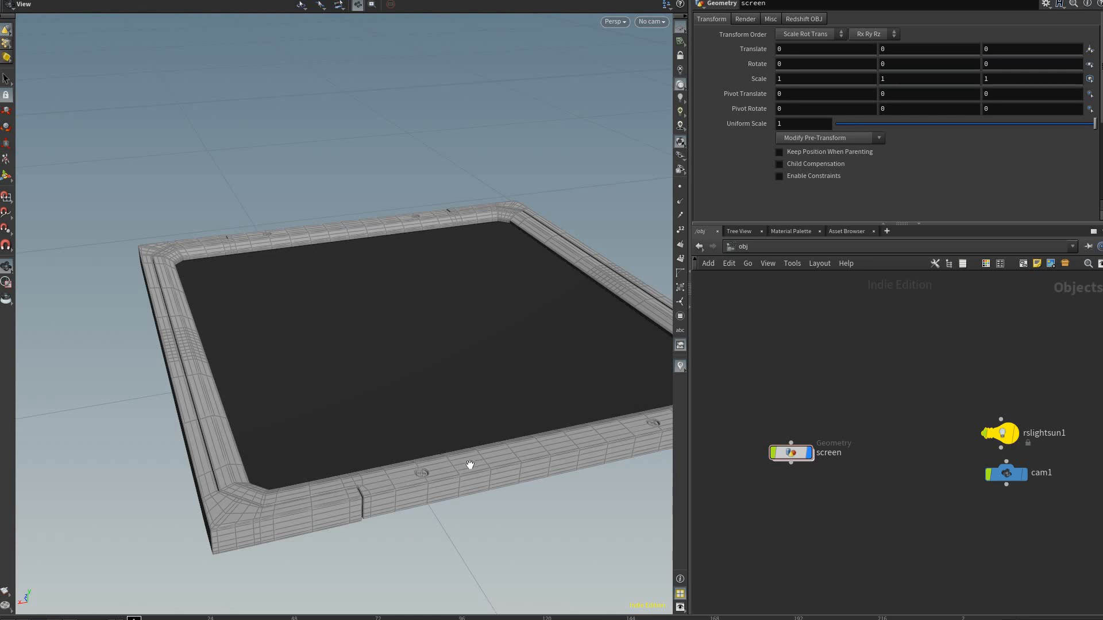
Step: Inspect the modelled screen frame, its seams and its screws from several angles
scroll(497, 469, up, 3)
scroll(497, 472, down, 3)
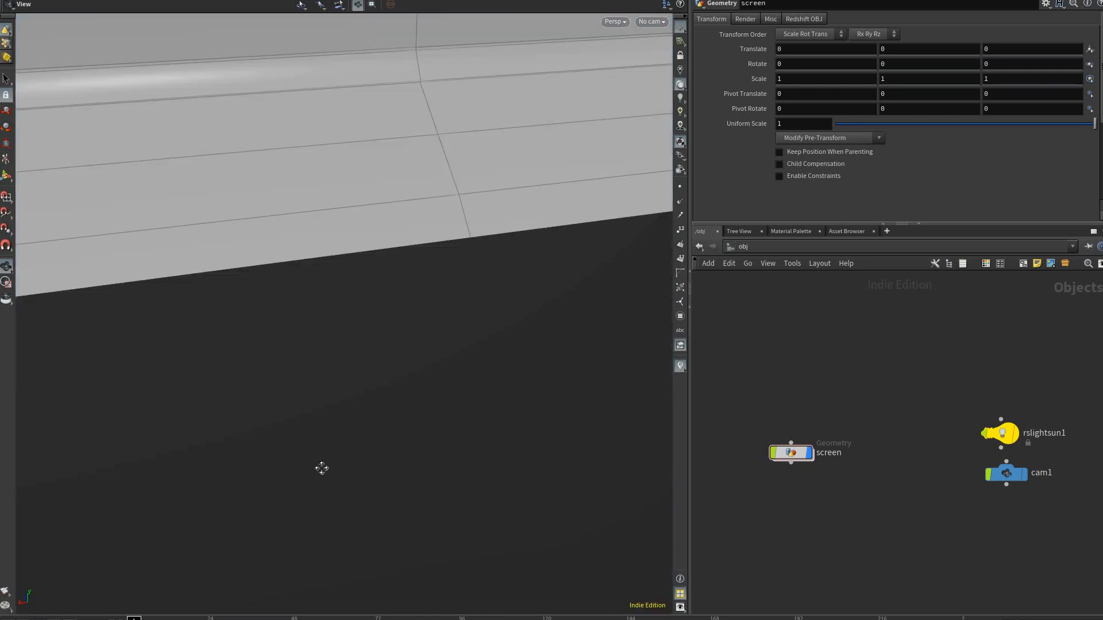
middle_drag(320, 468, 537, 466)
drag(469, 486, 556, 485)
scroll(556, 484, up, 3)
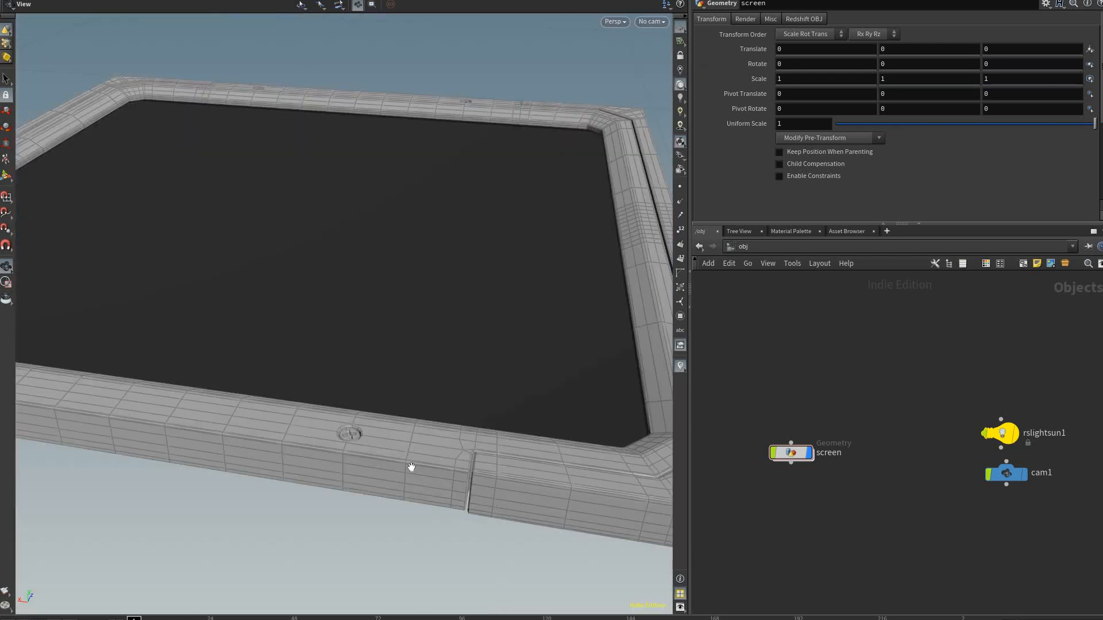
drag(449, 468, 471, 431)
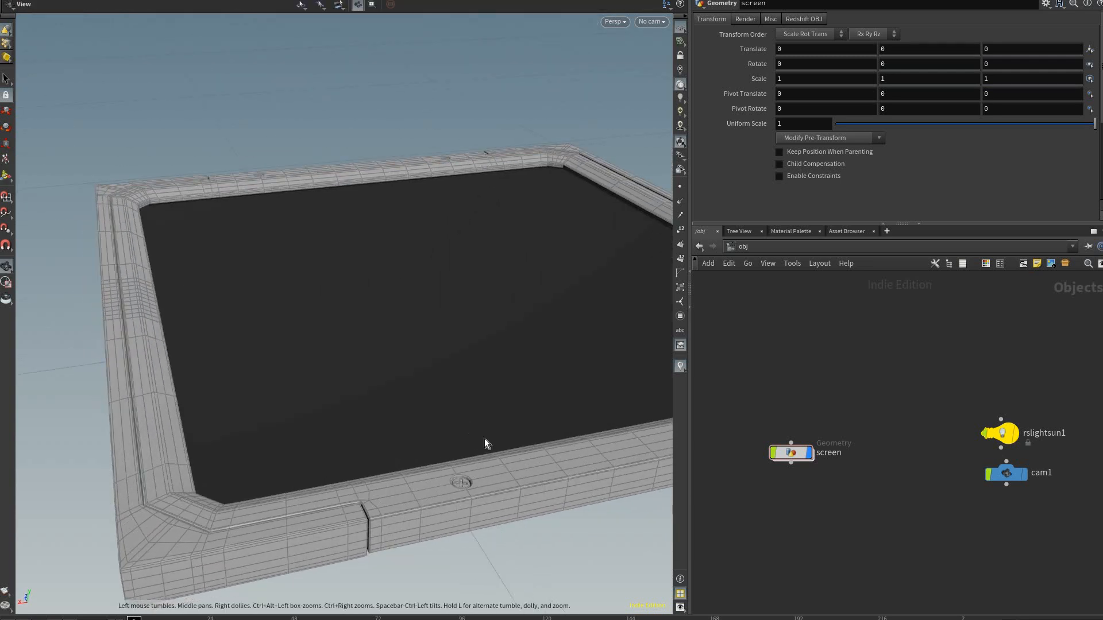
key(Return)
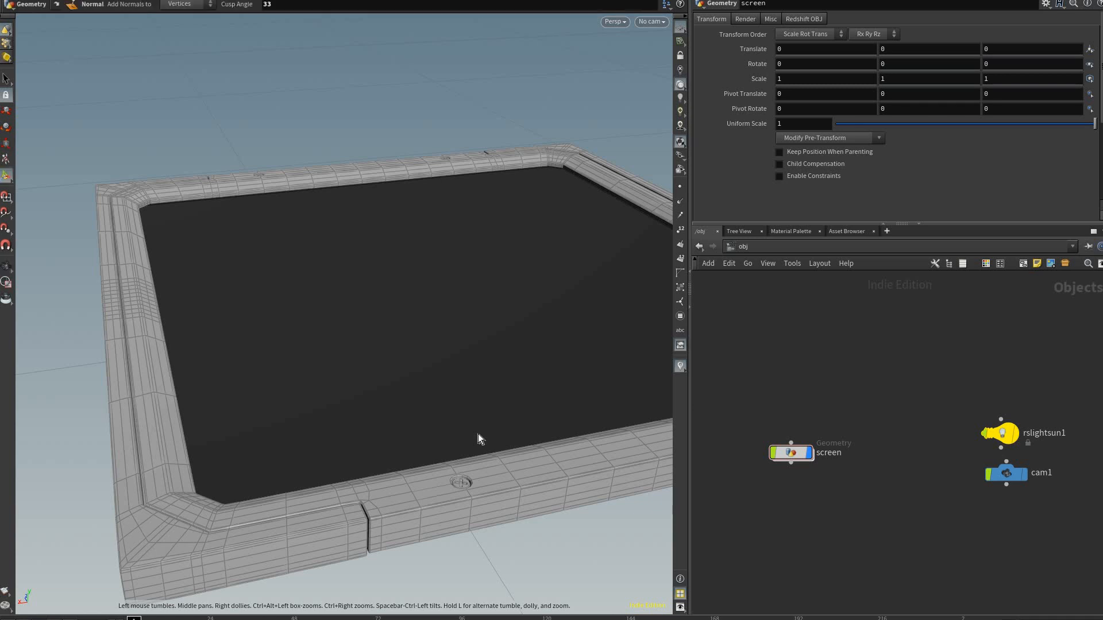
Step: Go inside the screen geometry object and activate the viewport handles of its grid2 node
click(791, 453)
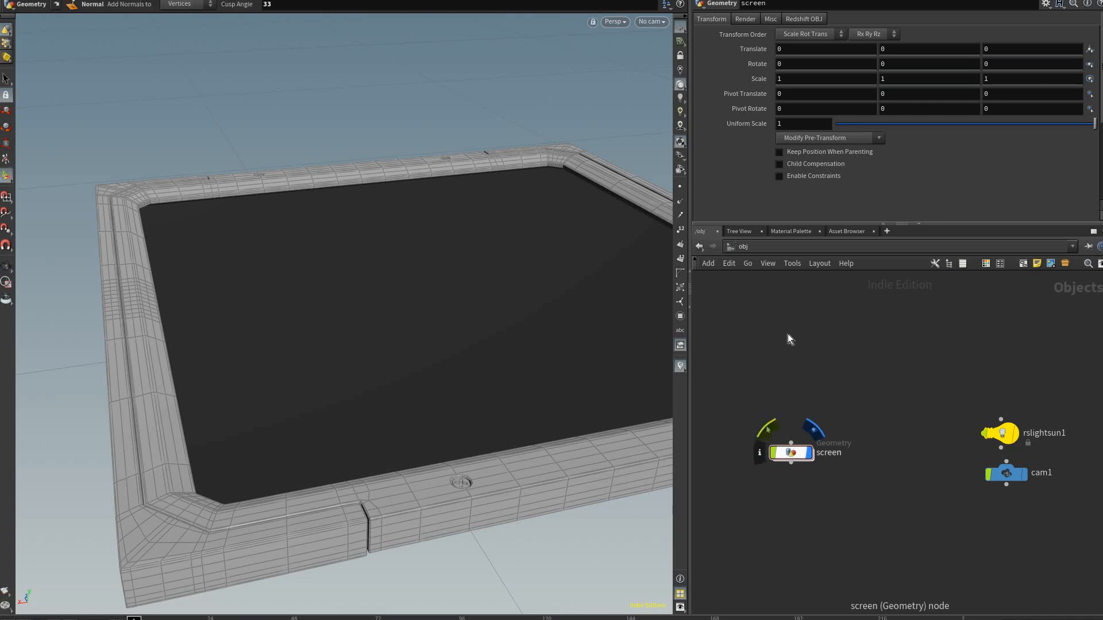
key(i)
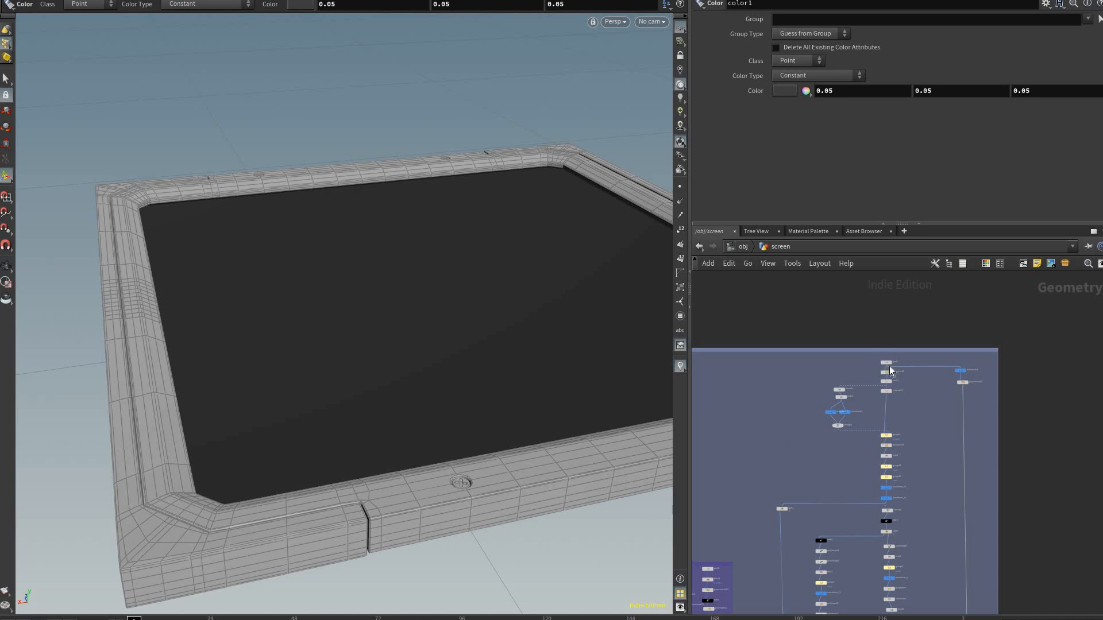
scroll(890, 366, up, 5)
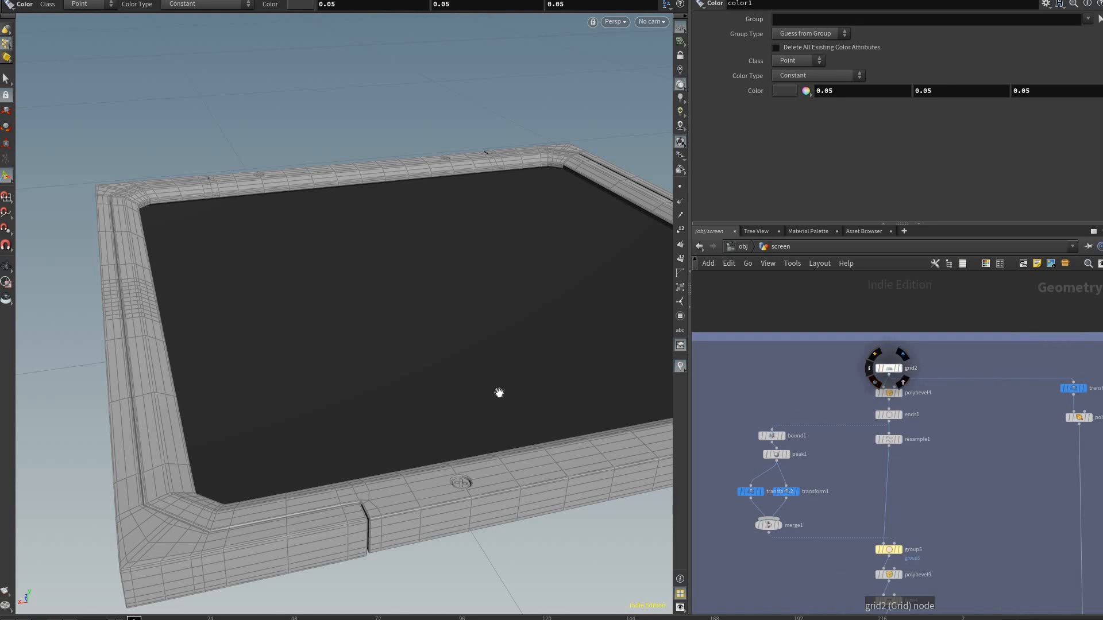
alt+right_drag(485, 327, 233, 364)
alt+drag(232, 364, 113, 350)
key(Return)
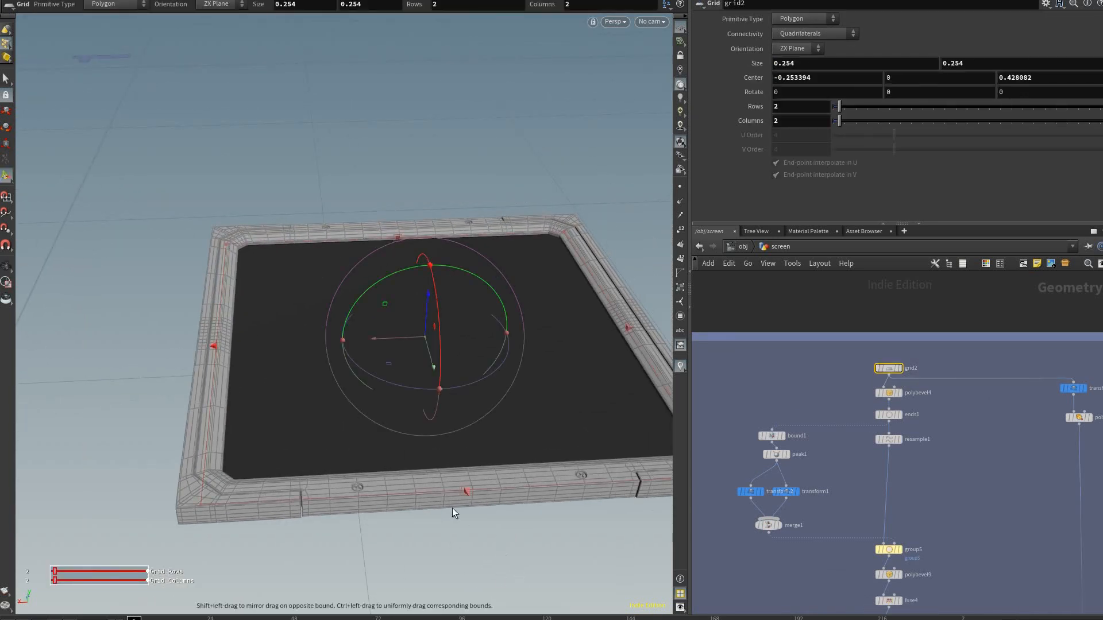
Step: Resize grid2 with its viewport handles to about 0.281 by 0.234
middle_drag(403, 478, 229, 466)
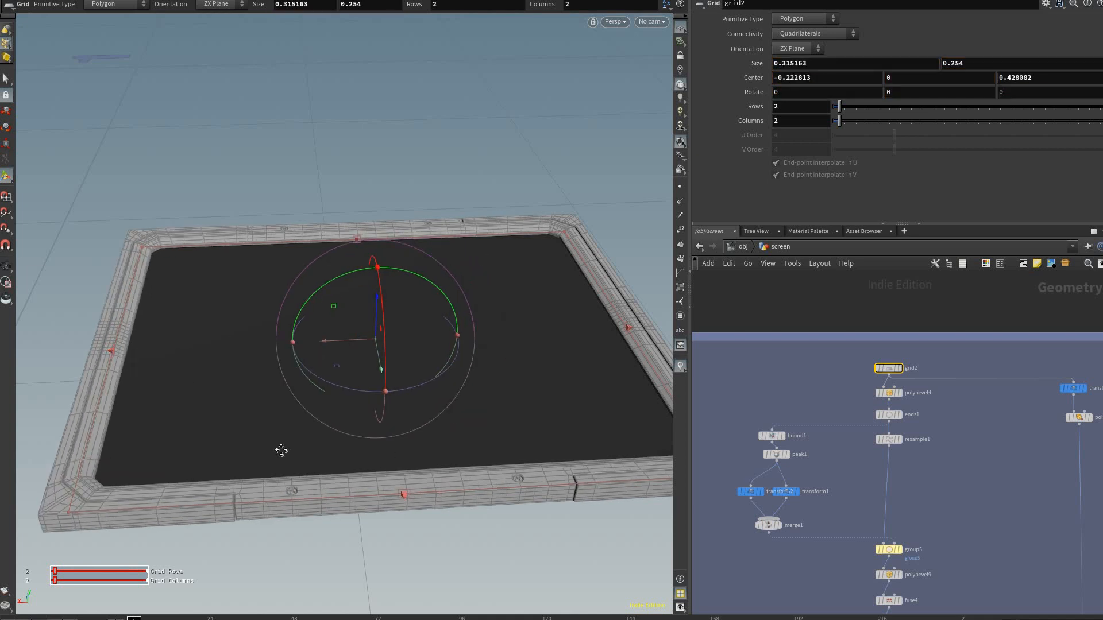
middle_drag(498, 426, 497, 425)
middle_drag(253, 387, 277, 370)
key(Escape)
drag(277, 370, 635, 414)
middle_drag(622, 477, 498, 480)
key(Escape)
drag(424, 359, 631, 368)
Step: Set the sweep2 node's width to 0.03
alt+middle_drag(943, 516, 933, 408)
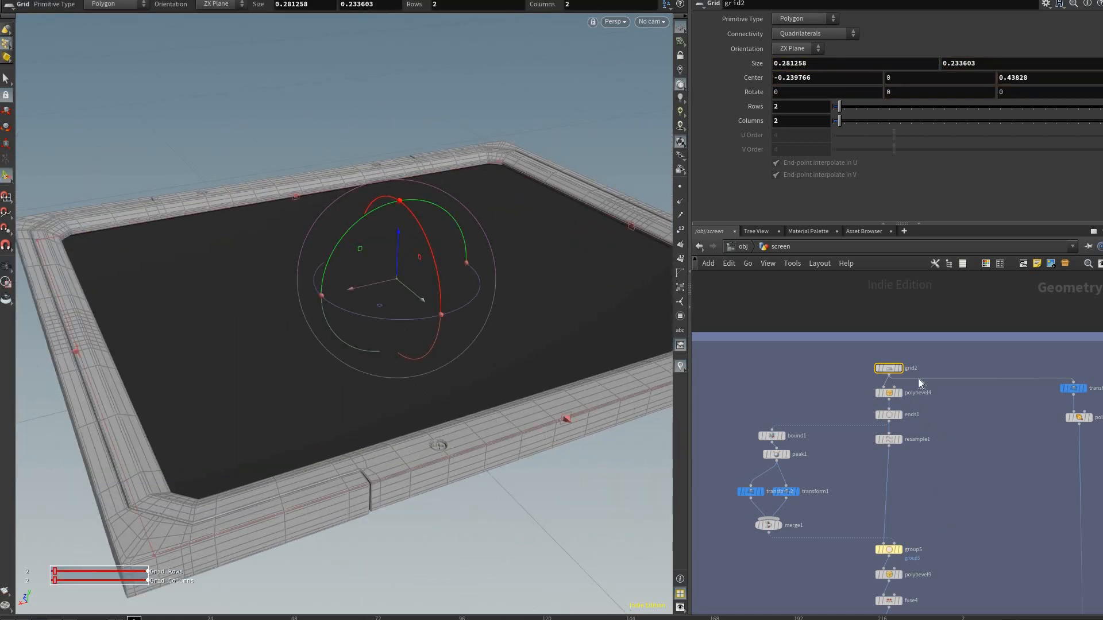
middle_drag(884, 604, 833, 374)
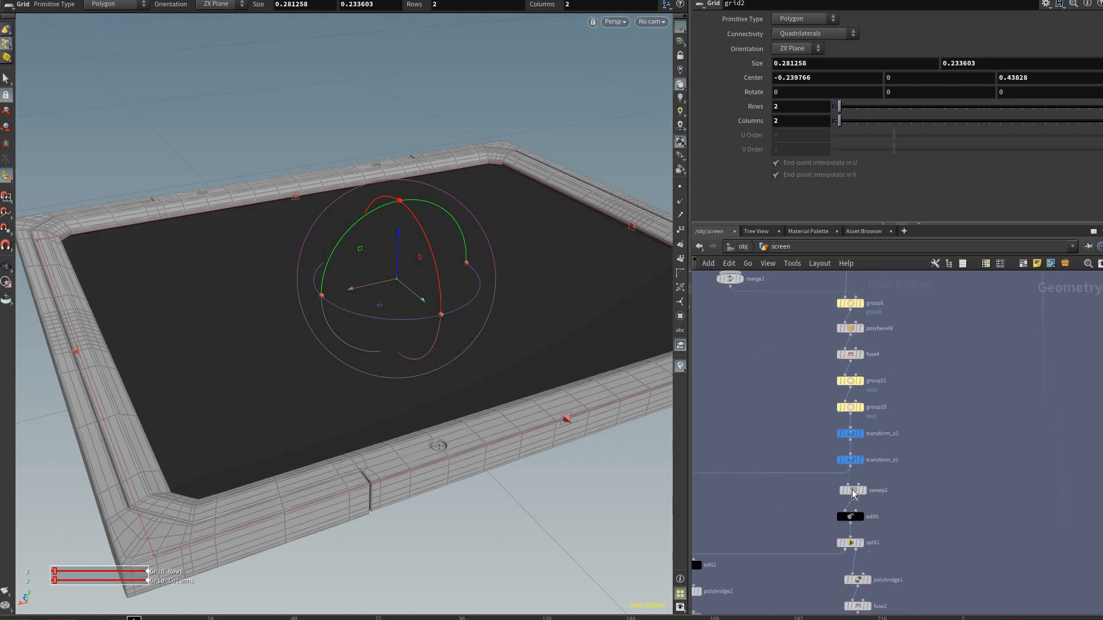
click(853, 490)
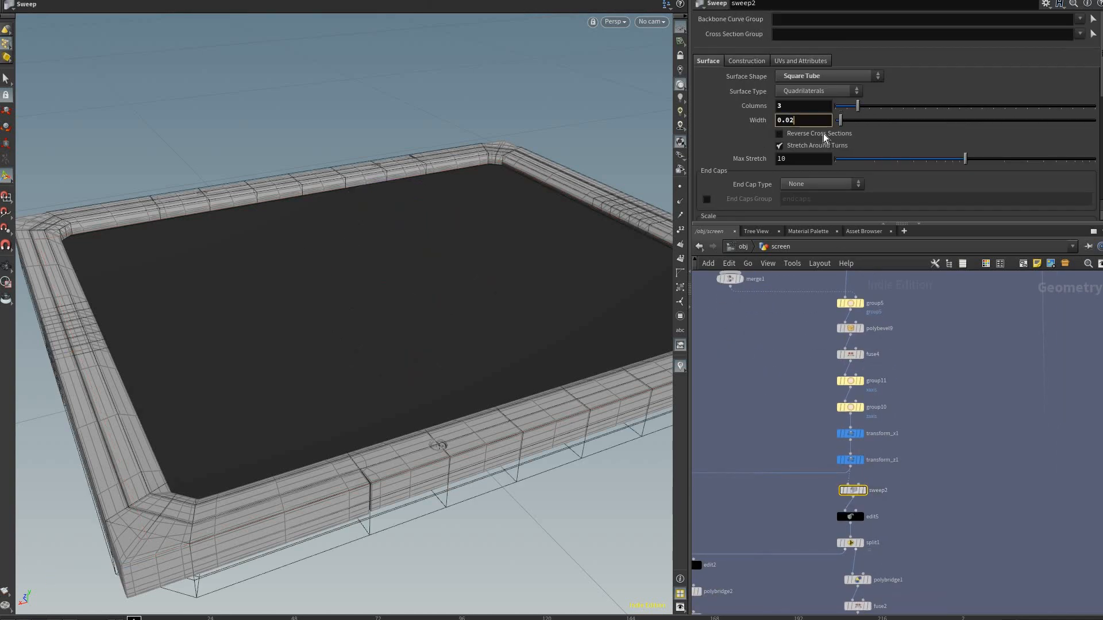
key(Return)
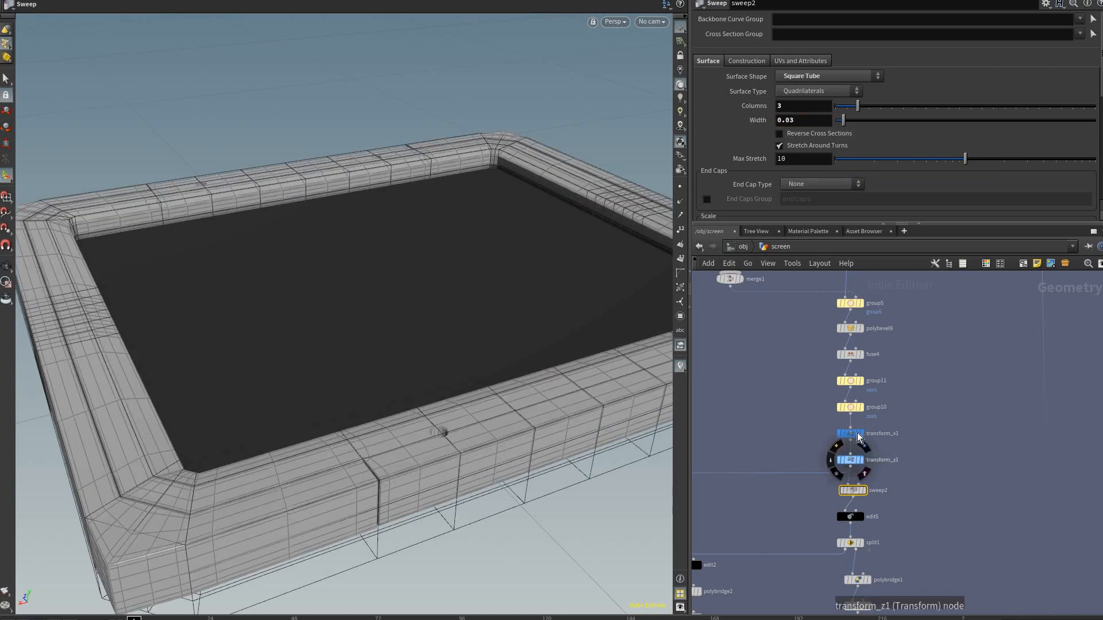
Step: Try X scale values of 3 and 2 on the transform_x1 node
click(851, 459)
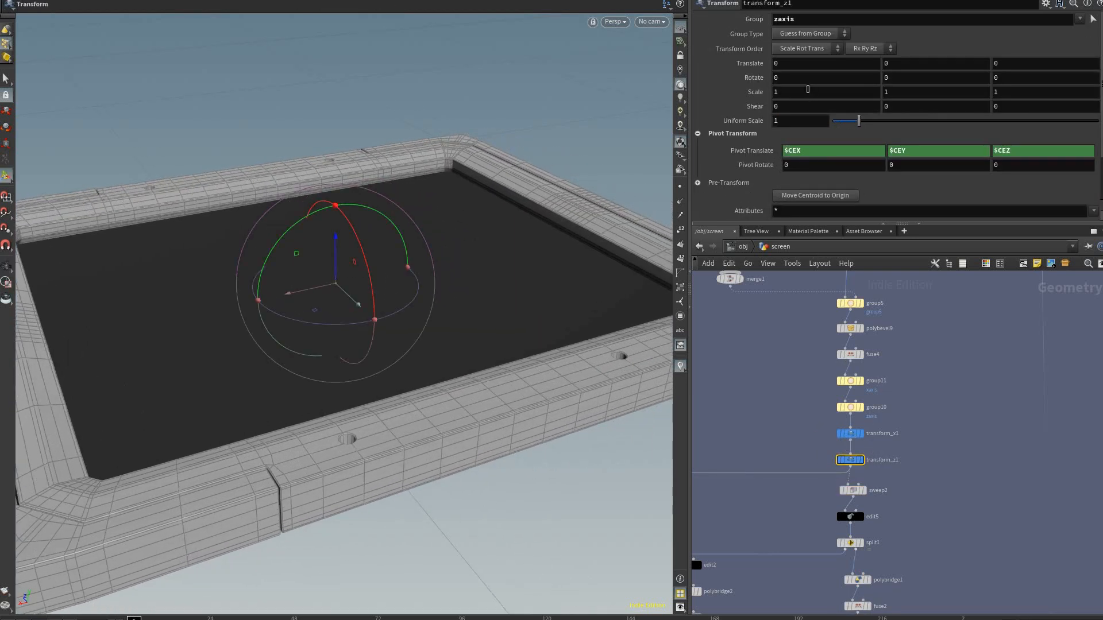
click(850, 433)
drag(808, 91, 774, 92)
text(3)
key(Return)
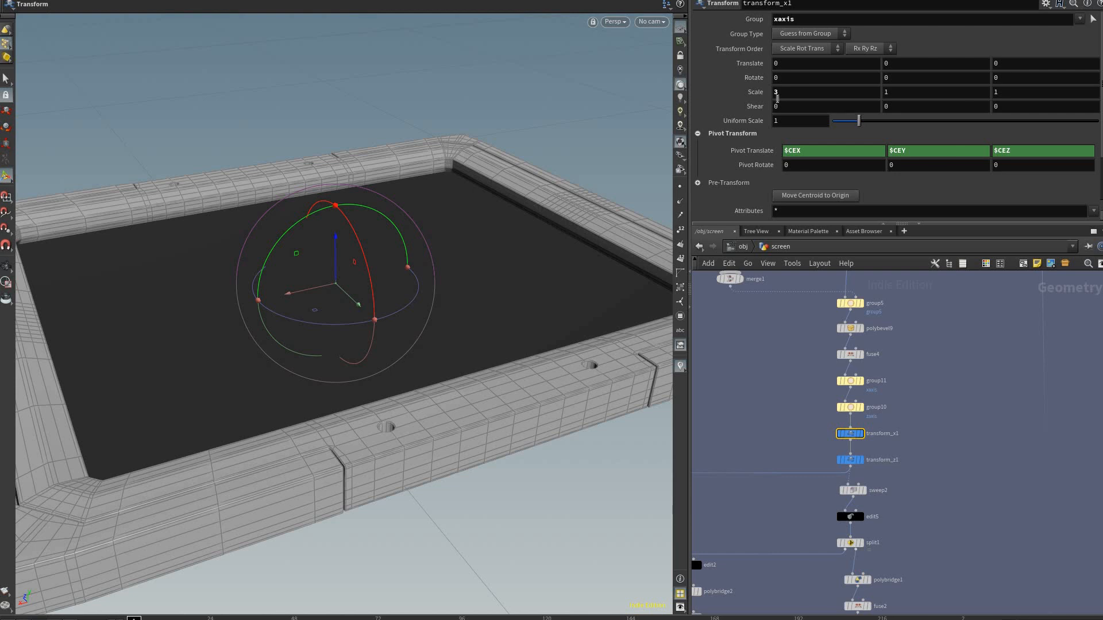
click(786, 96)
text(2)
key(Return)
Step: Set the X scale of the transform_x1 node to 4
drag(790, 94, 757, 94)
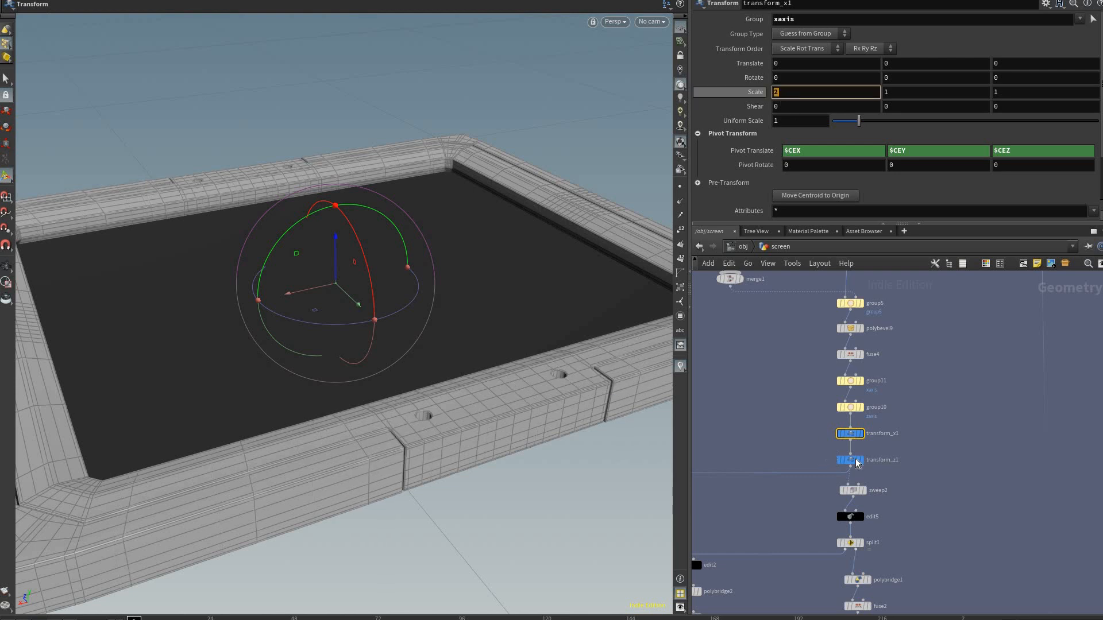
text(4)
key(Return)
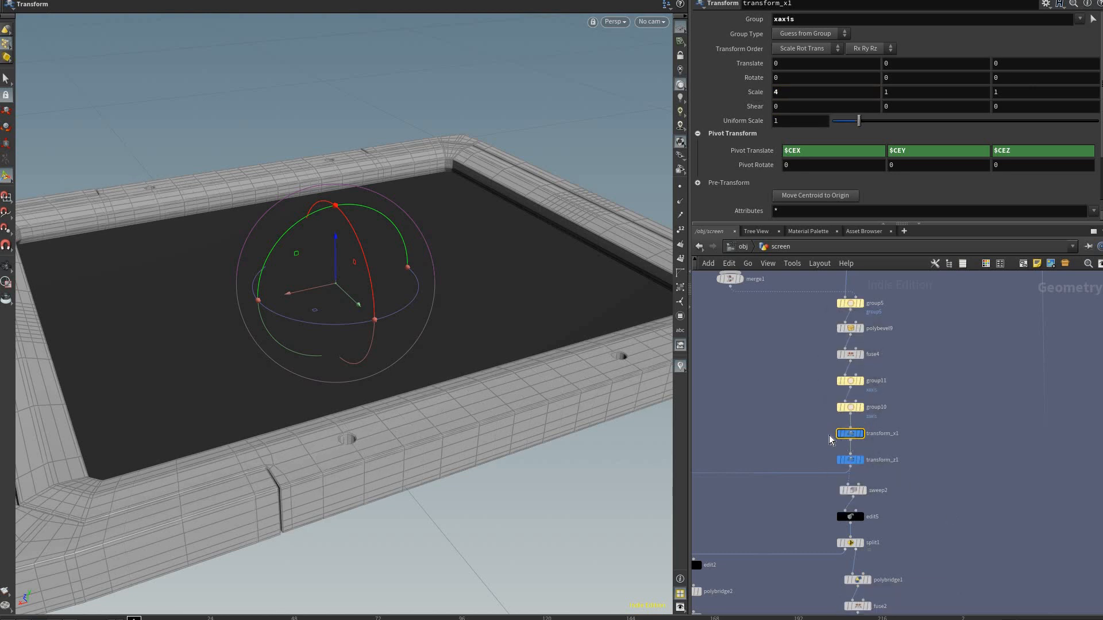
Step: Set the sweep2 node's width to 0.02
scroll(892, 467, down, 5)
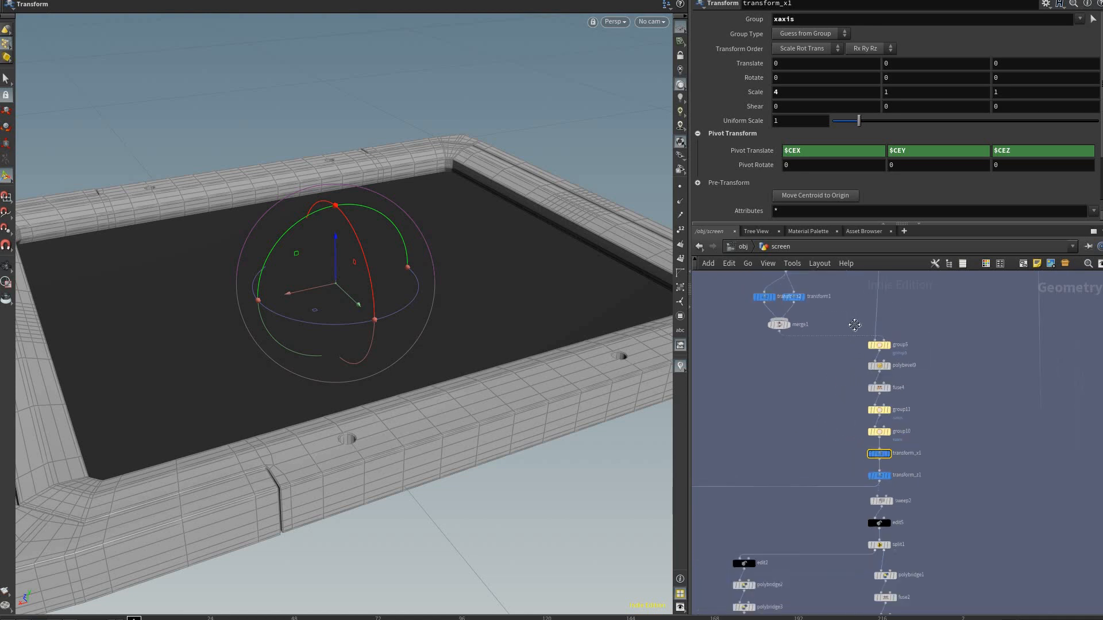
middle_drag(779, 503, 897, 483)
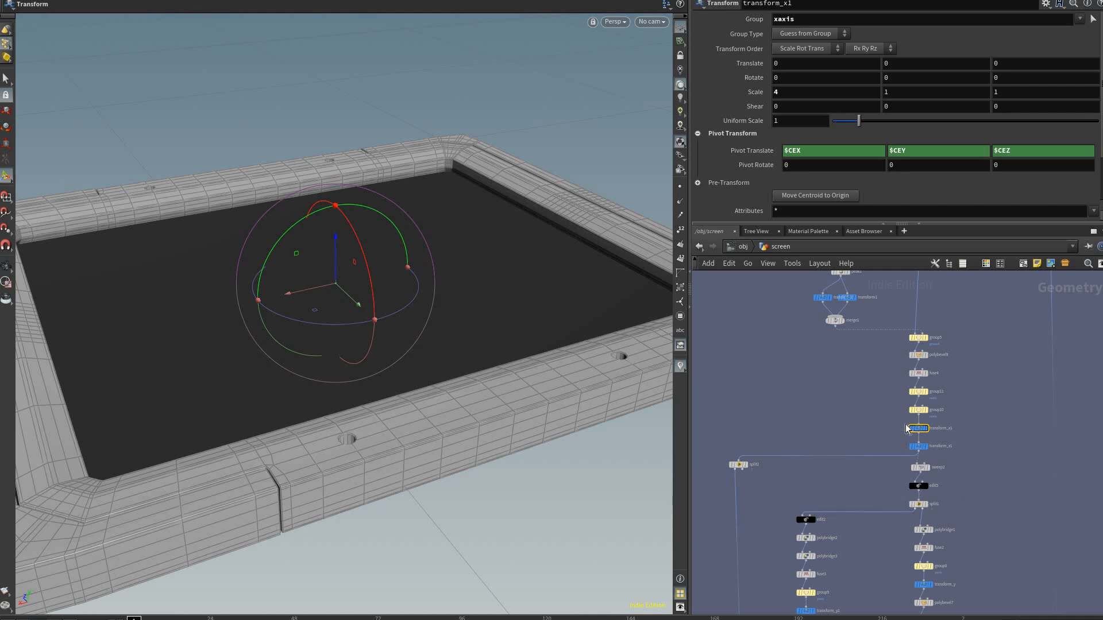
middle_drag(951, 391, 978, 475)
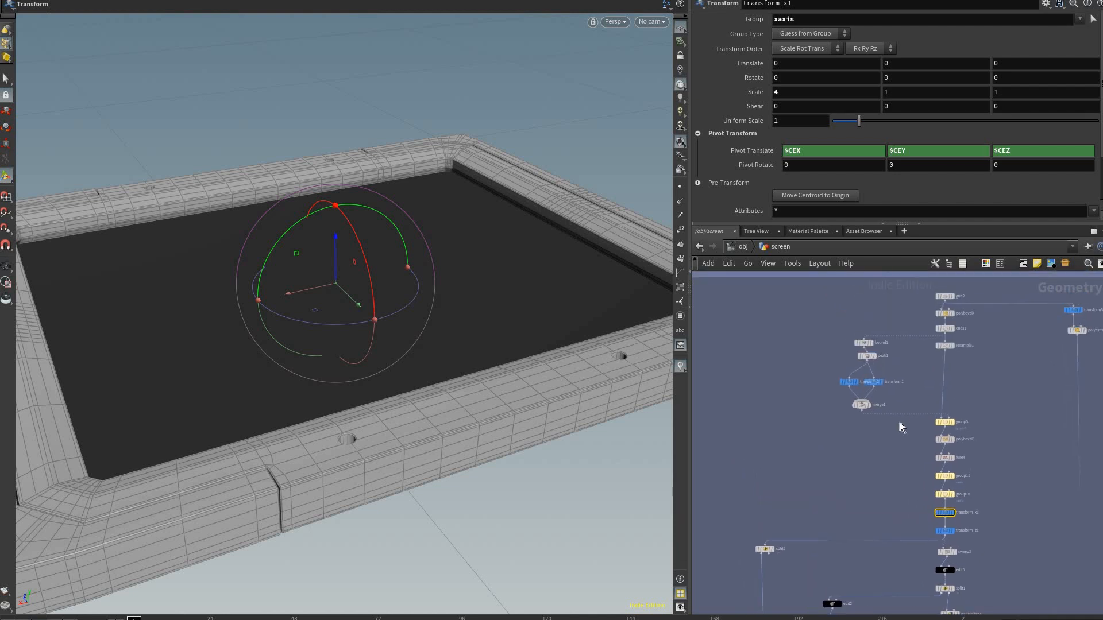
scroll(889, 428, up, 4)
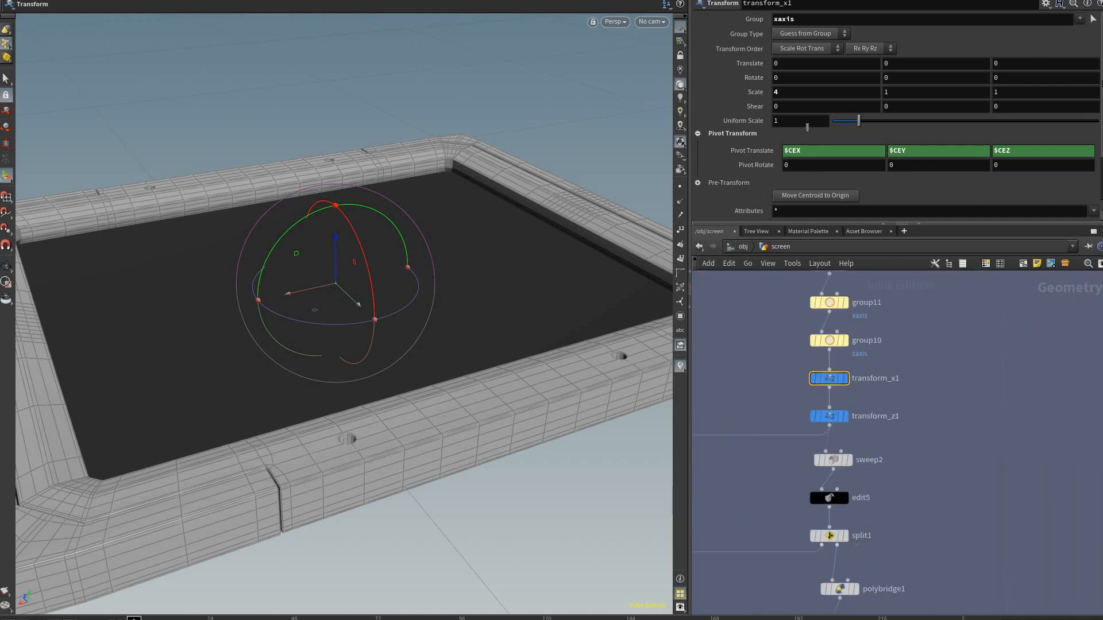
scroll(897, 421, up, 3)
scroll(890, 431, down, 2)
click(822, 471)
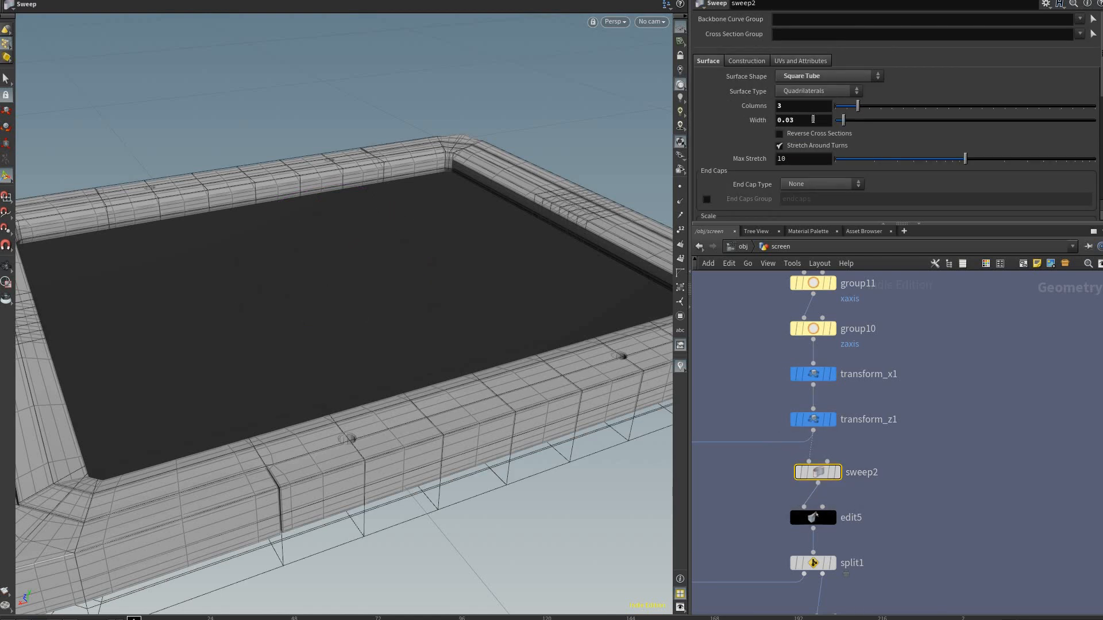
click(812, 119)
key(BackSpace)
text(2)
key(Return)
Step: Select the edit1 node below the split2 branch and show its transform handles with the whole frame in view
scroll(976, 443, down, 1)
scroll(977, 443, down, 3)
middle_drag(931, 430, 990, 374)
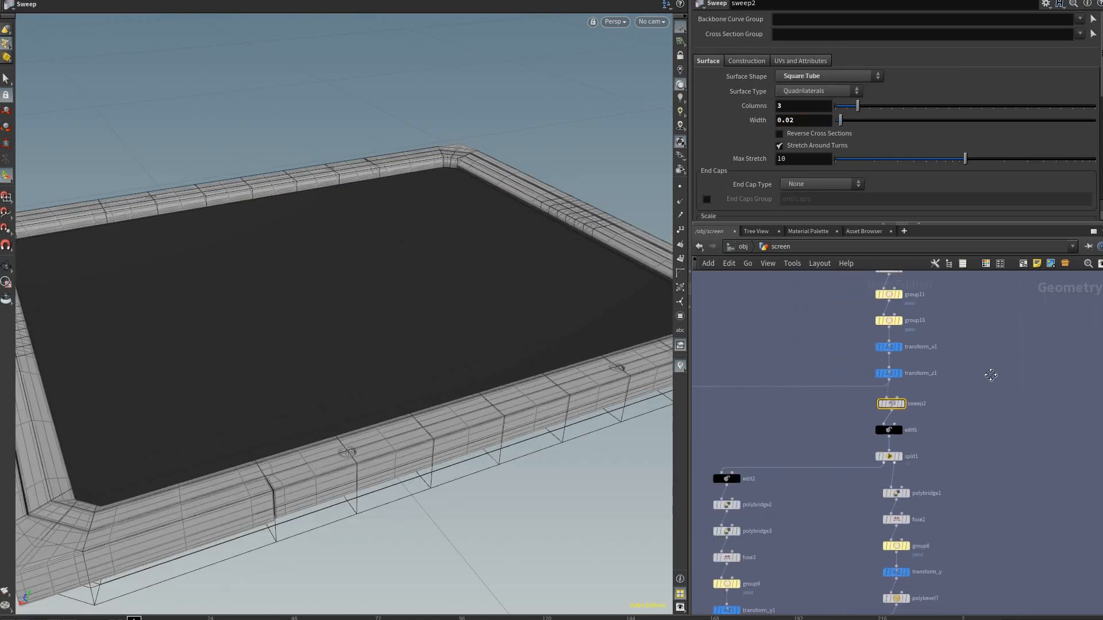
middle_drag(920, 457, 1010, 394)
middle_drag(886, 446, 894, 418)
scroll(895, 418, down, 3)
middle_drag(804, 517, 817, 358)
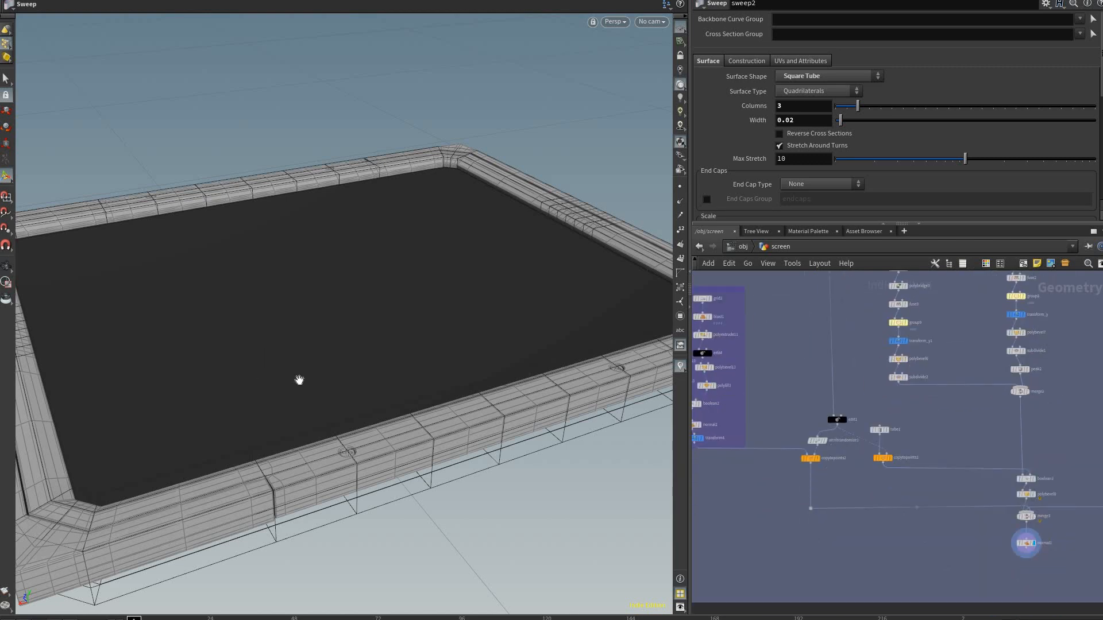
right_drag(460, 345, 250, 321)
key(space+g)
key(Return)
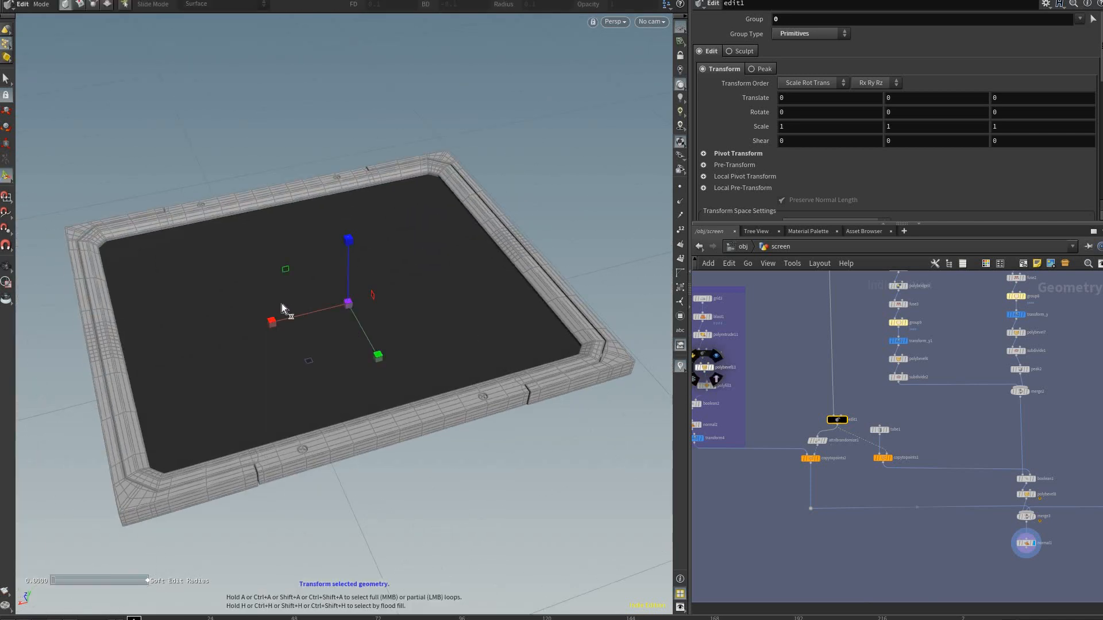
Step: Examine the frame in the viewport and the node chain from the transforms and sweep2 through the split1 and split2 branches
alt+drag(550, 375, 508, 365)
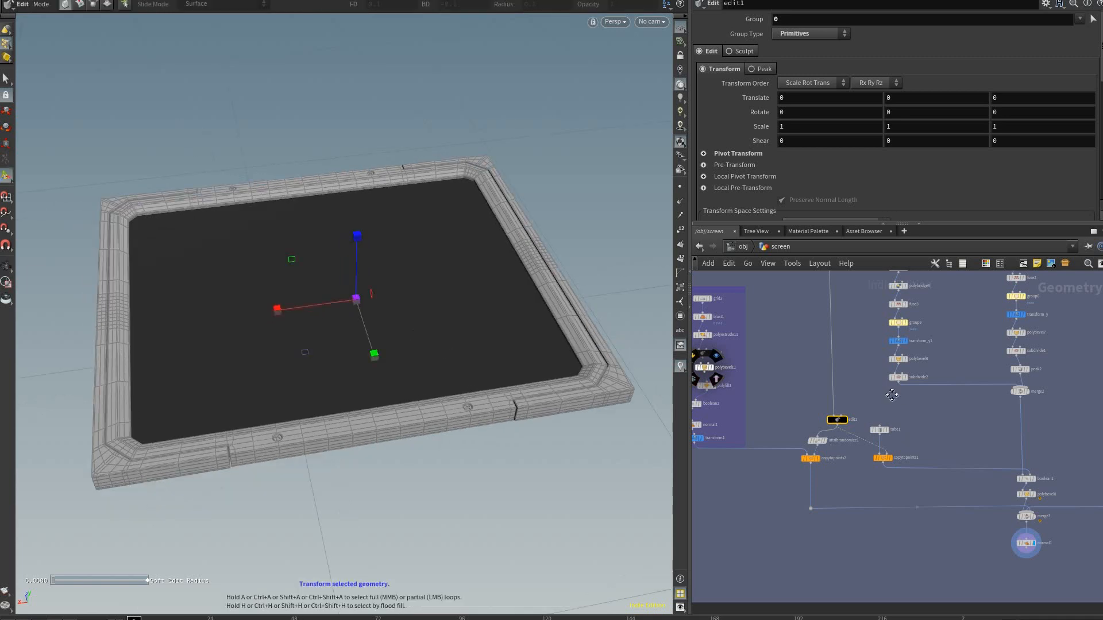
alt+middle_drag(916, 413, 901, 493)
alt+right_drag(901, 492, 906, 451)
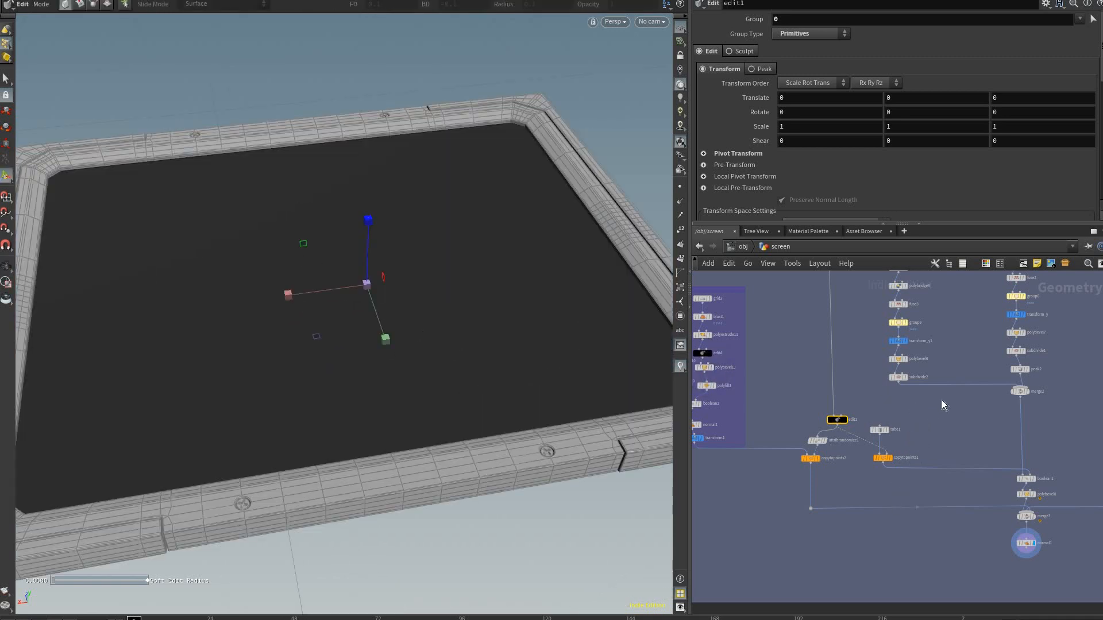
middle_drag(846, 410, 783, 456)
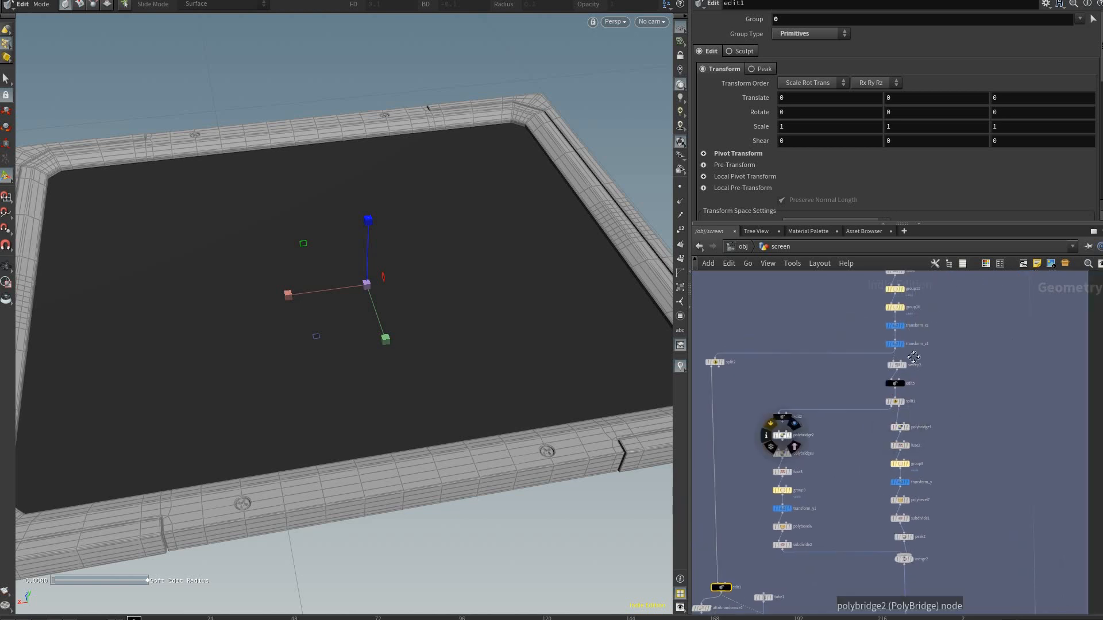
middle_drag(829, 420, 807, 505)
mouse_move(872, 412)
scroll(883, 470, up, 7)
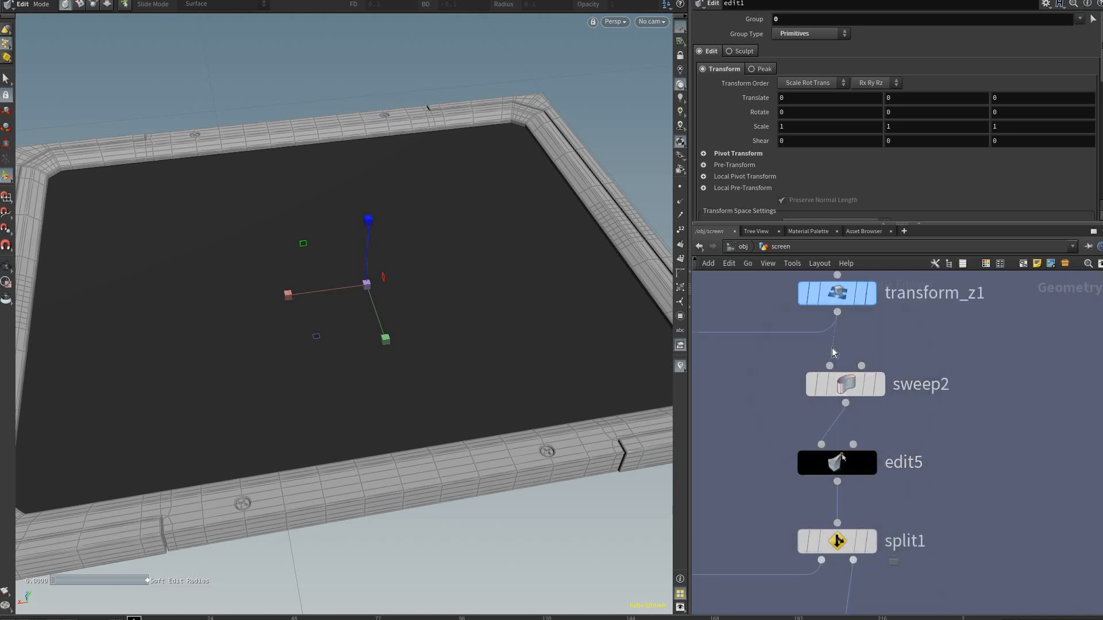
scroll(833, 357, down, 3)
middle_drag(961, 288, 970, 467)
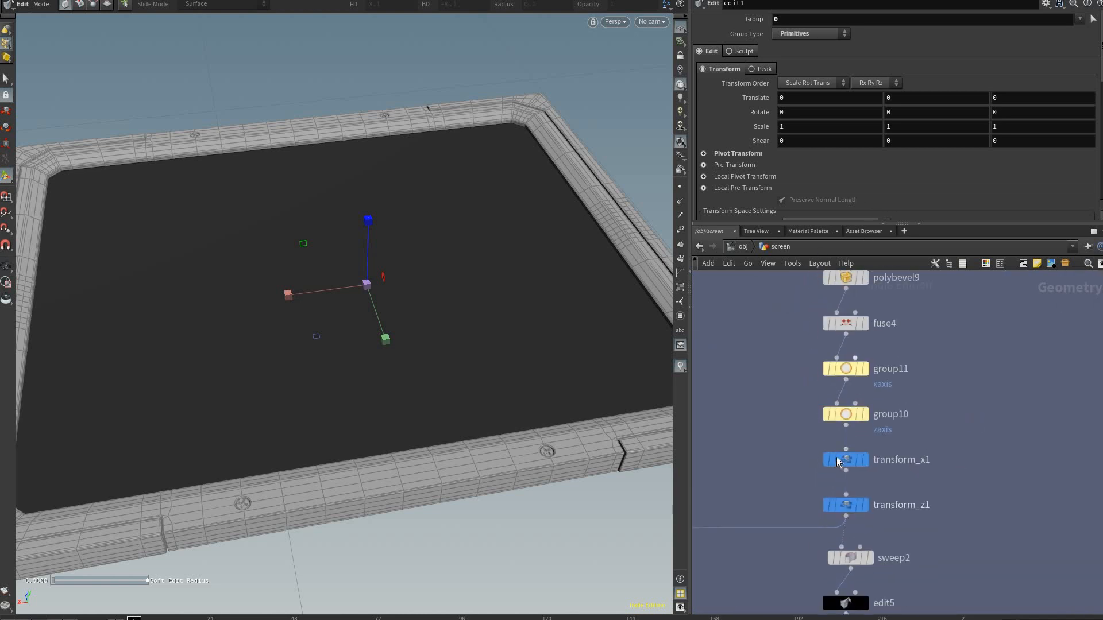
scroll(846, 512, down, 3)
middle_drag(861, 598, 951, 468)
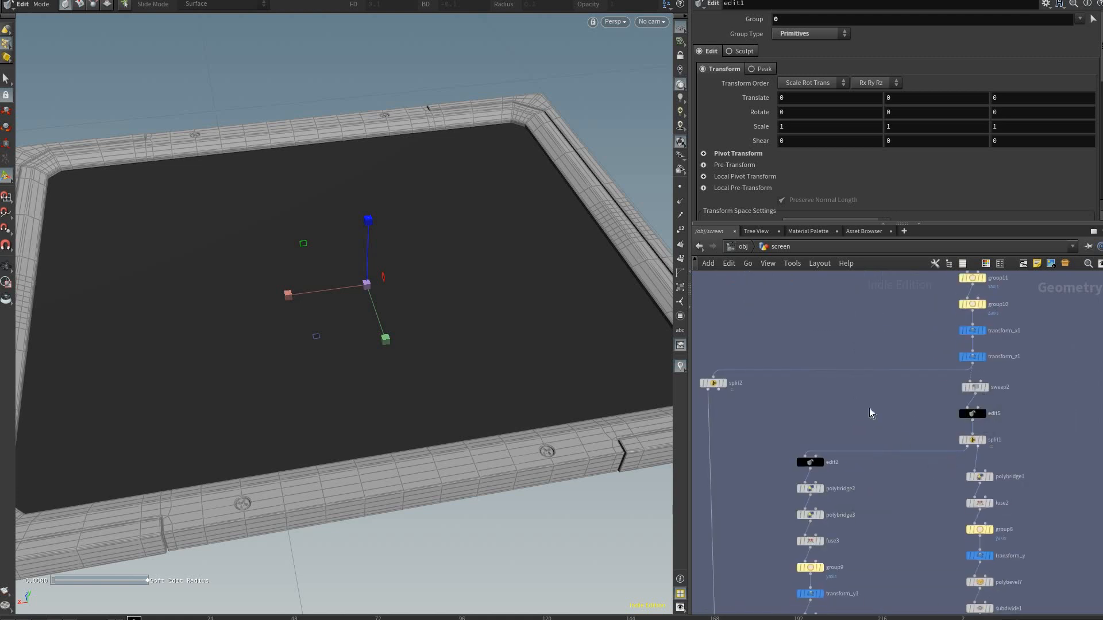
middle_drag(856, 397, 899, 333)
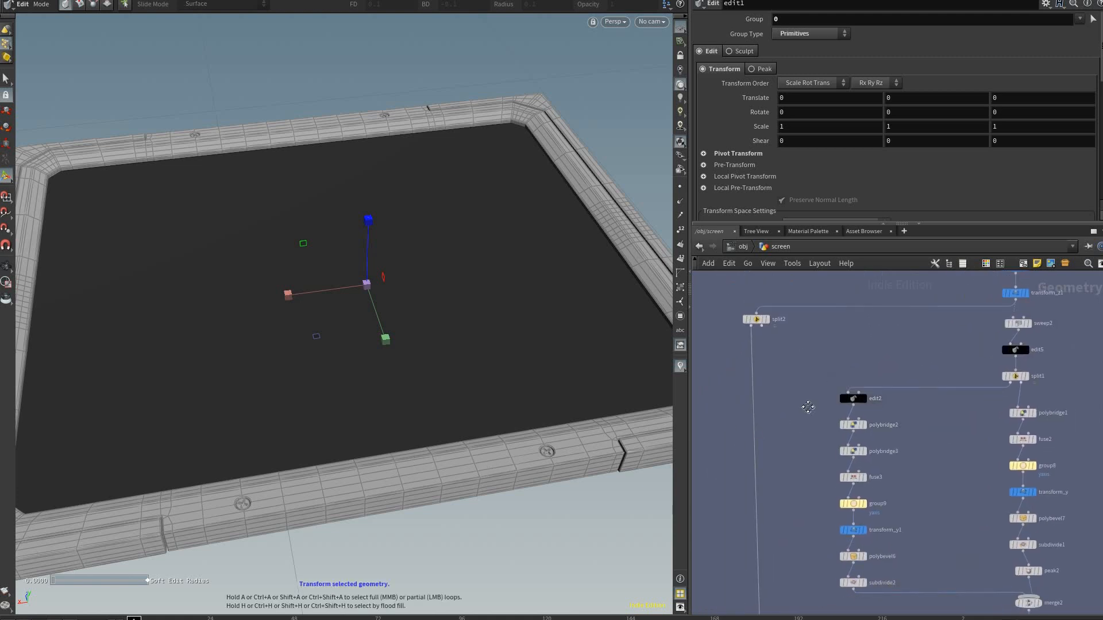
middle_drag(789, 428, 803, 408)
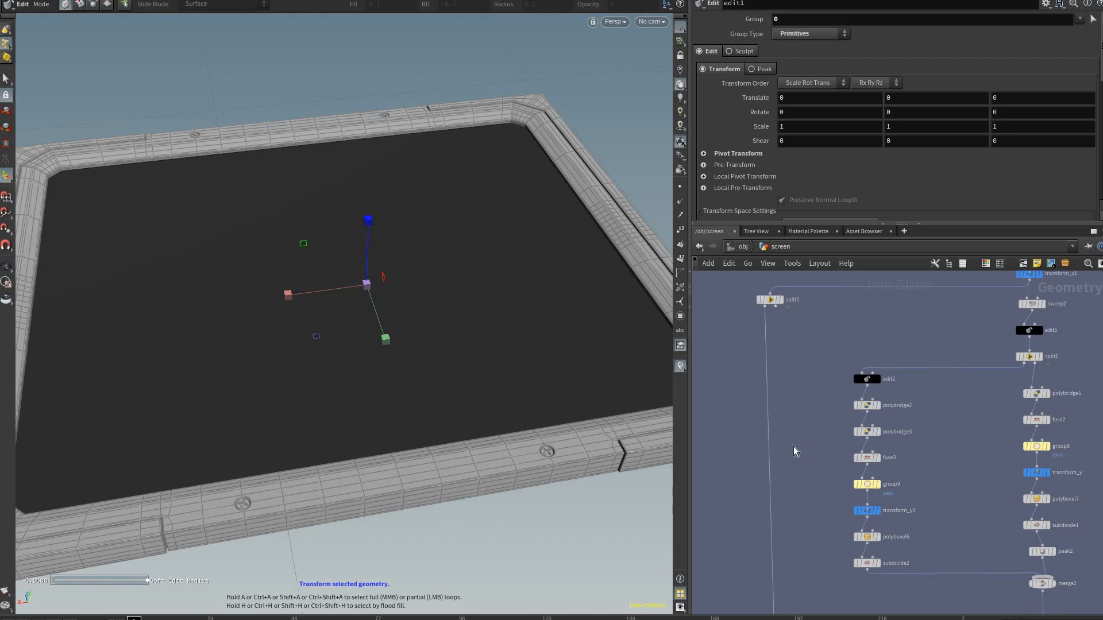
middle_drag(950, 470, 941, 453)
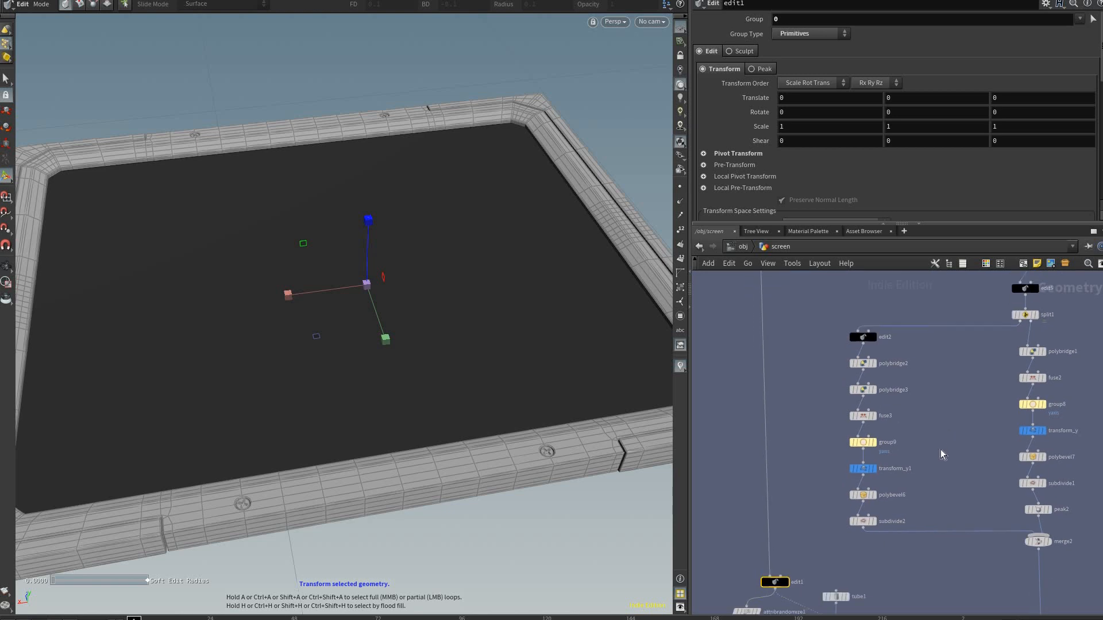
scroll(941, 458, down, 3)
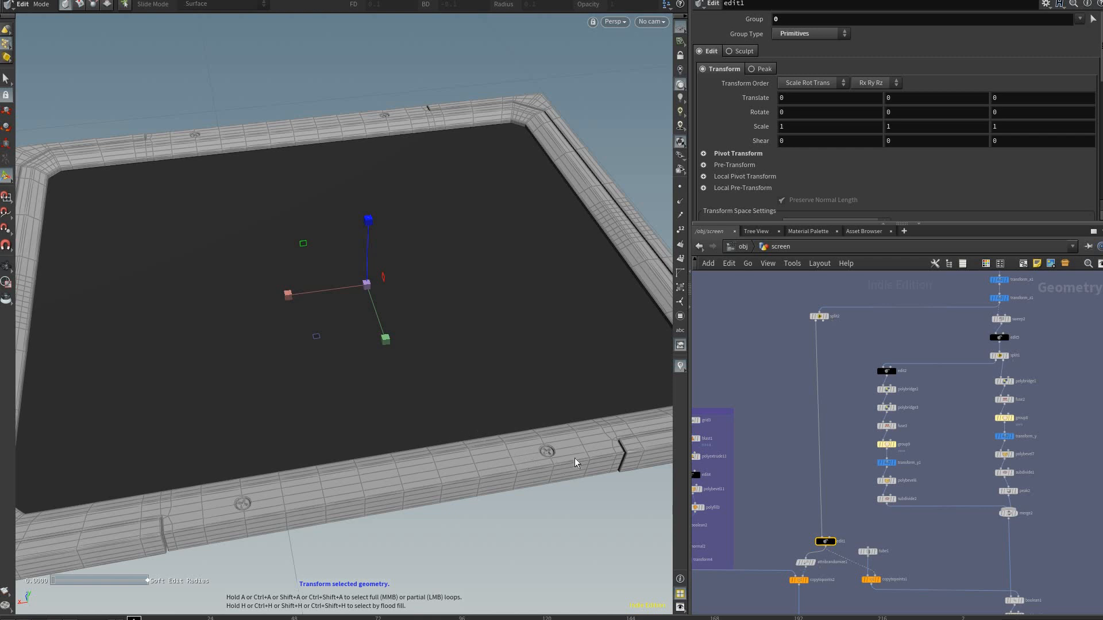
Step: Select points 0-3 in the edit1 node and scale them along X to about 0.89, with shaded display restored
scroll(577, 451, down, 5)
alt+drag(571, 458, 362, 536)
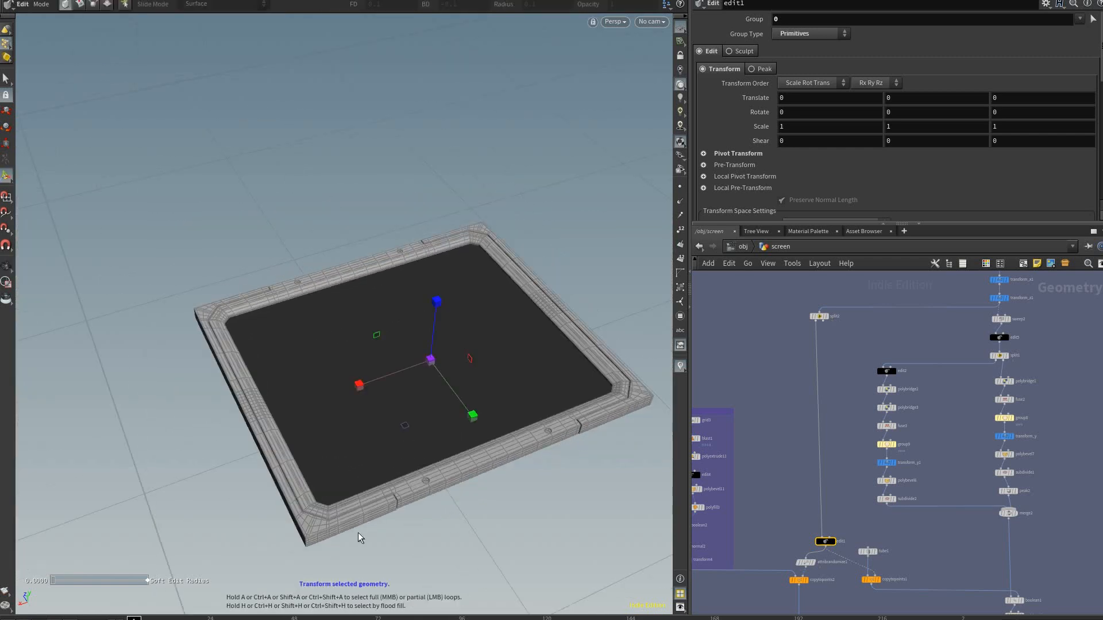
key(2)
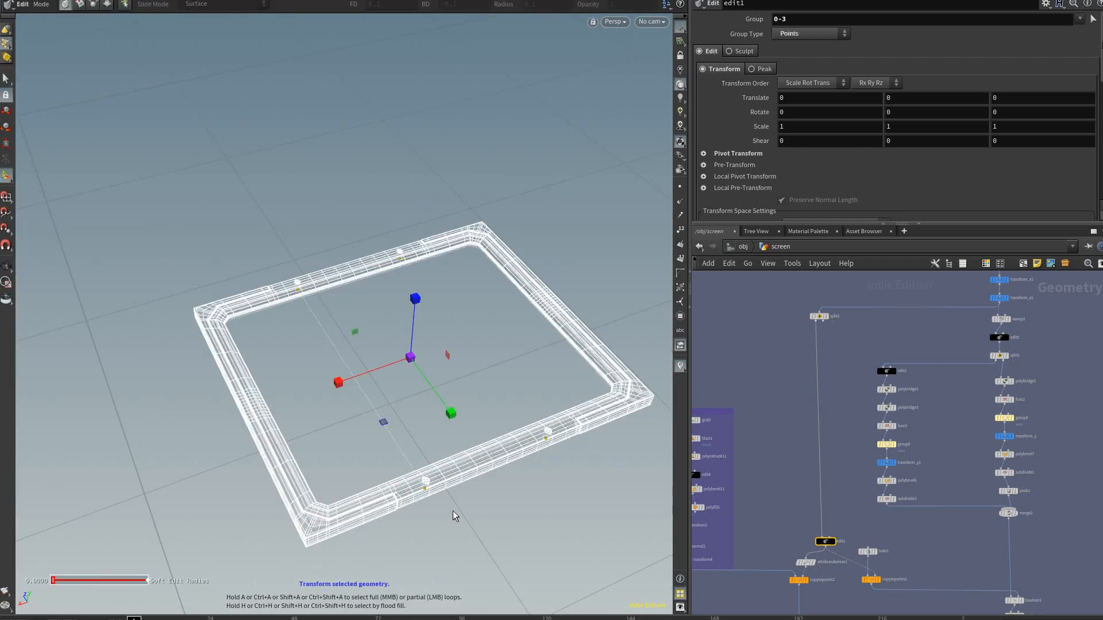
drag(337, 386, 351, 381)
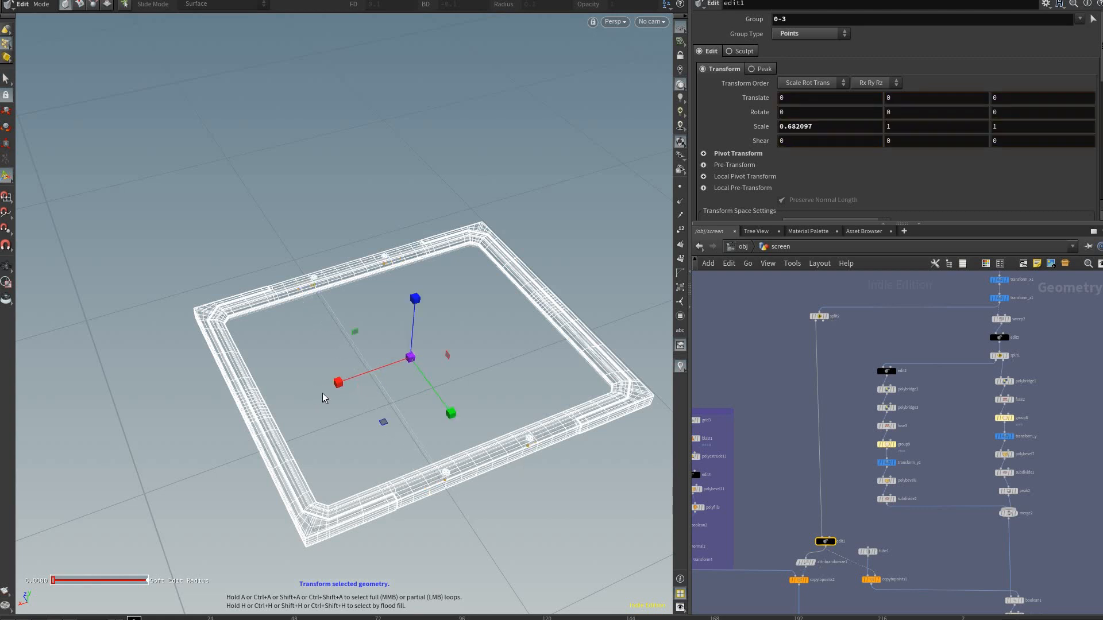
middle_drag(490, 429, 478, 434)
key(w)
Step: Examine the frame and the node branches down to the final merge, and select the polybridge2 node in the middle branch
alt+drag(463, 442, 455, 418)
mouse_move(455, 417)
alt+right_down()
mouse_move(1012, 513)
mouse_move(986, 537)
alt+right_up()
scroll(986, 530, down, 2)
alt+drag(402, 402, 374, 396)
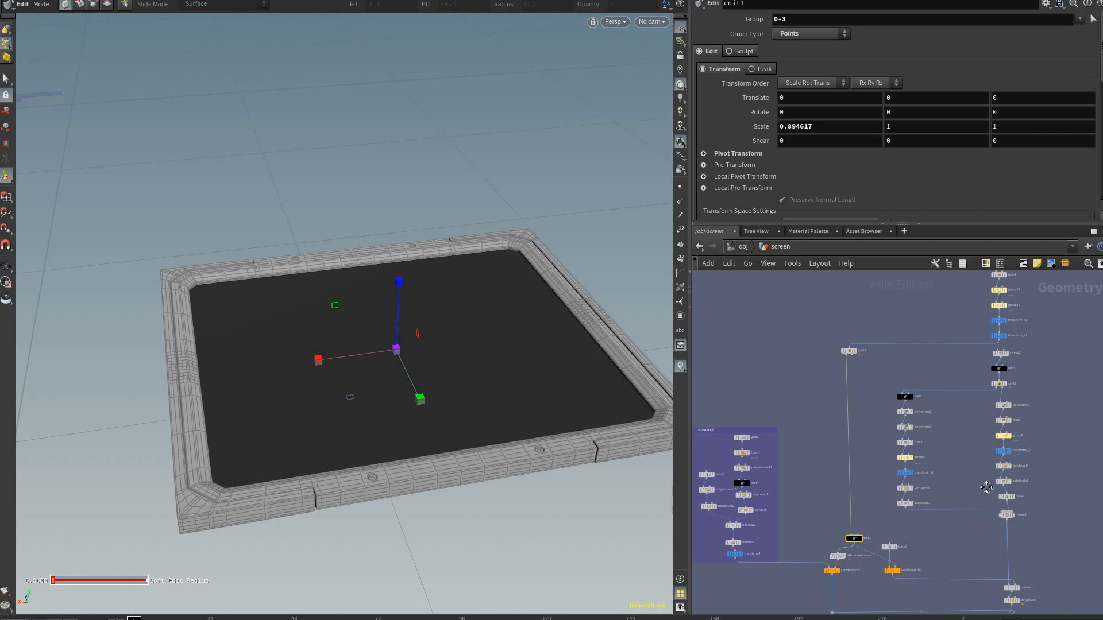
middle_drag(986, 488, 957, 502)
middle_drag(998, 591, 906, 565)
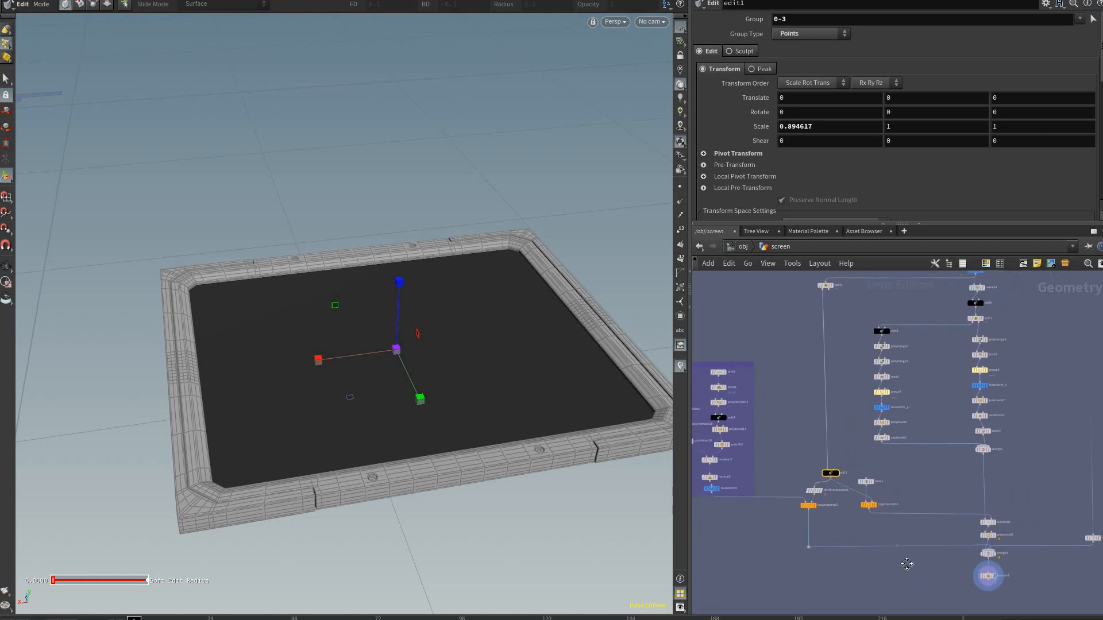
middle_drag(1035, 391, 969, 457)
middle_drag(906, 534, 970, 460)
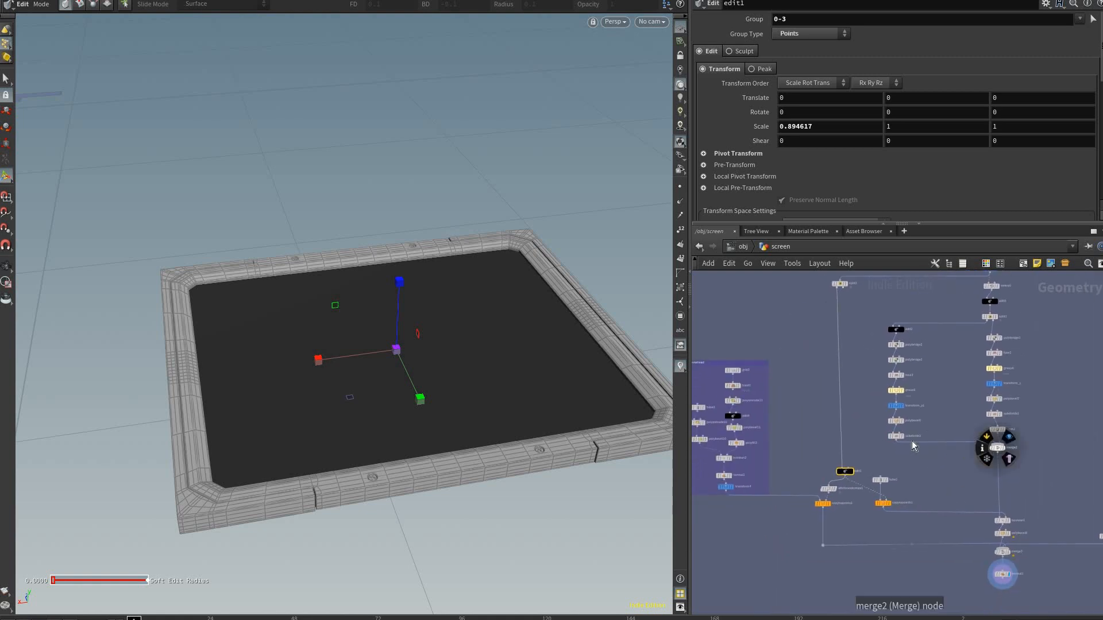
middle_drag(943, 410, 920, 440)
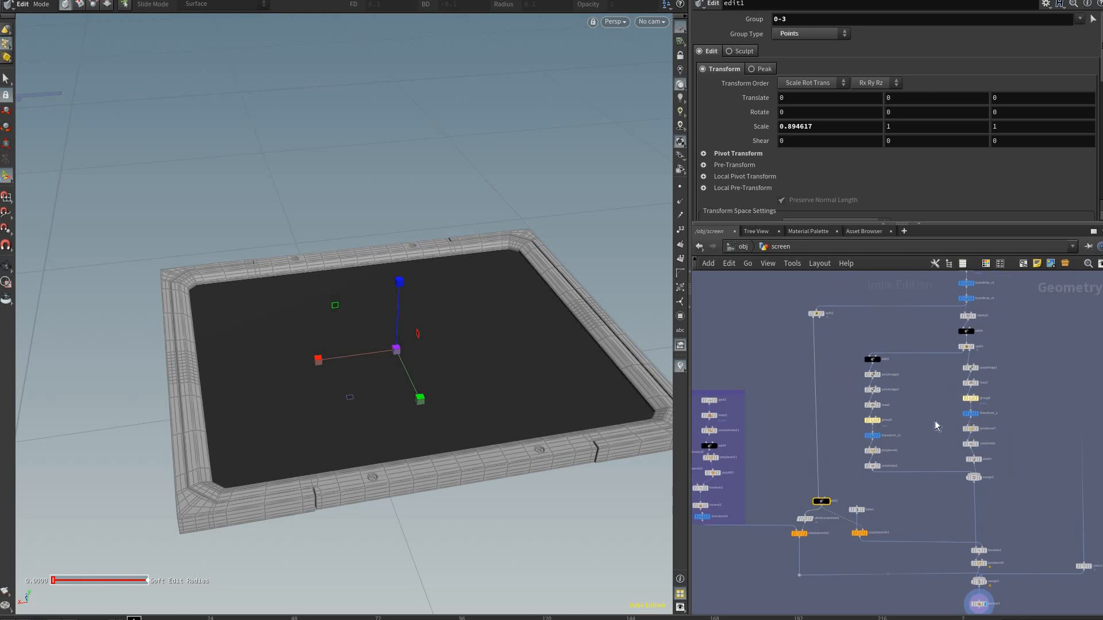
drag(935, 421, 856, 368)
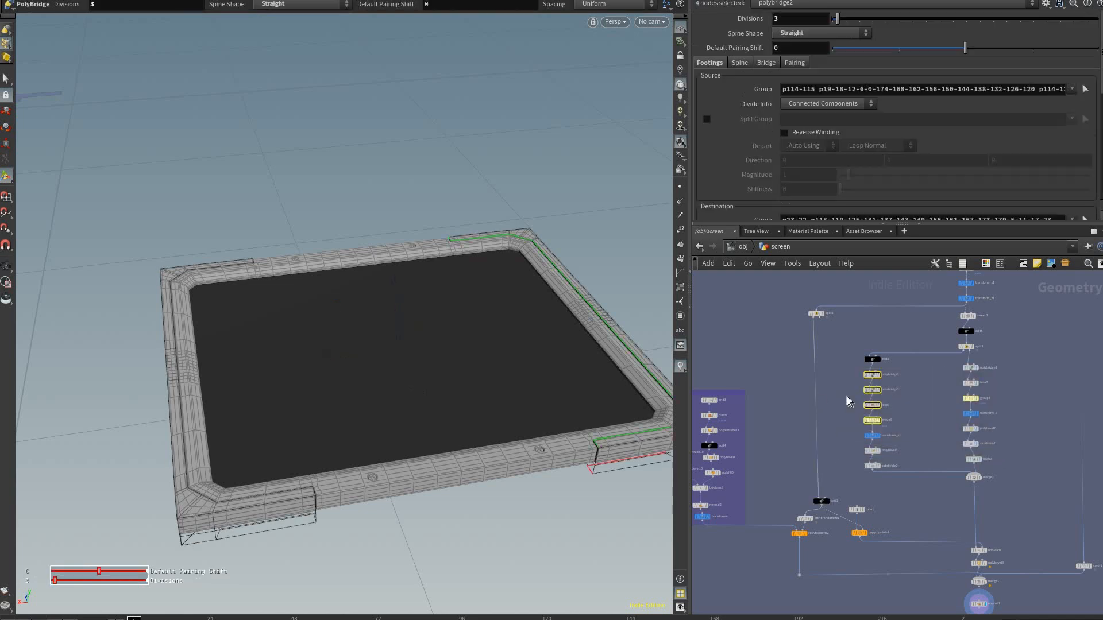
click(847, 401)
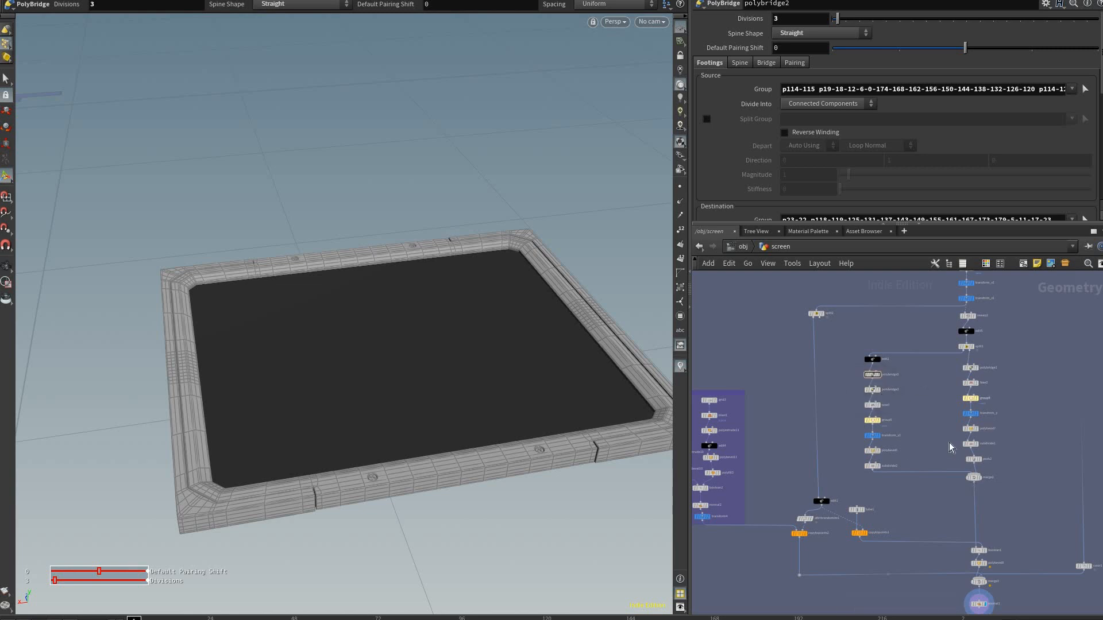
Step: Display and select the grid2 node at the start of the network
middle_drag(951, 432, 949, 442)
middle_drag(978, 316, 955, 451)
middle_drag(993, 347, 935, 412)
scroll(948, 428, up, 2)
scroll(931, 435, down, 2)
scroll(931, 435, up, 1)
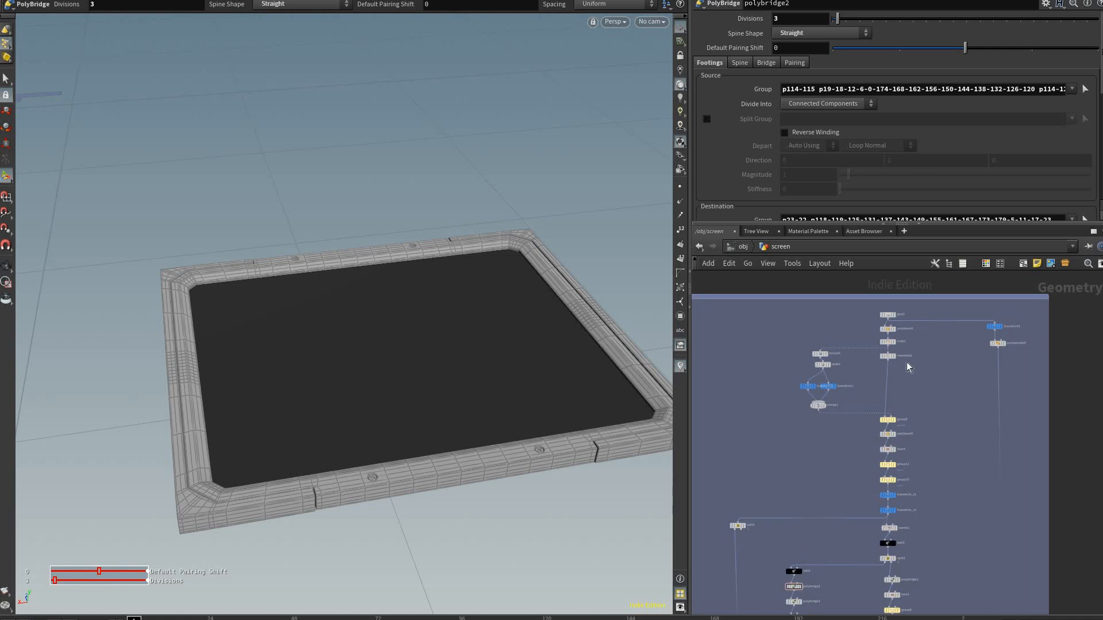
scroll(877, 364, up, 3)
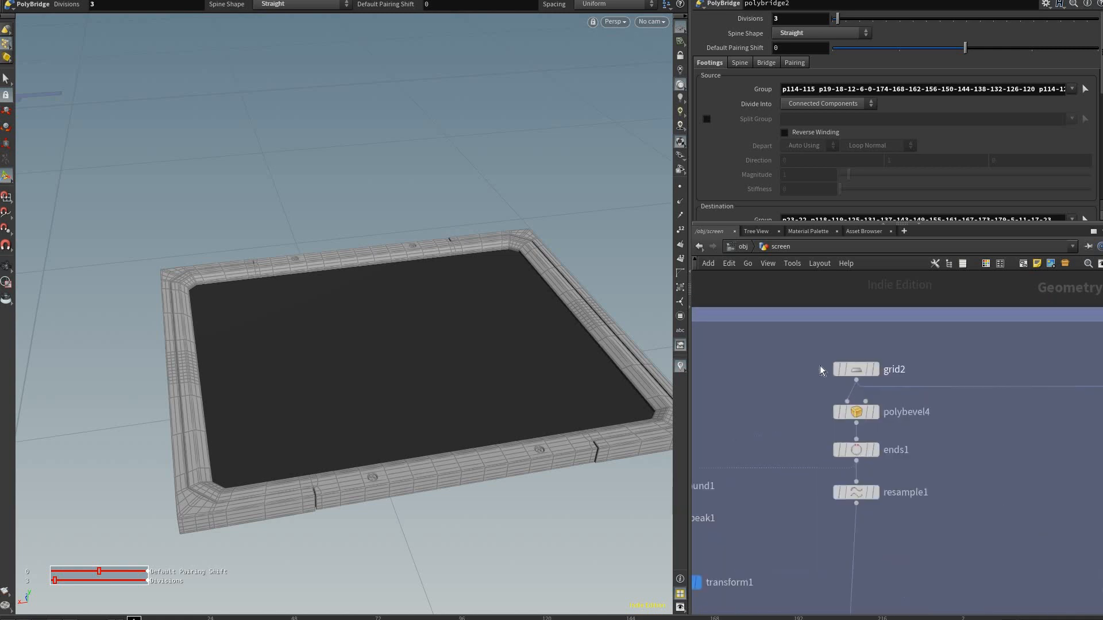
scroll(894, 360, up, 2)
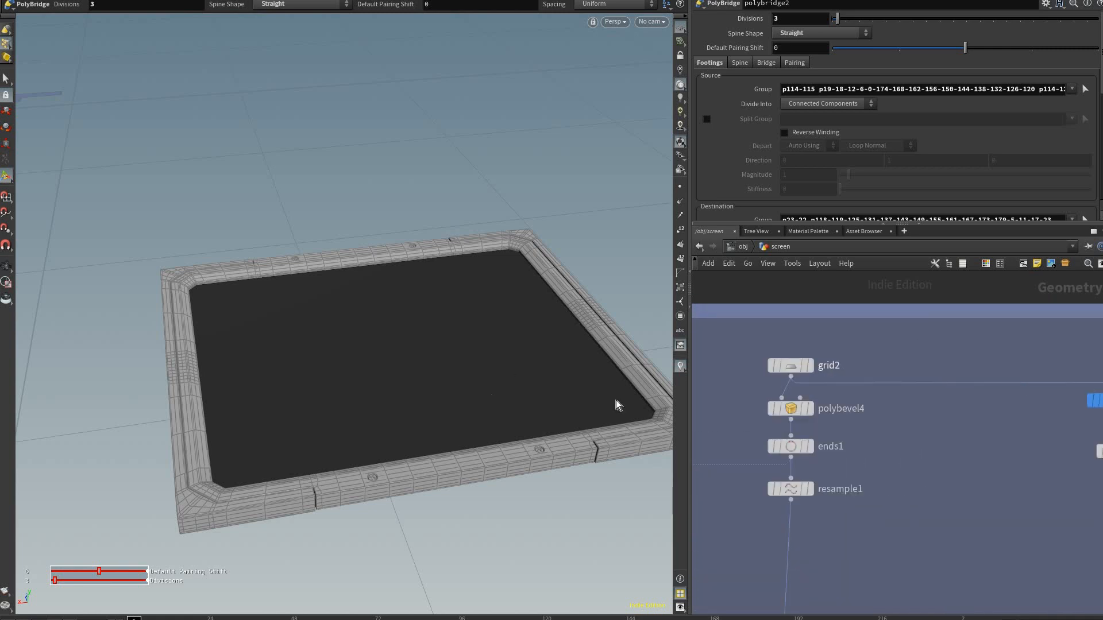
middle_drag(876, 342, 939, 318)
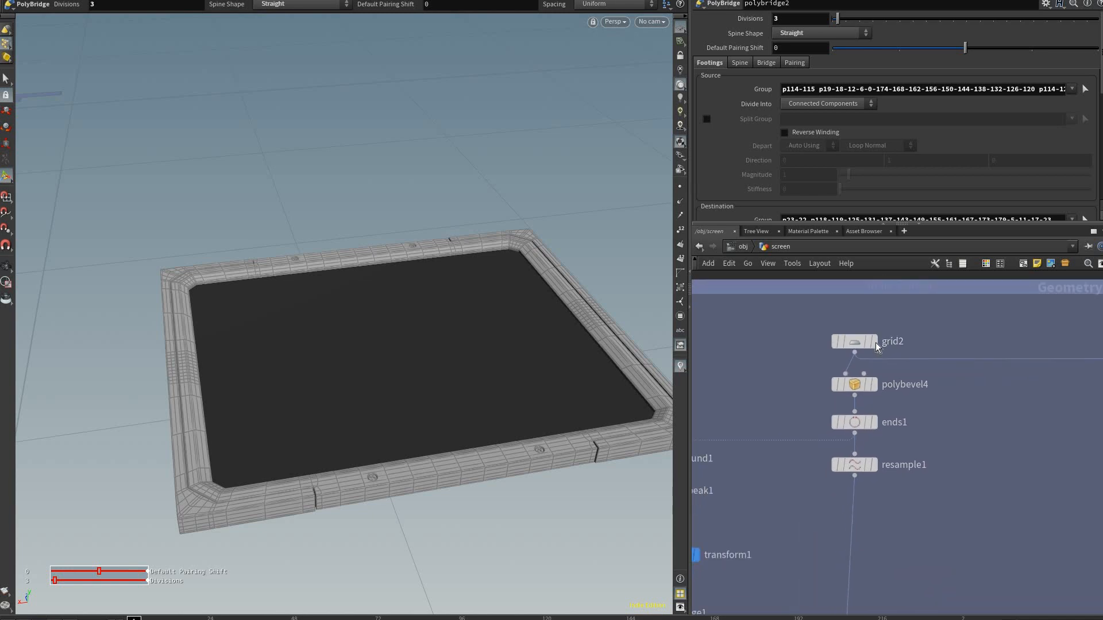
mouse_move(869, 347)
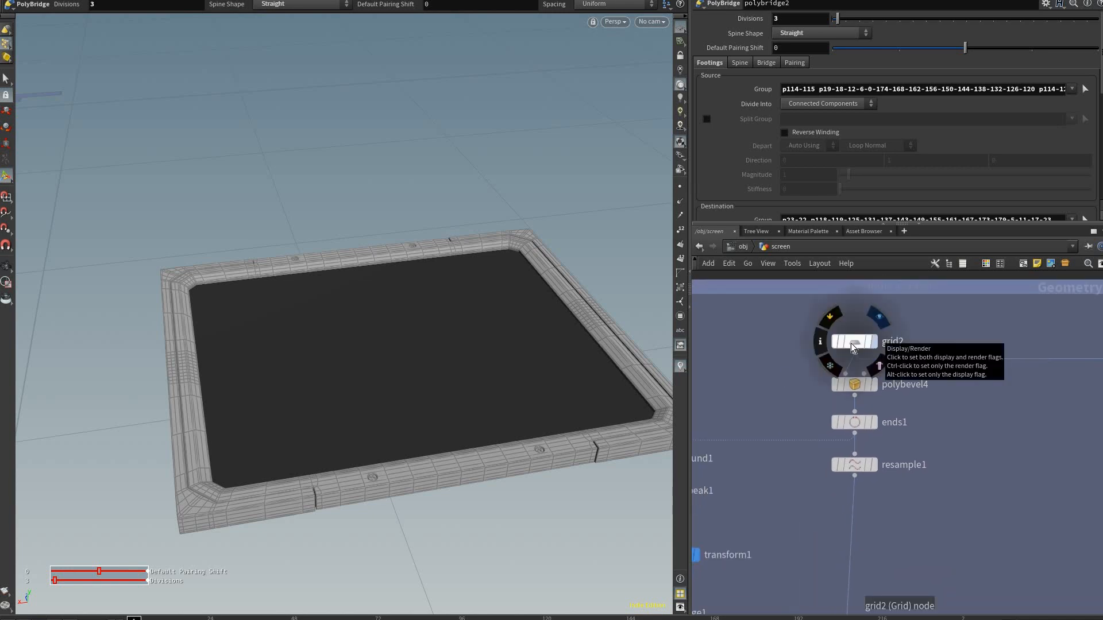
click(852, 343)
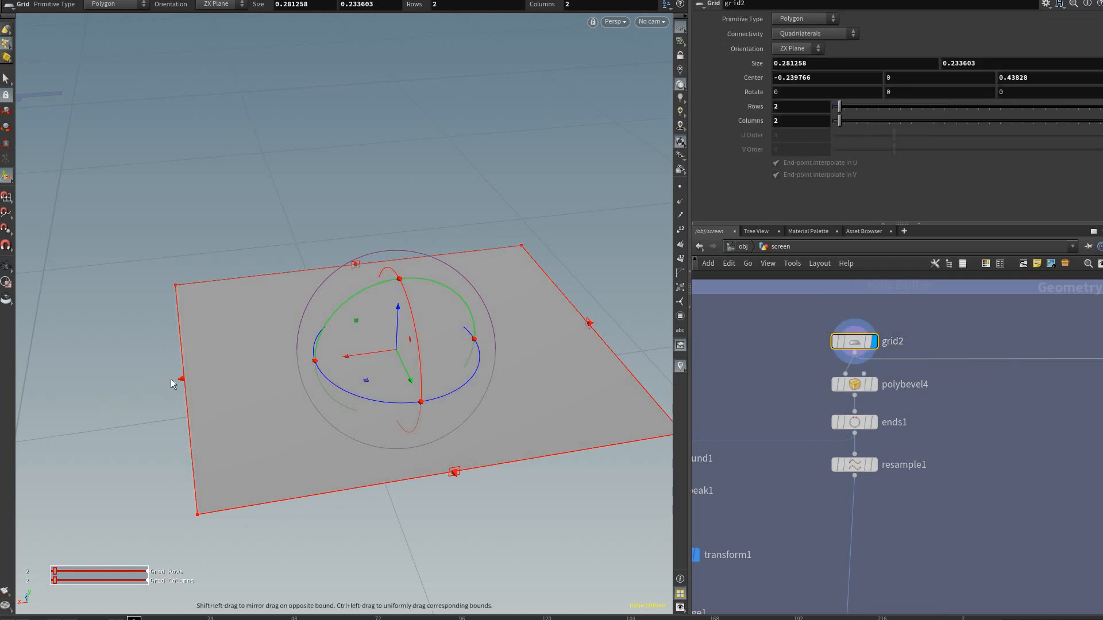
Step: Try stretching the grid2 rectangle symmetrically along X in the viewport and undo the resize
shift+drag(181, 378, 103, 389)
key(ctrl+z)
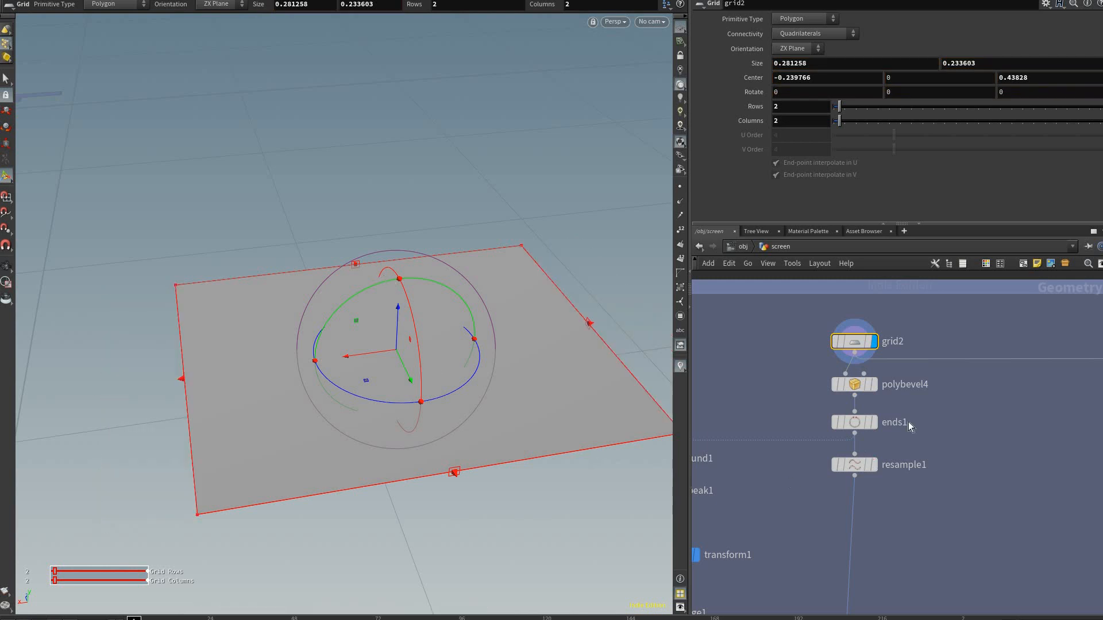
key(ctrl+z)
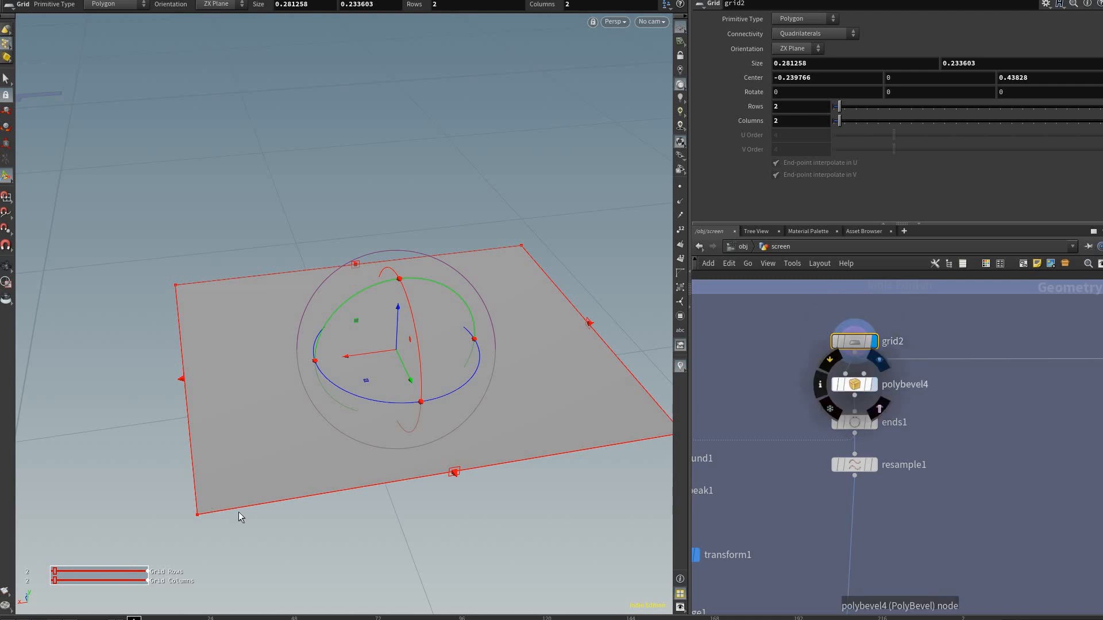
Step: Display the polybevel4 node's beveled corners and turn on point display in the viewport
click(865, 383)
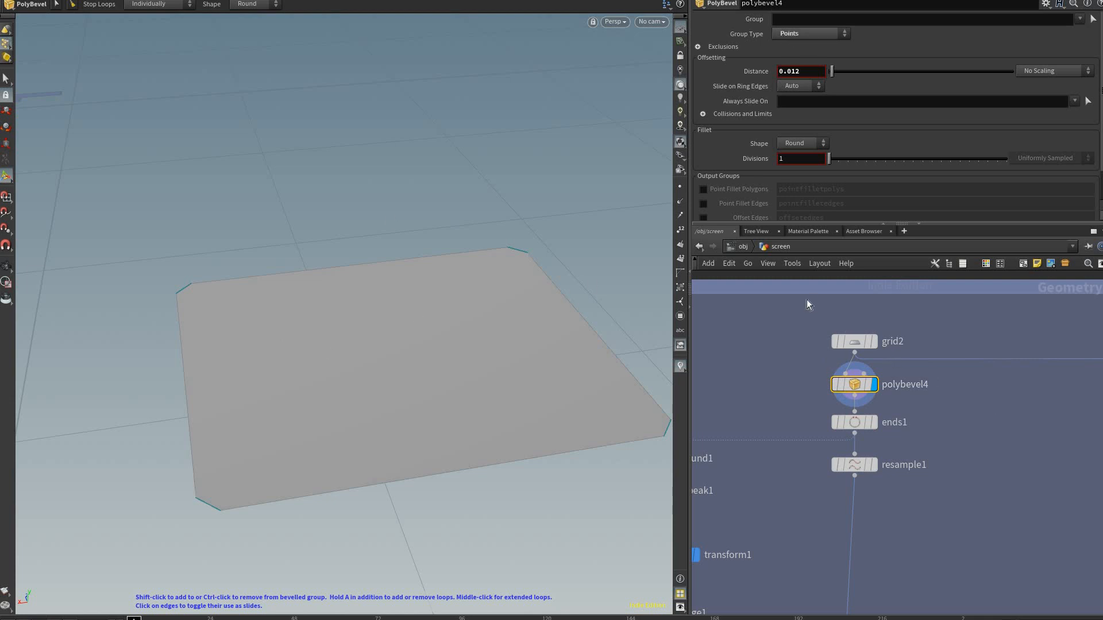
alt+drag(454, 367, 437, 378)
click(681, 187)
alt+middle_drag(436, 377, 477, 337)
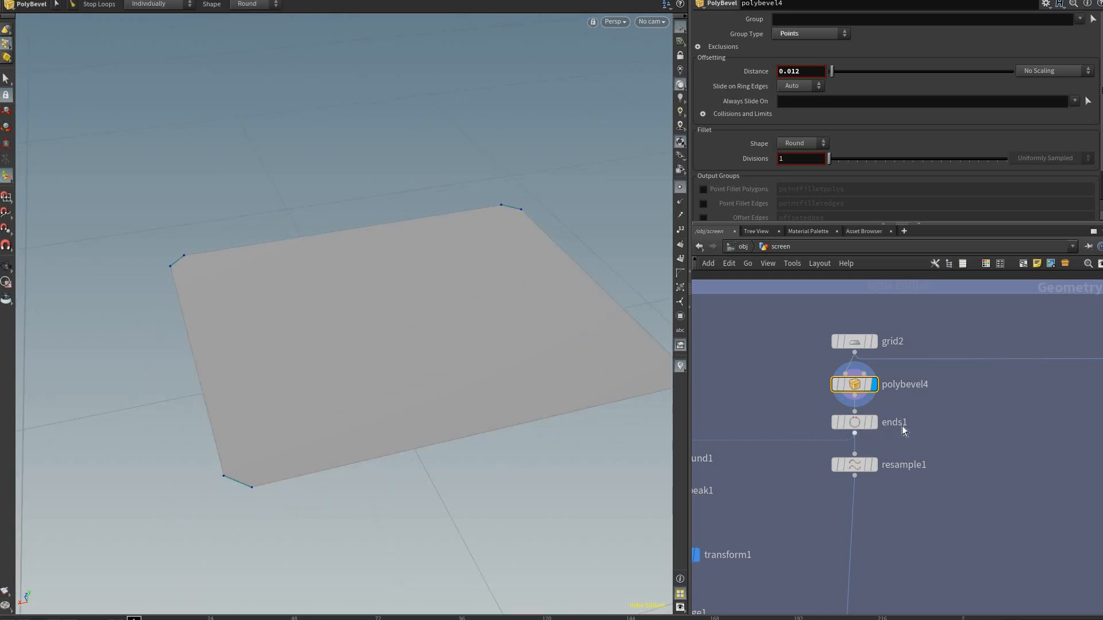
Step: Display the ends1 node and inspect the unrolled outline of the beveled rectangle
click(872, 422)
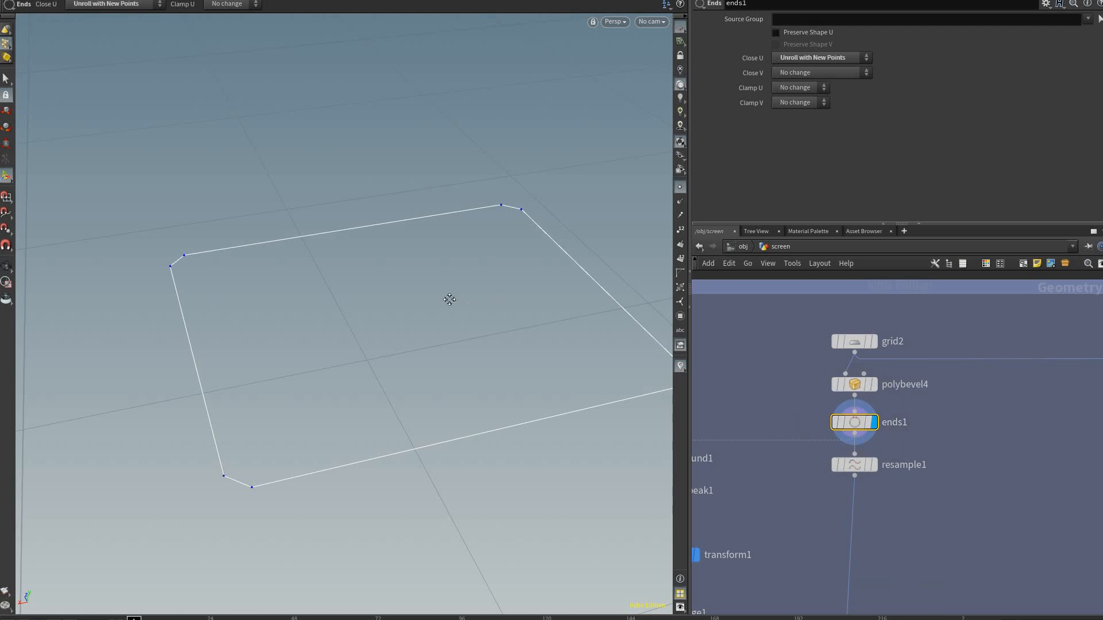
drag(465, 247, 566, 322)
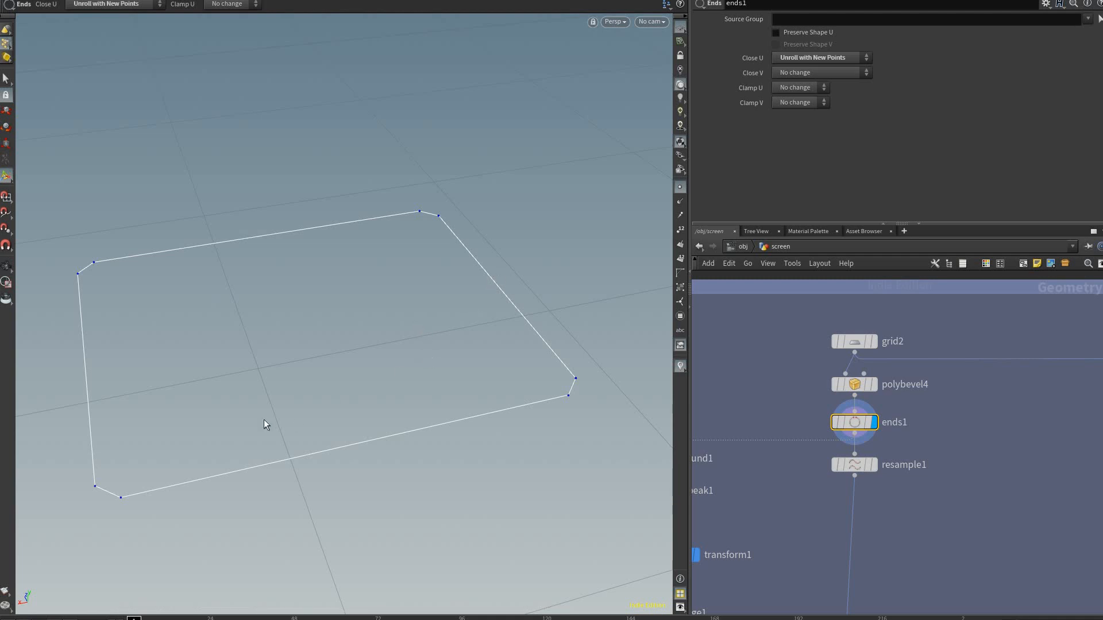
drag(443, 263, 304, 253)
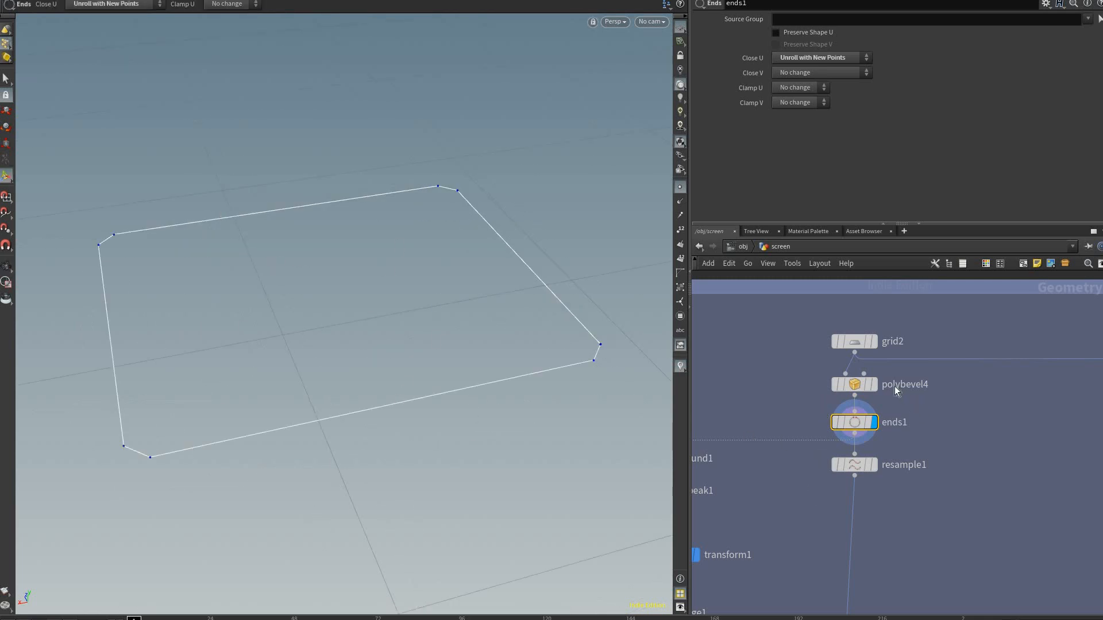
Step: Display the resample1 node and inspect its segment settings and the points along the outline
scroll(884, 377, down, 3)
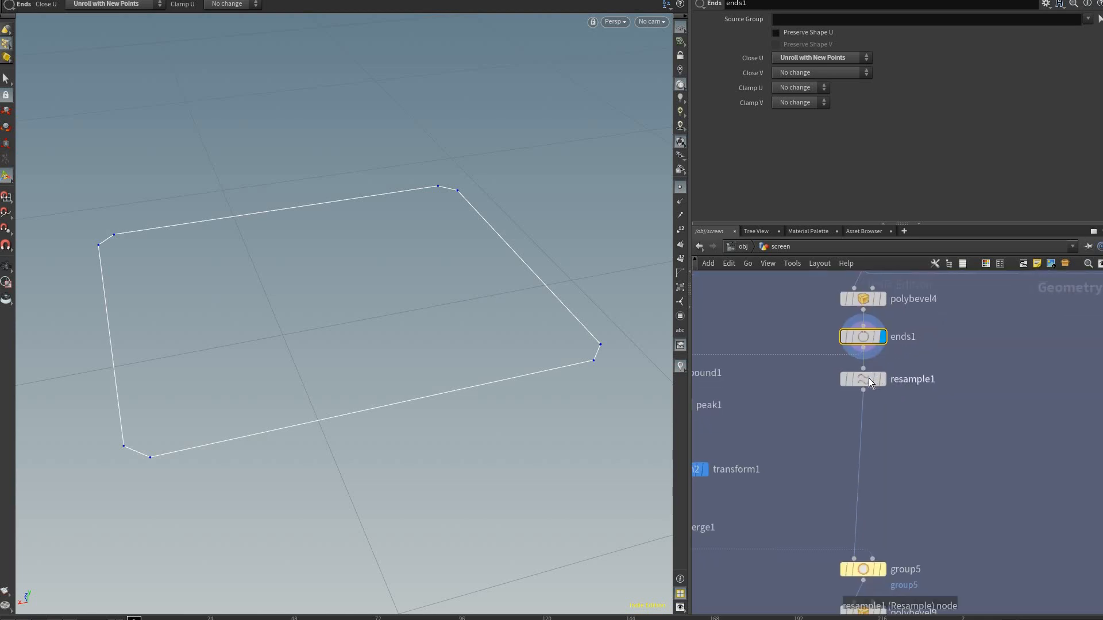
click(868, 378)
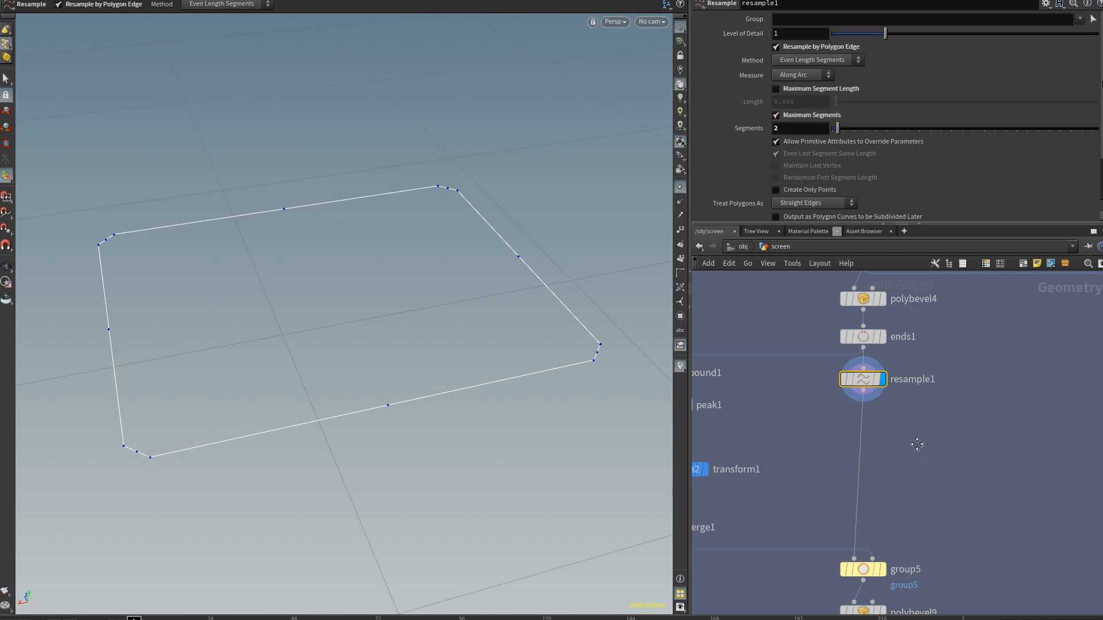
middle_drag(805, 341, 839, 361)
middle_drag(871, 278, 833, 331)
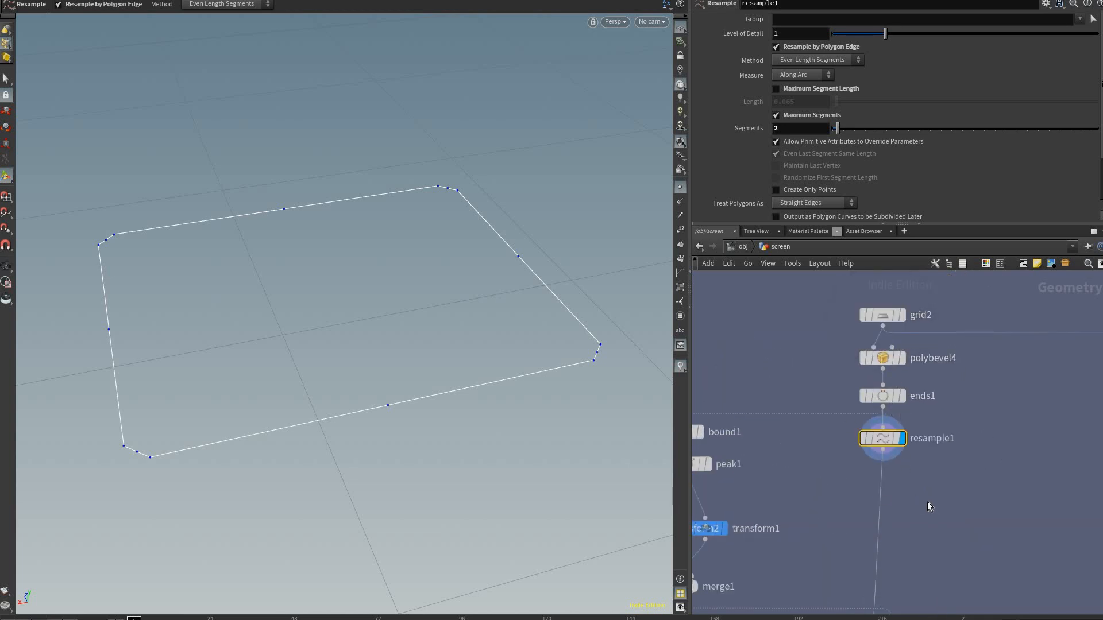
Step: Select the group5 node and inspect its bounding objects around the outline's midpoints
middle_drag(927, 502, 1007, 401)
middle_drag(930, 519, 889, 491)
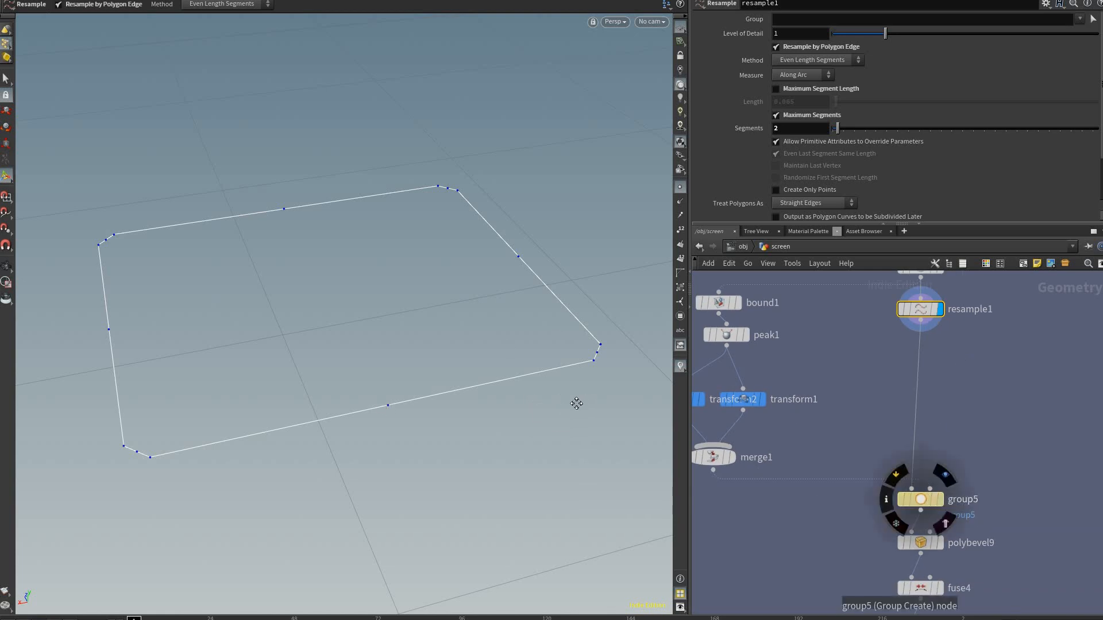
click(920, 500)
alt+middle_drag(497, 271, 564, 264)
alt+middle_drag(394, 253, 344, 267)
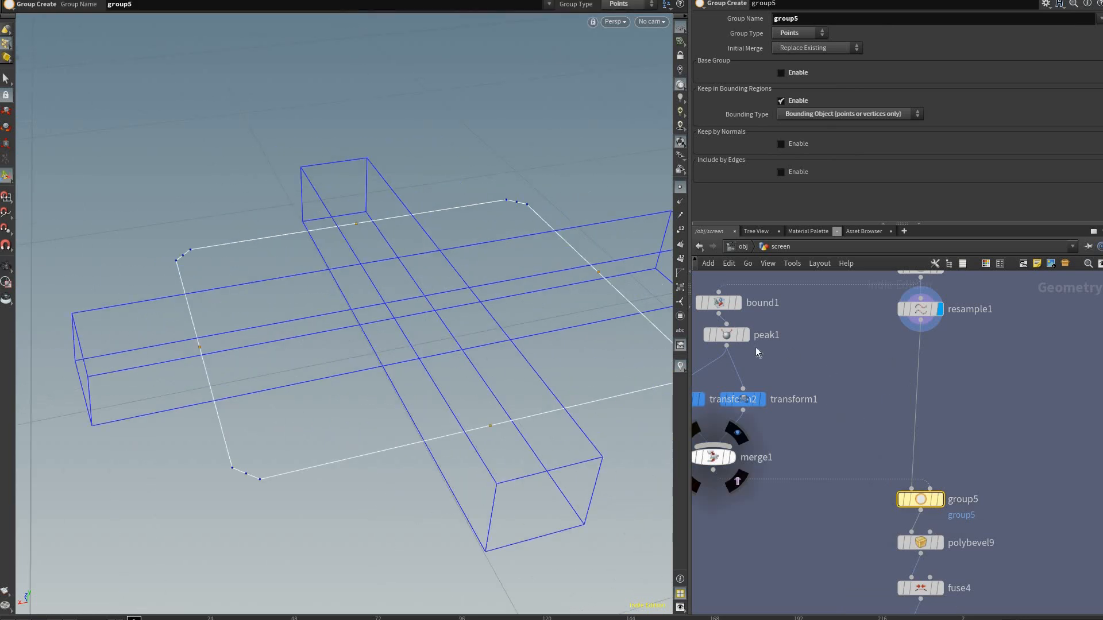
Step: Display and select the bound1 node that feeds the bounding branch
middle_drag(764, 322, 773, 381)
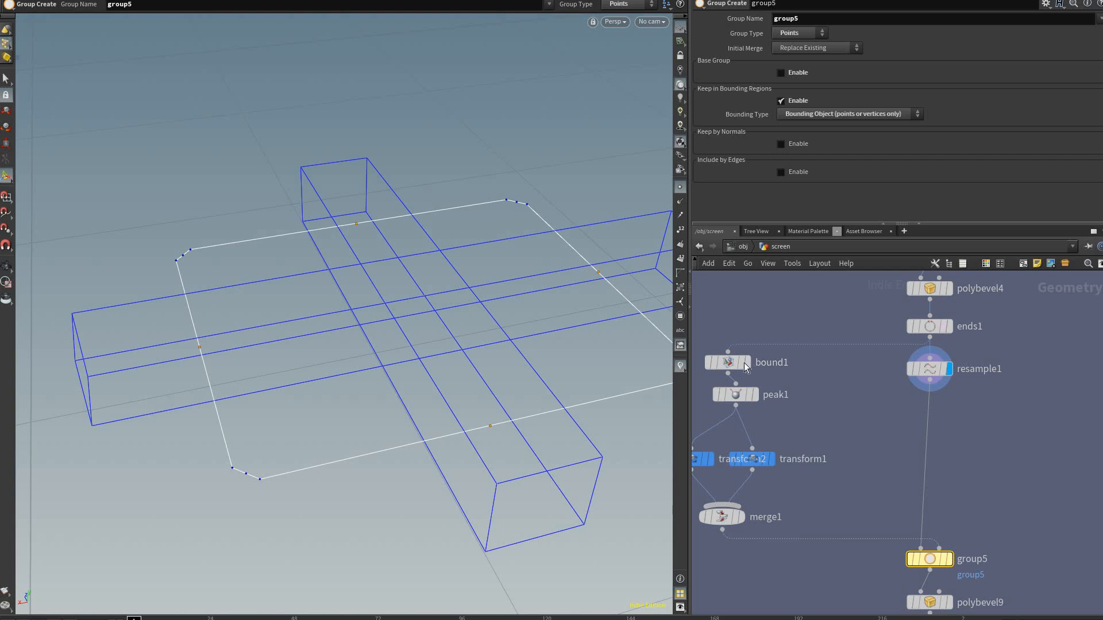
click(753, 337)
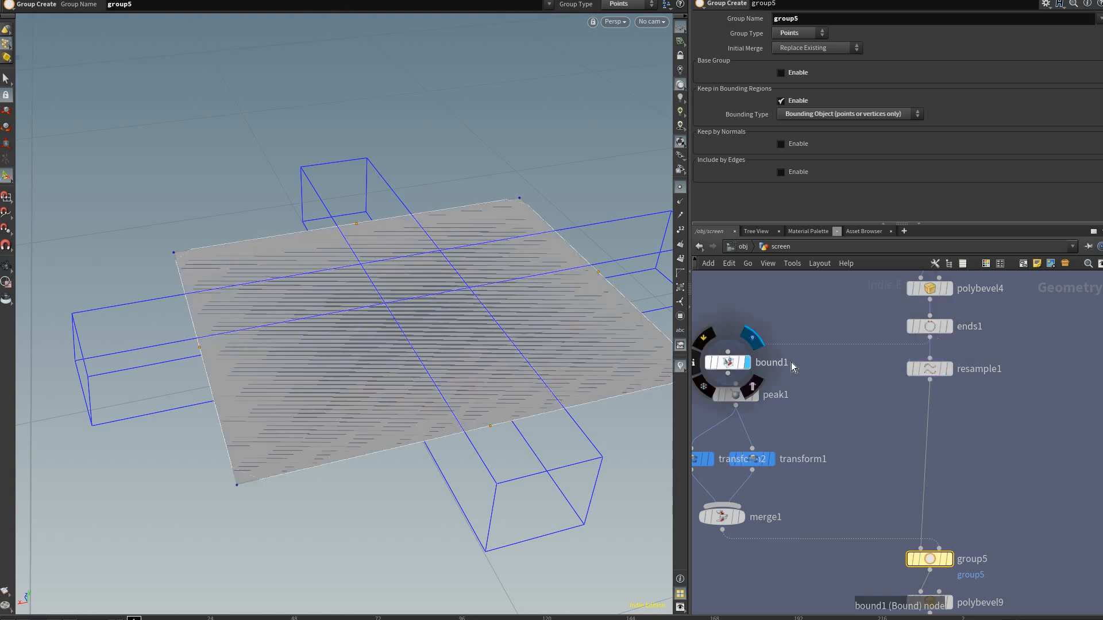
click(727, 362)
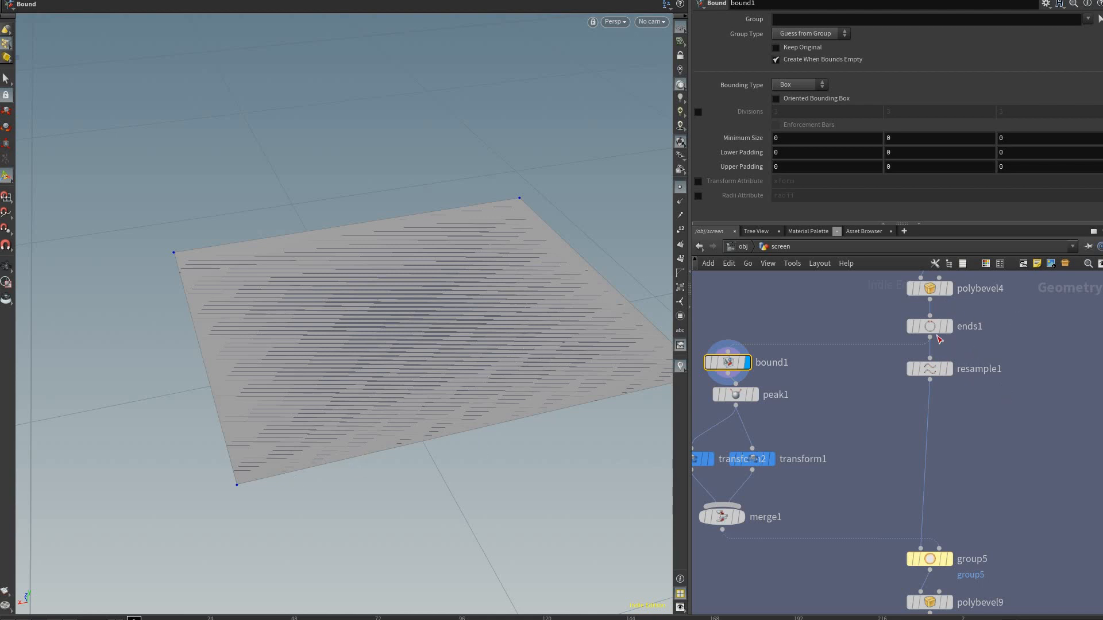
Step: Try narrowing grid2 to 0.26186 in X with bound1 displayed, restore its size, and reselect bound1
middle_drag(930, 299, 917, 378)
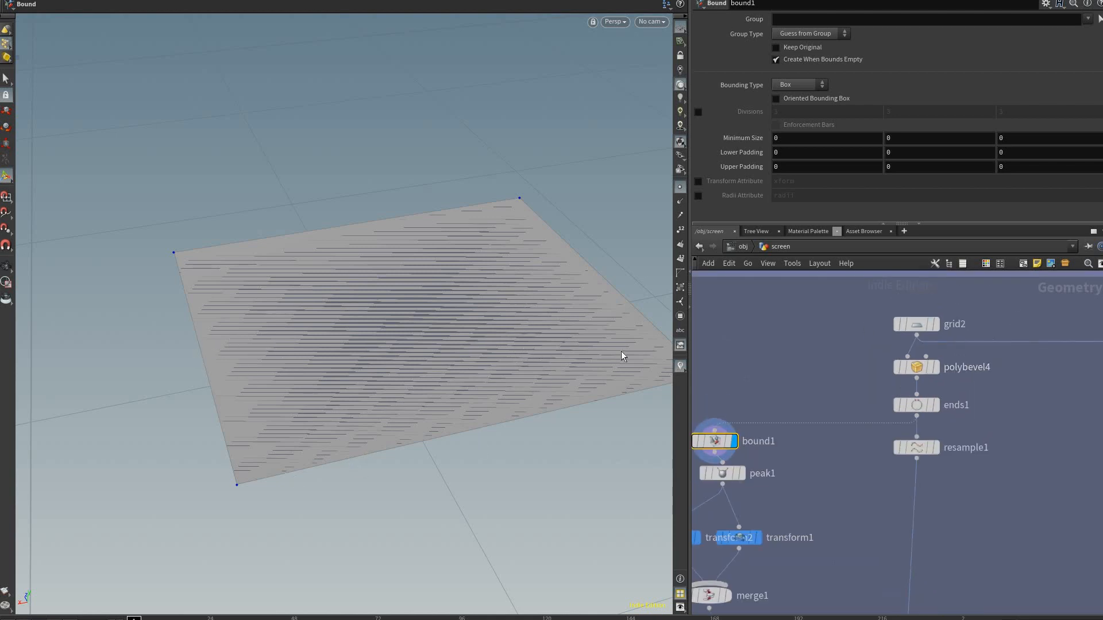
click(916, 324)
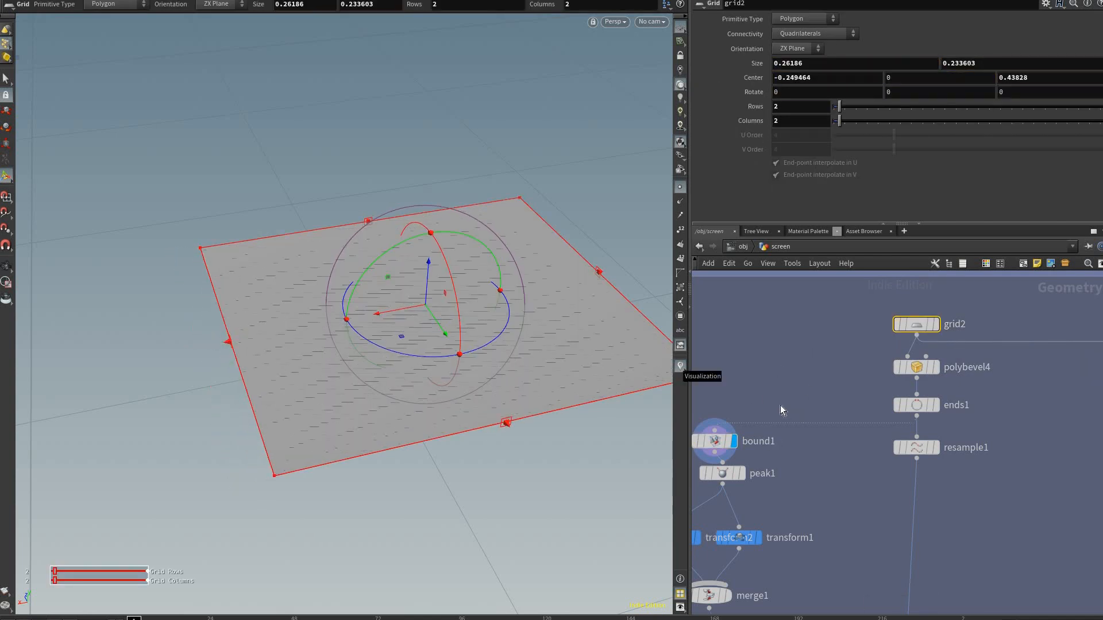
middle_drag(804, 410, 864, 374)
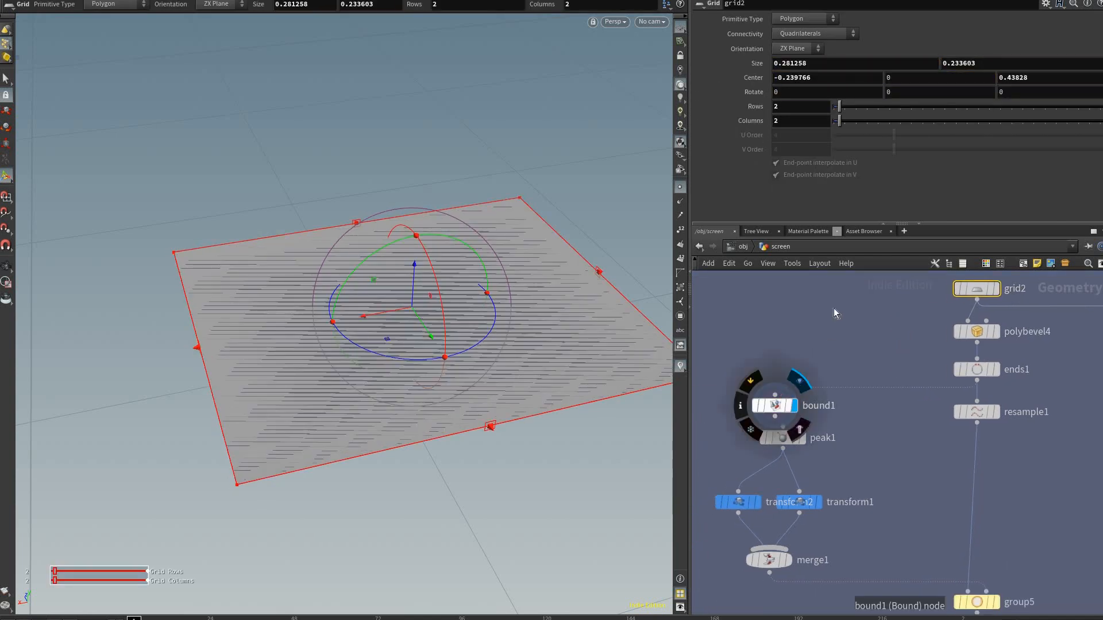
click(774, 405)
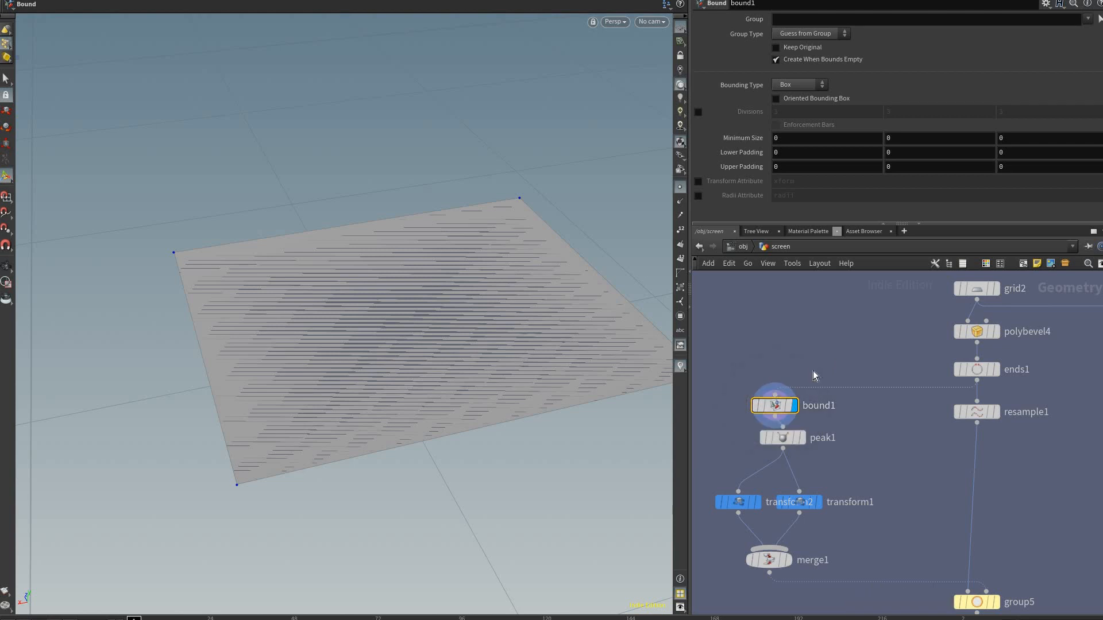
middle_drag(804, 368, 813, 295)
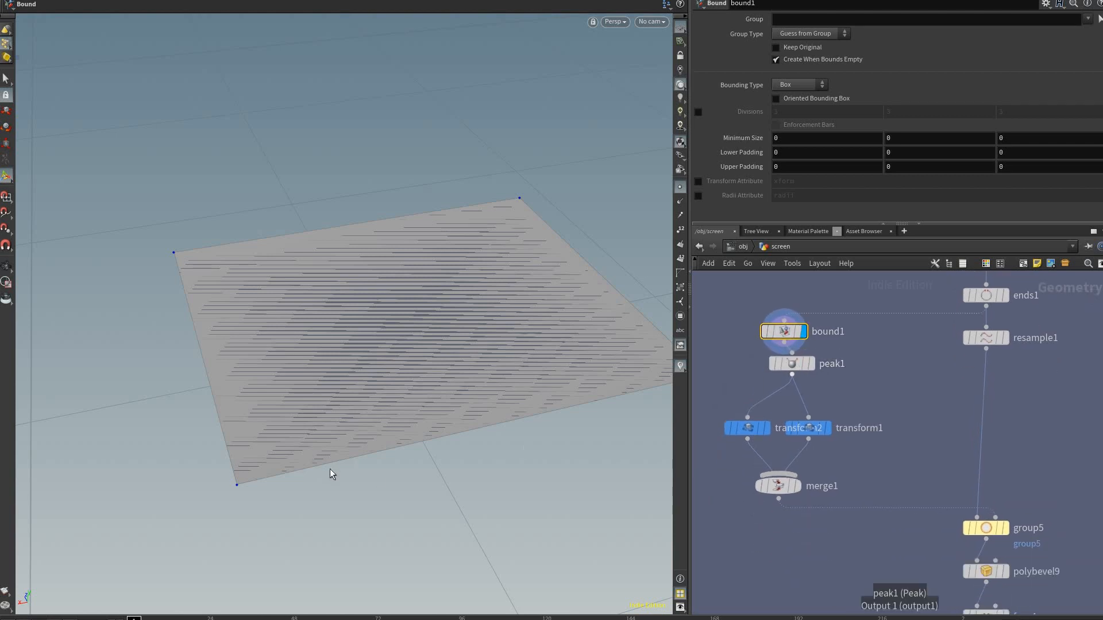
Step: Display and select peak1 to inspect the thickened bounding box, and reselect the bound1 node
click(814, 336)
click(792, 364)
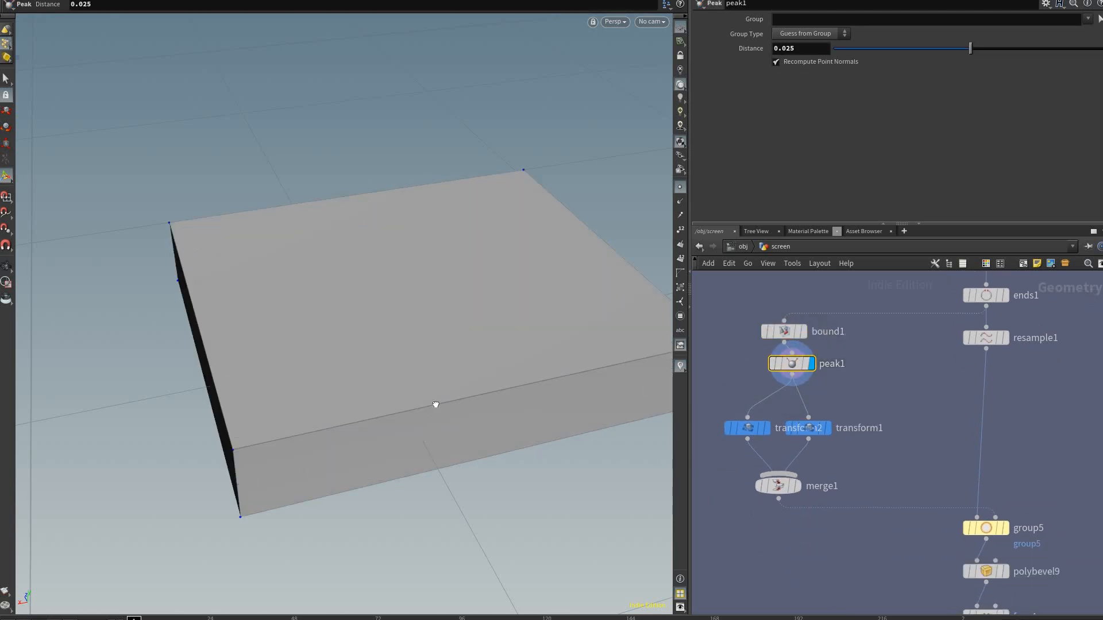
key(Up)
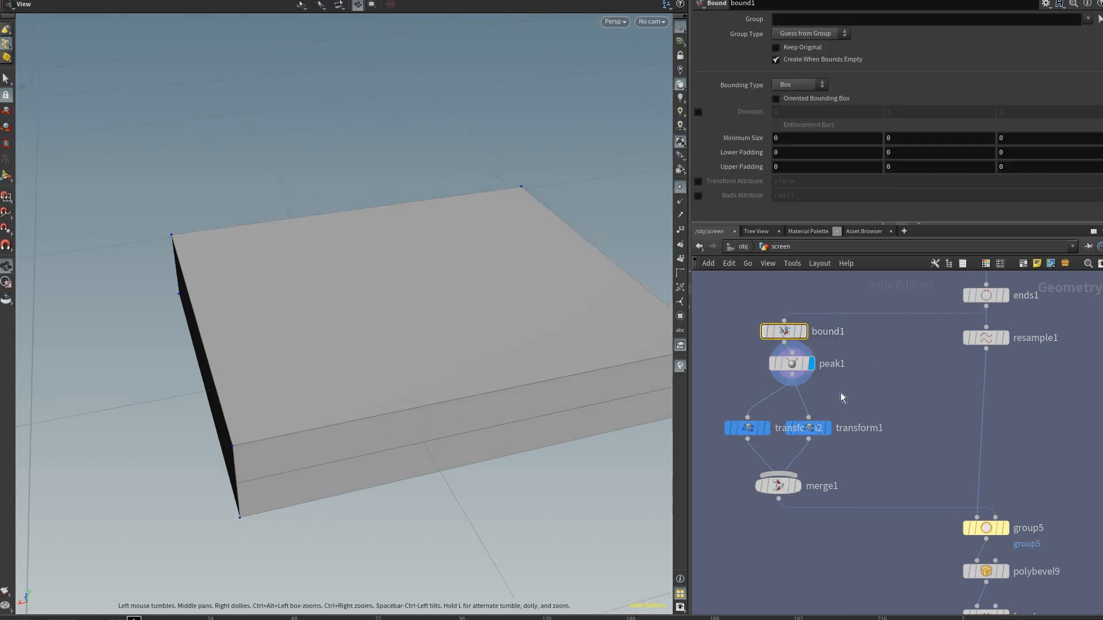
middle_drag(838, 396, 865, 359)
Step: Display and select transform1 and transform2 in turn to inspect their scale settings and stretched boxes
click(850, 392)
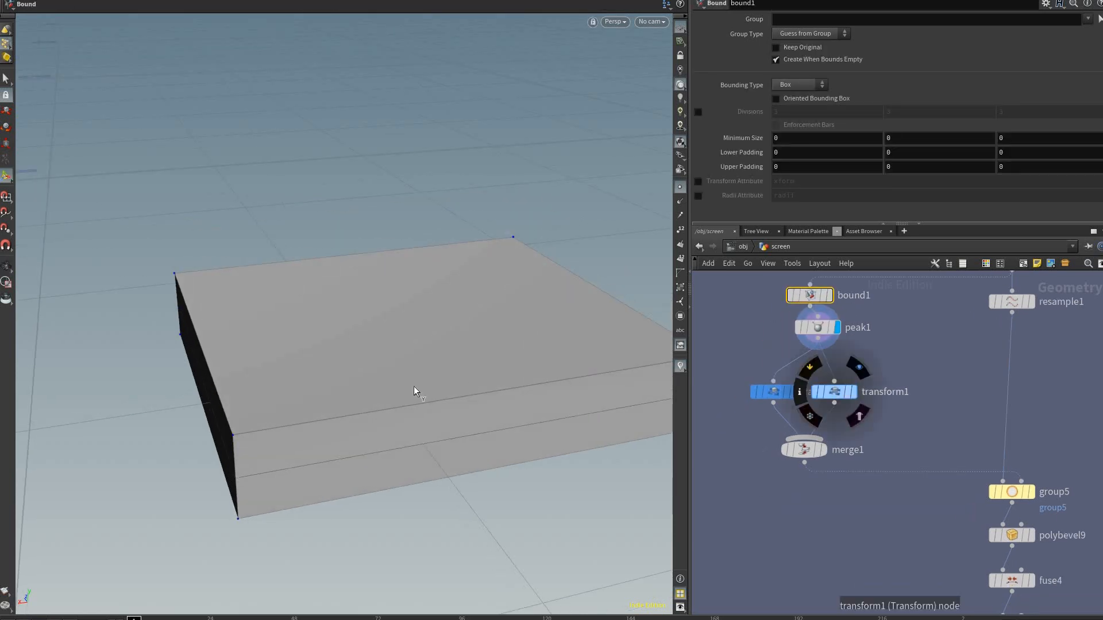
click(822, 391)
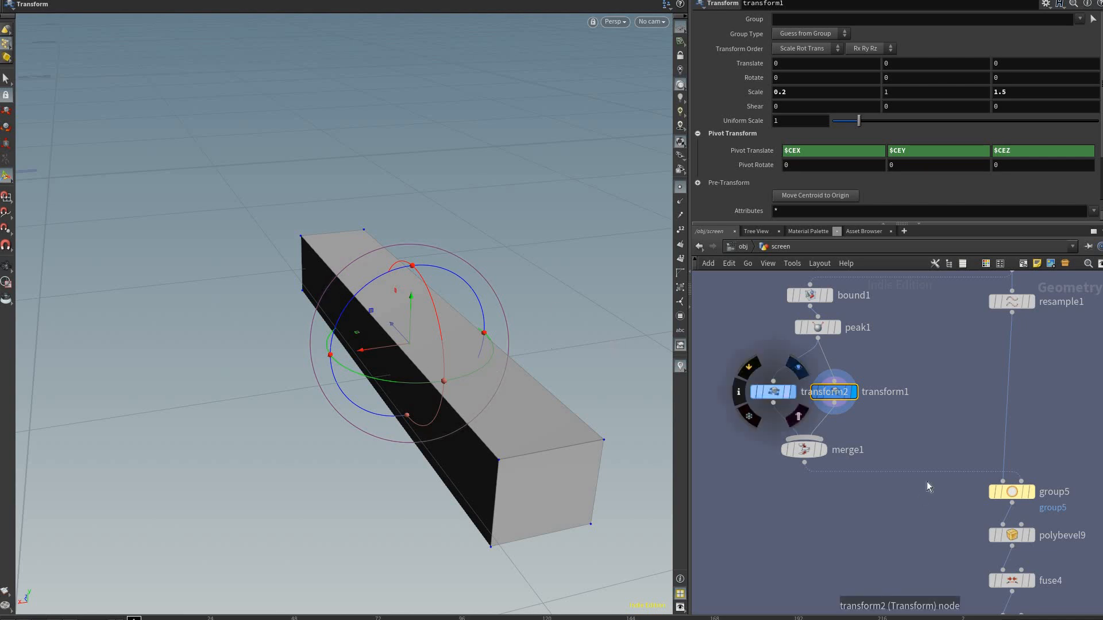
click(791, 391)
click(773, 392)
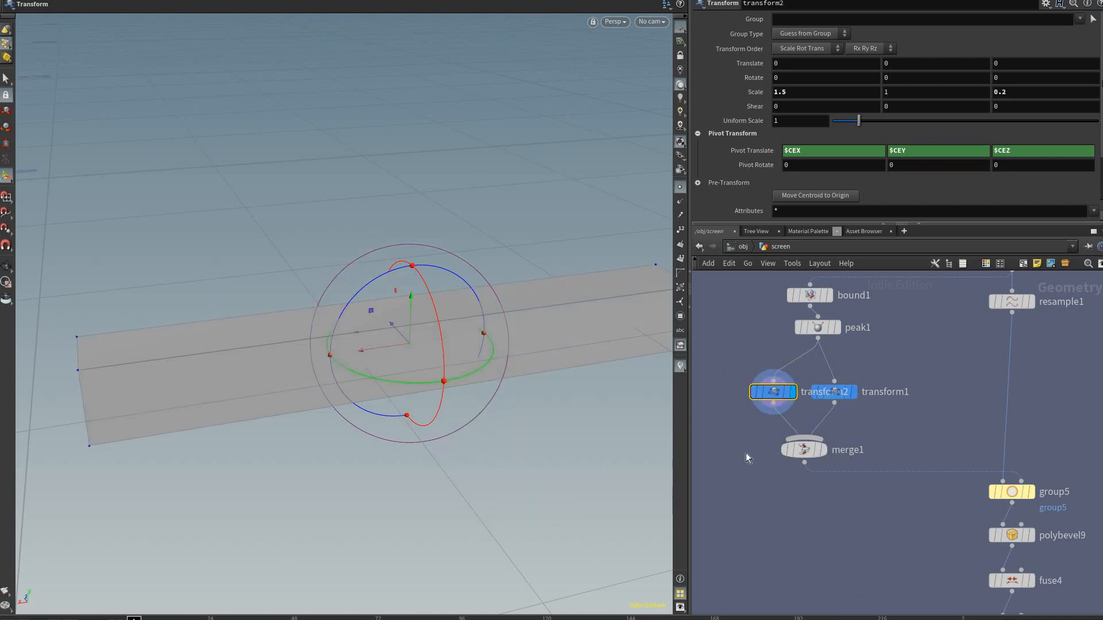
Step: Display merge1's crossed boxes, and display and select group5 to inspect which outline points they enclose
click(822, 450)
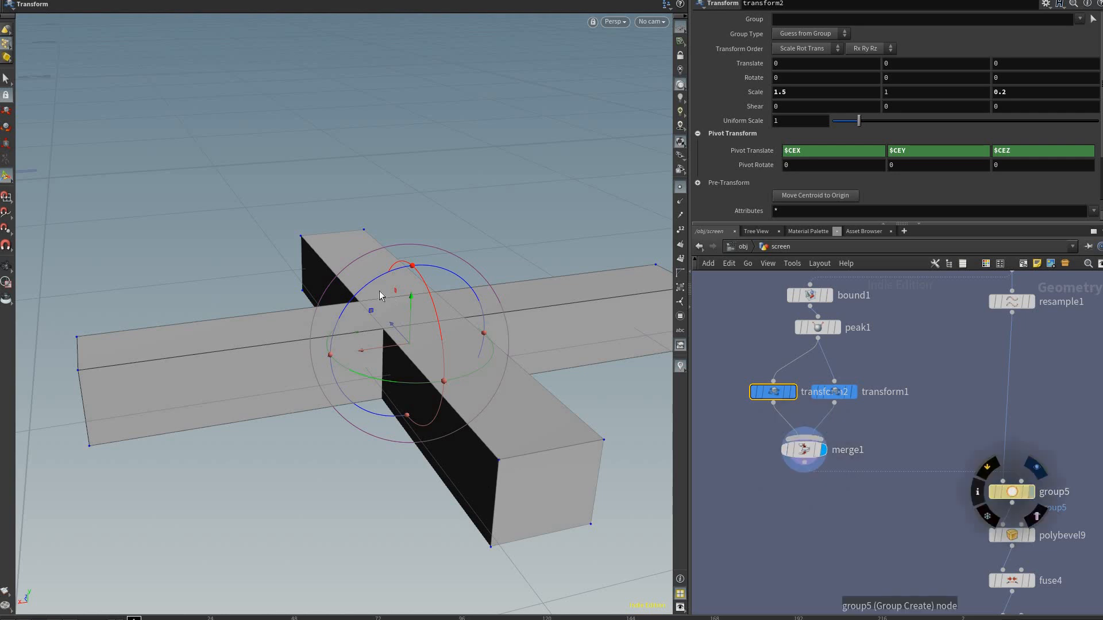
click(1028, 492)
click(1011, 494)
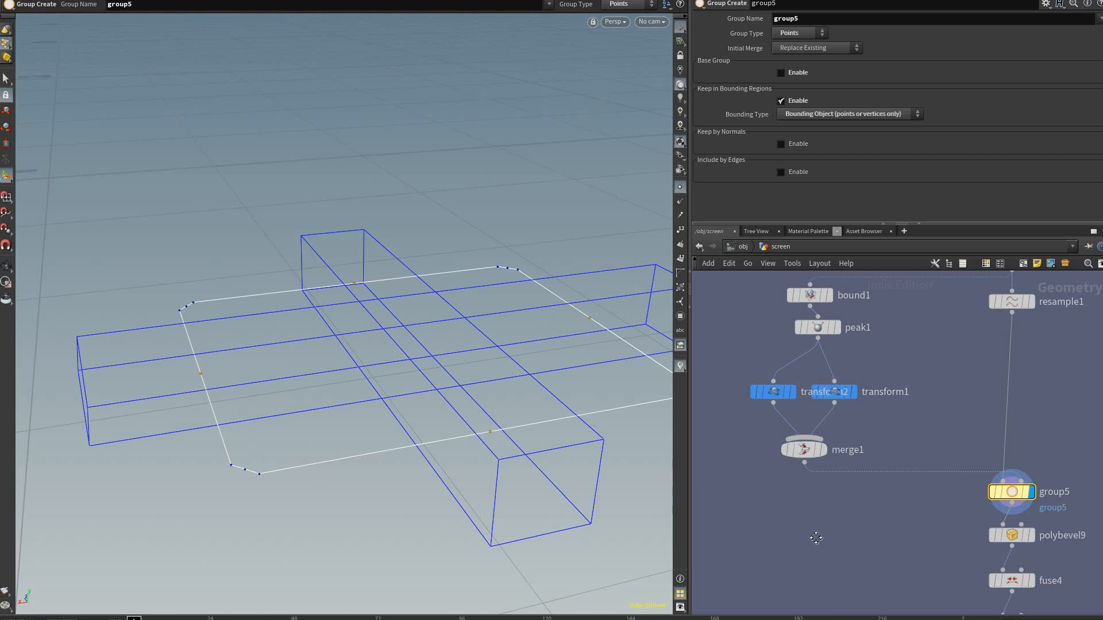
Step: Inspect polybevel9's divisions, and display and select fuse4 to examine the point numbers around the outline's corner
middle_drag(982, 475, 916, 590)
scroll(970, 494, down, 3)
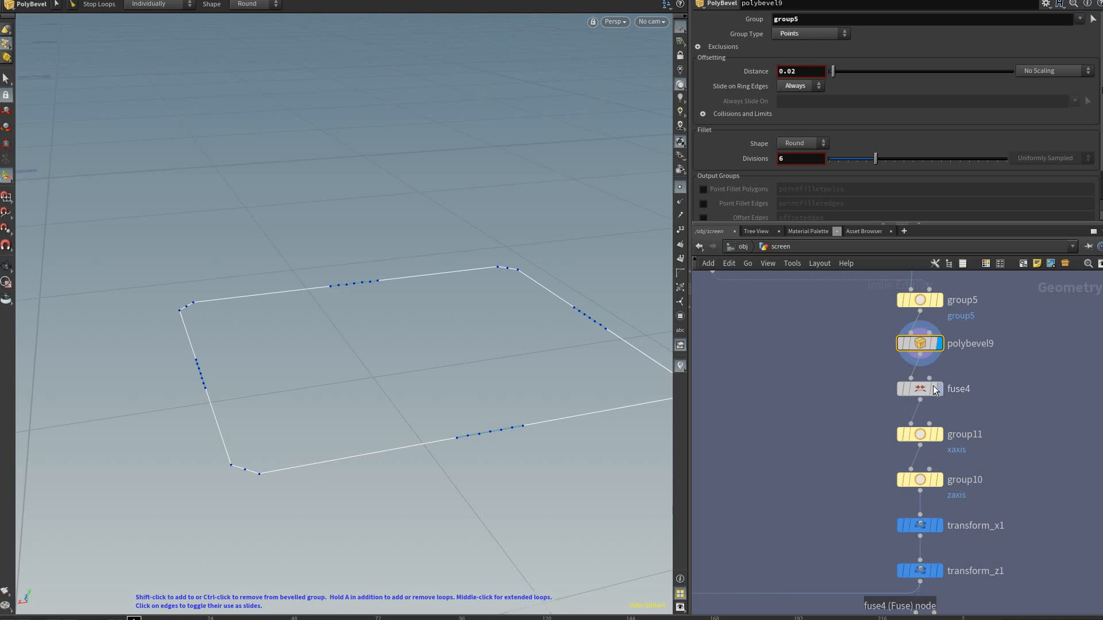
mouse_move(941, 388)
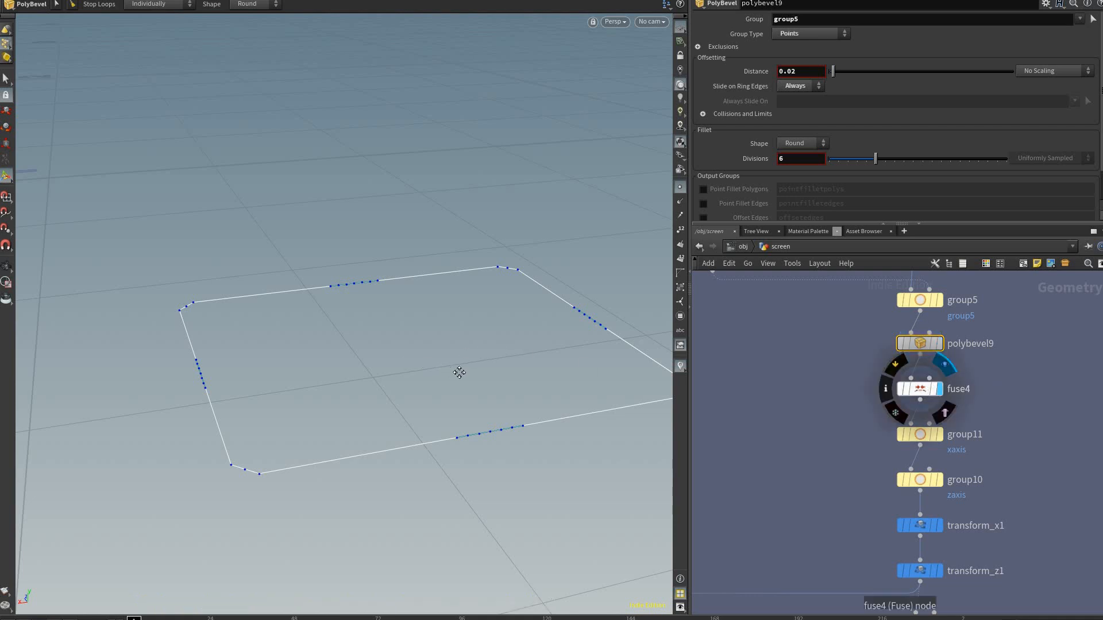
click(940, 388)
alt+middle_drag(632, 351, 322, 359)
alt+middle_drag(339, 424, 588, 458)
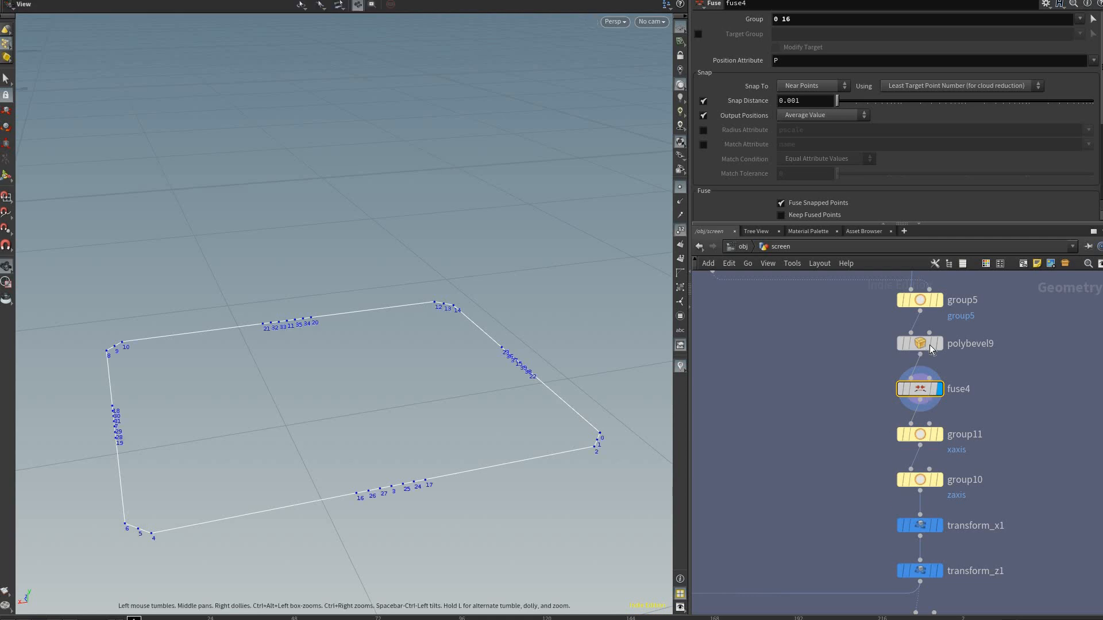
alt+right_drag(593, 460, 627, 395)
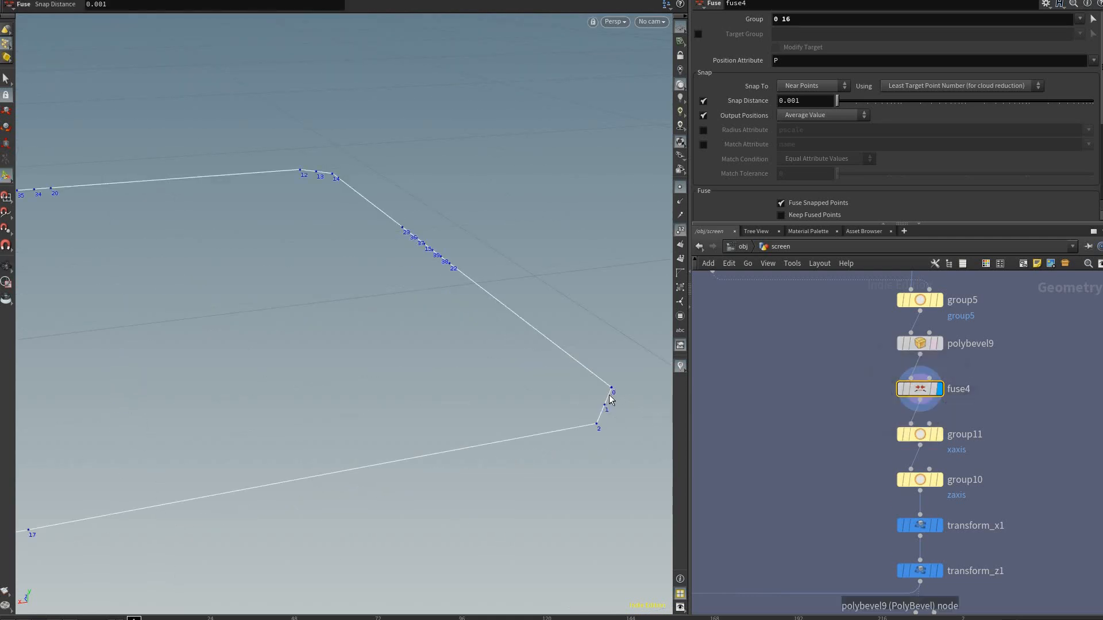
Step: Try bypassing fuse4 to compare the point numbers at the outline's corner, and re-enable it
key(q)
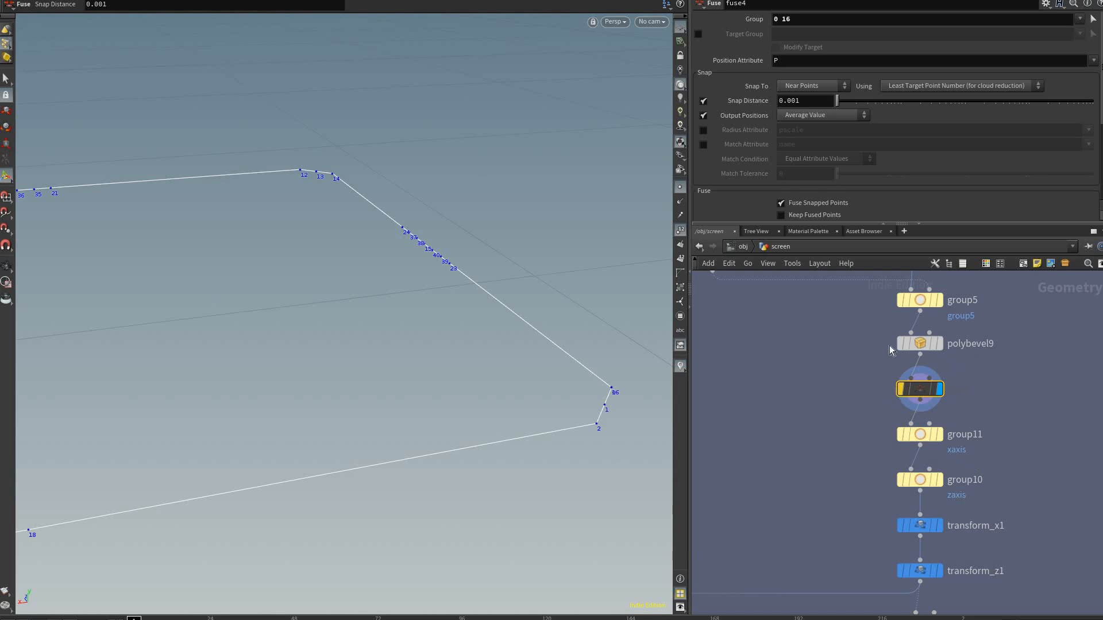
scroll(916, 352, up, 3)
scroll(915, 352, up, 4)
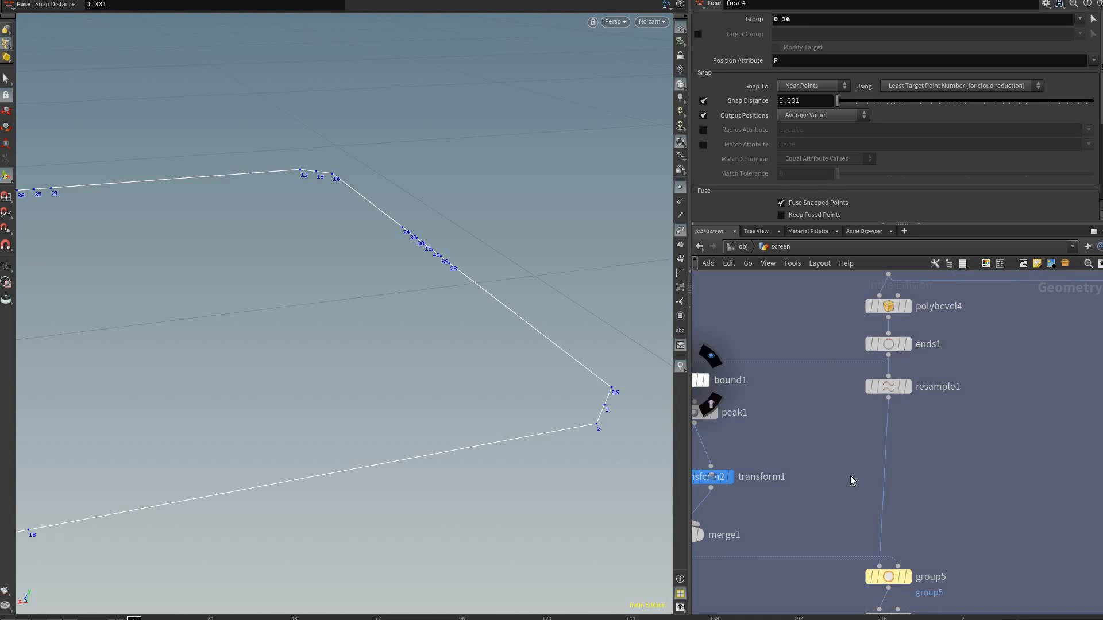
scroll(854, 483, down, 5)
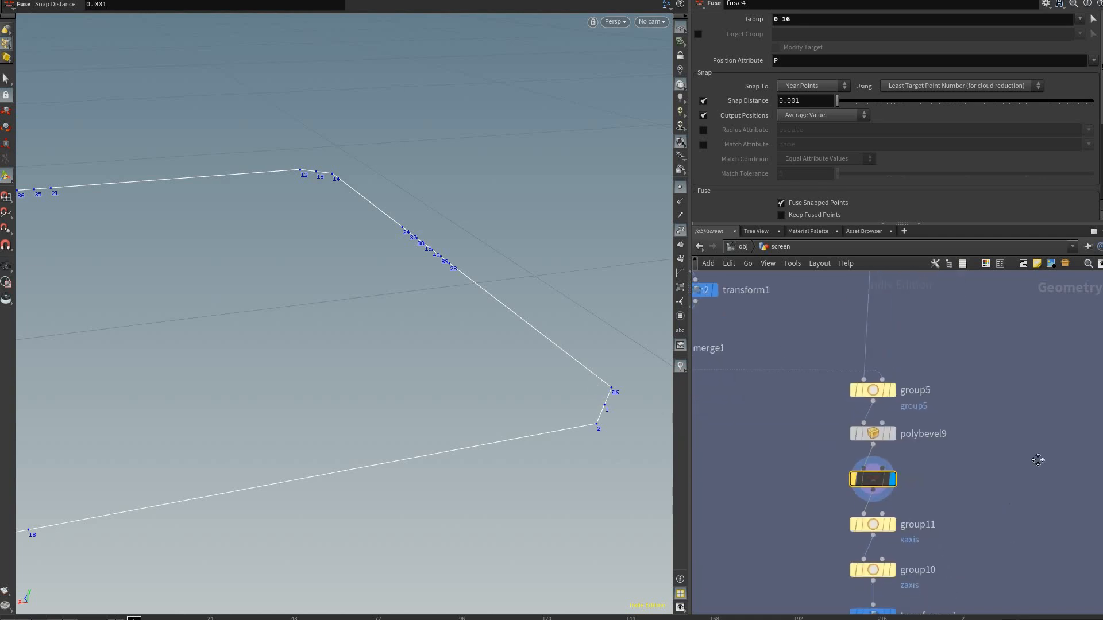
Step: Display and select group11, and inspect the points in the base group of its xaxis group on the full outline
middle_drag(905, 455, 935, 382)
click(922, 451)
click(903, 451)
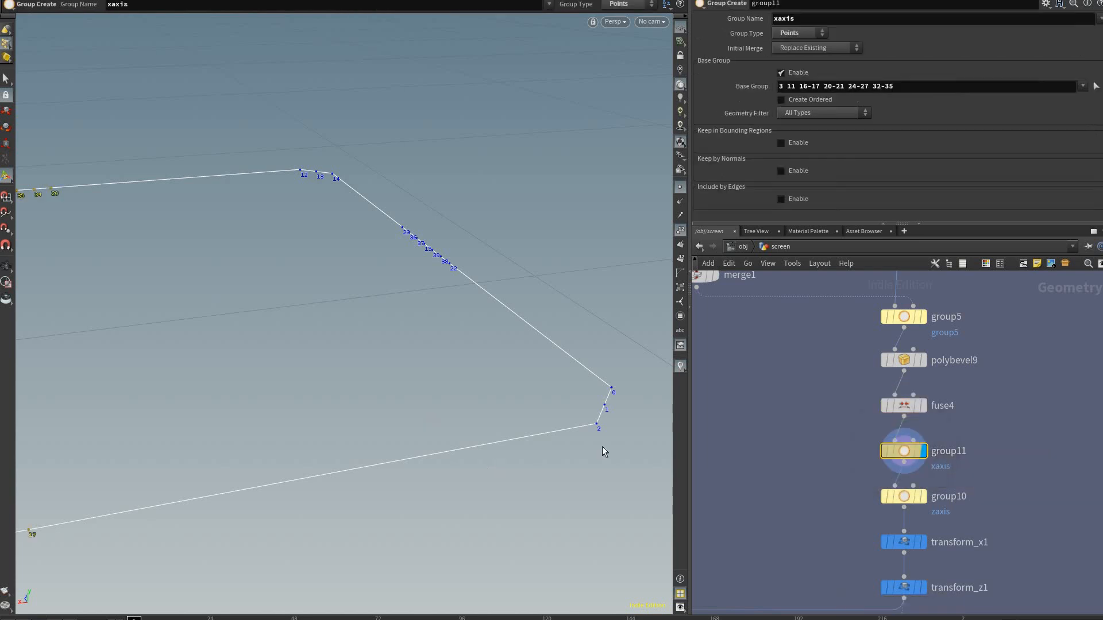
key(space+g)
click(1096, 86)
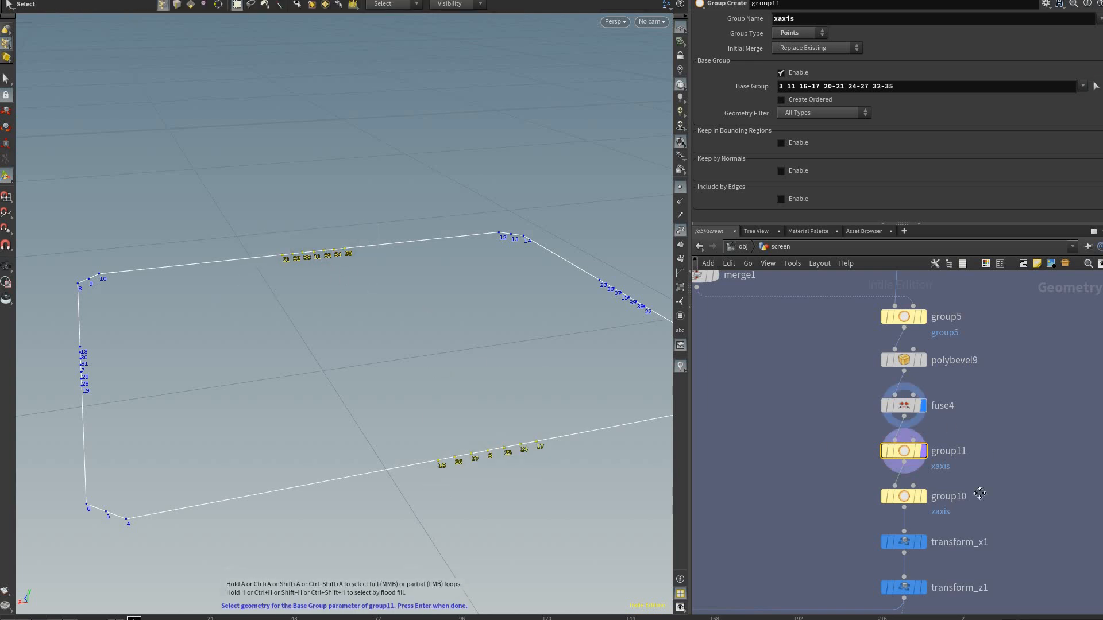
key(Return)
middle_drag(889, 371, 819, 490)
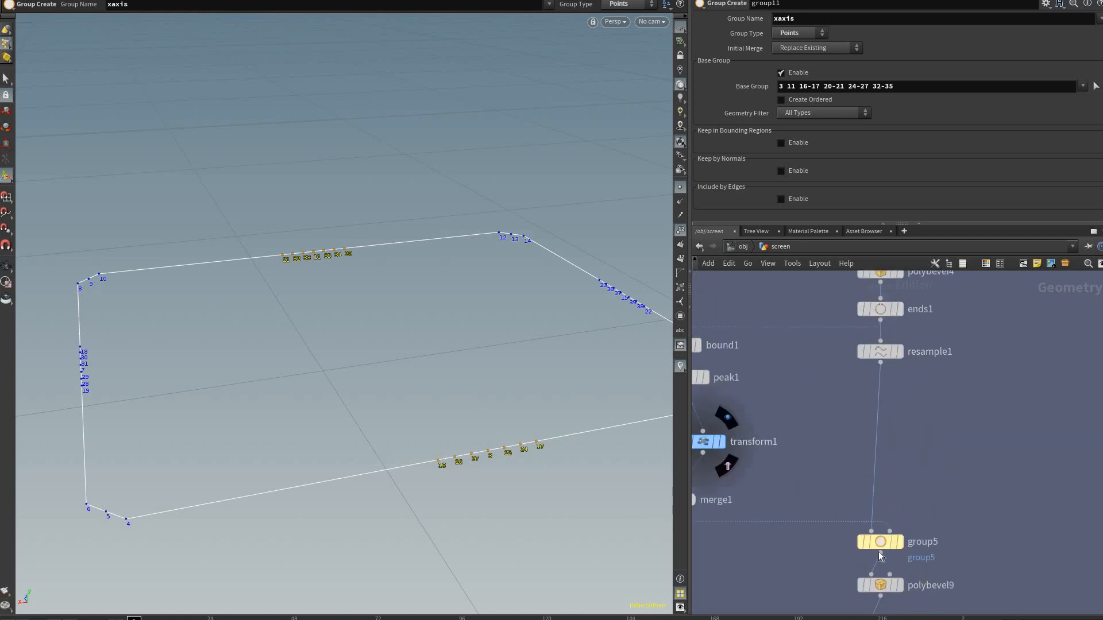
scroll(1006, 468, down, 3)
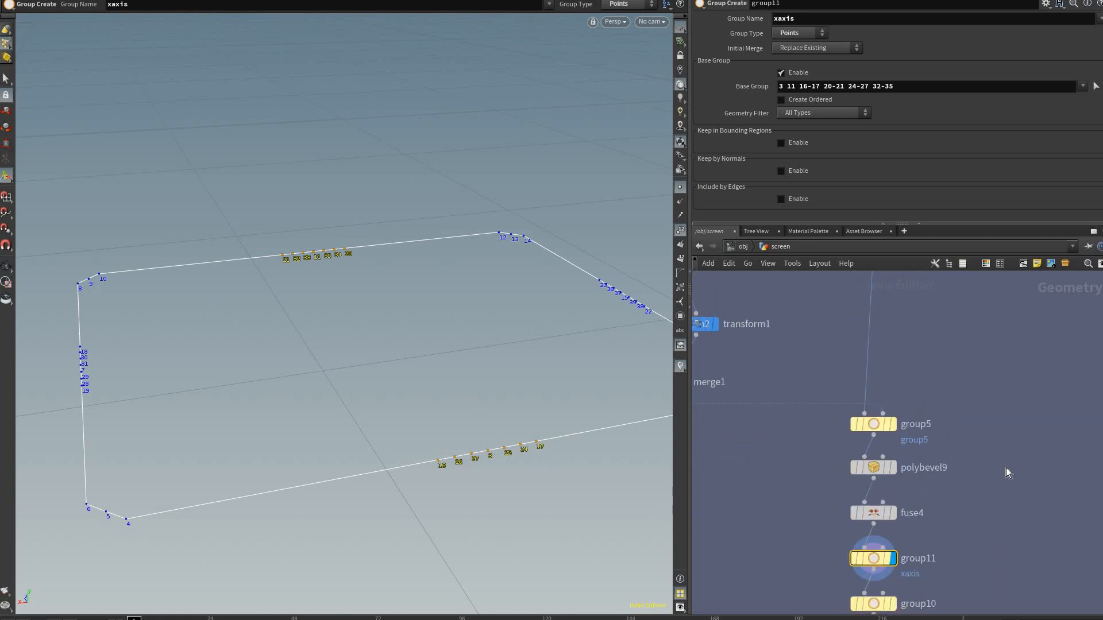
middle_drag(940, 576, 960, 472)
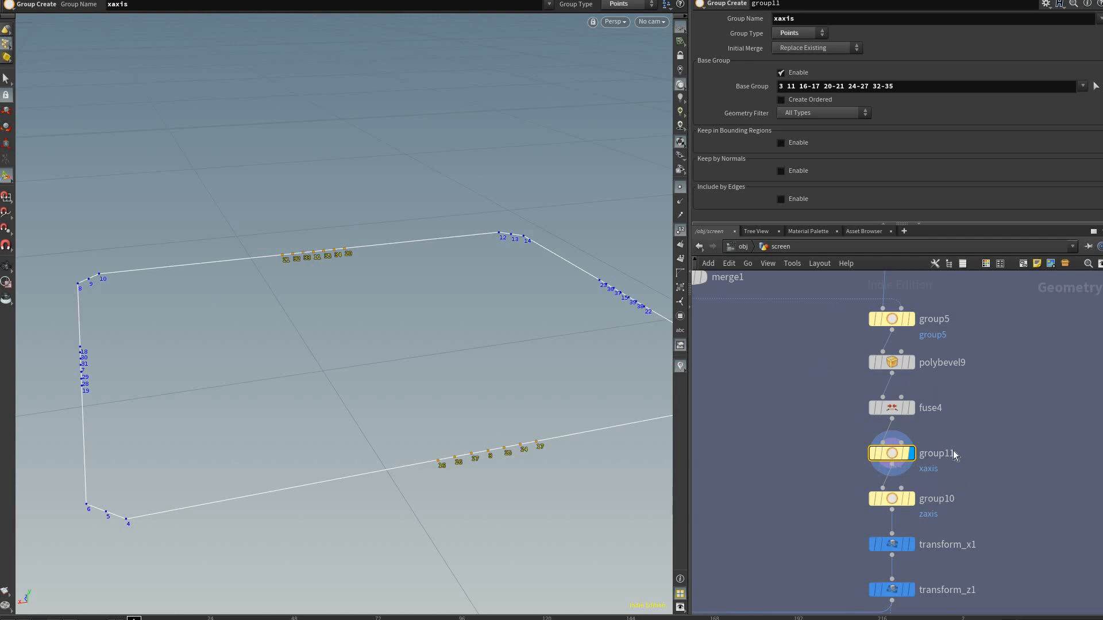
middle_drag(912, 504, 932, 452)
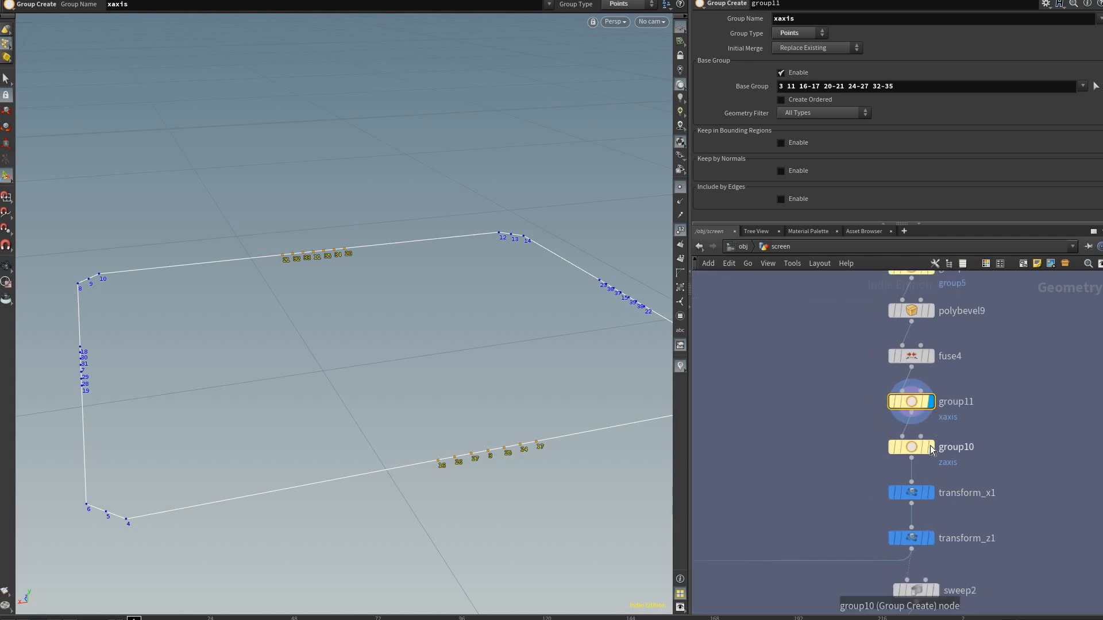
Step: Display and select group10 to inspect the points in its zaxis group
mouse_move(933, 414)
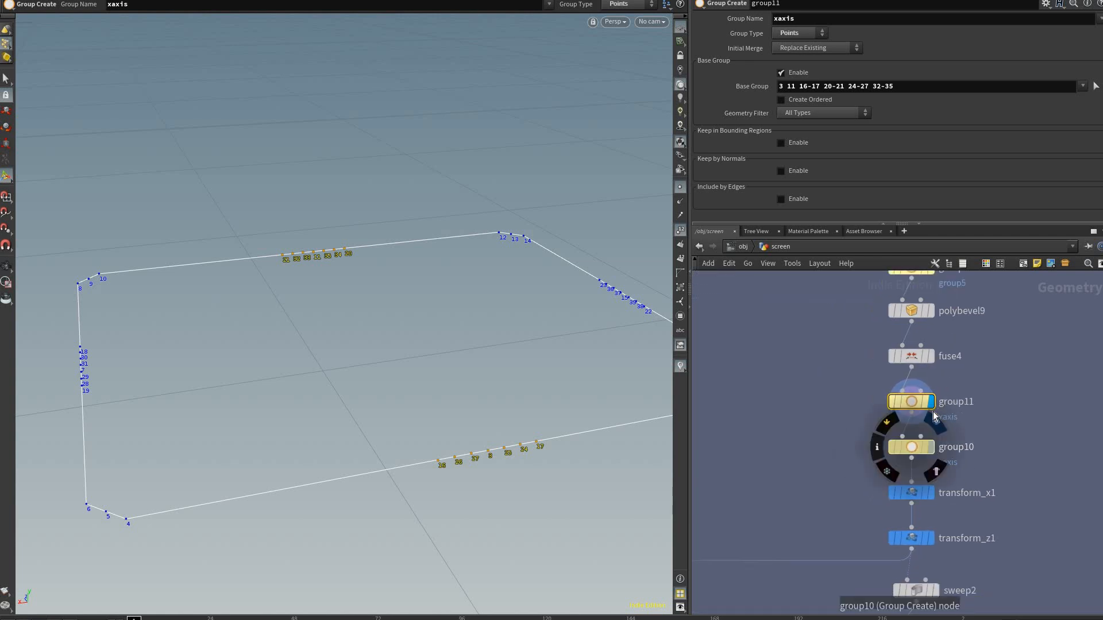
click(922, 446)
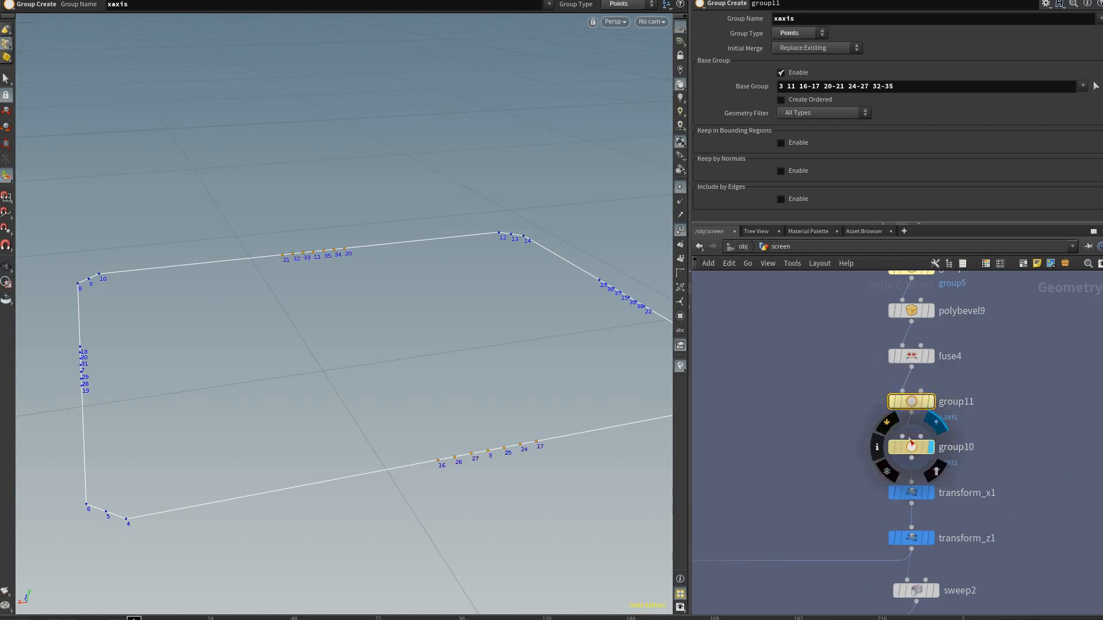
middle_drag(928, 497, 913, 435)
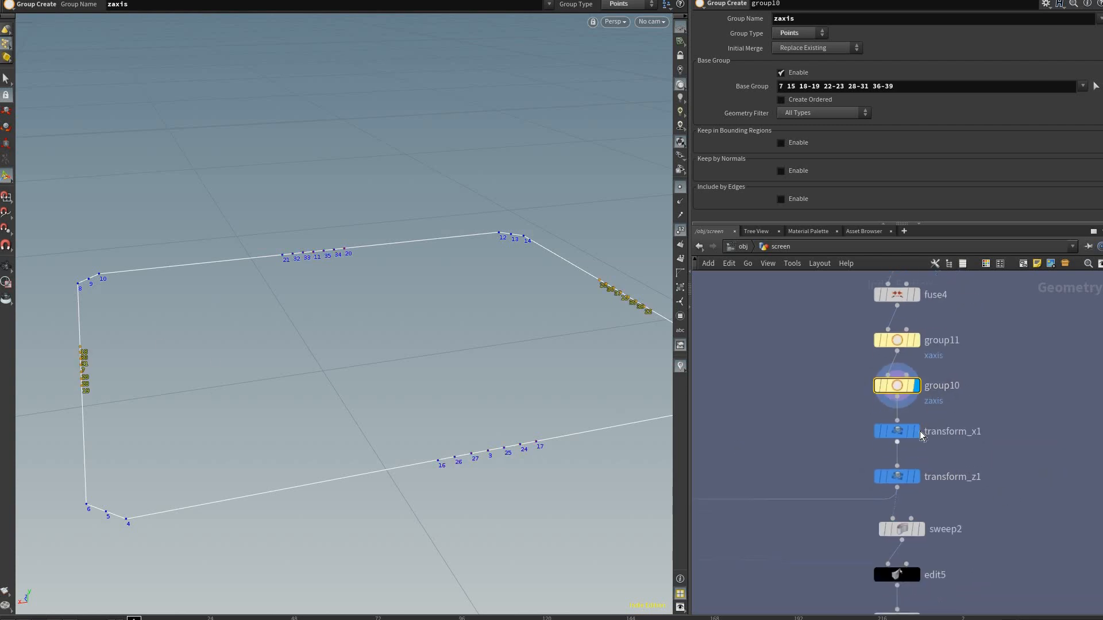
Step: Display transform_x1 and transform_z1 in turn, and return to transform_x1 to compare how their scales spread the midpoint groups
mouse_move(913, 435)
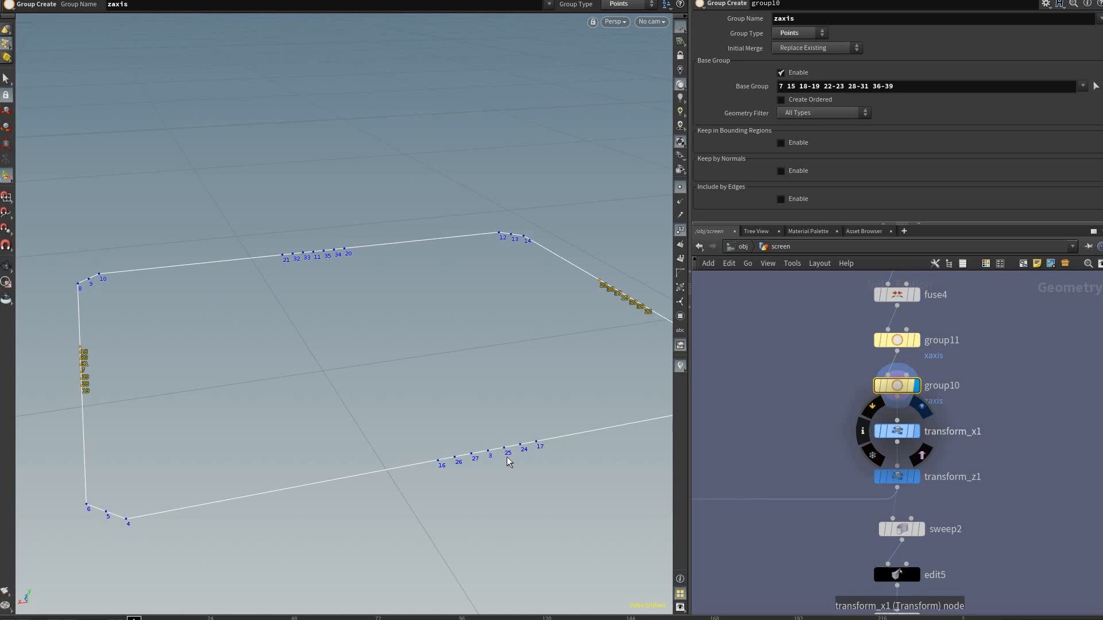
click(917, 432)
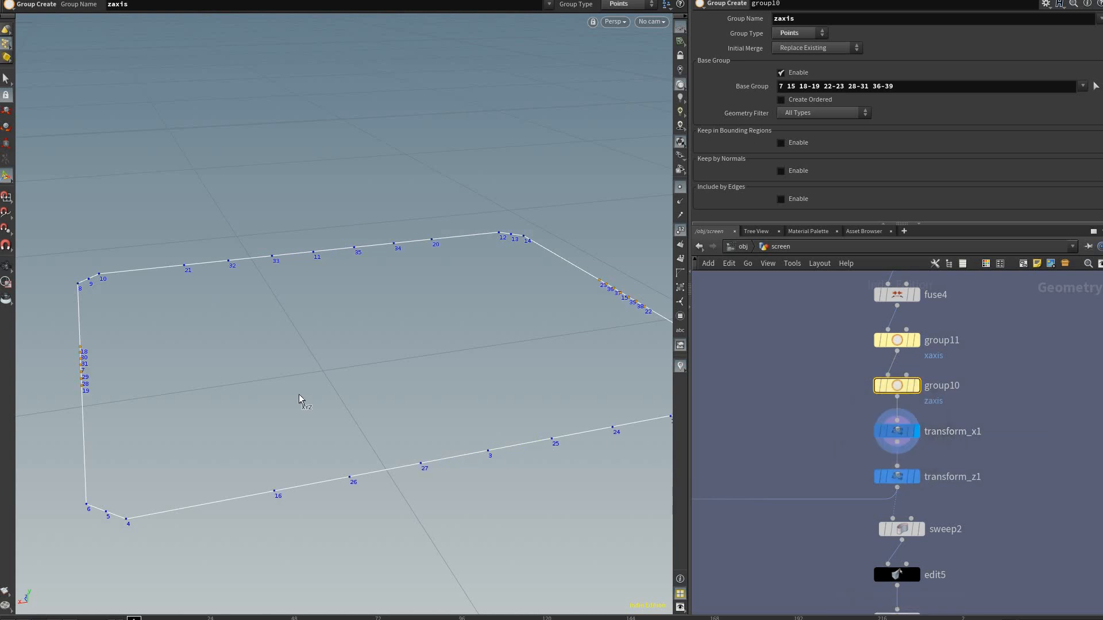
click(918, 435)
click(899, 477)
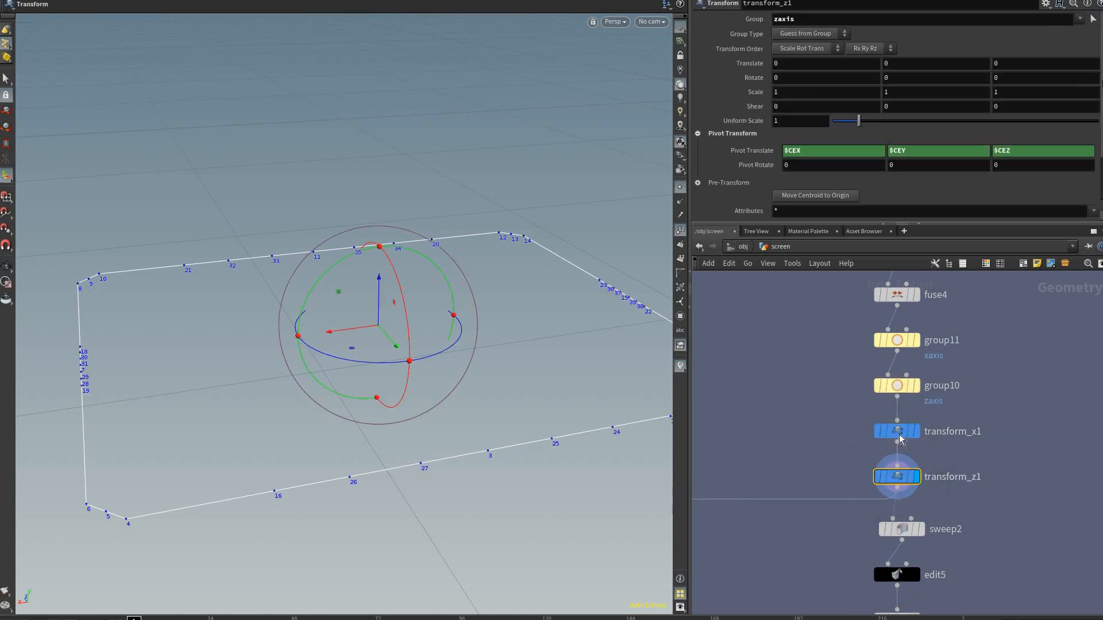
click(915, 435)
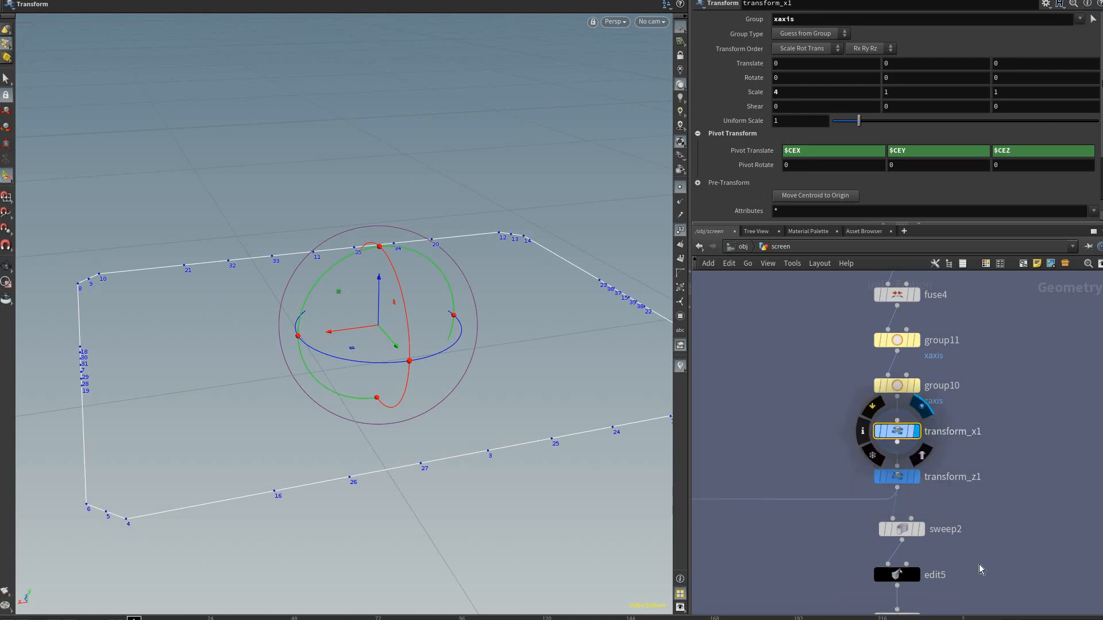
Step: Display and select the final normal1 node to view the complete screen frame
scroll(964, 517, down, 3)
middle_drag(962, 519, 937, 374)
click(957, 516)
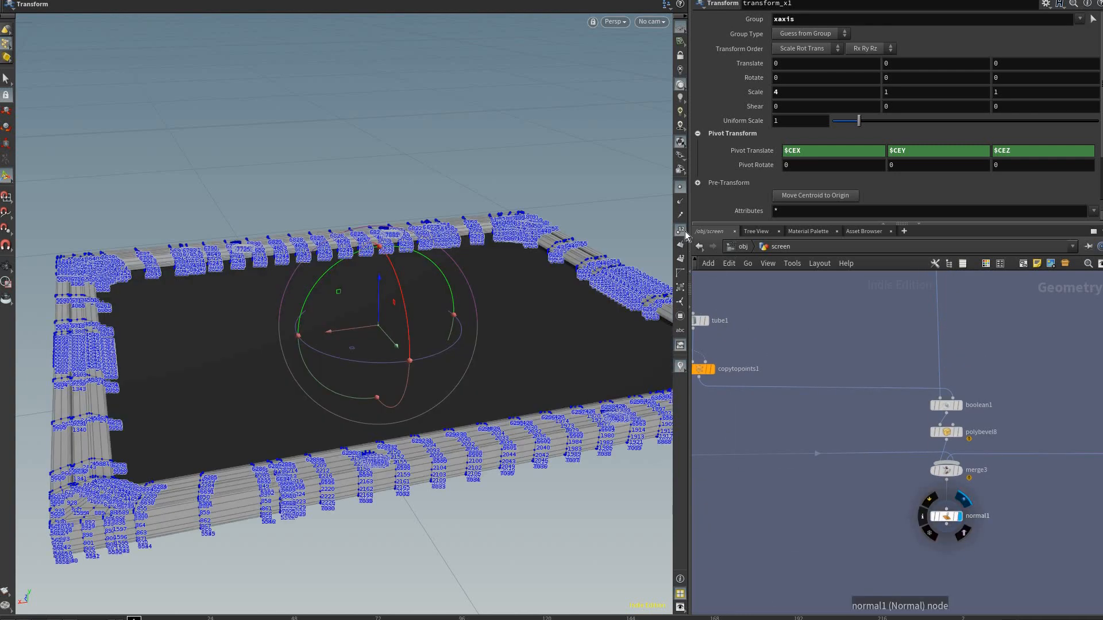
alt+drag(512, 419, 483, 410)
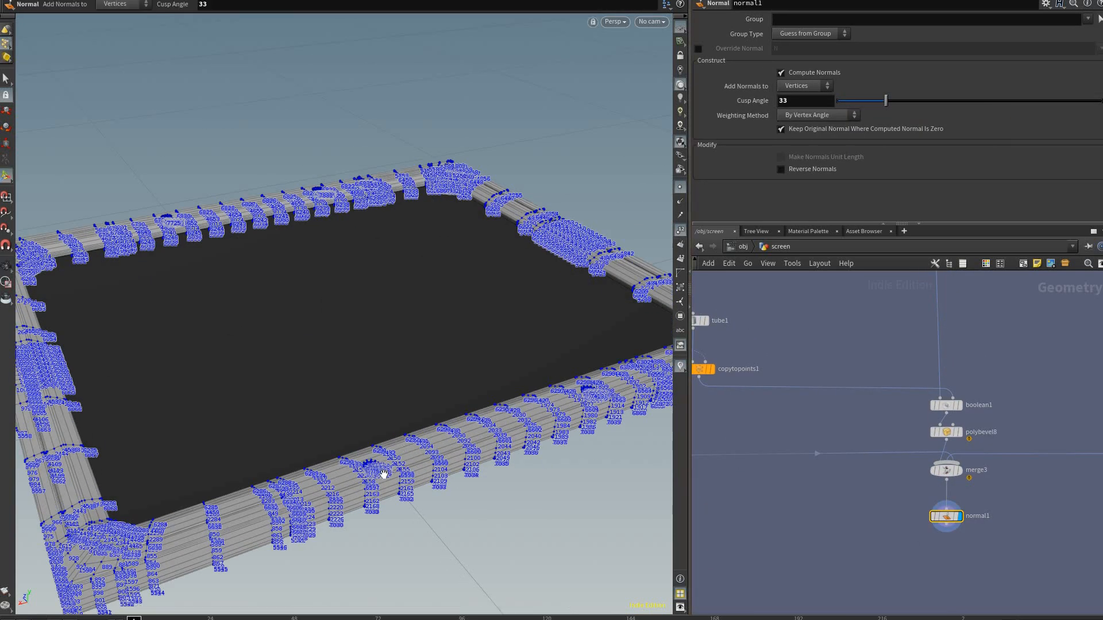
Step: Turn off the viewport's point numbers and point markers, and examine the frame's edge segments and screw up close
click(680, 230)
click(681, 187)
alt+drag(237, 487, 349, 482)
alt+right_drag(349, 482, 460, 482)
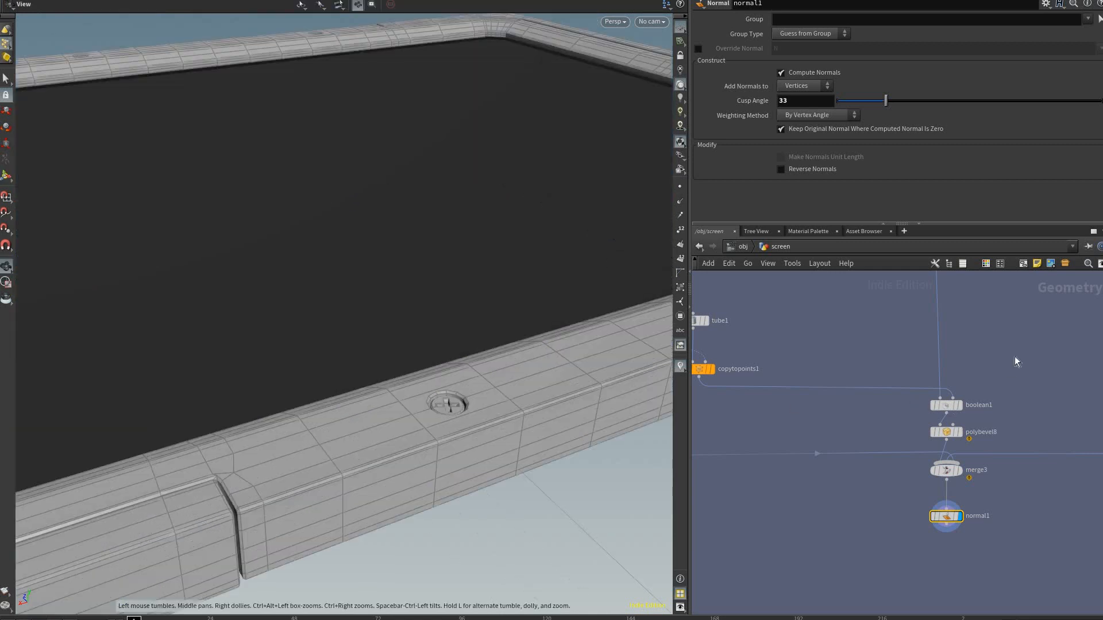
Step: Try changing transform_x1's X scale with normal1 displayed to see the frame's split move, and undo the change
scroll(882, 328, down, 3)
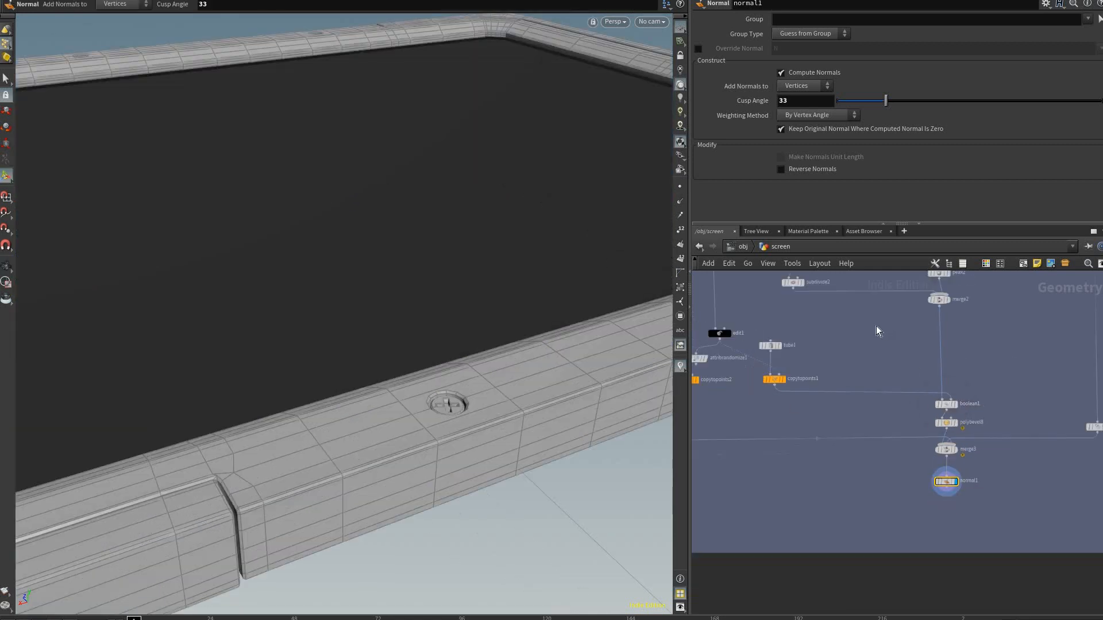
middle_drag(879, 330, 875, 427)
middle_drag(896, 286, 894, 321)
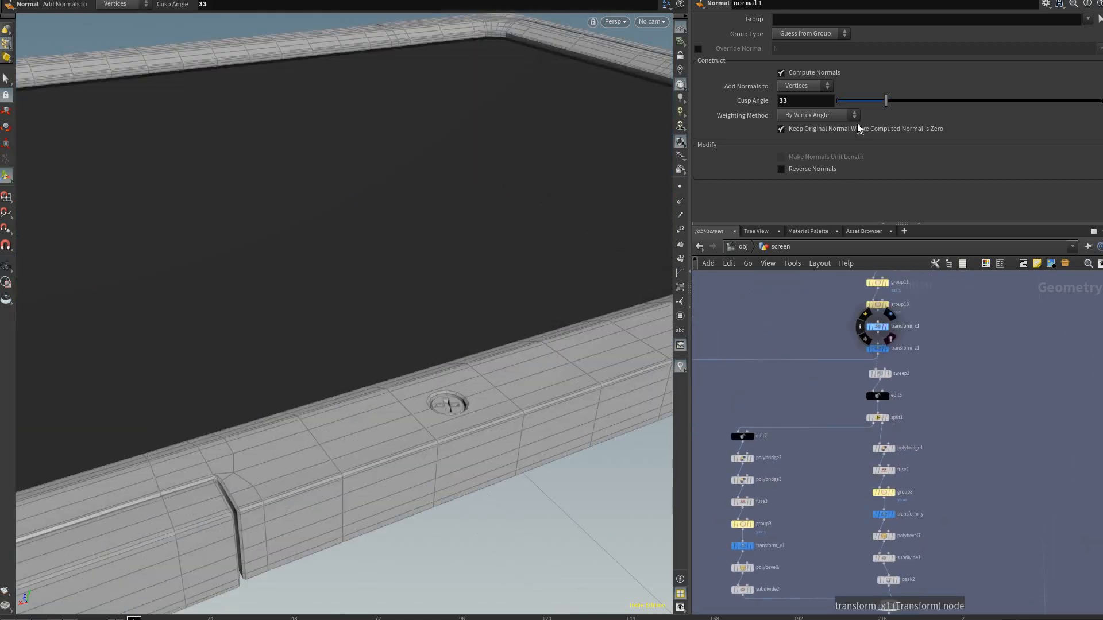
click(878, 326)
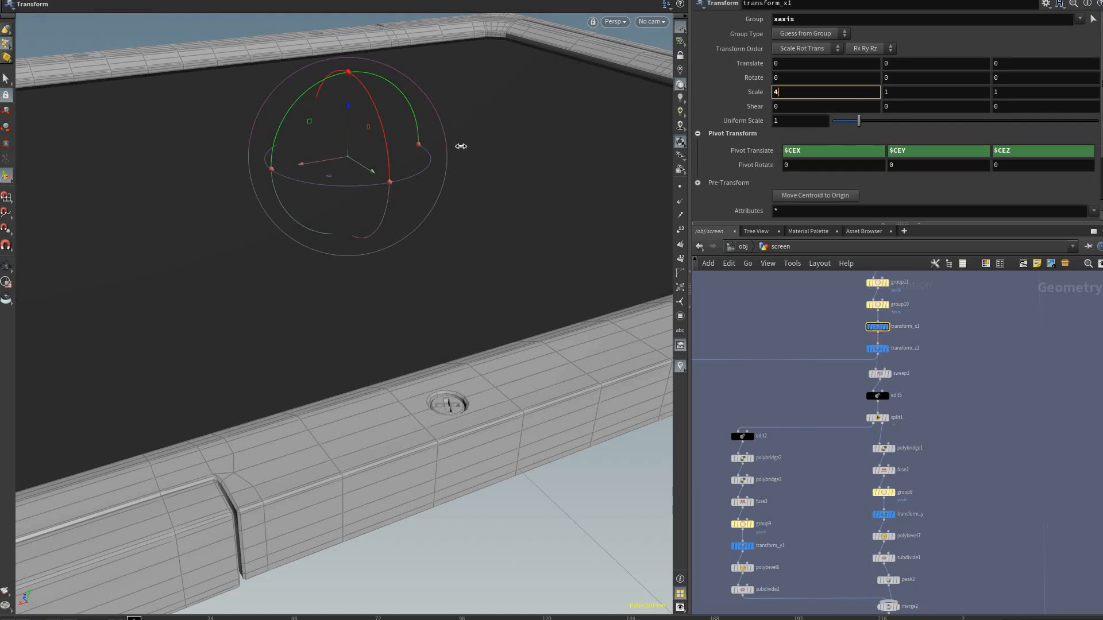
middle_drag(796, 92, 785, 130)
middle_drag(309, 398, 480, 374)
key(ctrl+z)
key(Escape)
Step: Display transform_x1 and select group11 to inspect the xaxis points highlighted on the outline
middle_drag(863, 371, 851, 460)
scroll(852, 427, up, 3)
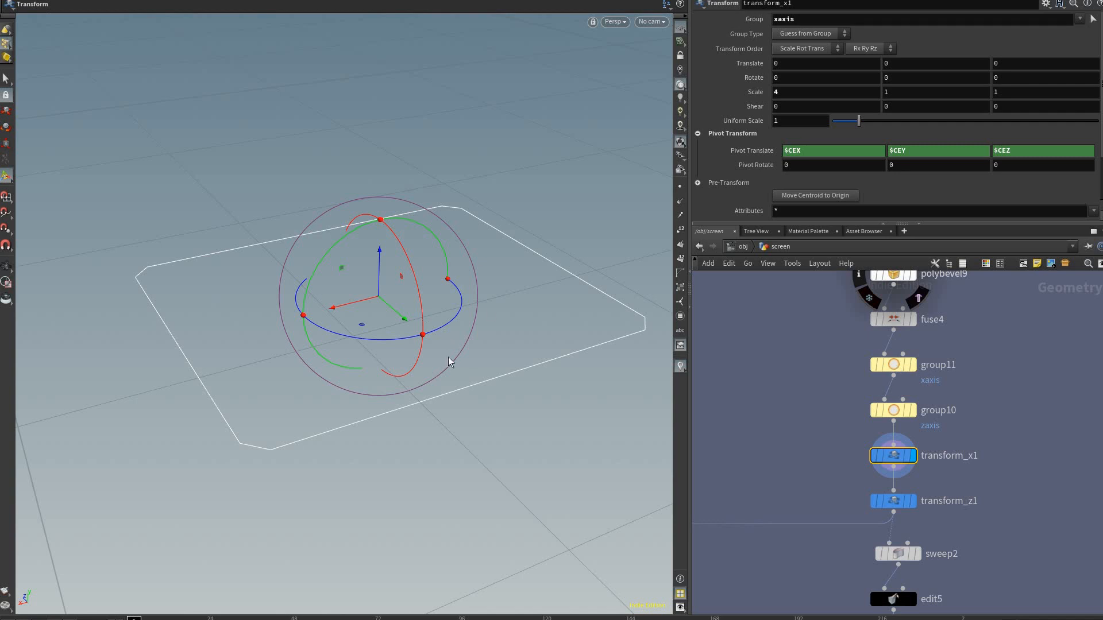
click(893, 365)
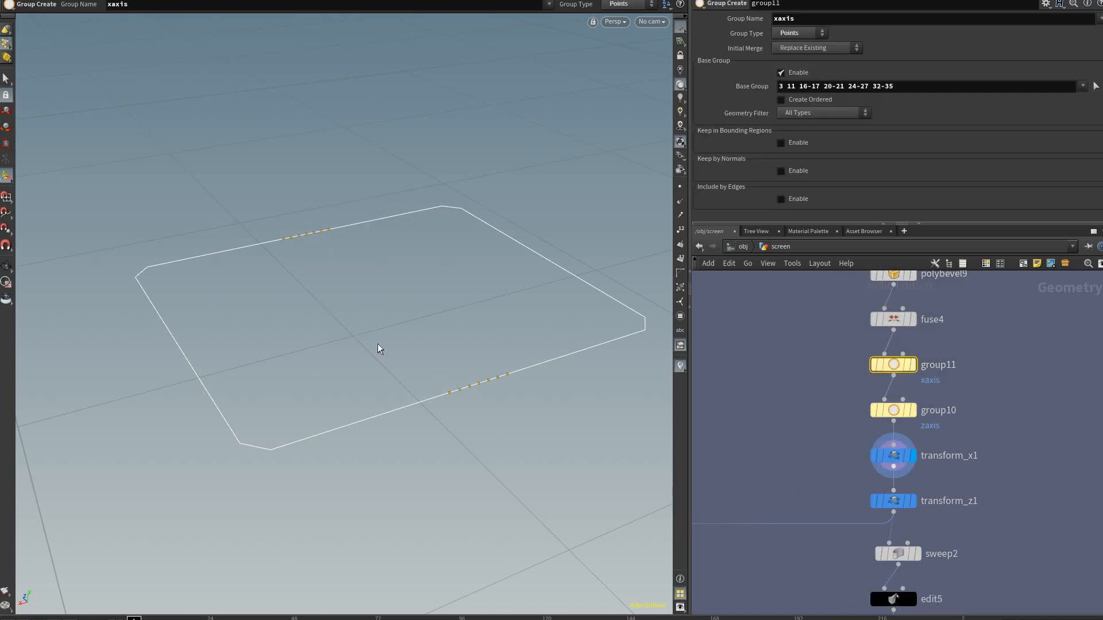
Step: Select transform_x1 to review its xaxis scale settings, and display and select transform_z1 to inspect the zaxis transform
click(896, 456)
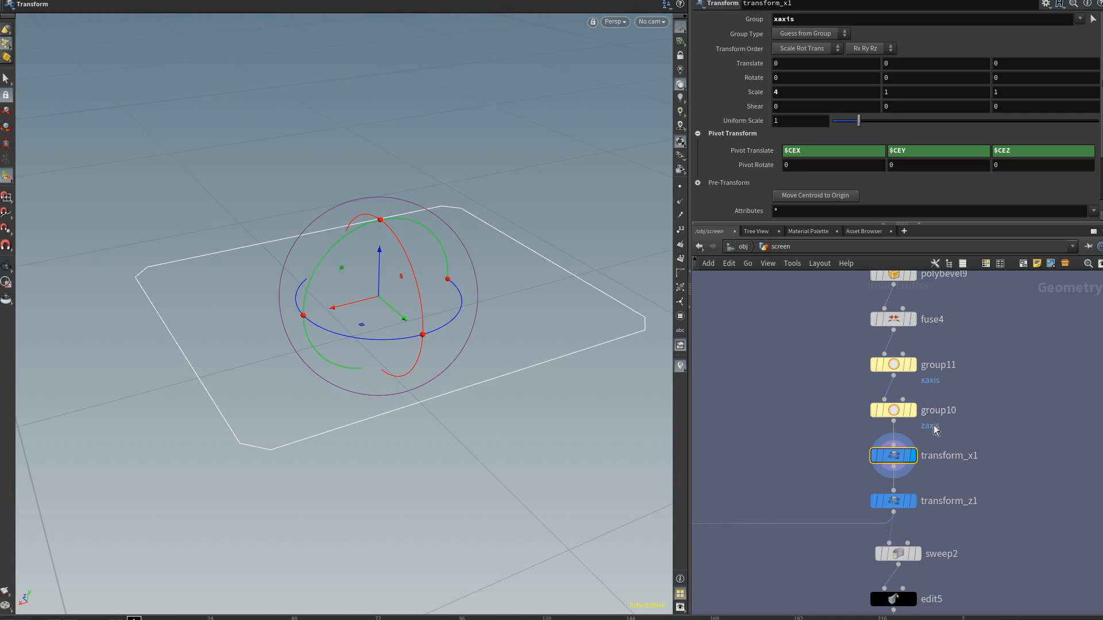
middle_drag(981, 460, 1000, 385)
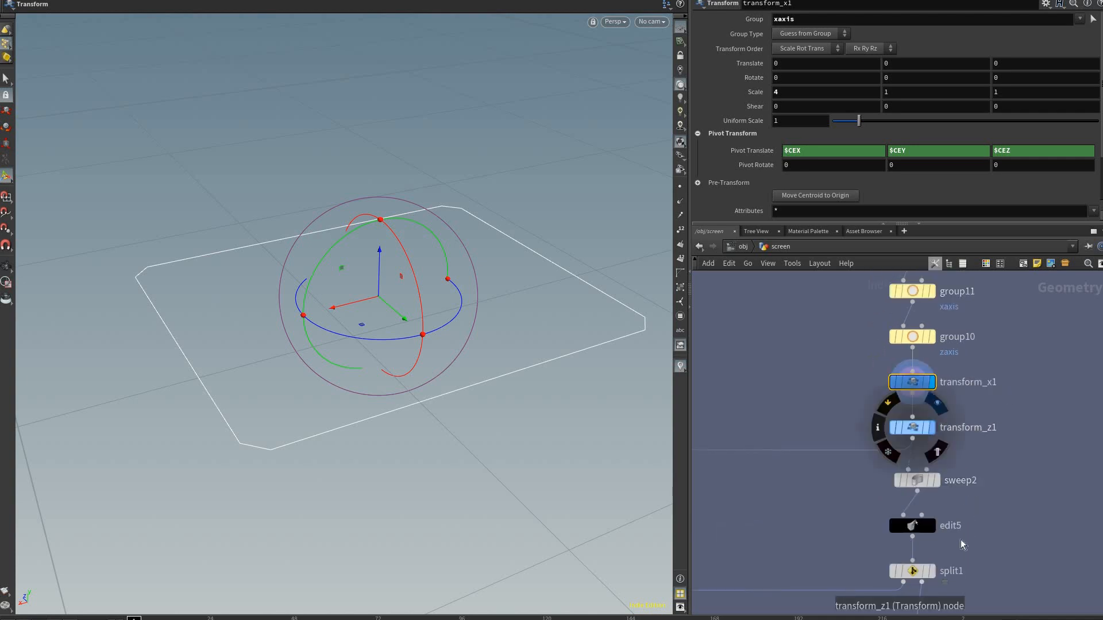
scroll(925, 549, down, 6)
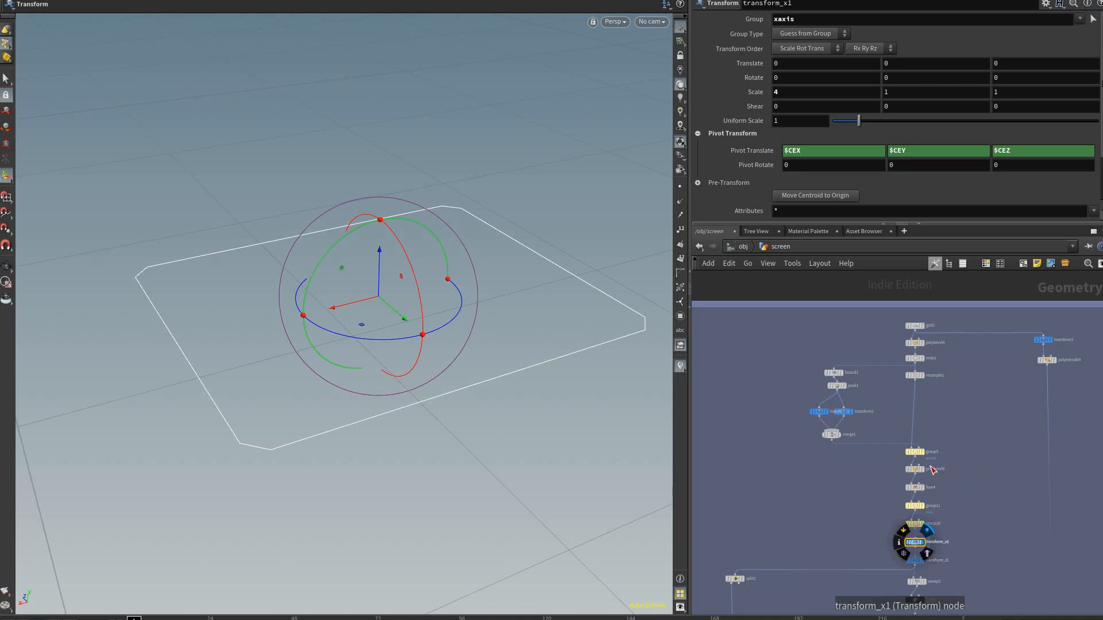
scroll(990, 405, up, 6)
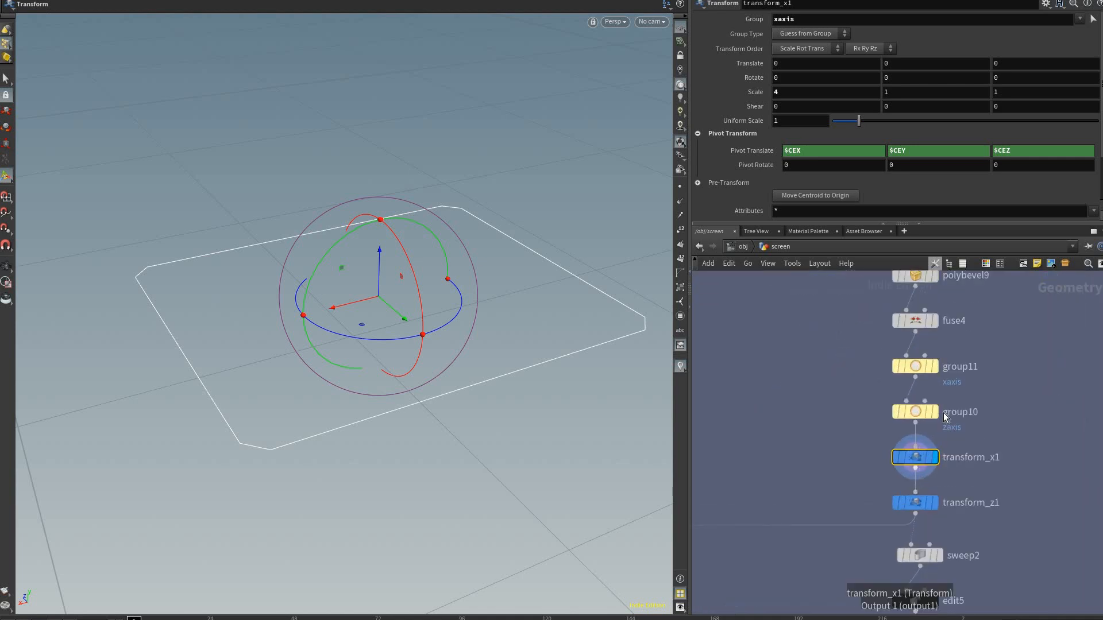
scroll(937, 416, up, 2)
middle_drag(896, 511, 914, 414)
scroll(937, 428, up, 1)
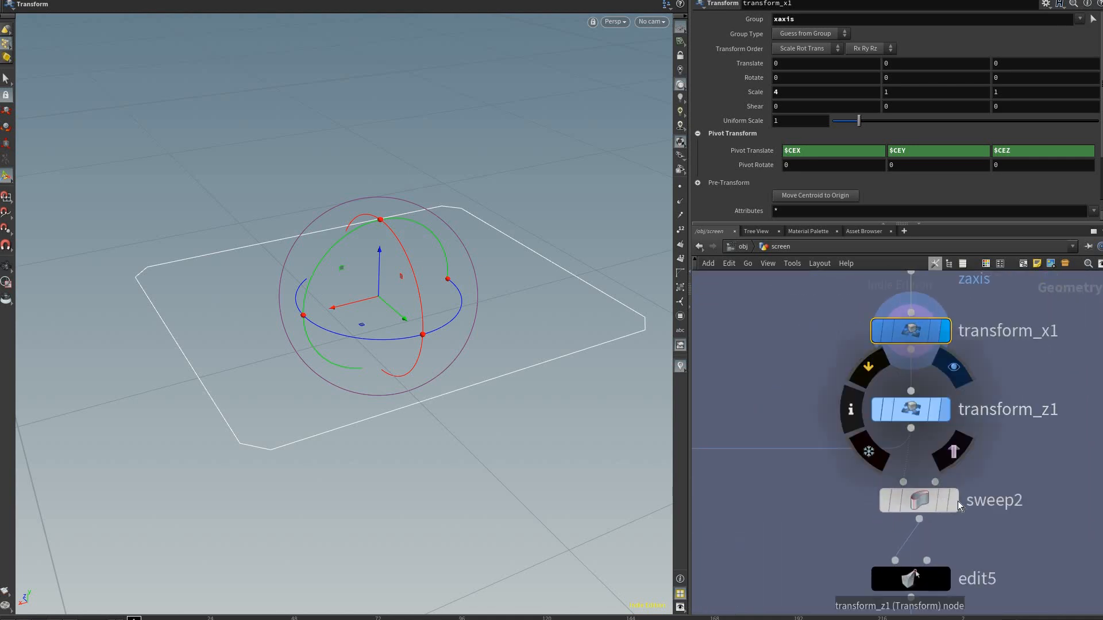
click(910, 409)
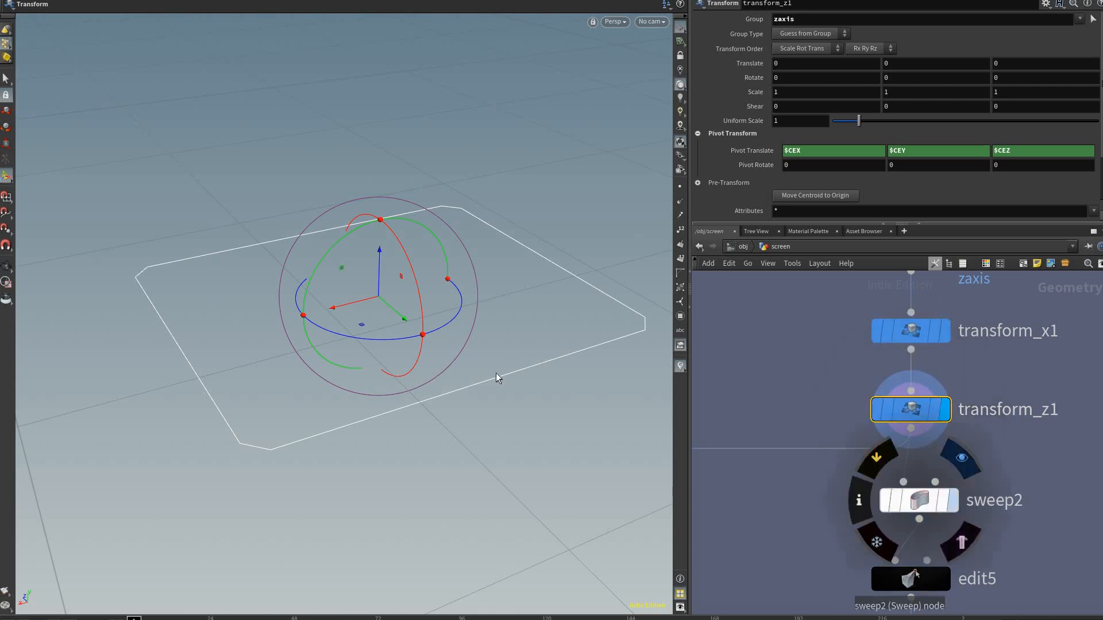
Step: Turn on the viewport's point markers, and display and select sweep2 to show the swept frame
click(680, 186)
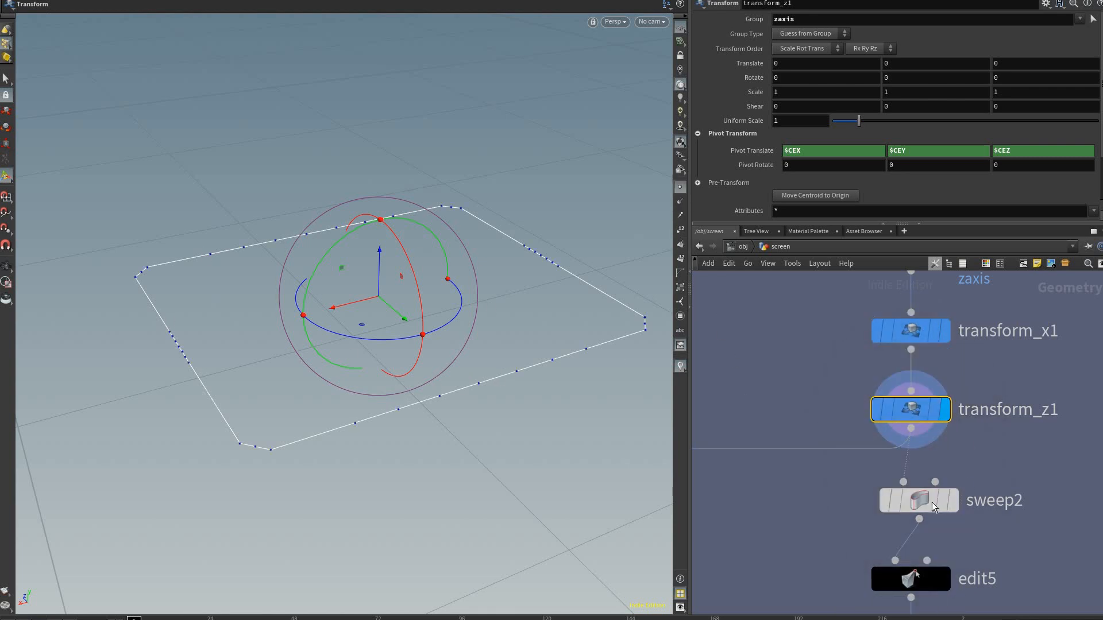
key(r)
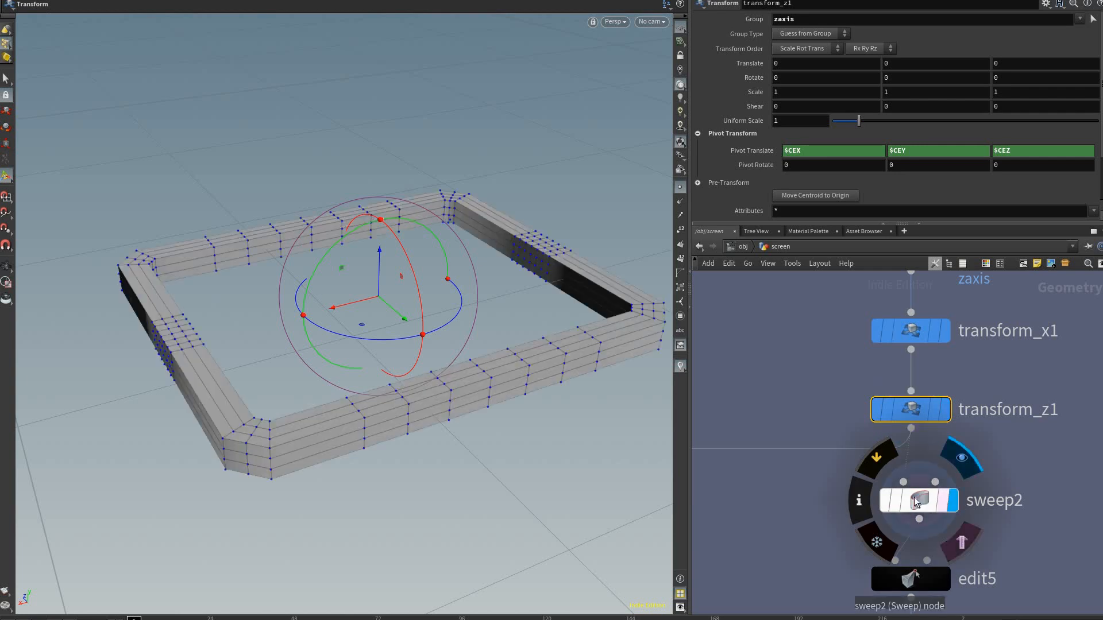
click(920, 500)
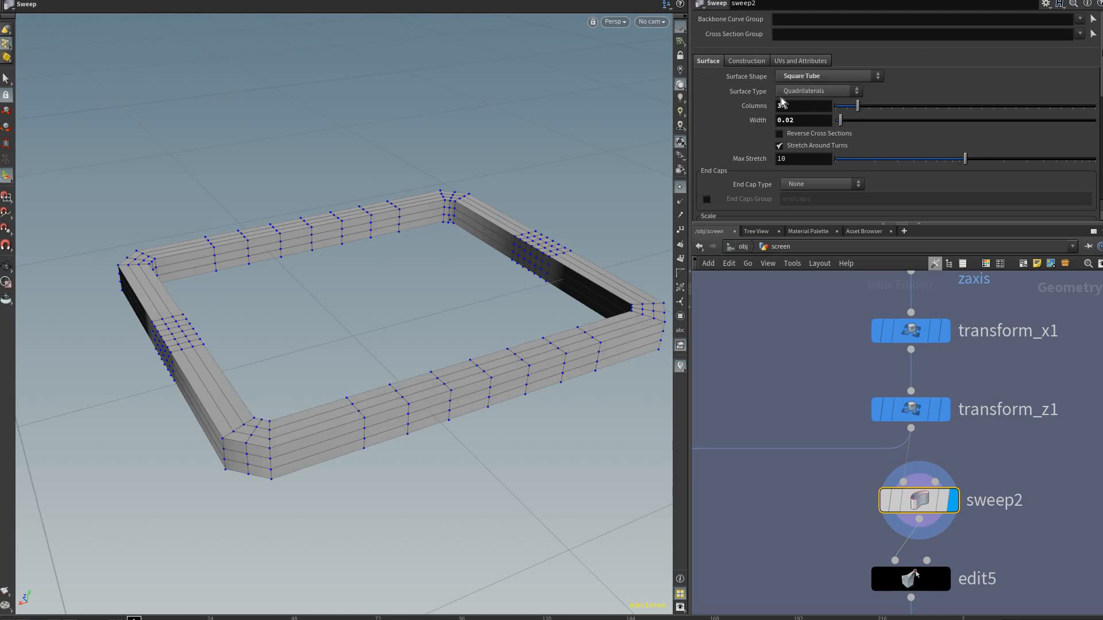
Step: Try sweep2's Round Tube, Second Input Cross Sections and Ribbon surface shapes, and set the shape back to Square Tube
click(823, 75)
click(822, 97)
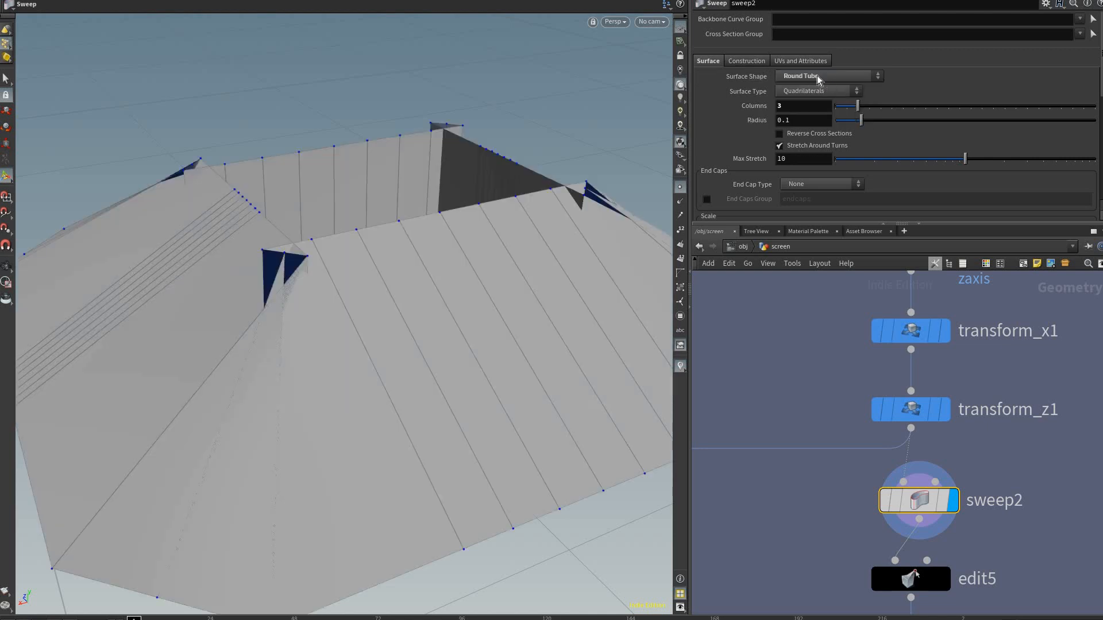
click(835, 77)
click(839, 77)
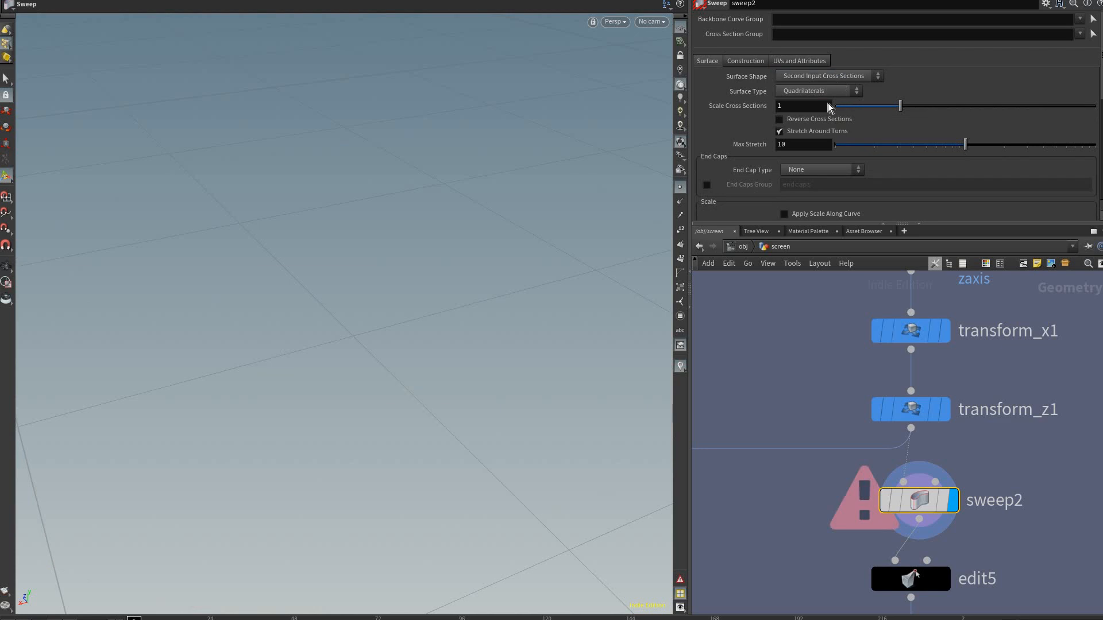
click(827, 76)
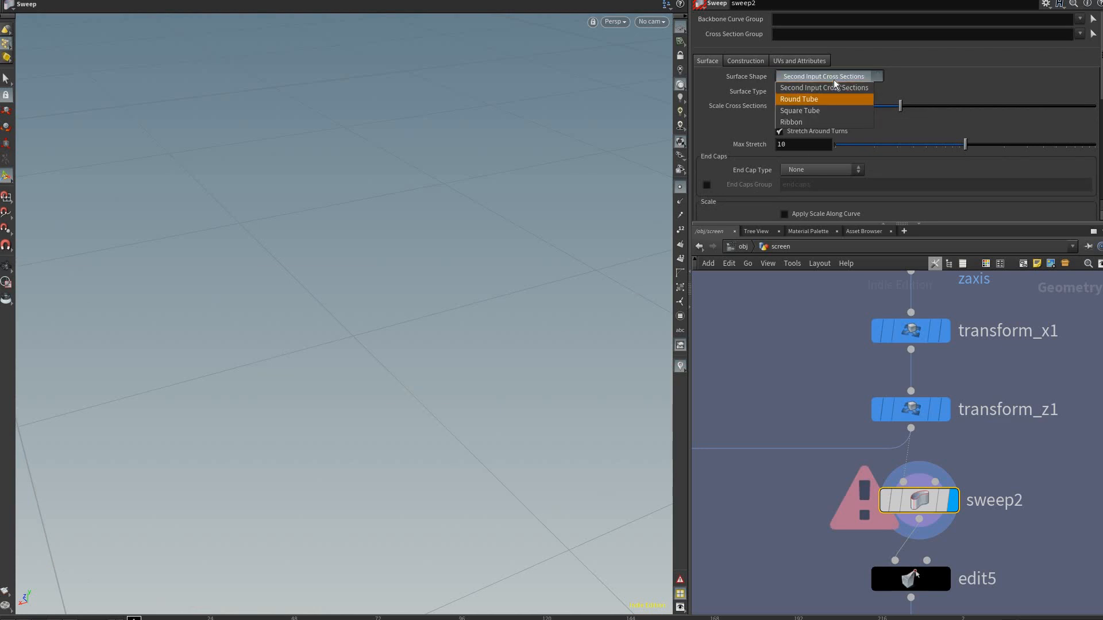
click(824, 122)
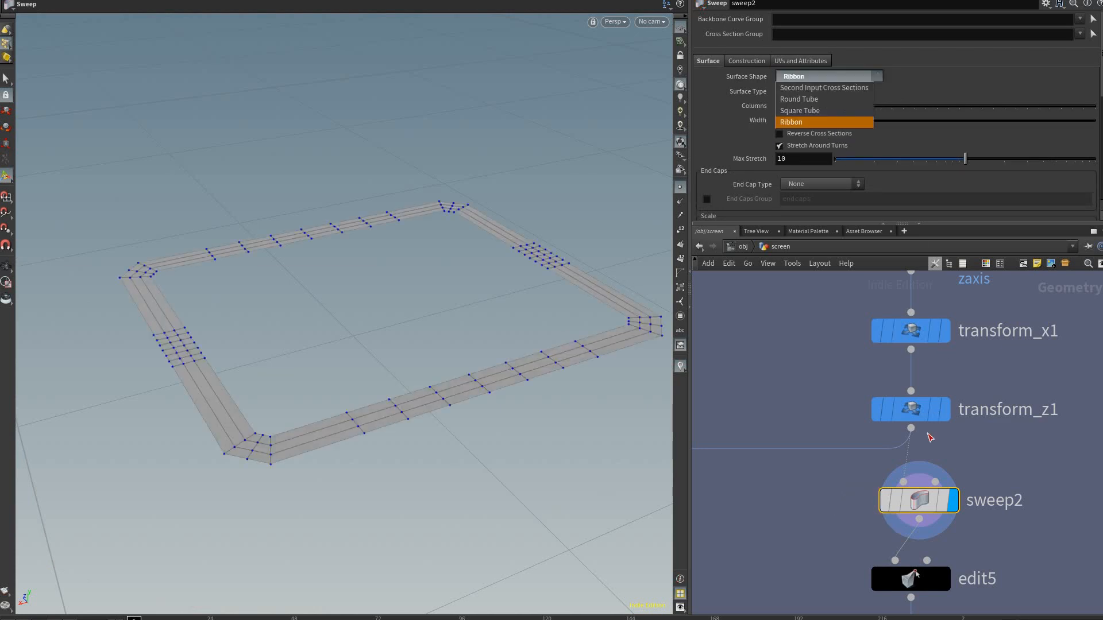
key(Up)
key(Return)
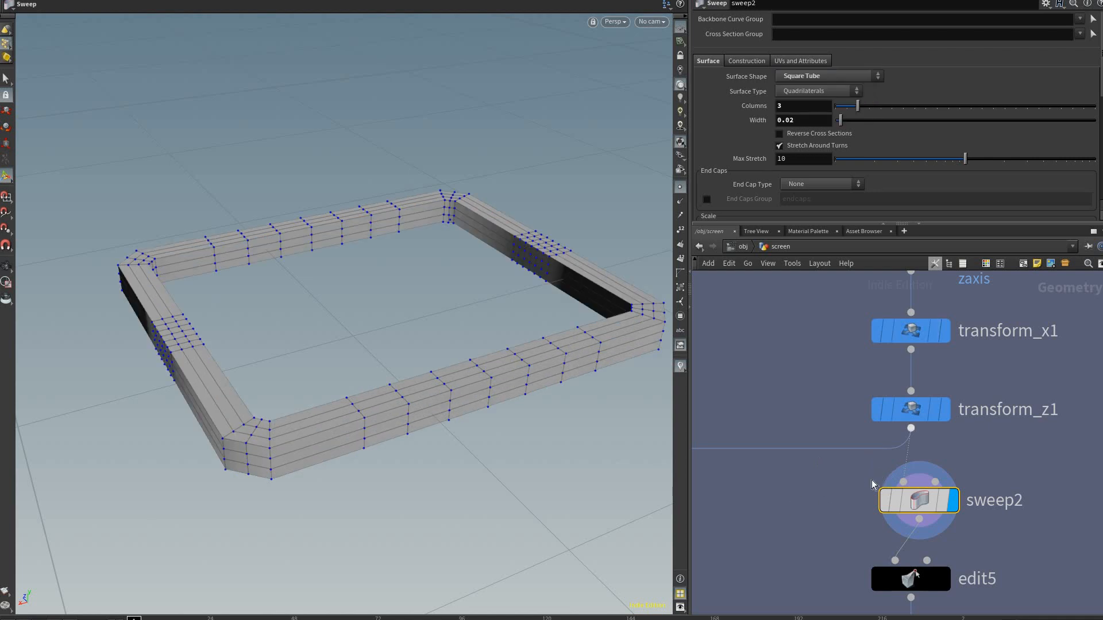
middle_drag(809, 468, 894, 448)
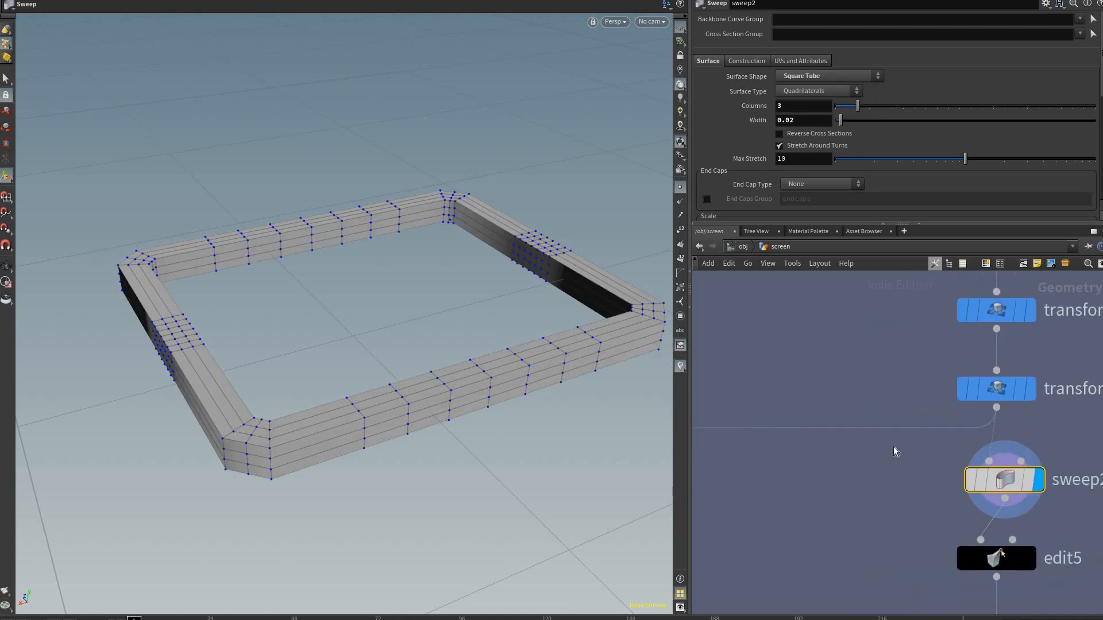
scroll(971, 484, down, 2)
middle_drag(916, 403, 863, 380)
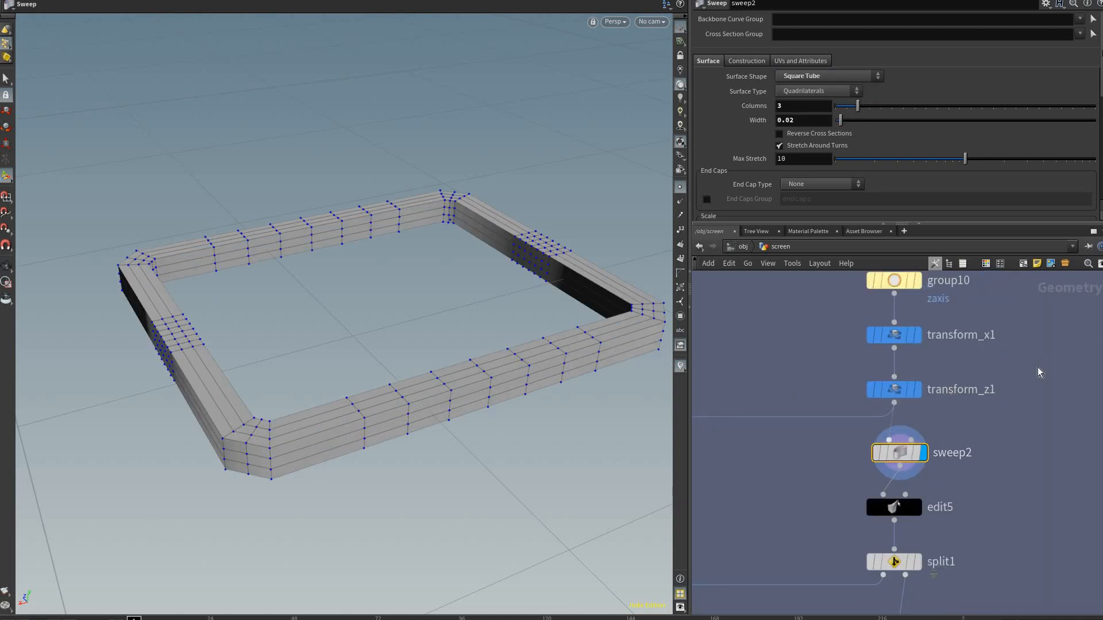
middle_drag(816, 445, 1022, 401)
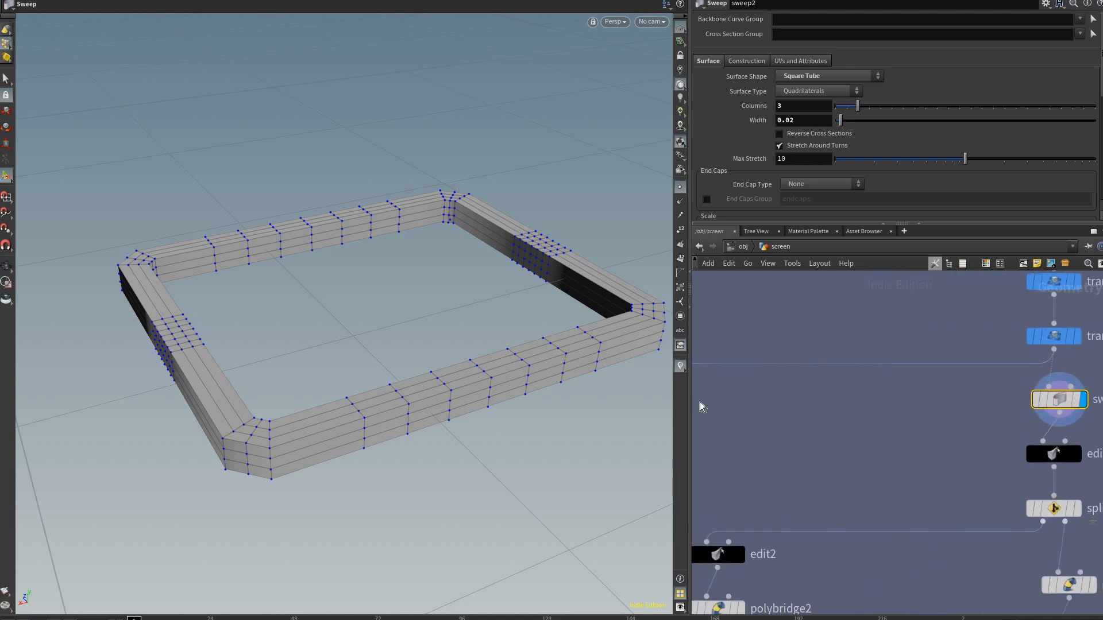
middle_drag(805, 410, 933, 417)
middle_drag(747, 411, 921, 419)
middle_drag(1034, 489, 706, 484)
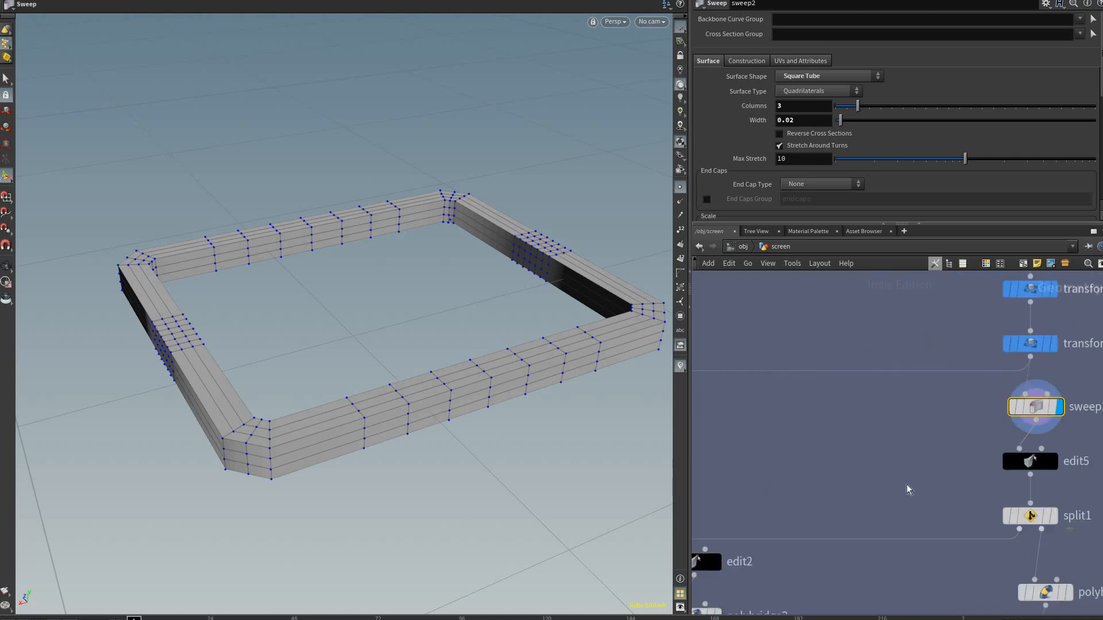
middle_drag(1064, 449, 920, 446)
Step: Display and select edit5, and inspect the selected inner edge loop that it shifts on the frame
scroll(920, 445, up, 3)
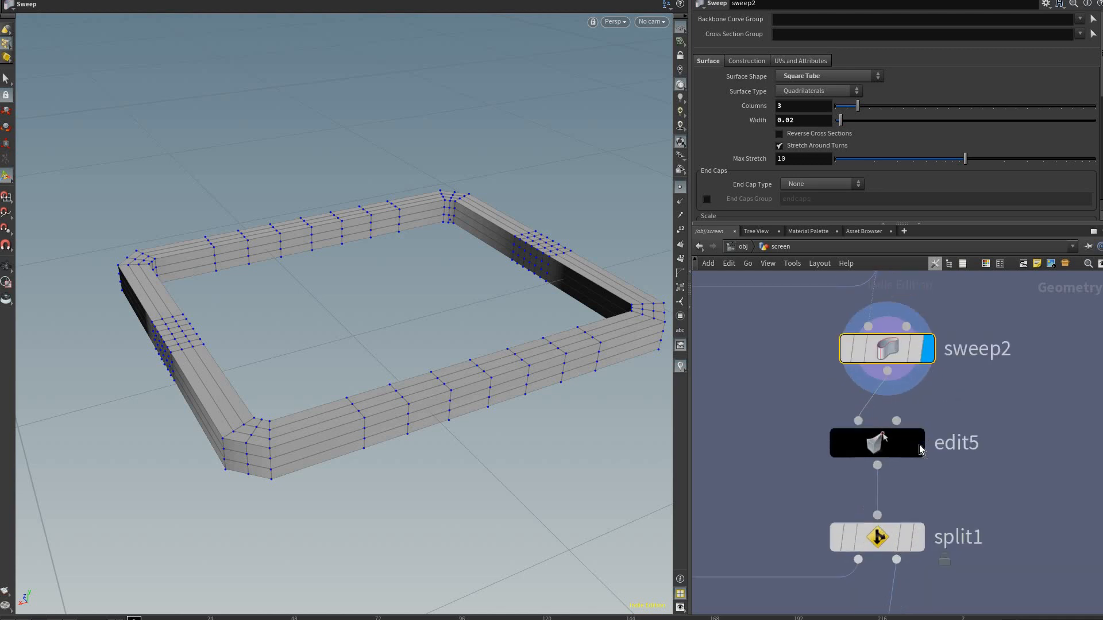
mouse_move(920, 449)
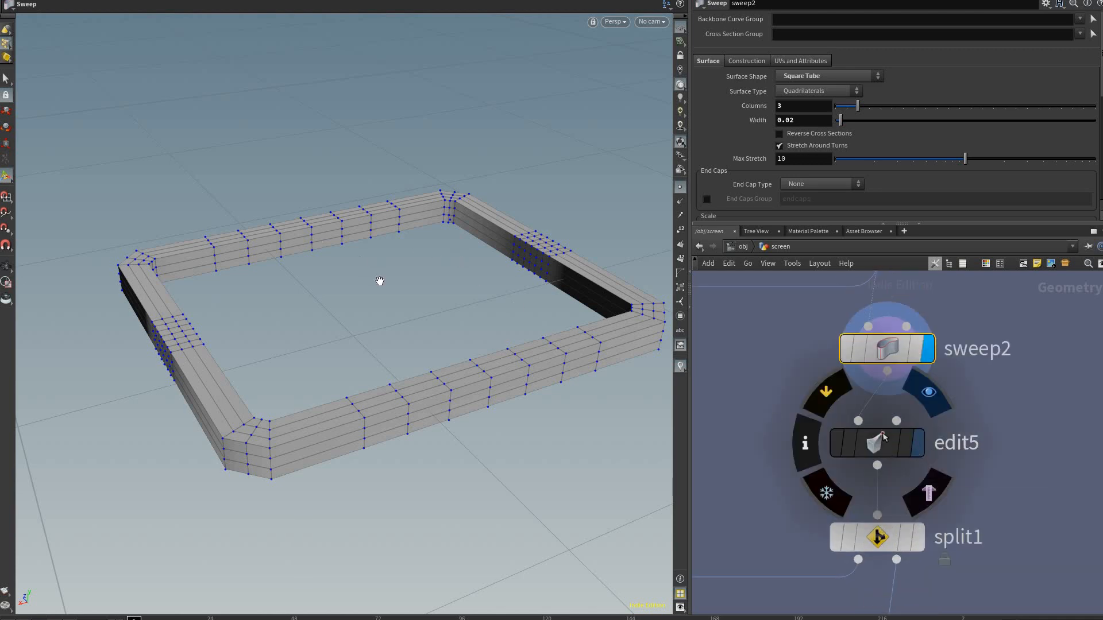
alt+drag(449, 304, 406, 284)
scroll(440, 296, up, 5)
scroll(417, 262, down, 2)
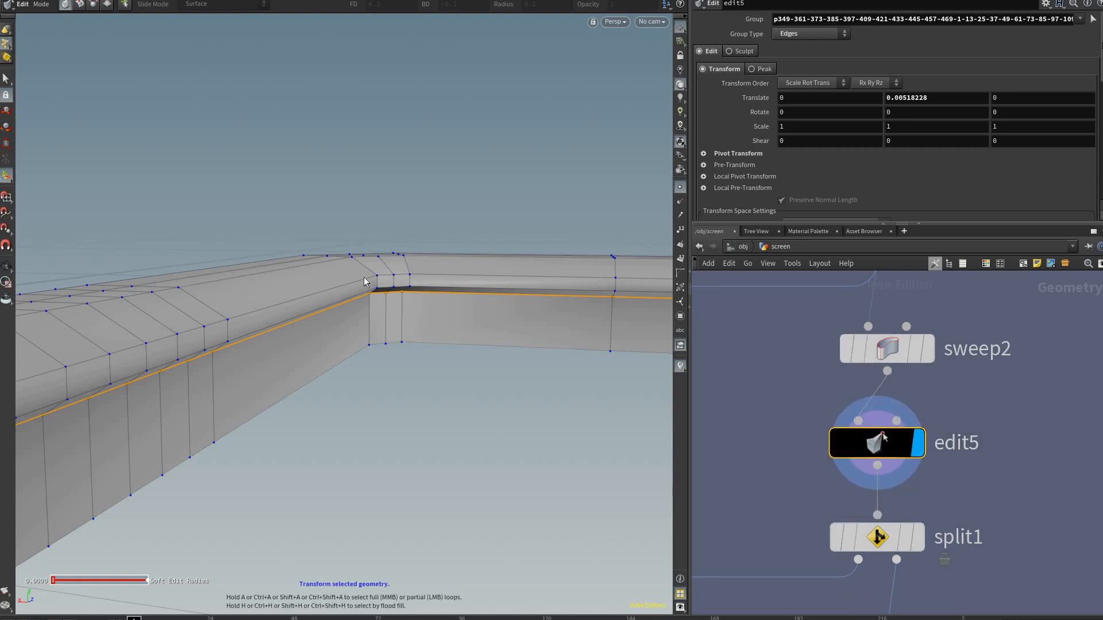
alt+right_drag(349, 291, 308, 440)
alt+drag(308, 440, 943, 353)
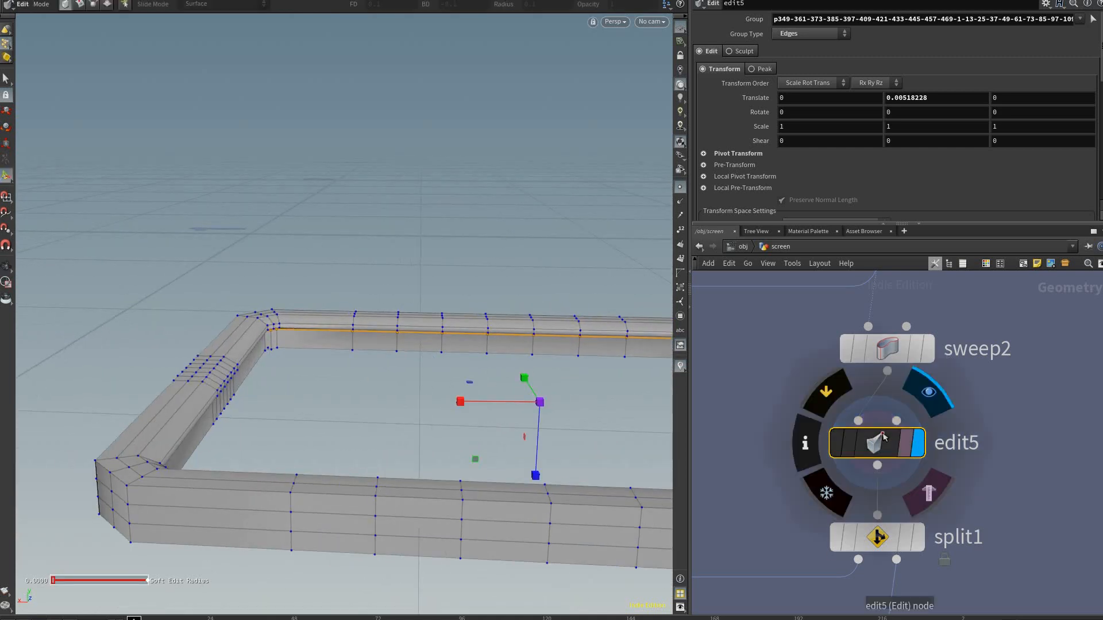
Step: Examine the ledge along edit5's moved inner edge loop up close at the frame's corner
scroll(928, 349, down, 3)
middle_drag(928, 344, 885, 521)
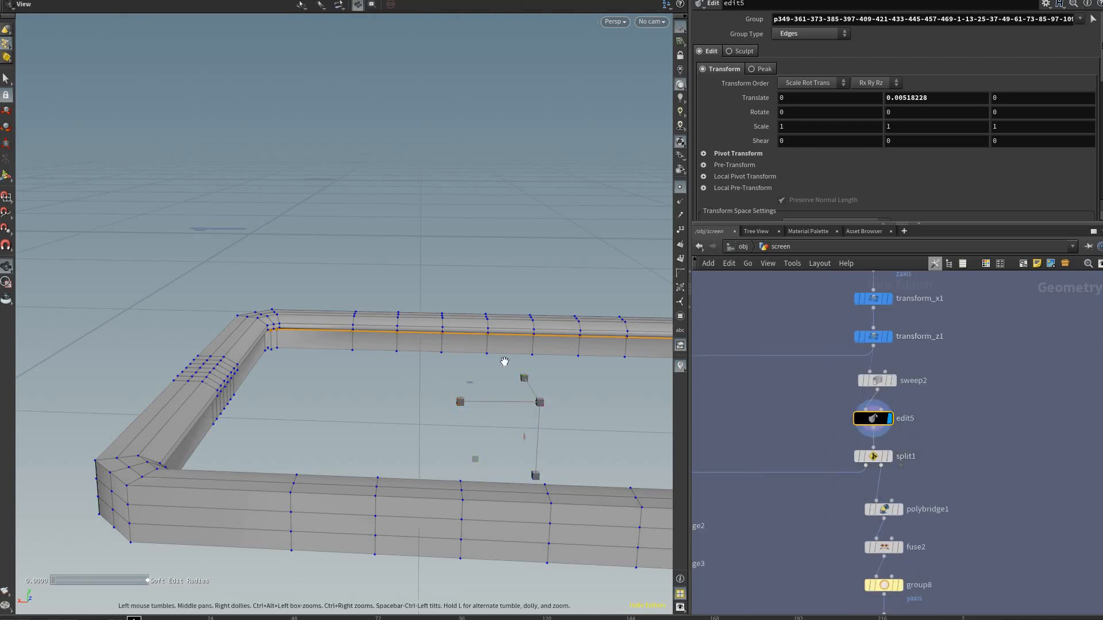
alt+drag(409, 381, 493, 366)
alt+middle_drag(492, 366, 931, 357)
alt+right_drag(931, 357, 795, 293)
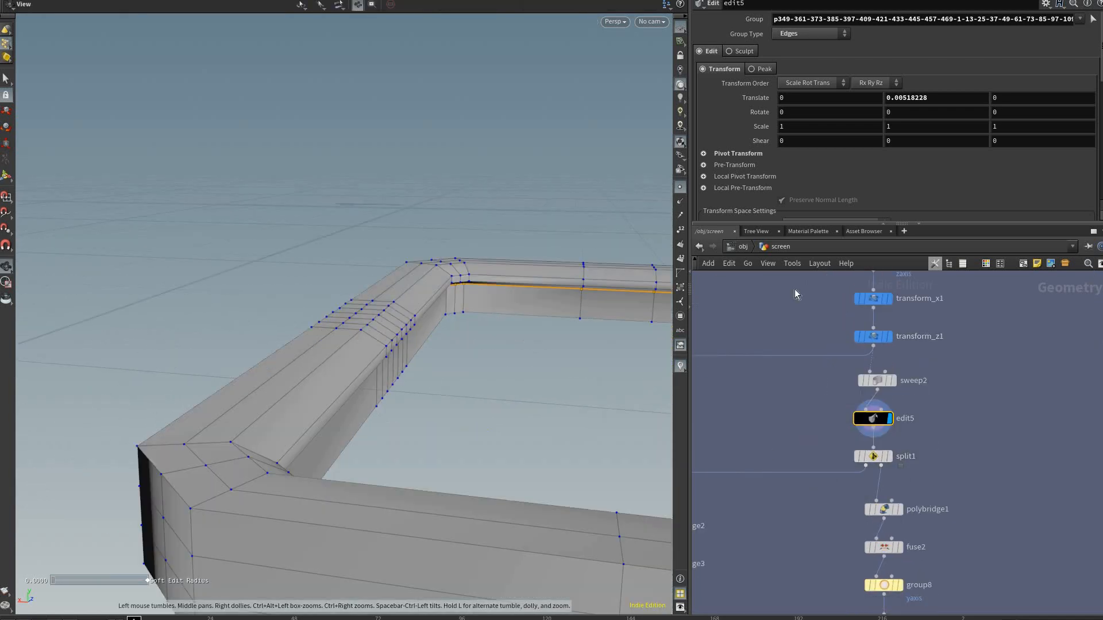
alt+drag(795, 293, 854, 470)
scroll(1022, 571, down, 2)
middle_drag(849, 486, 889, 560)
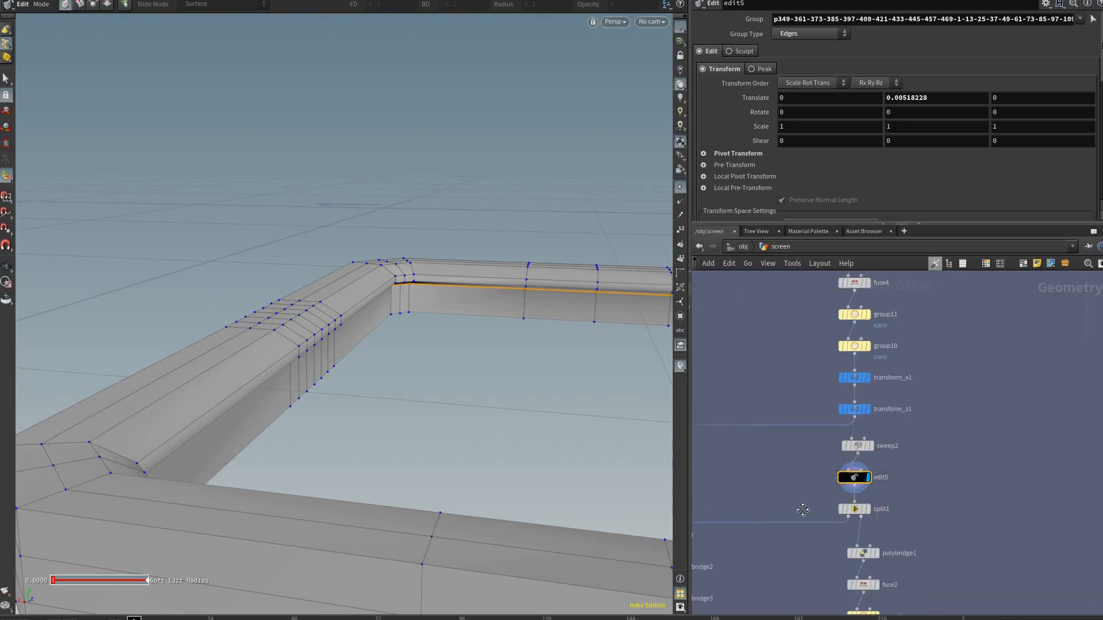
middle_drag(803, 509, 857, 493)
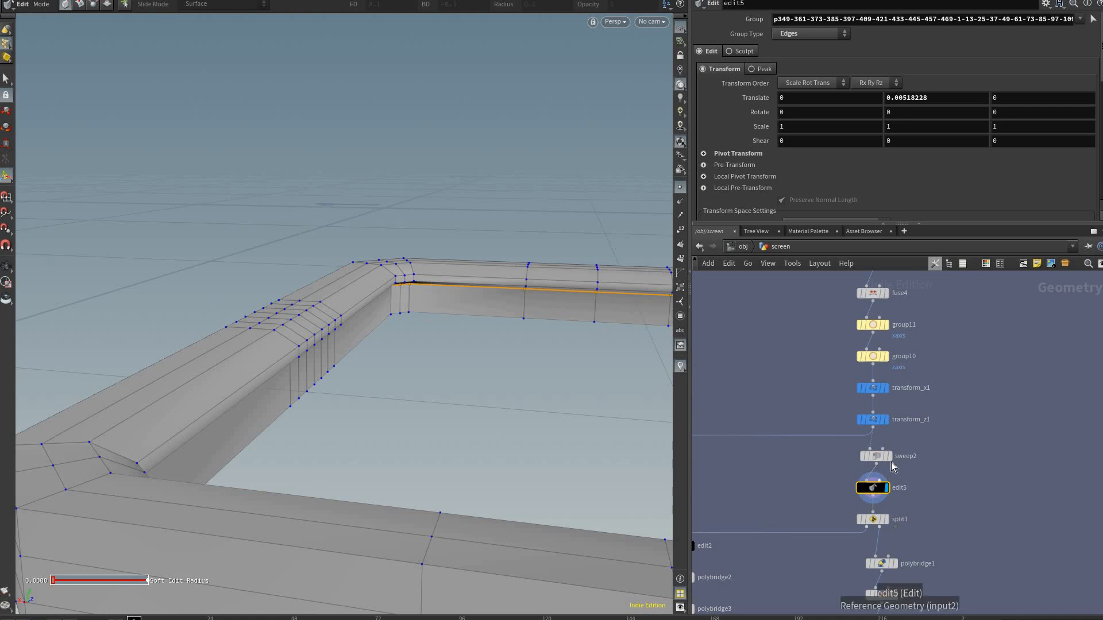
mouse_move(886, 475)
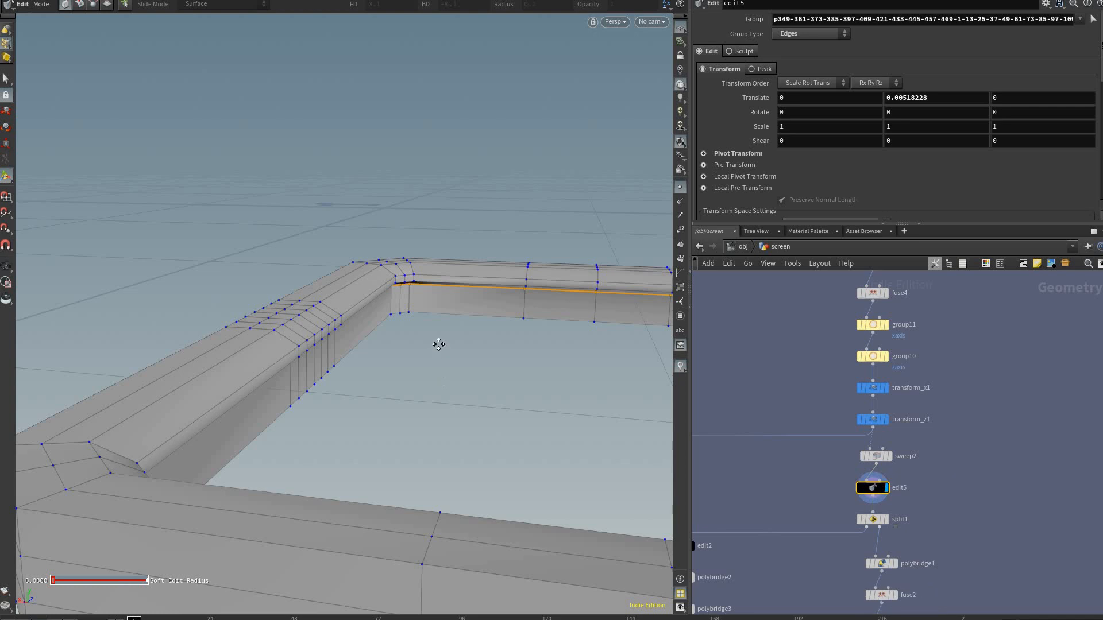
alt+drag(423, 335, 436, 333)
alt+right_drag(448, 344, 454, 358)
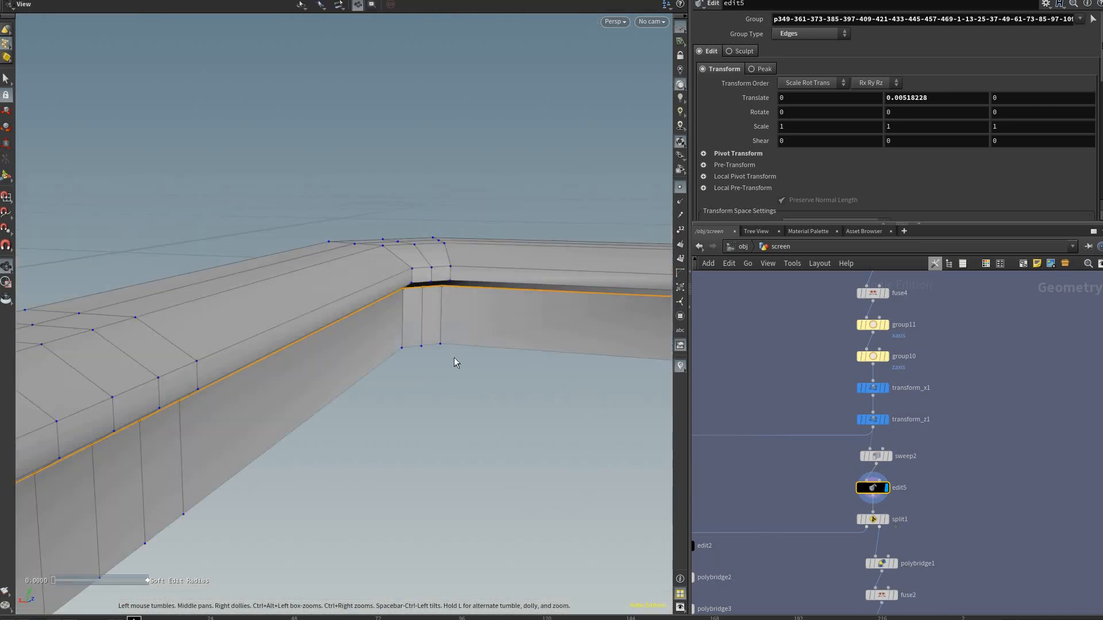
alt+middle_drag(453, 358, 455, 358)
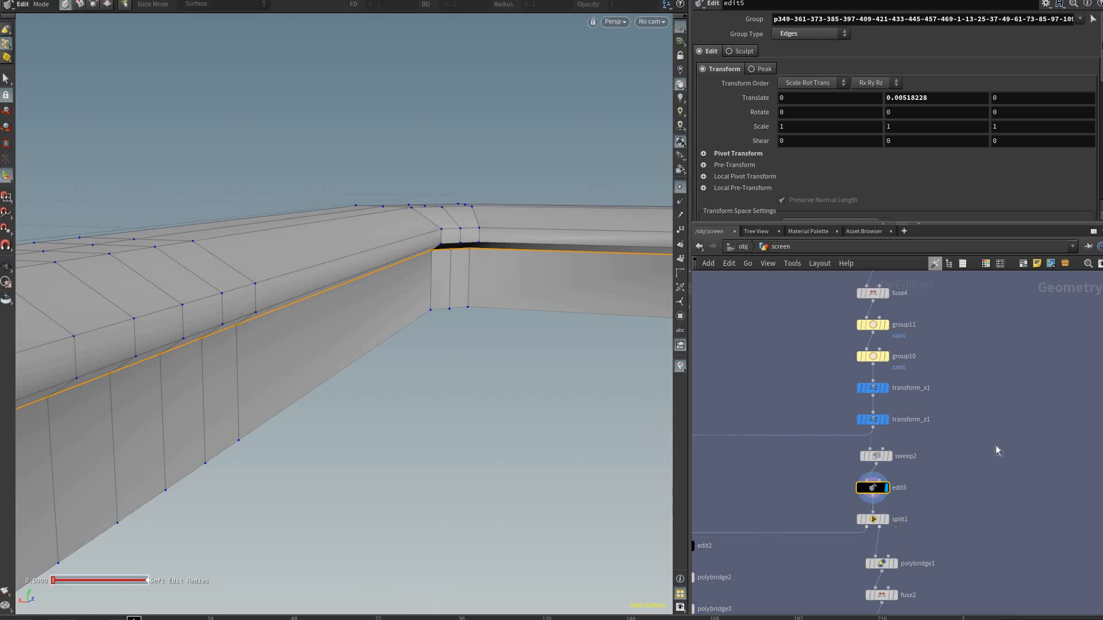
Step: Review the frame's sides and corner segments from further away with edit5 displayed
key(f)
middle_drag(968, 454, 993, 419)
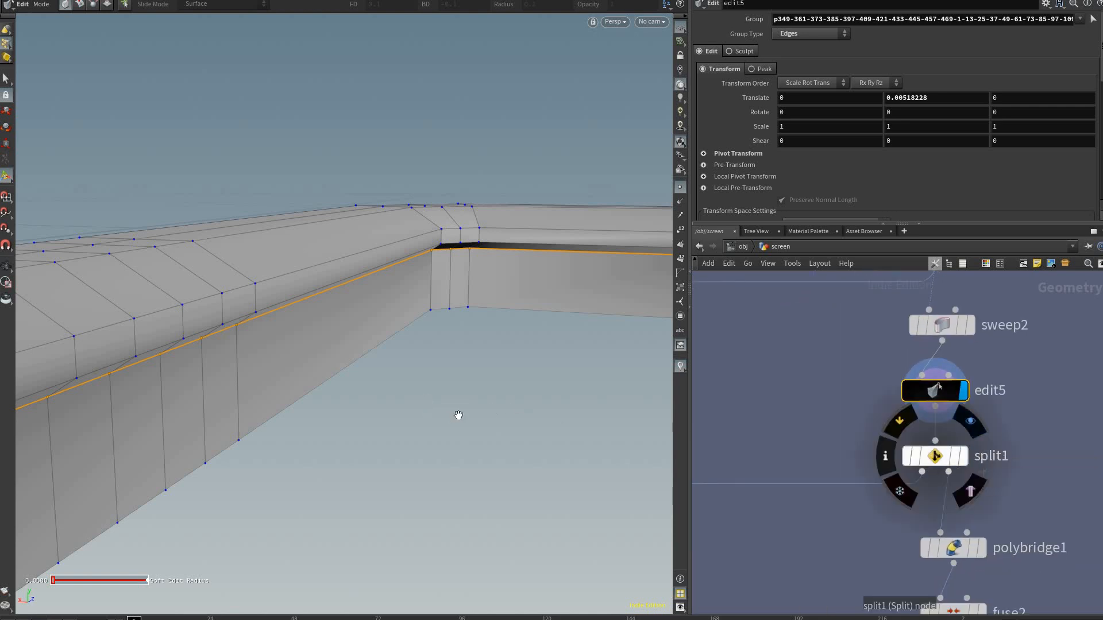
scroll(459, 417, down, 6)
alt+drag(463, 418, 491, 438)
alt+drag(913, 372, 955, 535)
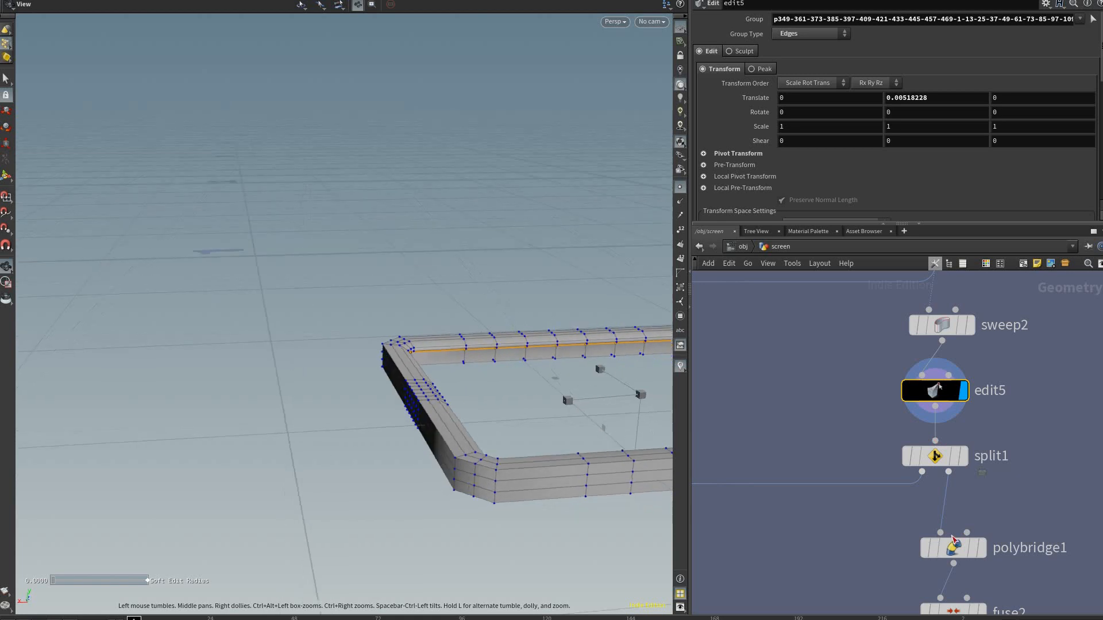
alt+right_drag(954, 535, 1034, 322)
alt+drag(1034, 322, 994, 488)
scroll(992, 457, down, 5)
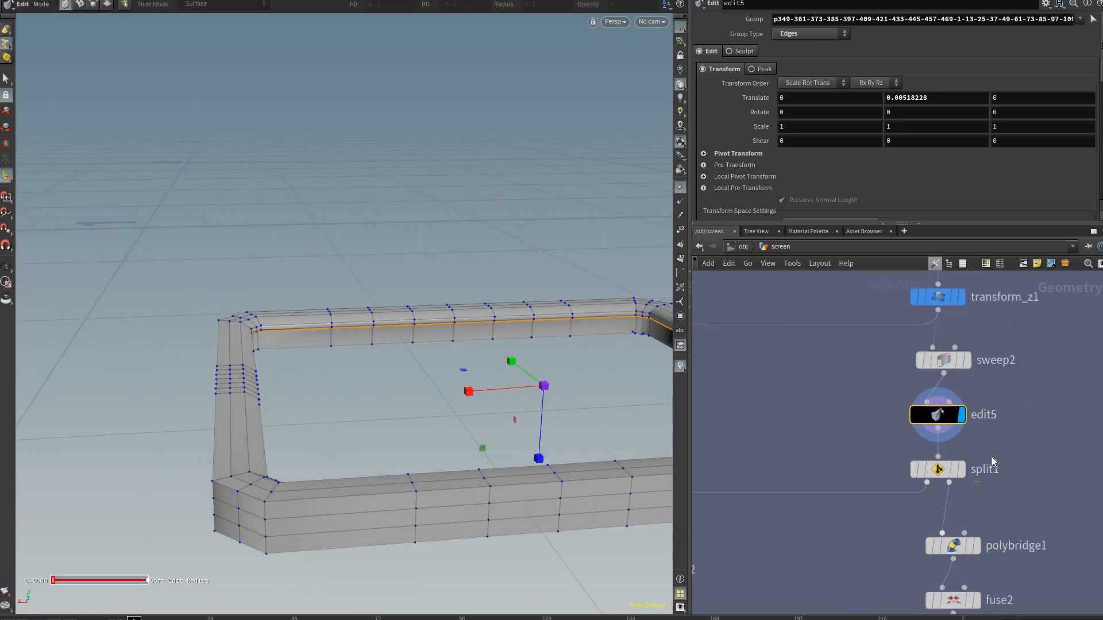
Step: Display and select split1 to show the frame pieces separated by its primitive group
middle_drag(991, 456, 908, 353)
middle_drag(920, 301, 928, 373)
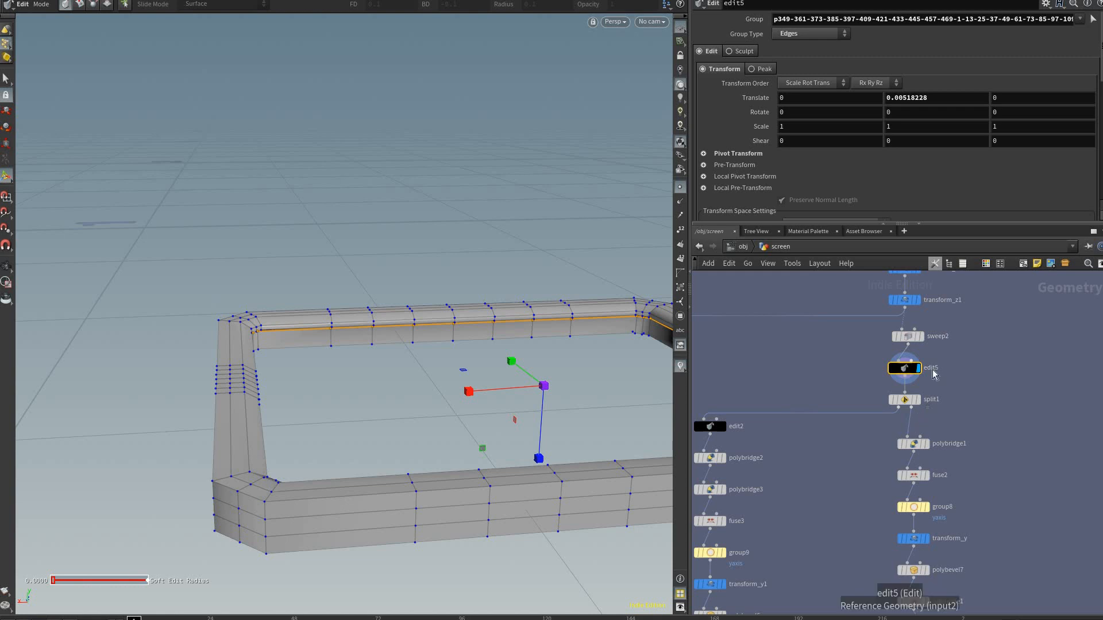
scroll(929, 373, up, 3)
click(910, 419)
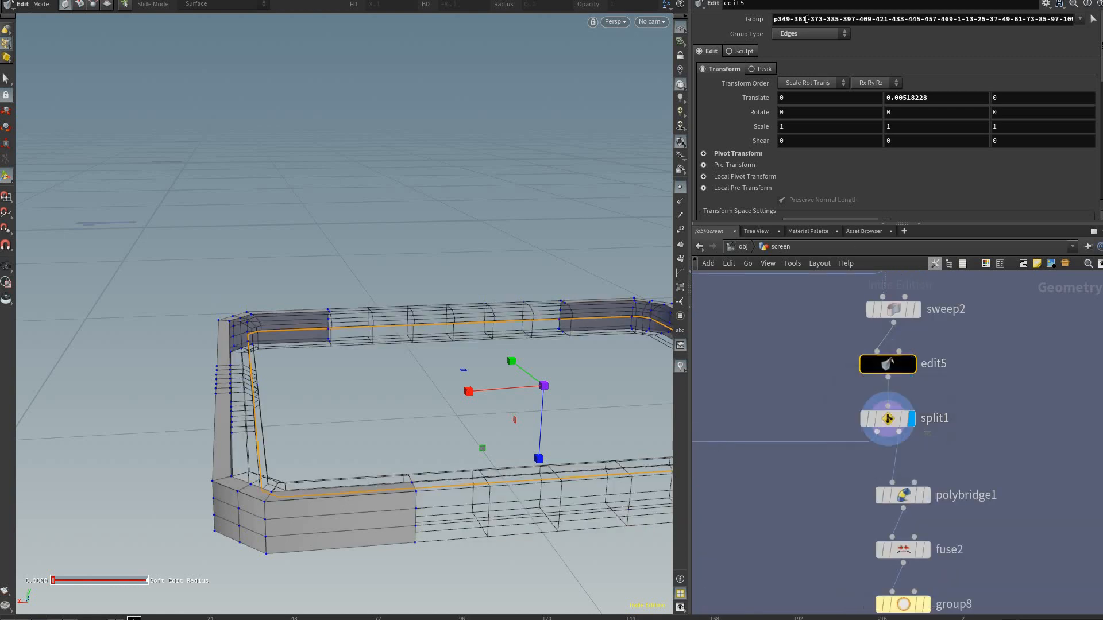
click(879, 418)
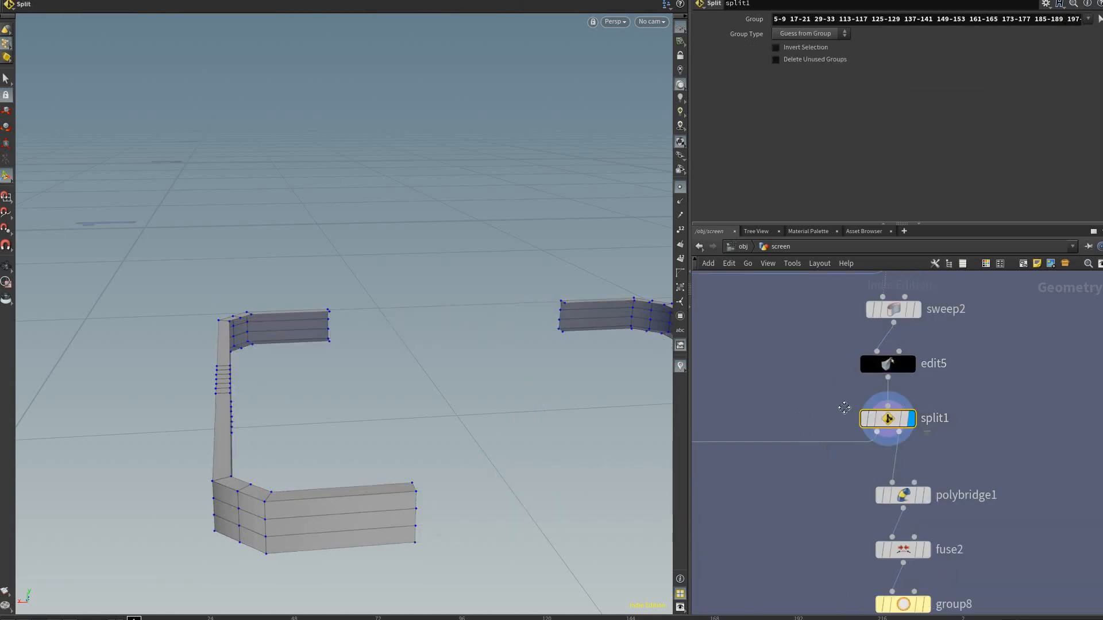
Step: Display and select polybridge1 below split1 to show the bridged outer sides of the frame
middle_drag(497, 375, 576, 411)
alt+drag(574, 387, 950, 463)
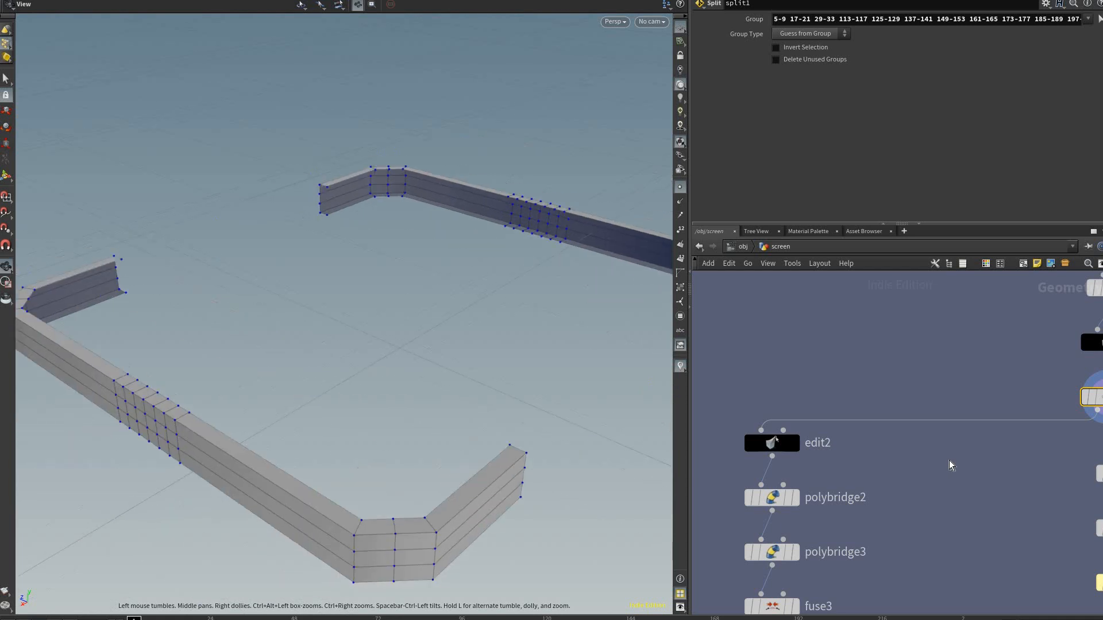
middle_drag(922, 467, 730, 453)
mouse_move(922, 460)
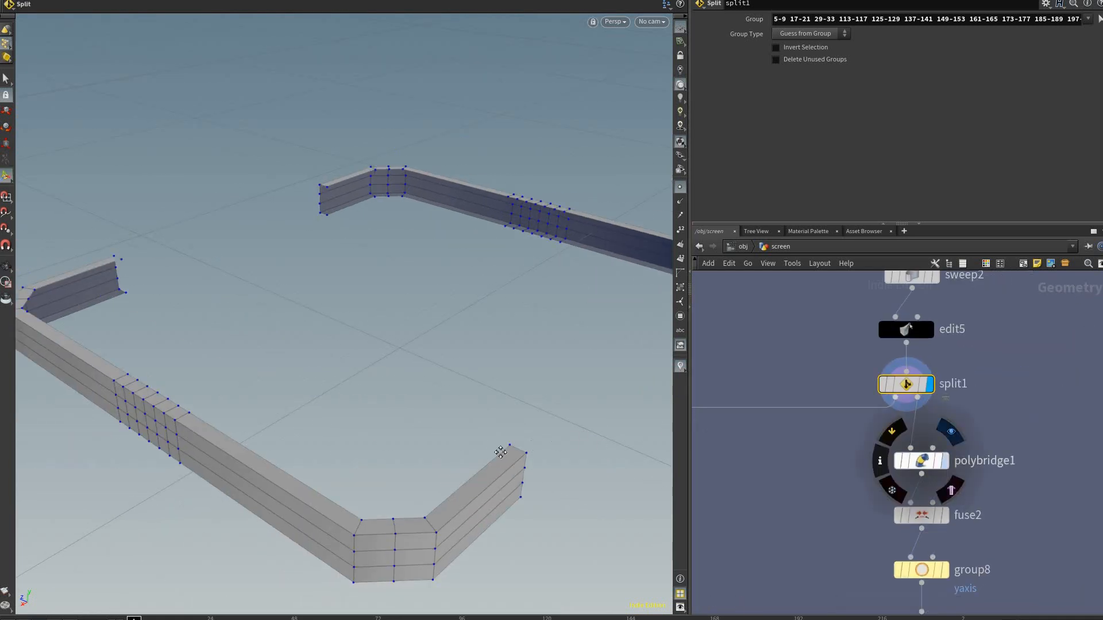
click(950, 433)
alt+drag(617, 411, 643, 460)
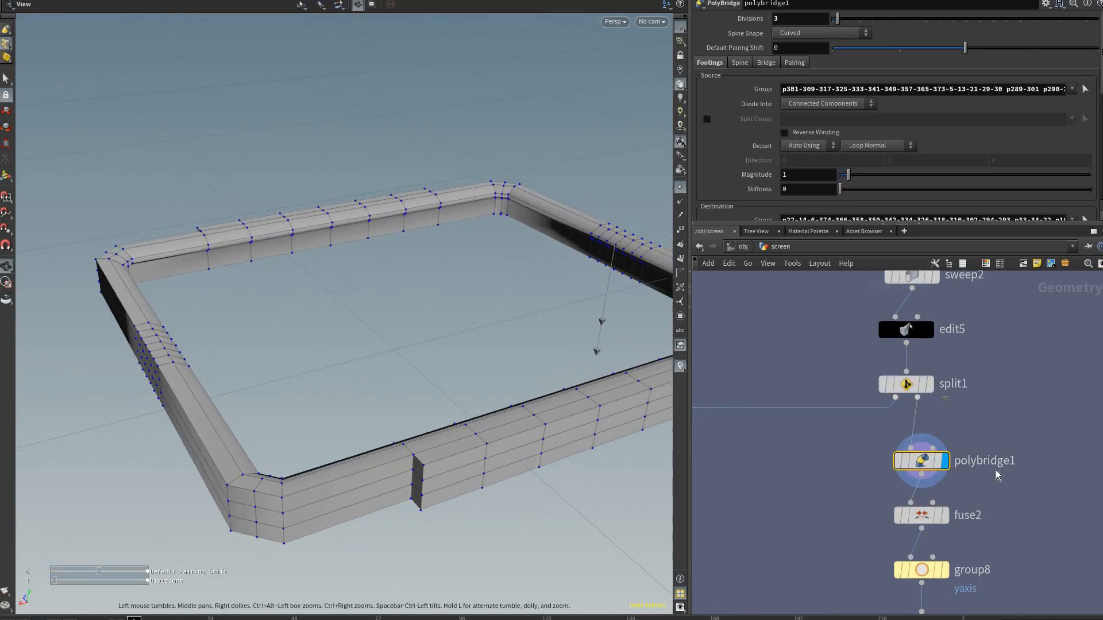
alt+drag(925, 464, 958, 416)
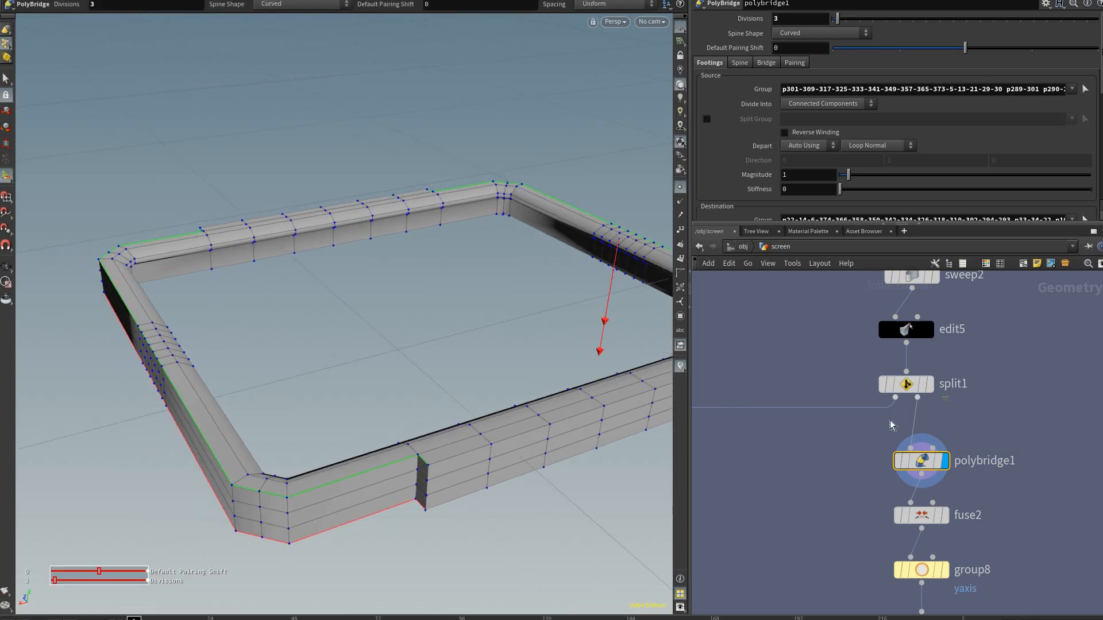
Step: Bypass polybridge1 and re-enable it to compare the frame with and without the bridged faces
mouse_move(945, 424)
key(f)
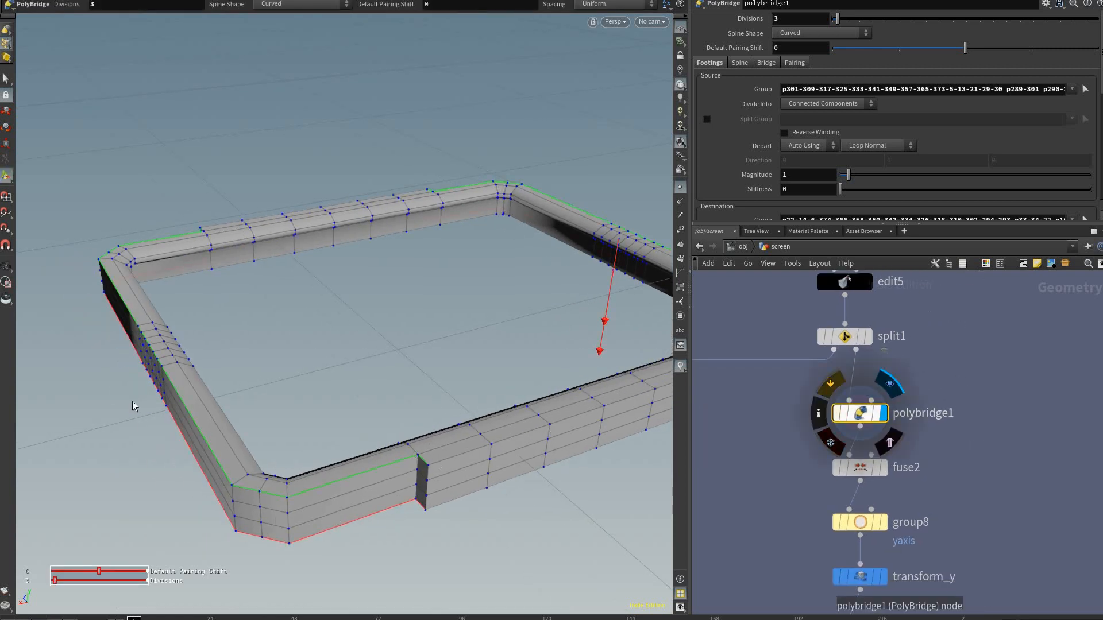
key(b)
alt+drag(186, 440, 426, 469)
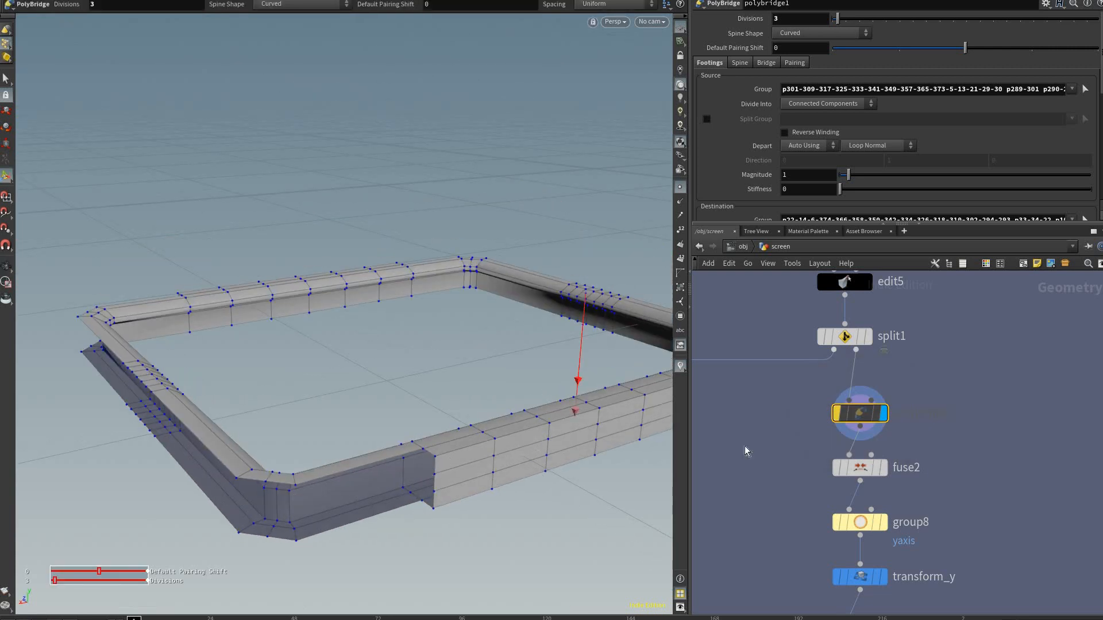
alt+drag(527, 432, 249, 282)
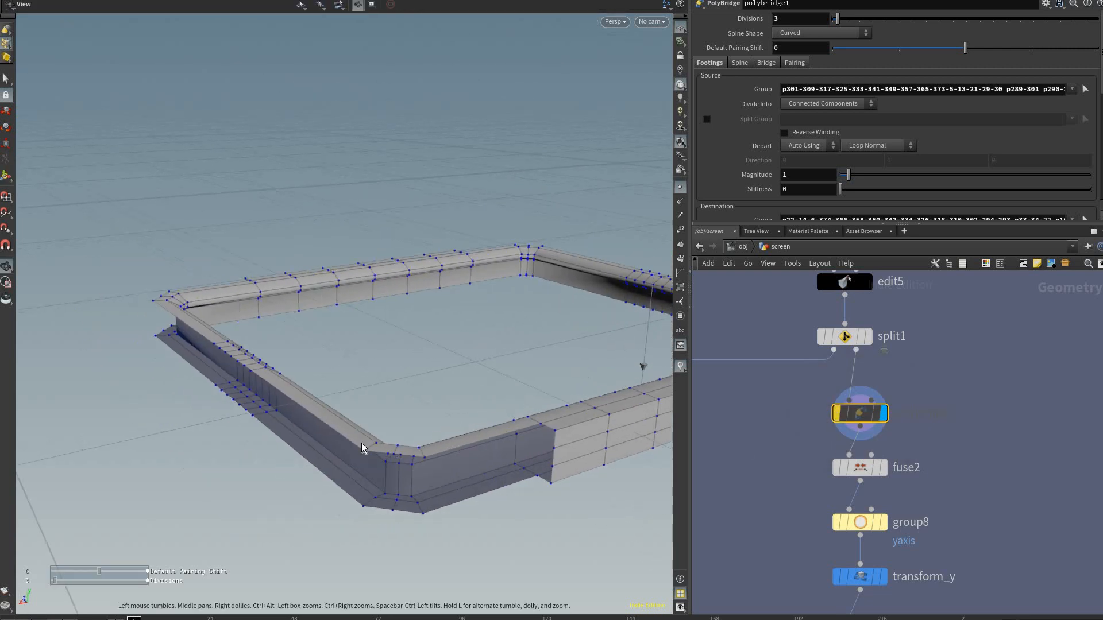
key(b)
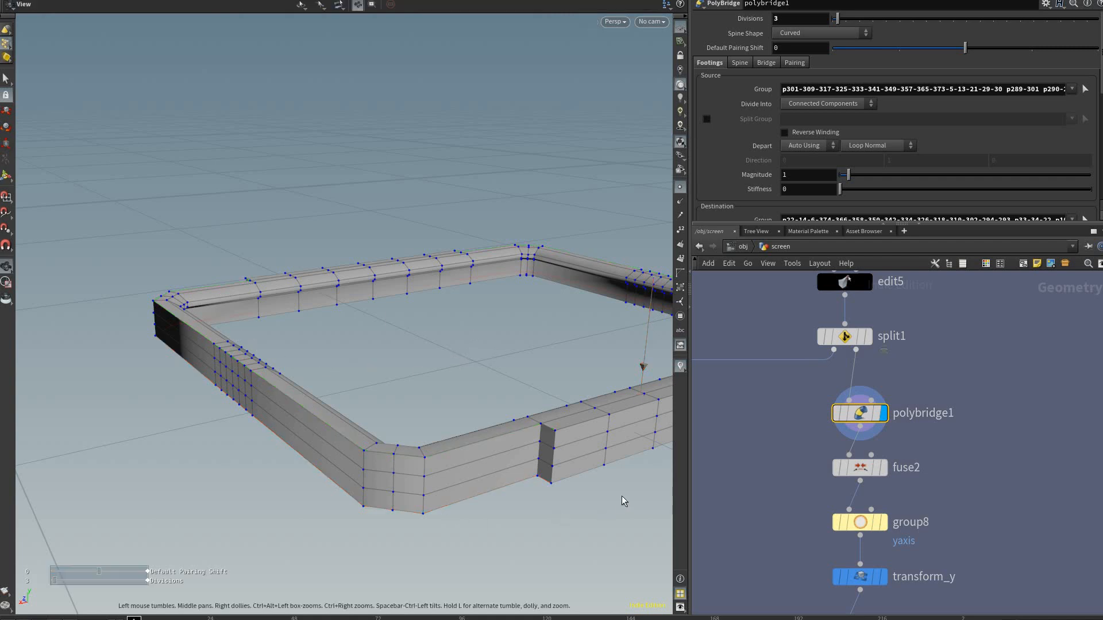
Step: Review polybridge1's source and destination groups and the outer faces it bridges between those edges
alt+middle_drag(625, 498, 673, 500)
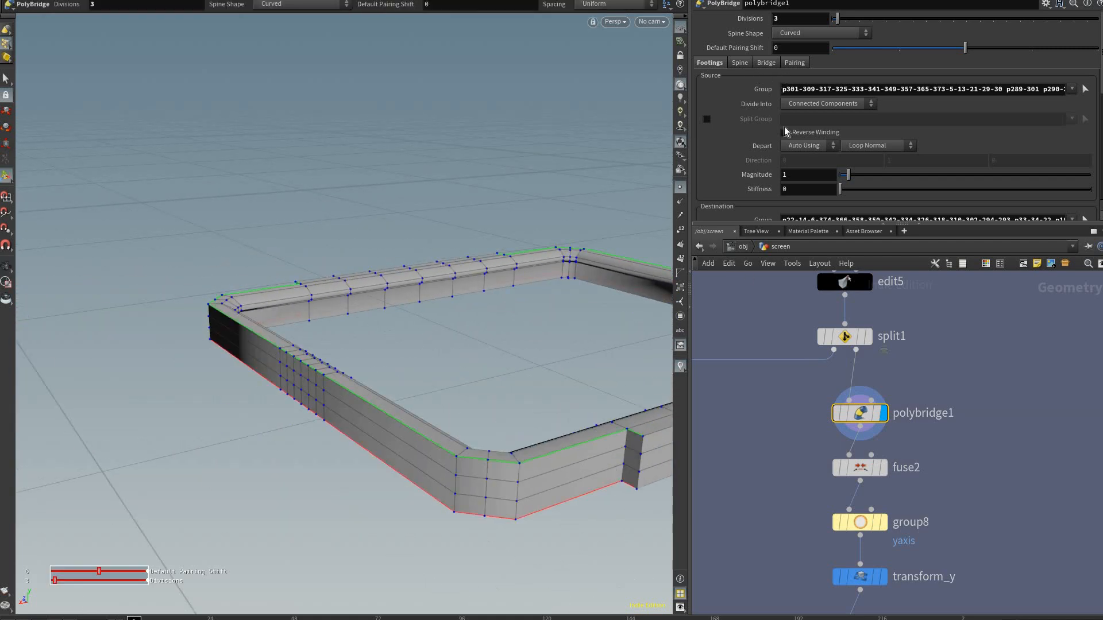
scroll(753, 211, down, 1)
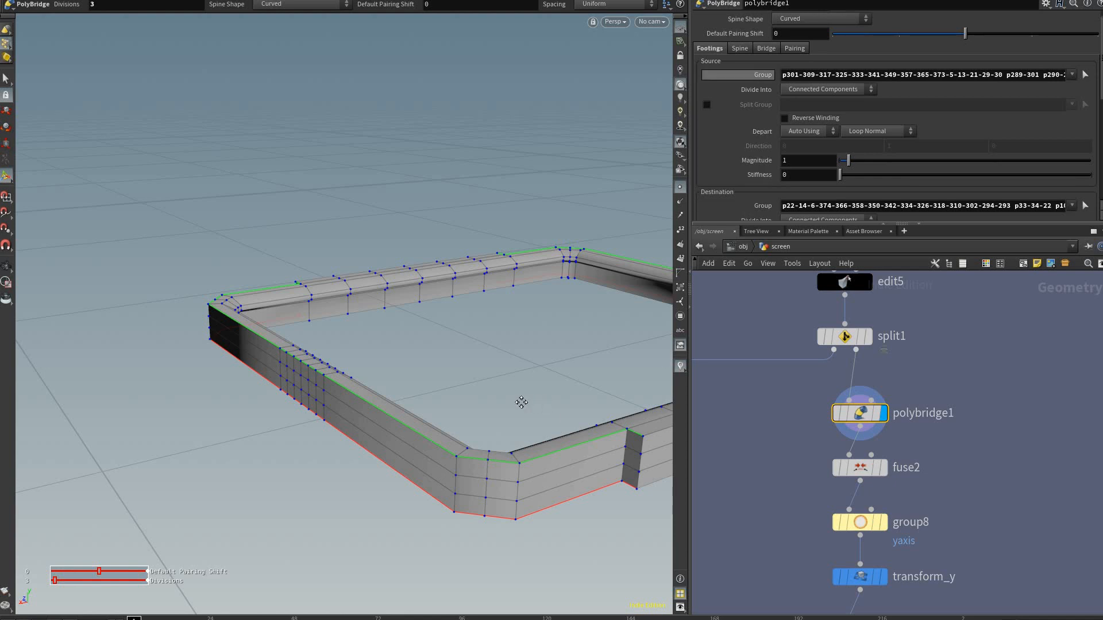
alt+middle_drag(660, 460, 562, 460)
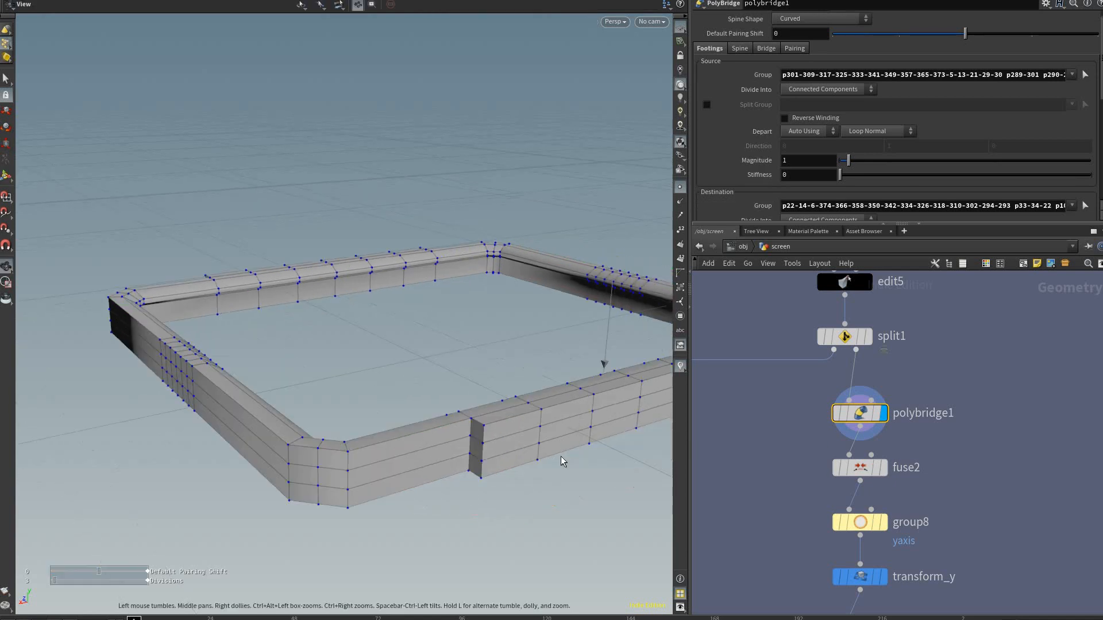
alt+drag(465, 461, 517, 419)
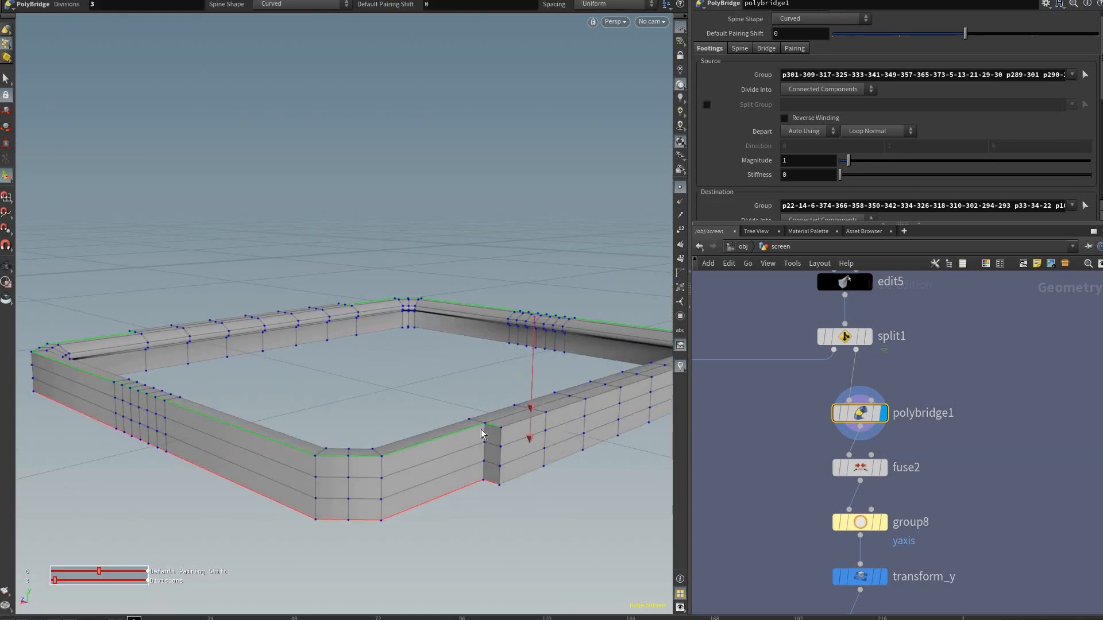
Step: Show the point numbers around the notch in the frame's bridged side, and hide them again
scroll(480, 487, up, 5)
key(Return)
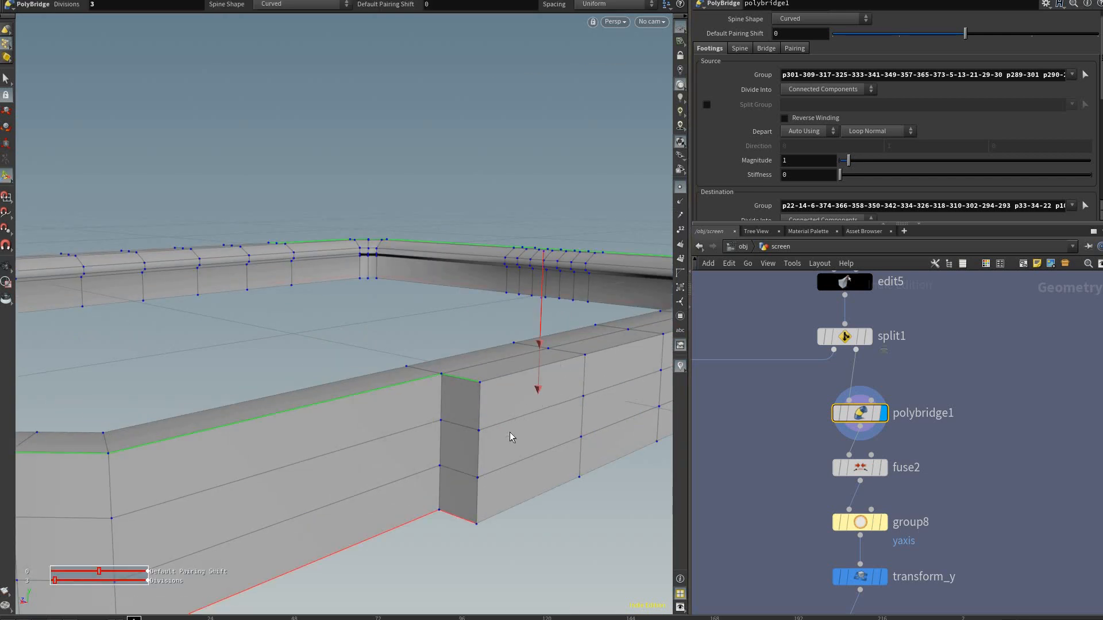
click(680, 230)
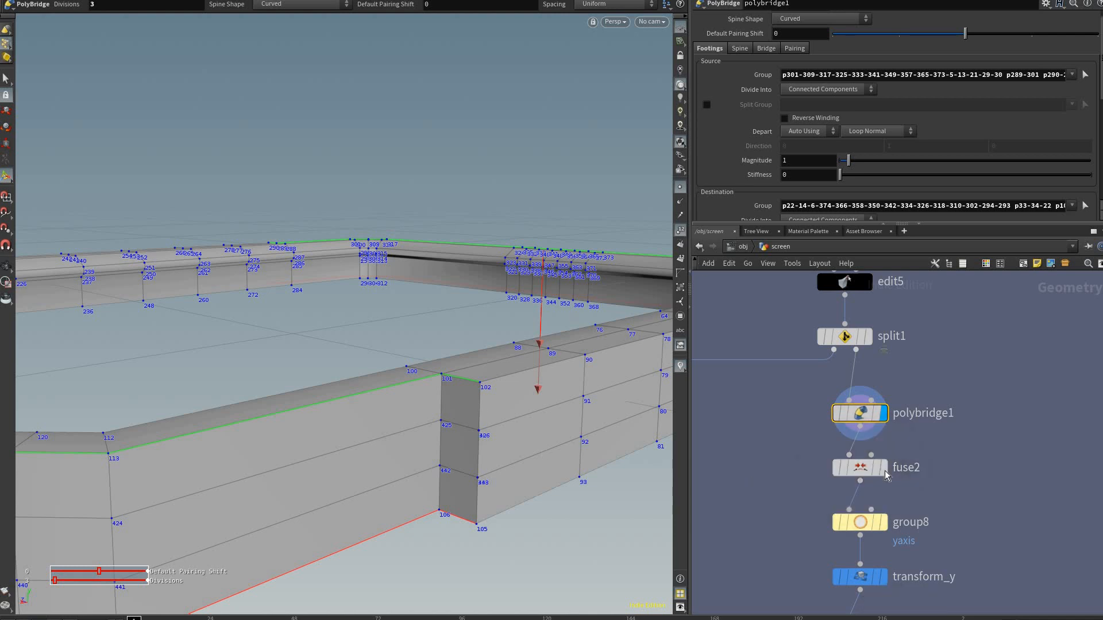
click(681, 230)
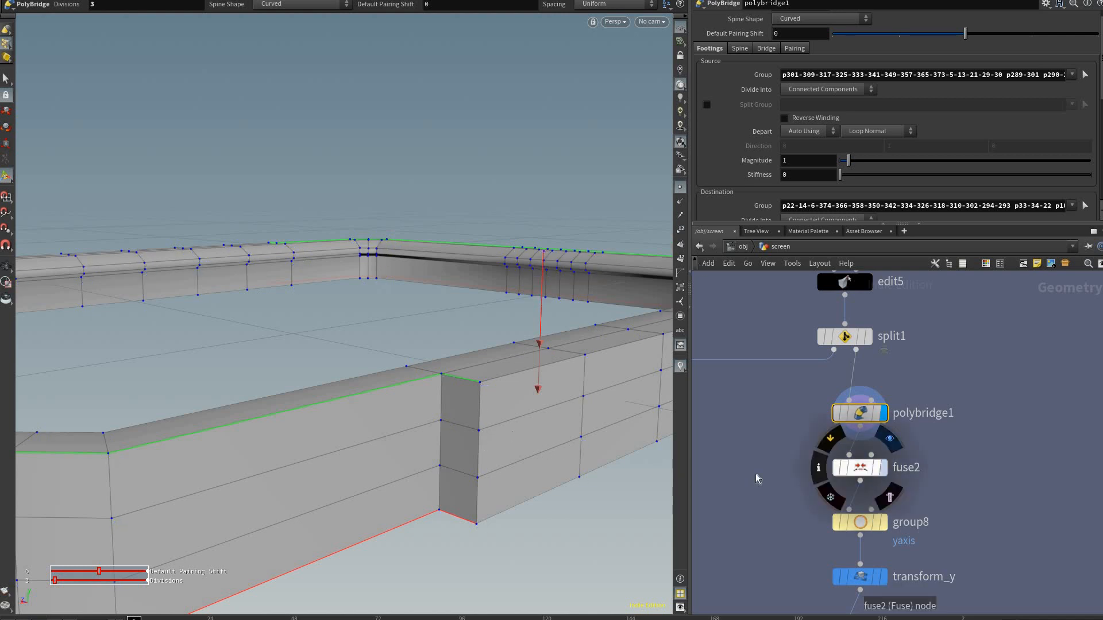
Step: Compare the outputs of fuse2 and polybridge1, leaving fuse2 displayed and selected
scroll(449, 427, down, 5)
click(860, 468)
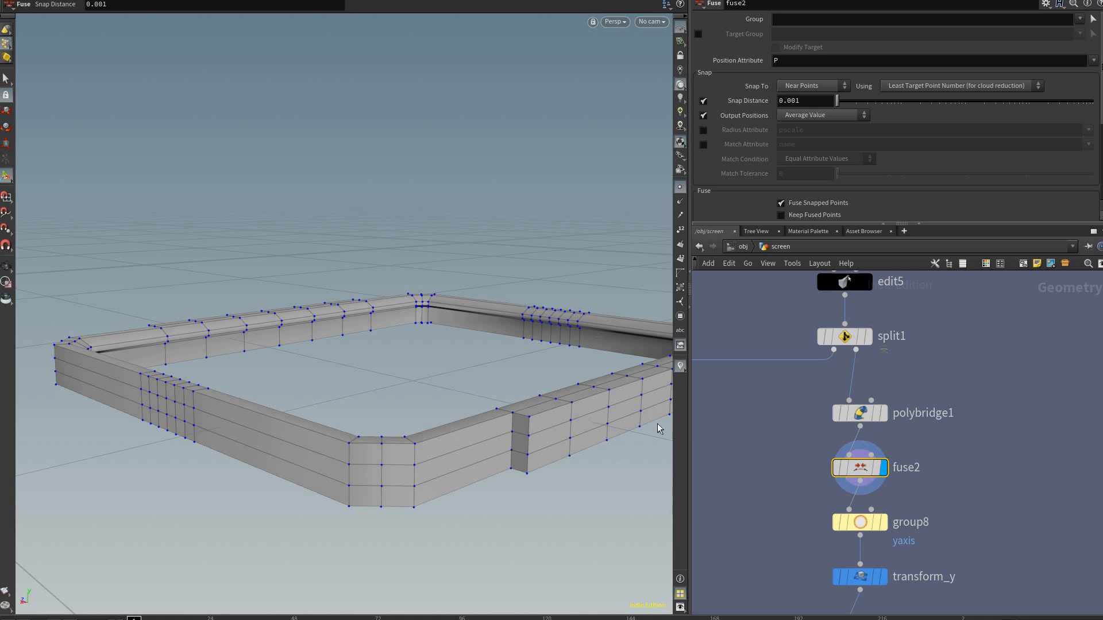
click(884, 414)
click(864, 420)
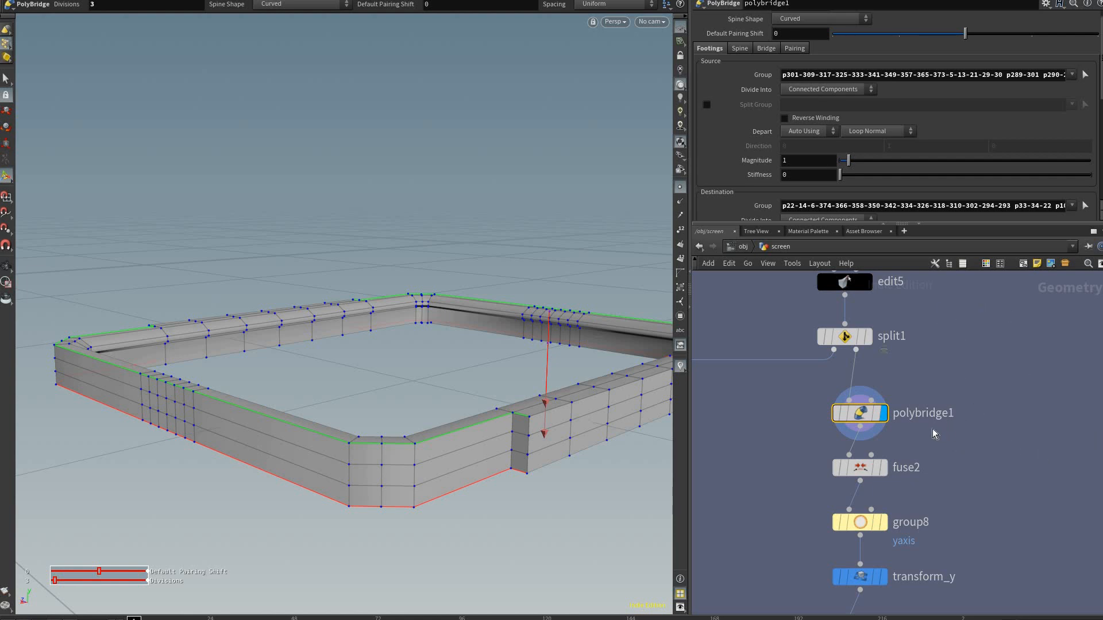
middle_drag(884, 472, 908, 433)
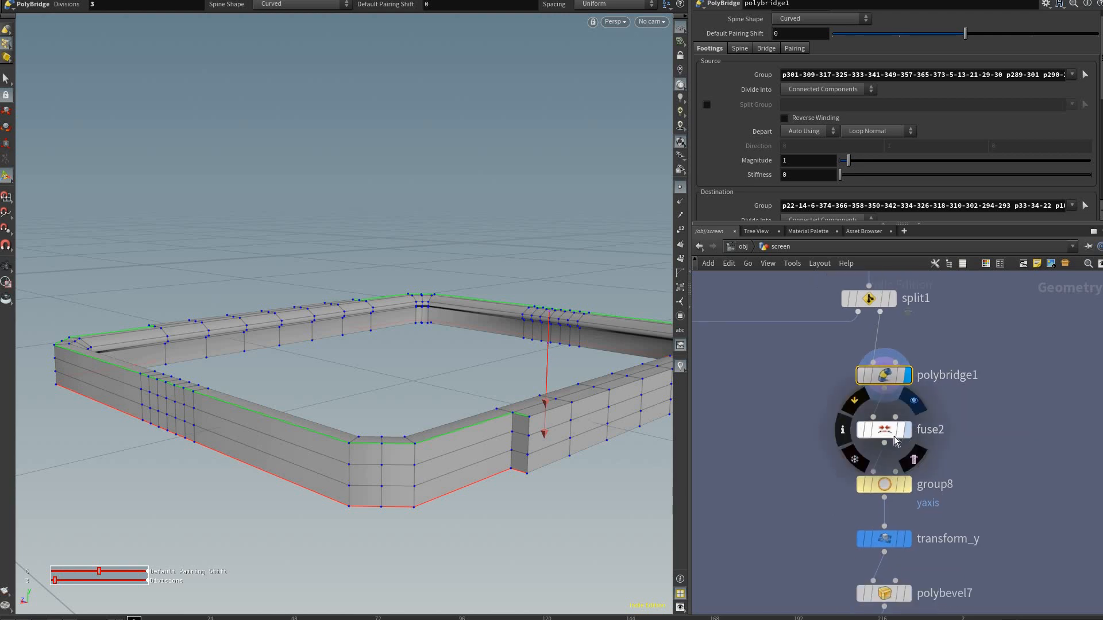
click(907, 432)
click(885, 430)
middle_drag(926, 435, 937, 402)
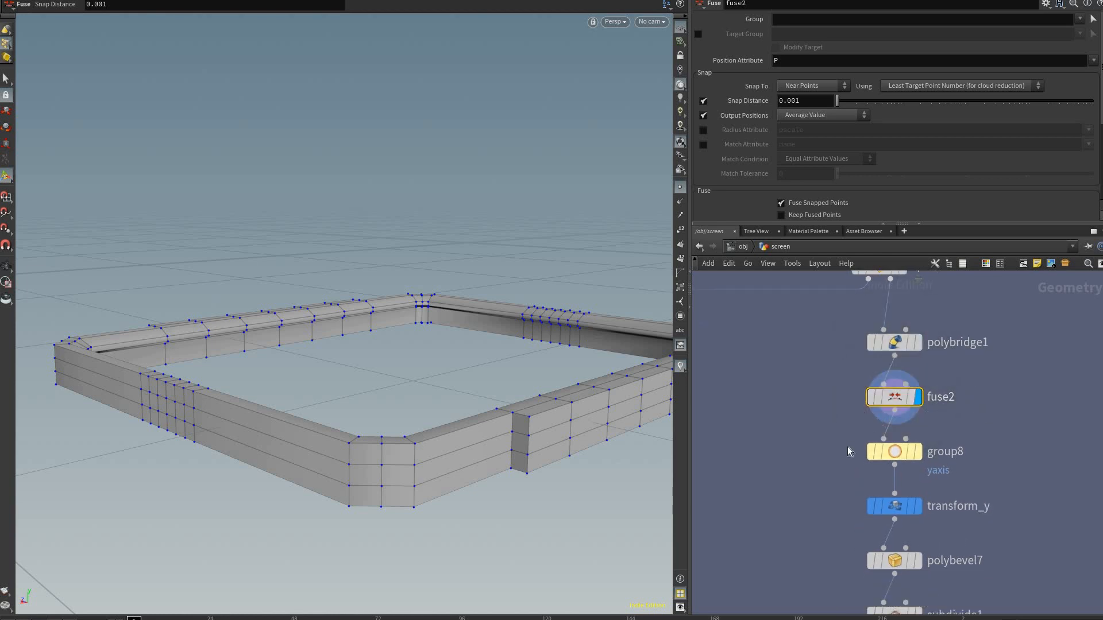
Step: Display and select group8, and inspect the yaxis points highlighted along the frame's lower edges
middle_drag(847, 451, 834, 417)
click(903, 417)
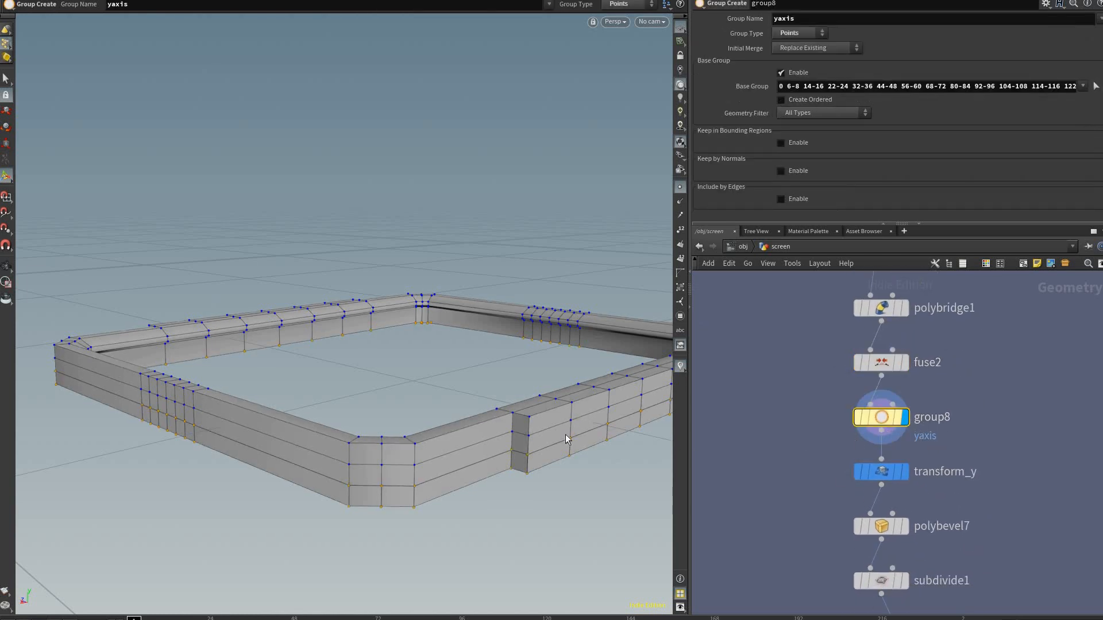
alt+drag(566, 435, 551, 457)
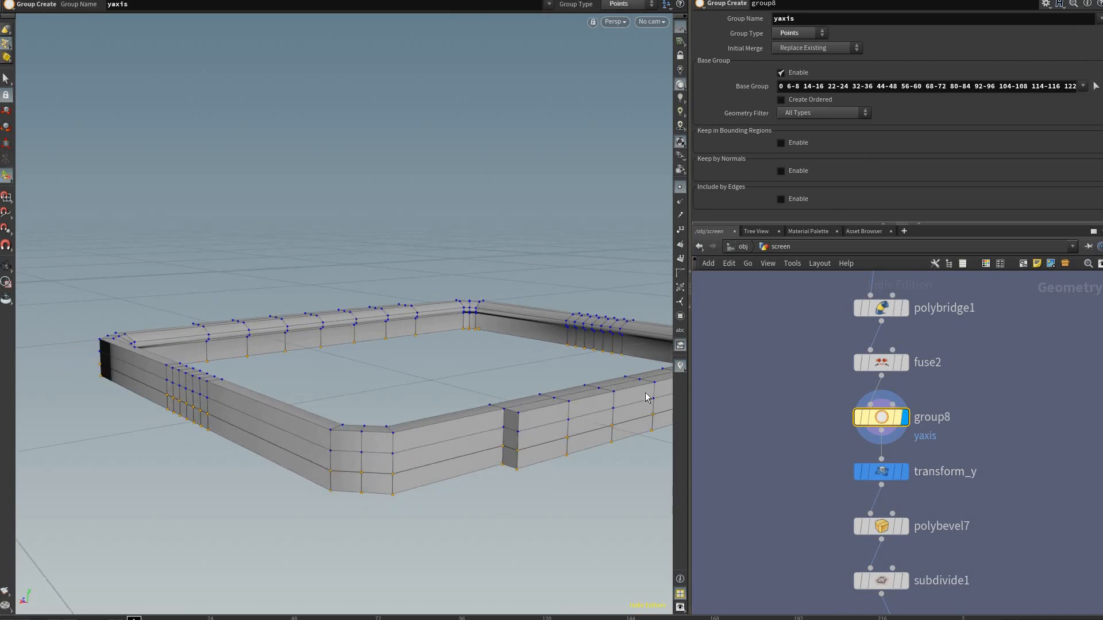
alt+drag(646, 392, 613, 390)
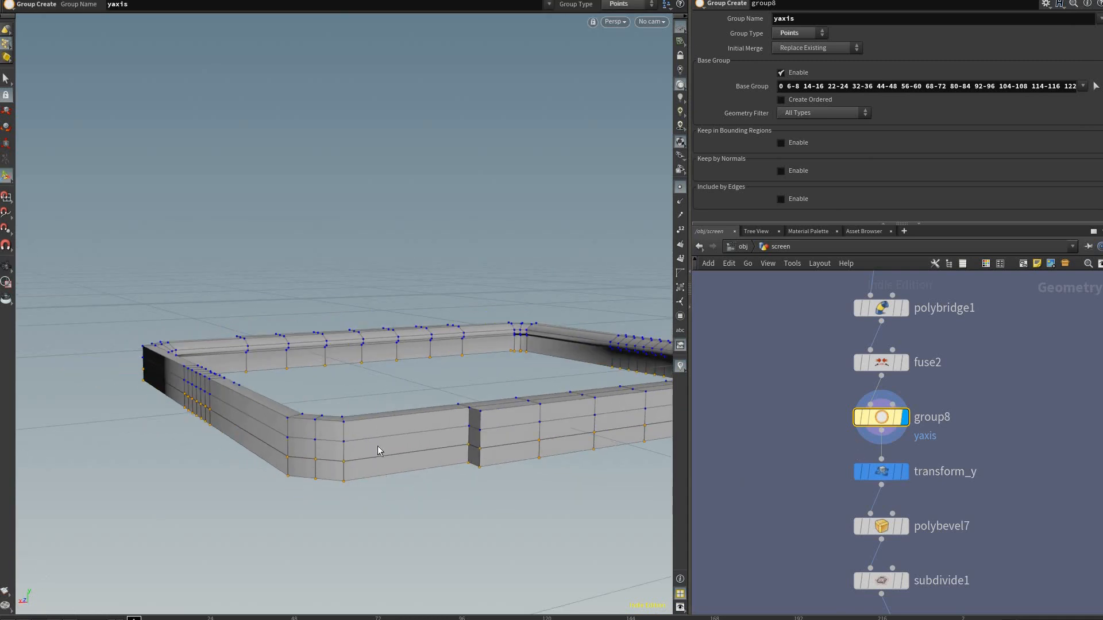
Step: Display and select transform_y, and inspect how it scales the yaxis group to flatten the frame
click(903, 471)
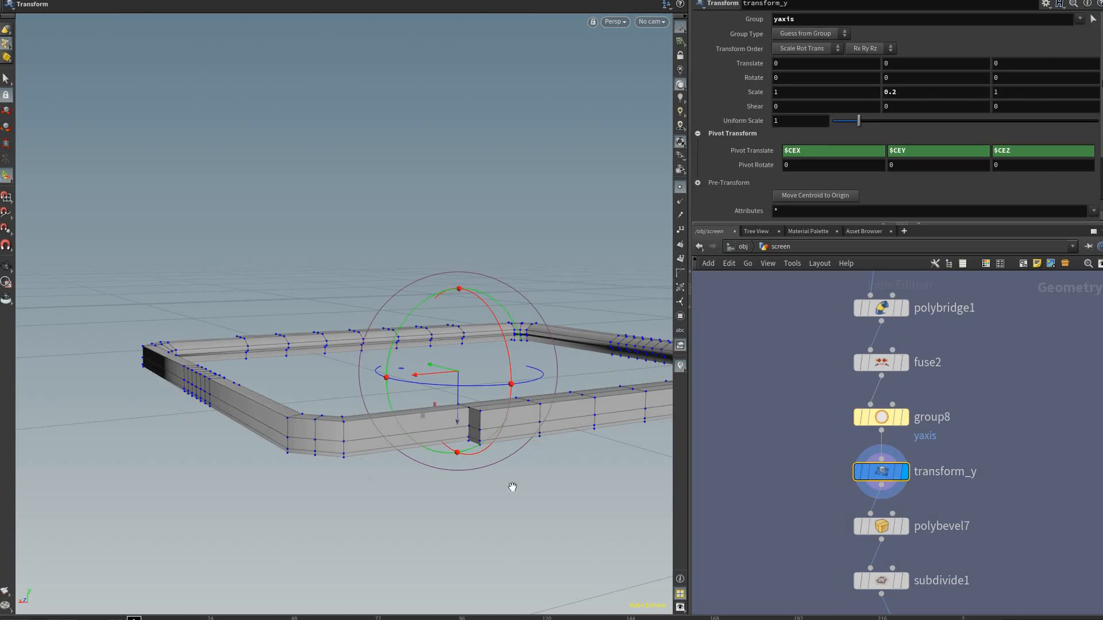
alt+drag(503, 465, 598, 451)
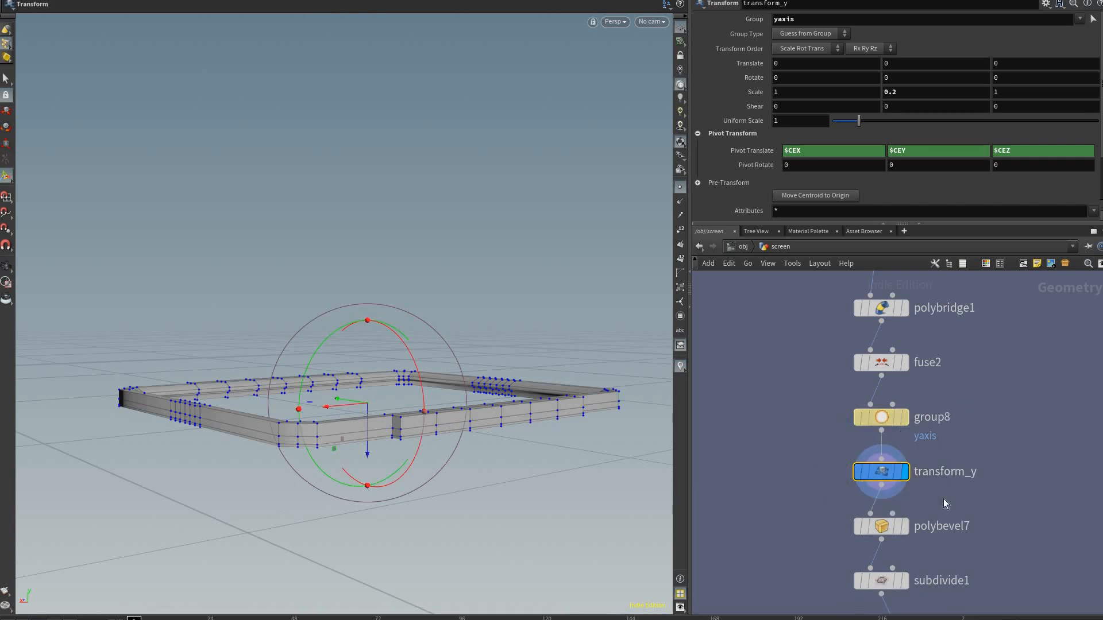
Step: Review the node chain above and below transform_y, from sweep2 and split1 down to merge2
middle_drag(905, 384, 905, 478)
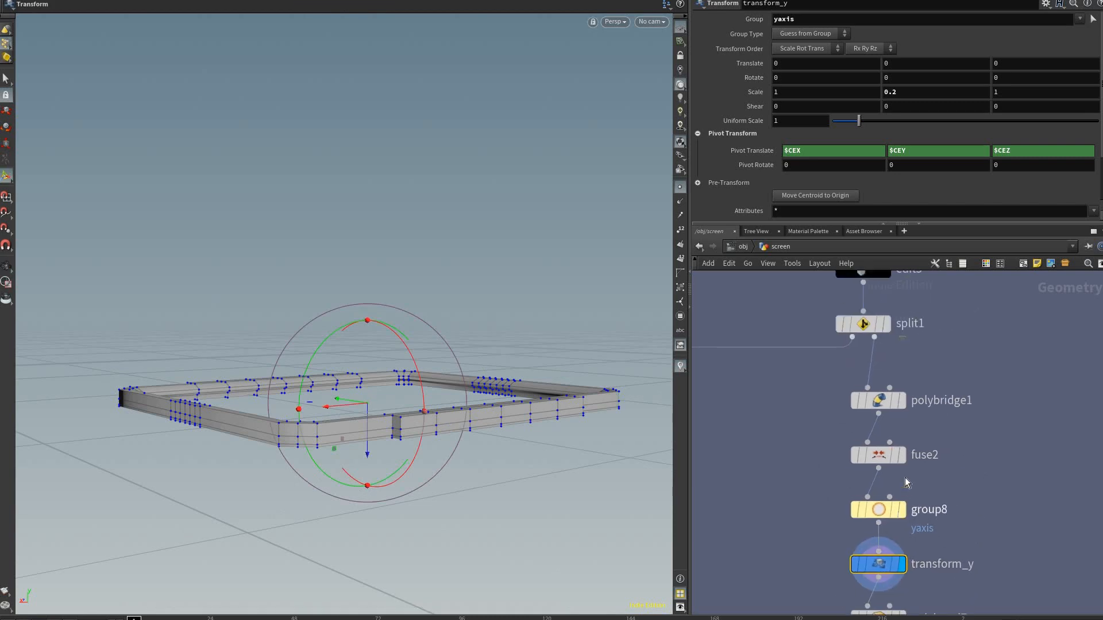
scroll(905, 476, down, 2)
scroll(919, 477, up, 2)
mouse_move(943, 473)
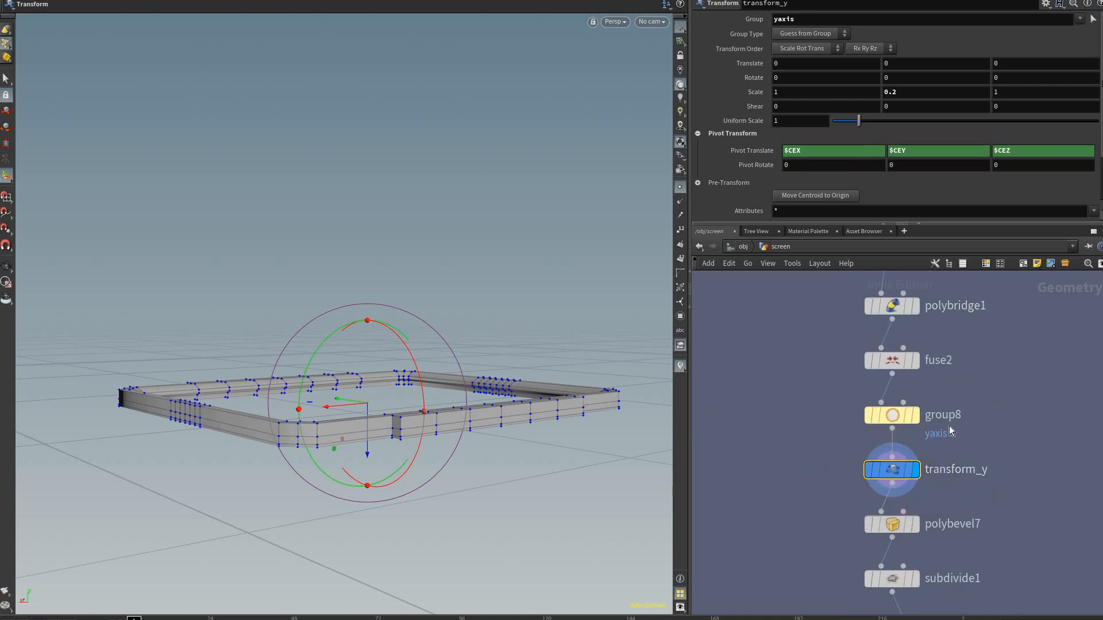
scroll(952, 419, down, 3)
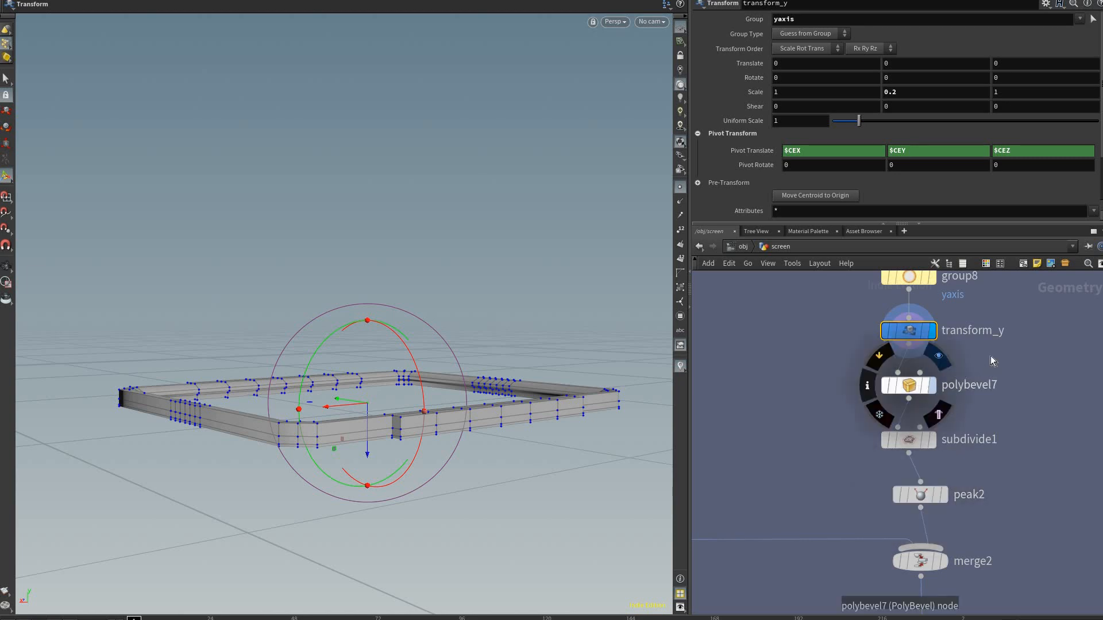
scroll(896, 367, up, 1)
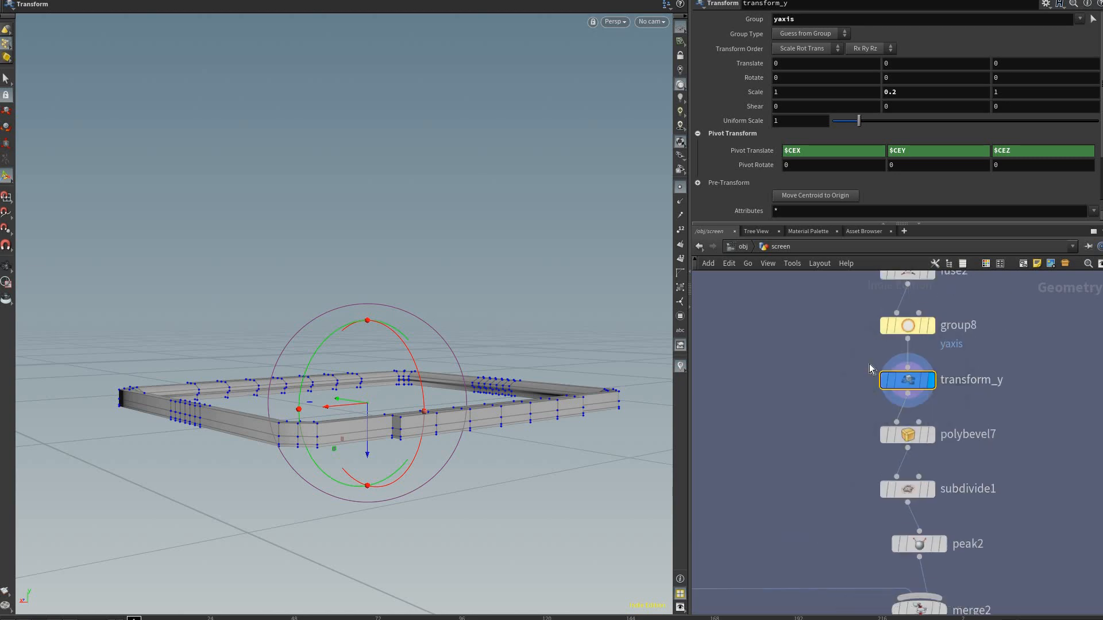
scroll(842, 280, up, 6)
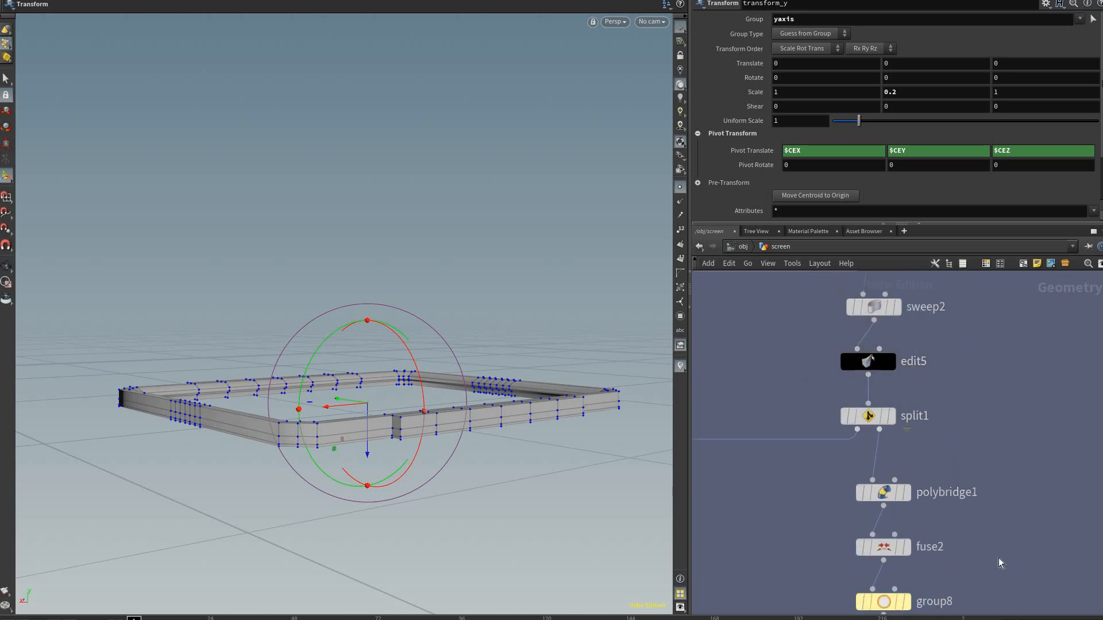
scroll(977, 439, down, 3)
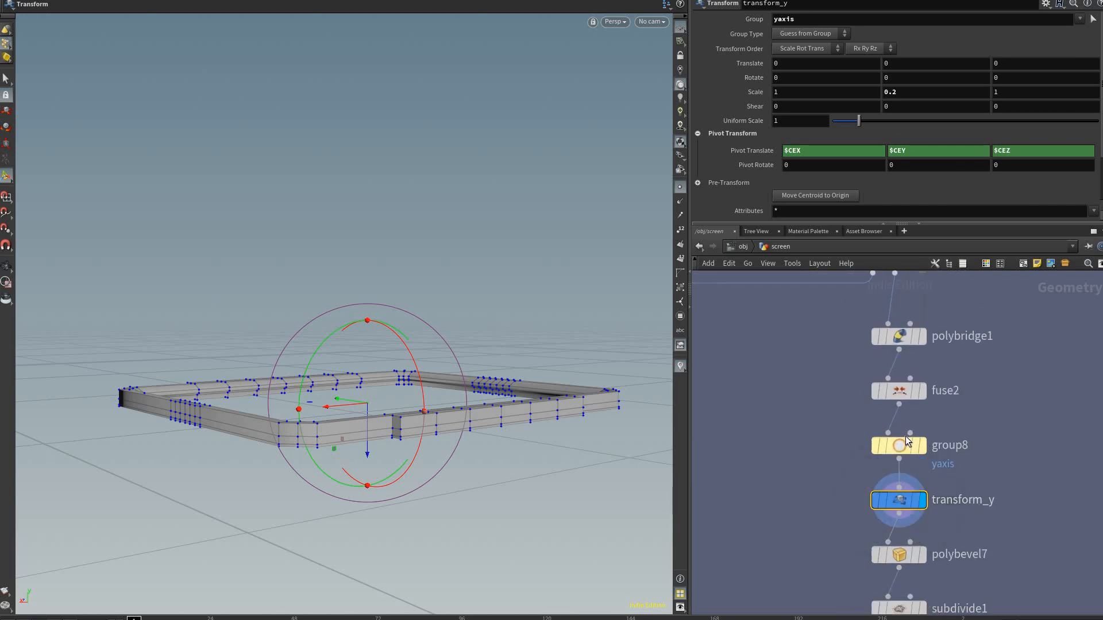
Step: Display and select polybevel7, and examine its bevelled edges up close at the frame's notch
middle_drag(903, 555, 887, 439)
click(907, 438)
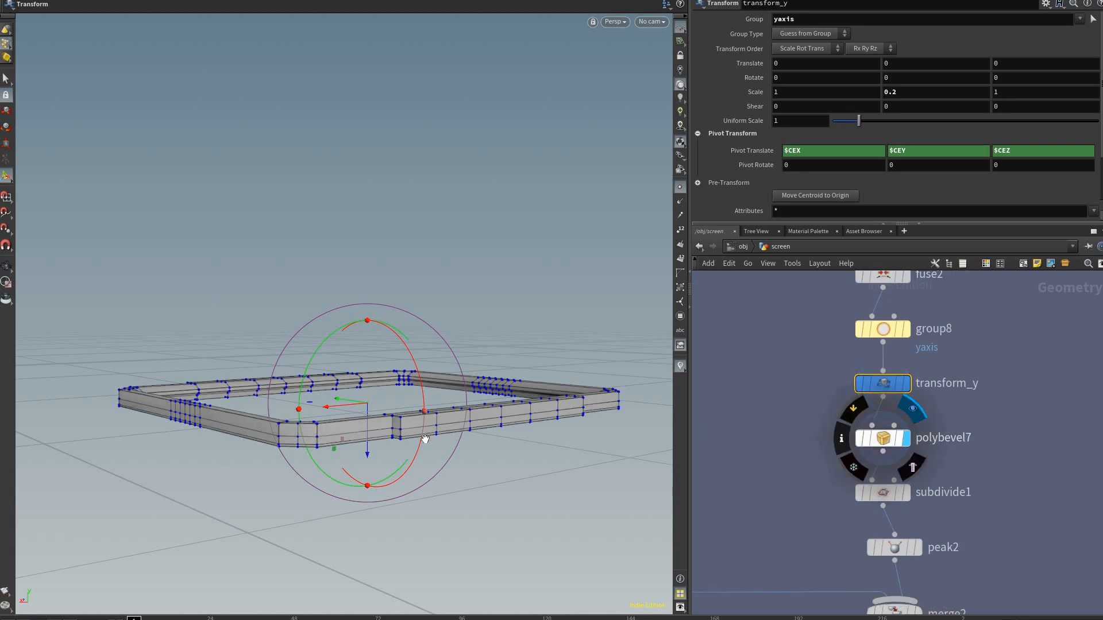
key(Escape)
drag(516, 433, 485, 419)
right_drag(485, 419, 523, 429)
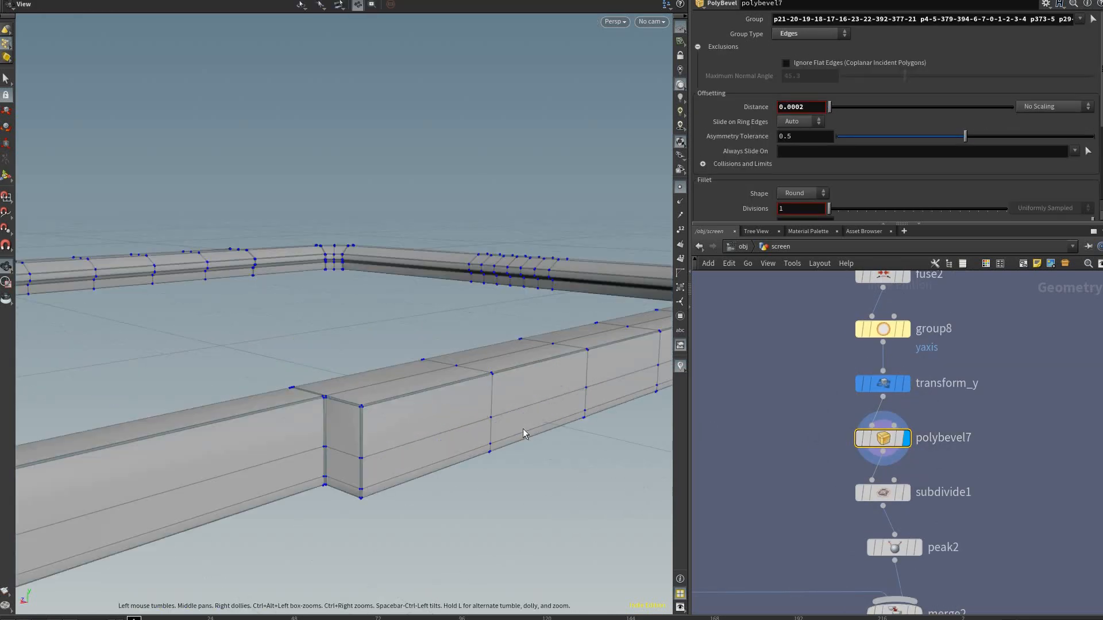
Step: Inspect the bevelled edges at the frame's corner and highlight part of the edge list in polybevel7's Group
middle_drag(329, 438, 475, 447)
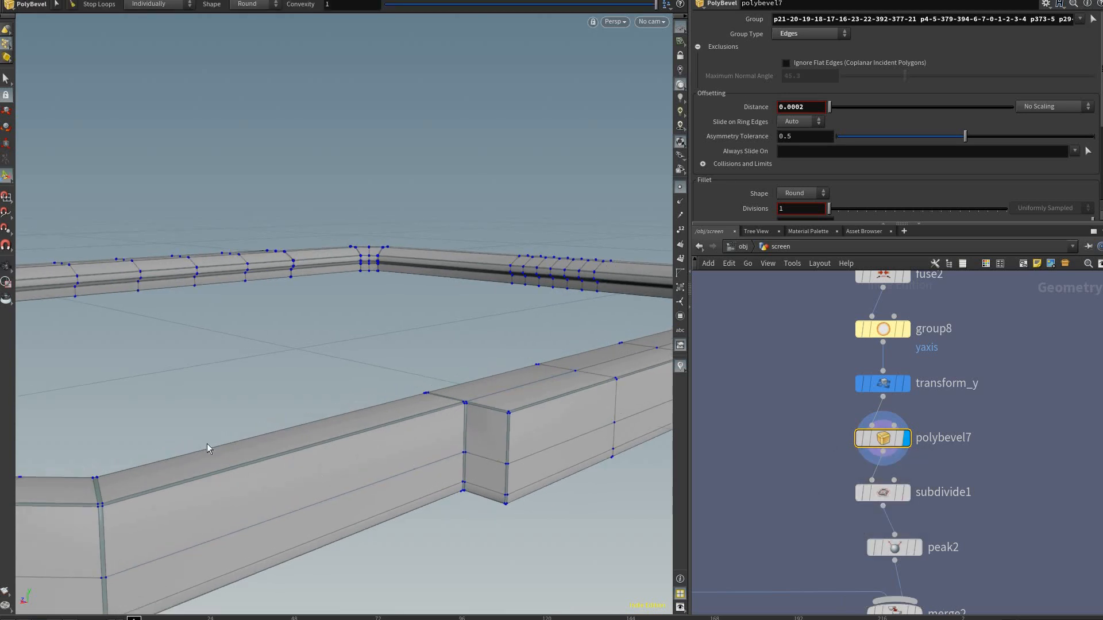
drag(207, 443, 488, 460)
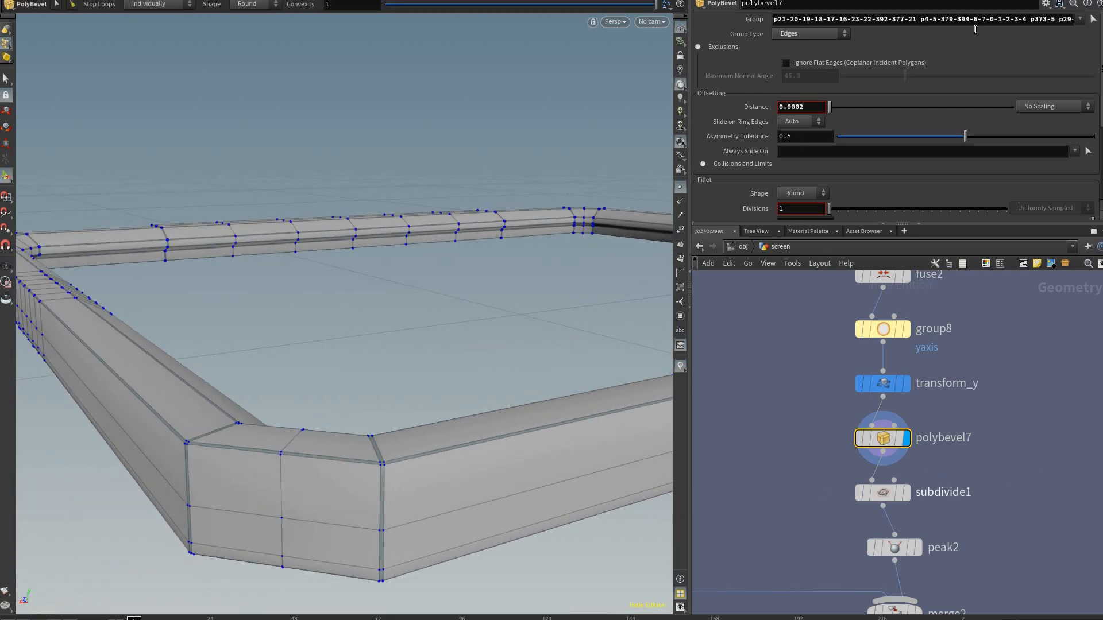
drag(793, 19, 1025, 19)
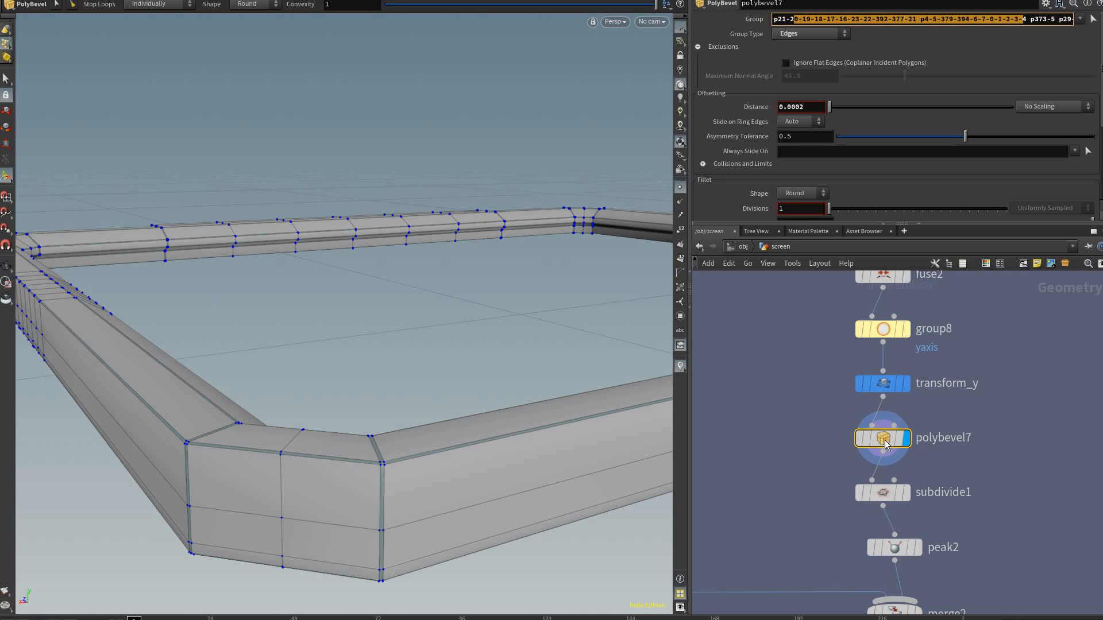
Step: Display and select subdivide1, and examine its denser mesh along the frame and at the notch
key(Return)
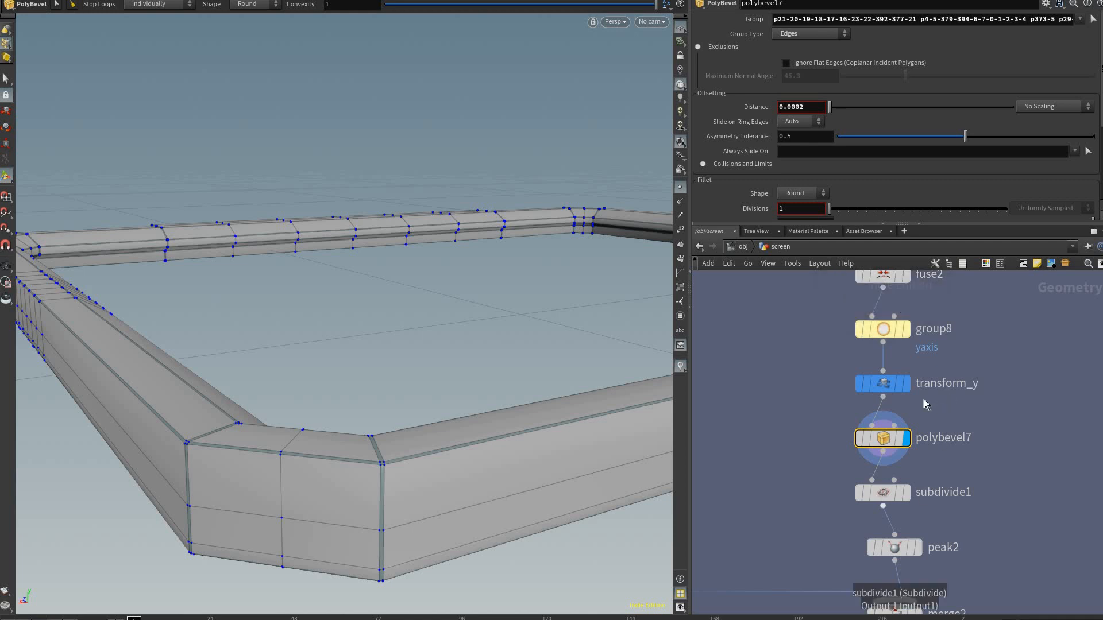
middle_drag(911, 477, 923, 382)
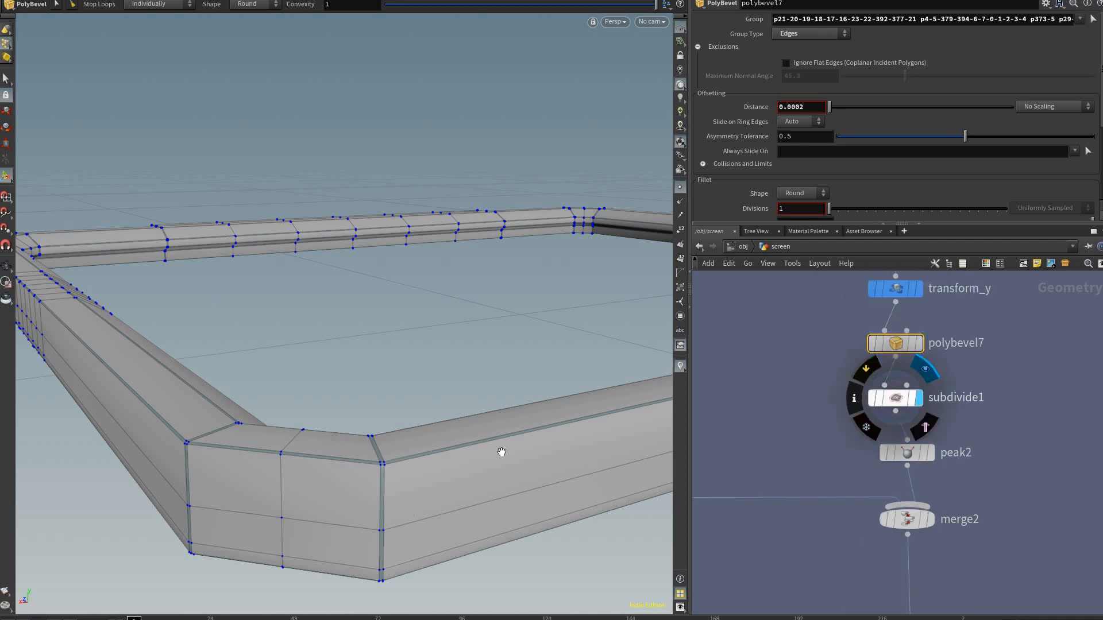
click(917, 398)
click(896, 398)
alt+drag(466, 403, 436, 486)
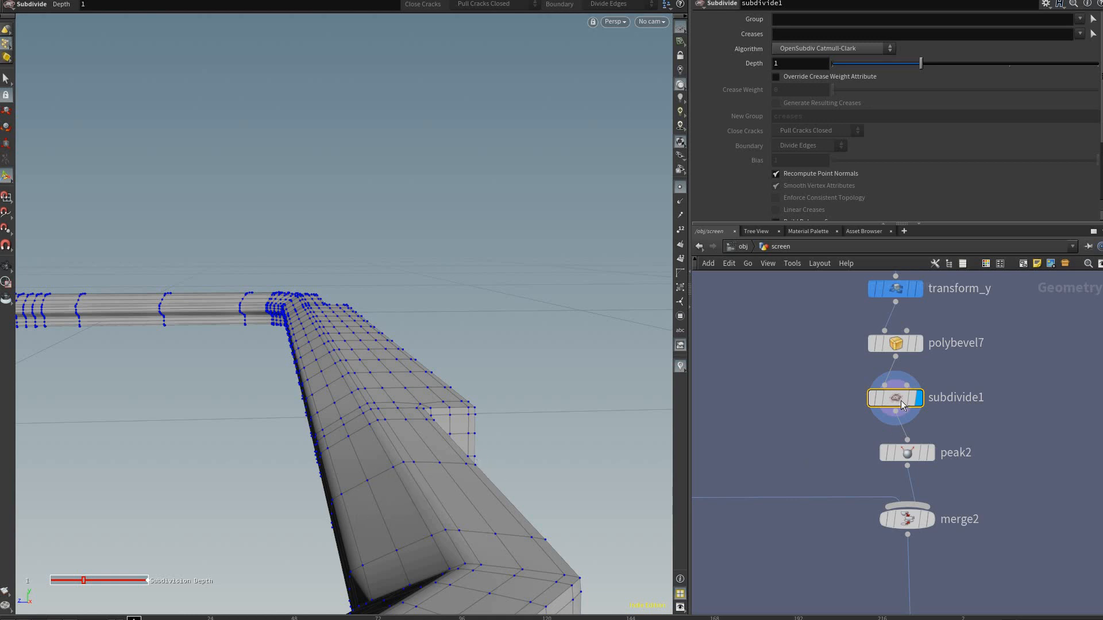
drag(580, 431, 618, 398)
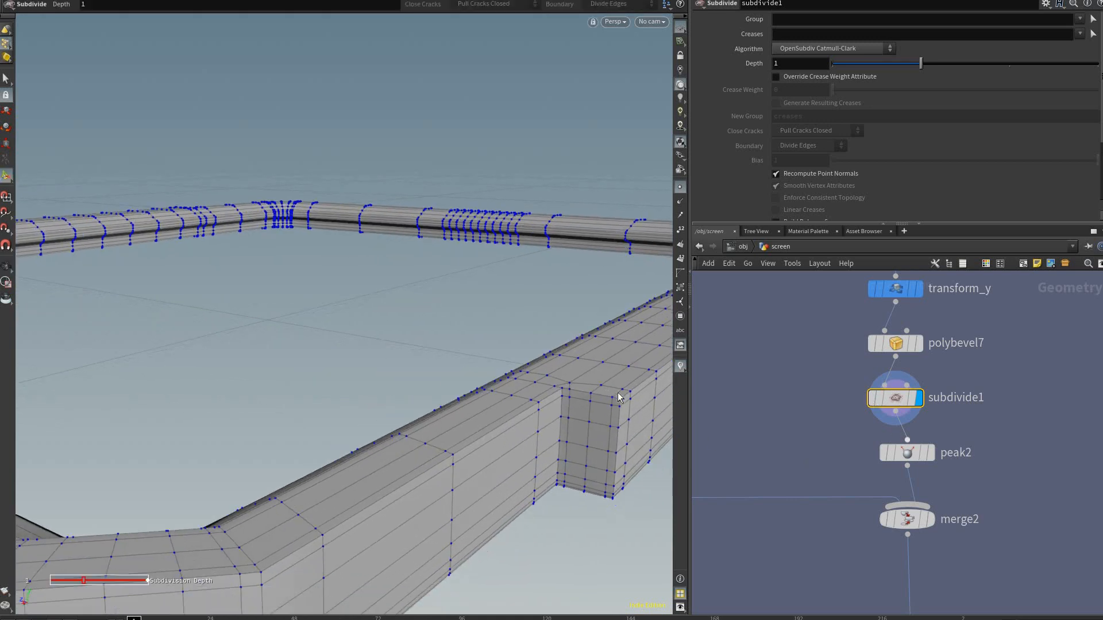
Step: Bypass subdivide1 and re-enable it to compare the frame with and without subdivision
click(872, 398)
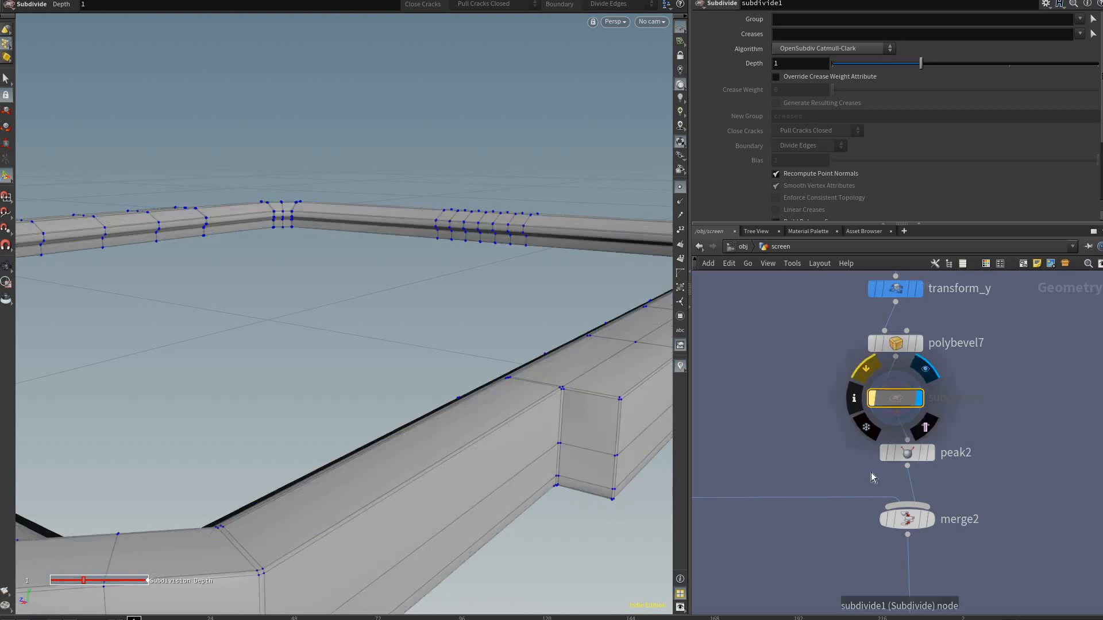
click(872, 398)
key(Escape)
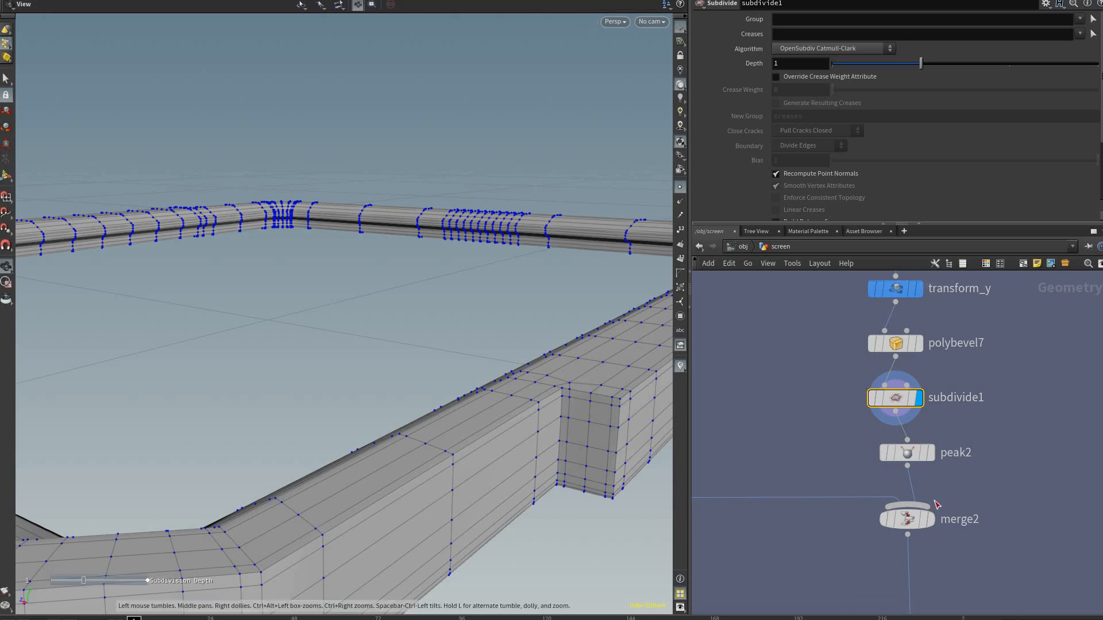
Step: Display and select peak2 to inspect how it offsets the subdivided frame's surface
drag(583, 377, 934, 459)
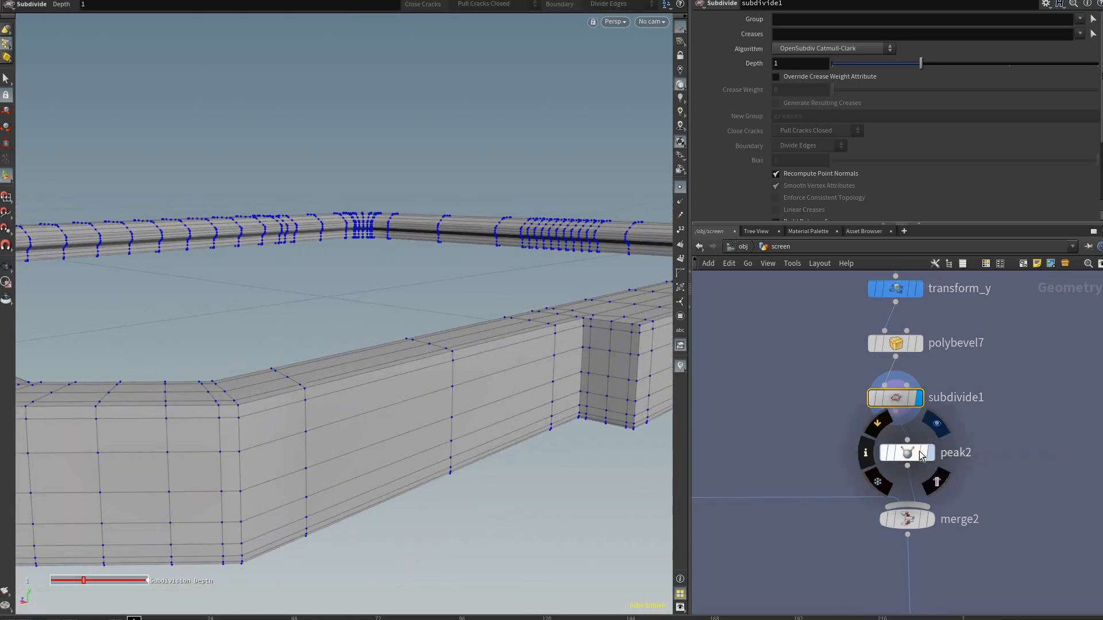
click(929, 453)
click(904, 453)
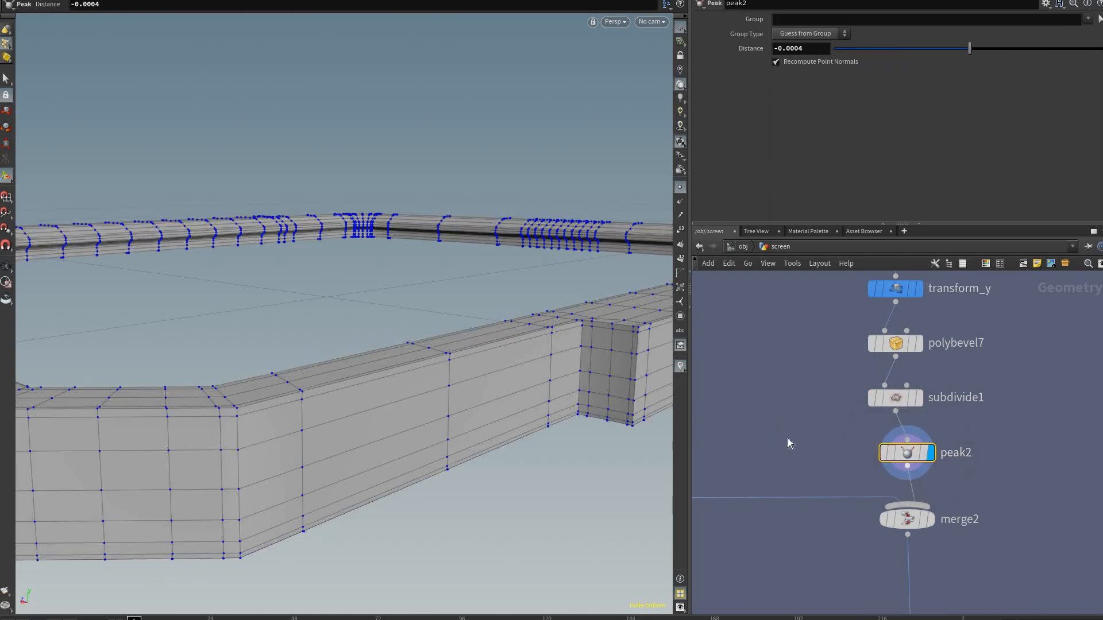
Step: Display and select merge2, and examine the merged frame parts up close at the corner
click(929, 519)
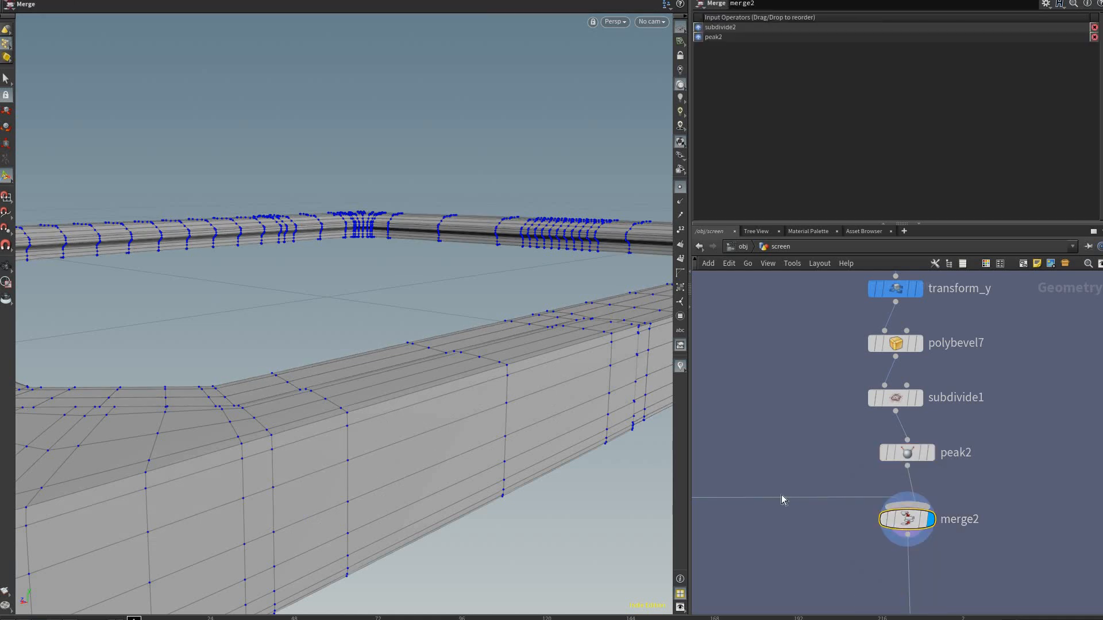
alt+drag(781, 500, 825, 473)
alt+drag(843, 408, 814, 458)
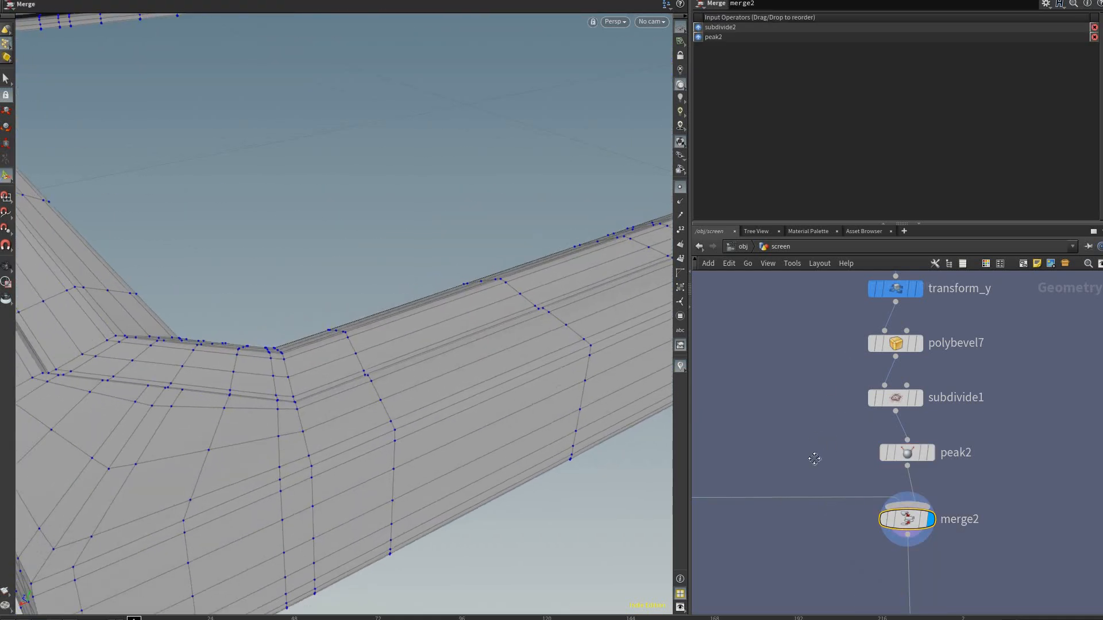
Step: Display and select edit2 at the start of the other split1 branch, and inspect its moved corner edges
middle_drag(848, 350, 844, 399)
middle_drag(771, 275, 749, 506)
scroll(749, 505, down, 1)
click(831, 400)
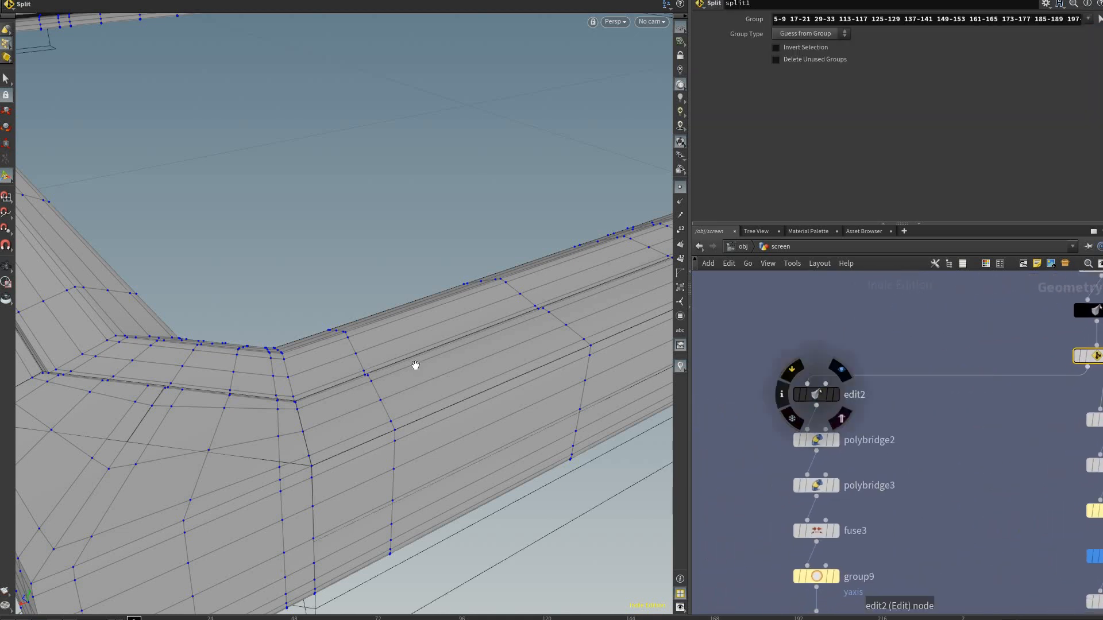
click(812, 393)
click(840, 370)
alt+right_drag(525, 393, 774, 401)
alt+drag(402, 436, 478, 467)
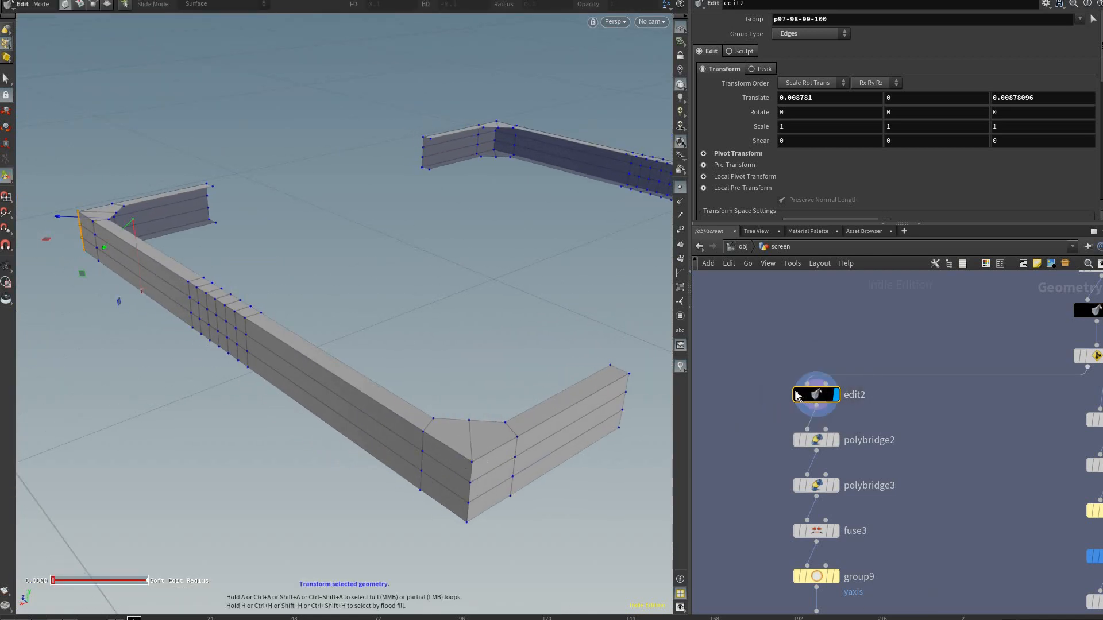
Step: Bypass edit2 and re-enable it to compare the frame's corners with and without the edit
alt+drag(491, 447, 561, 458)
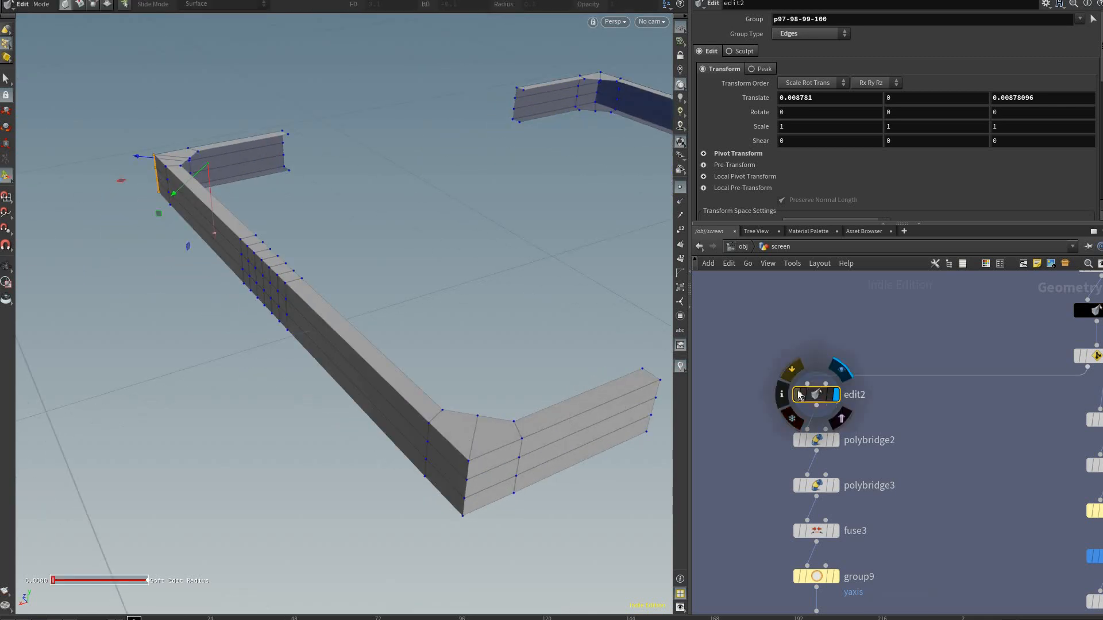
click(774, 403)
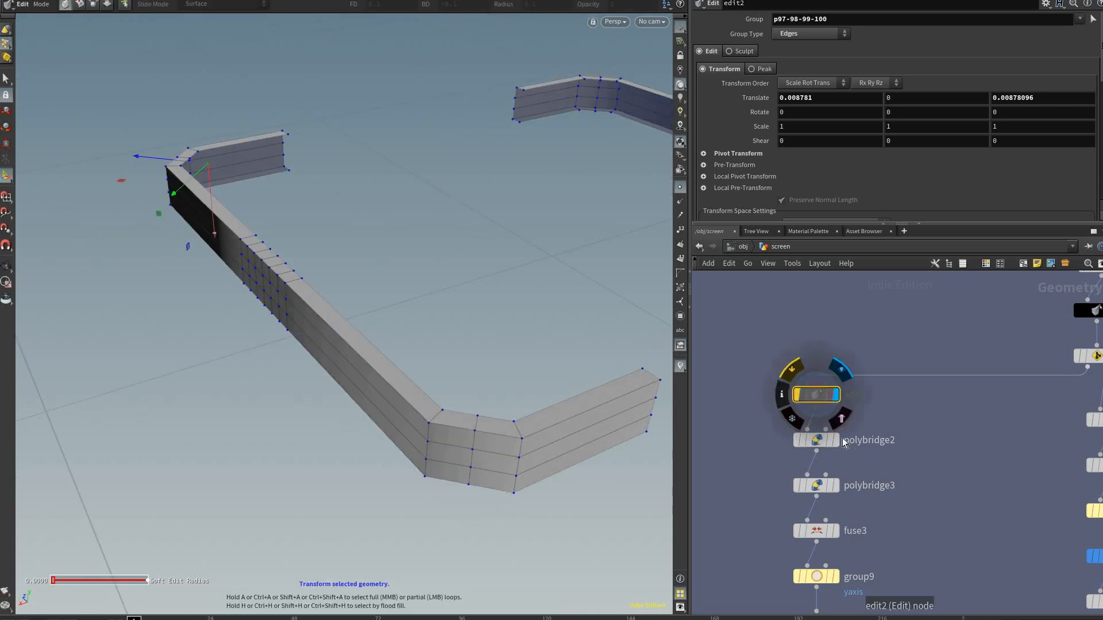
click(793, 371)
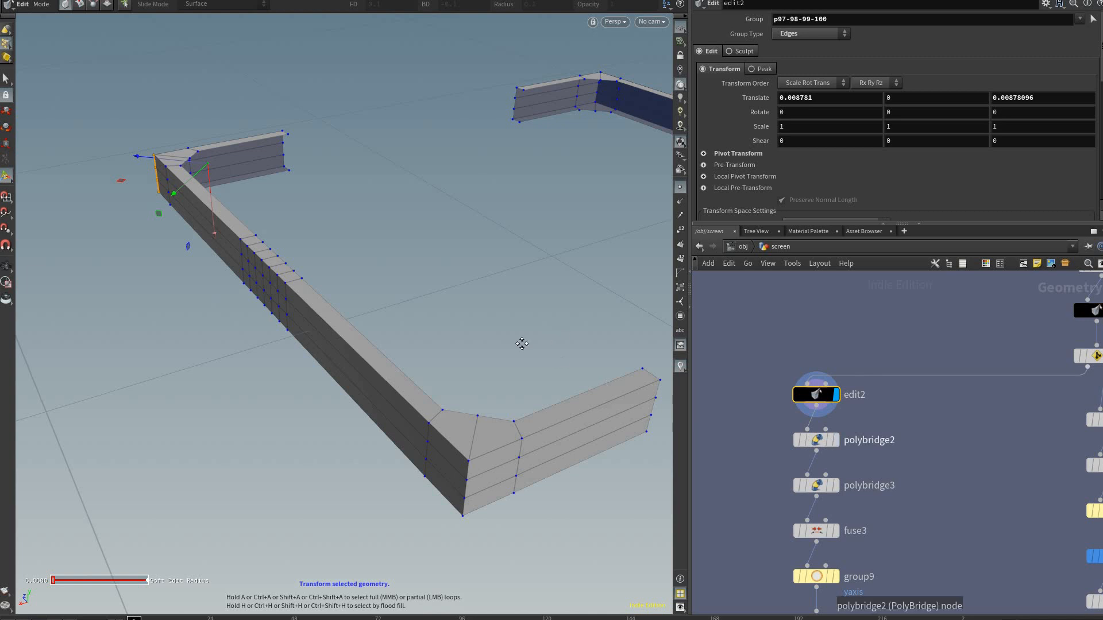
Step: Display polybridge2 and polybridge3 in turn, and review polybridge3's source and destination edge groups
click(841, 415)
drag(408, 363, 377, 366)
drag(224, 298, 411, 270)
click(840, 461)
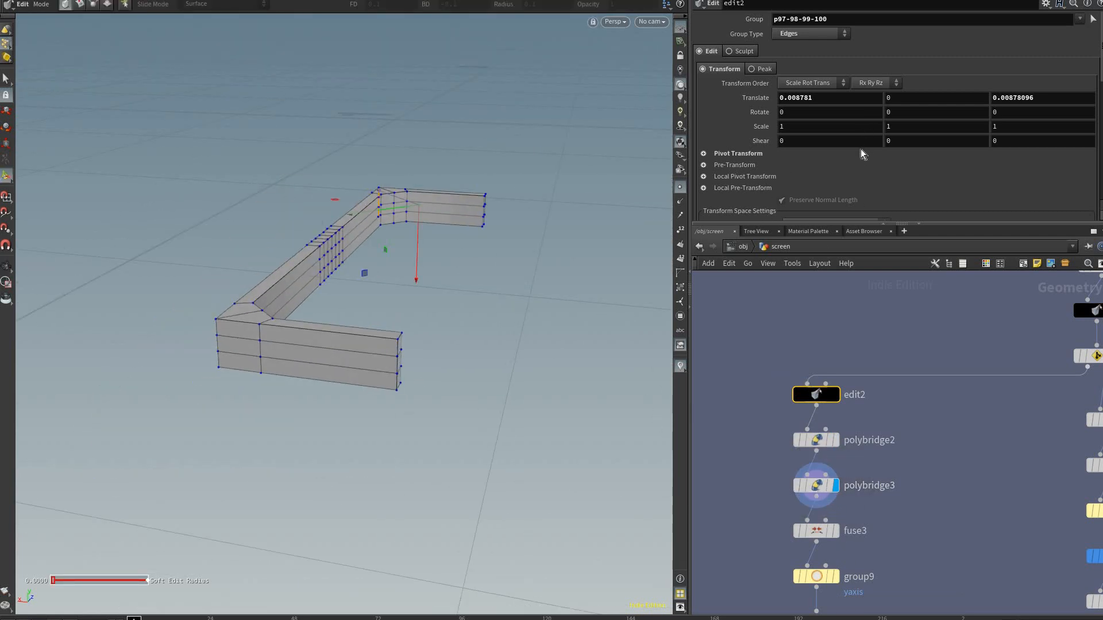
scroll(768, 19, down, 3)
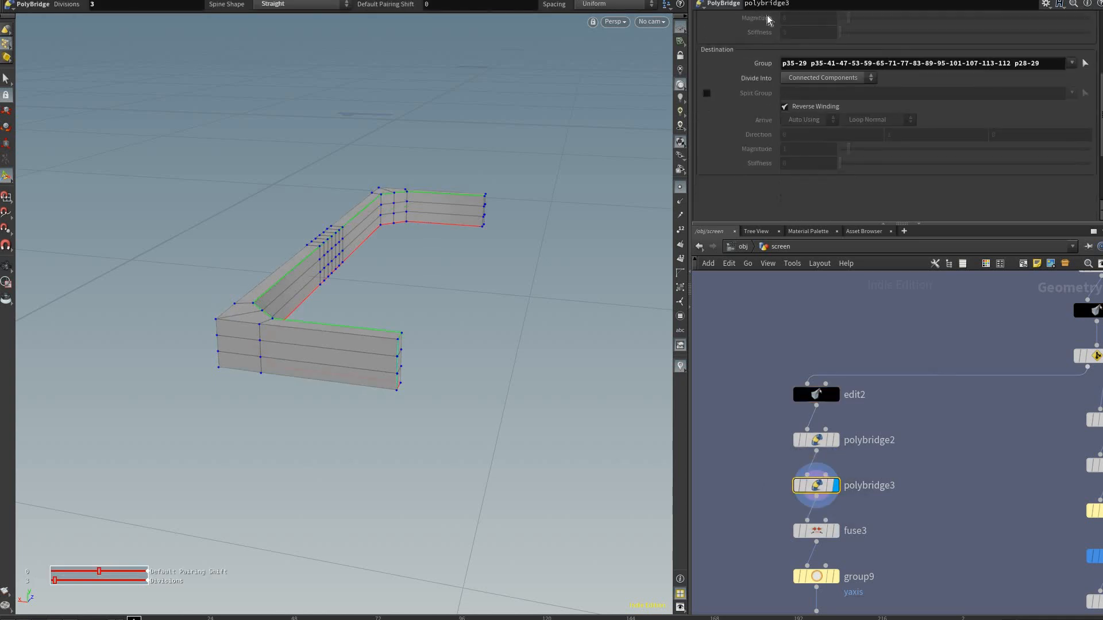
scroll(768, 19, up, 4)
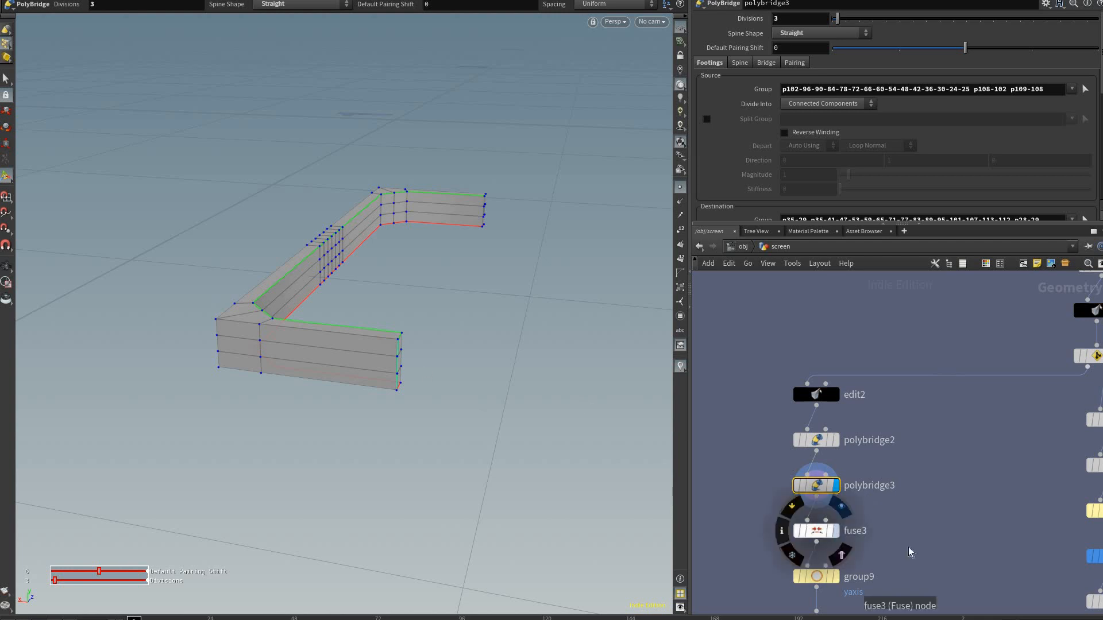
Step: Display and select fuse3 and group9 in turn, reviewing the fuse settings and the yaxis point group
click(842, 506)
key(Down)
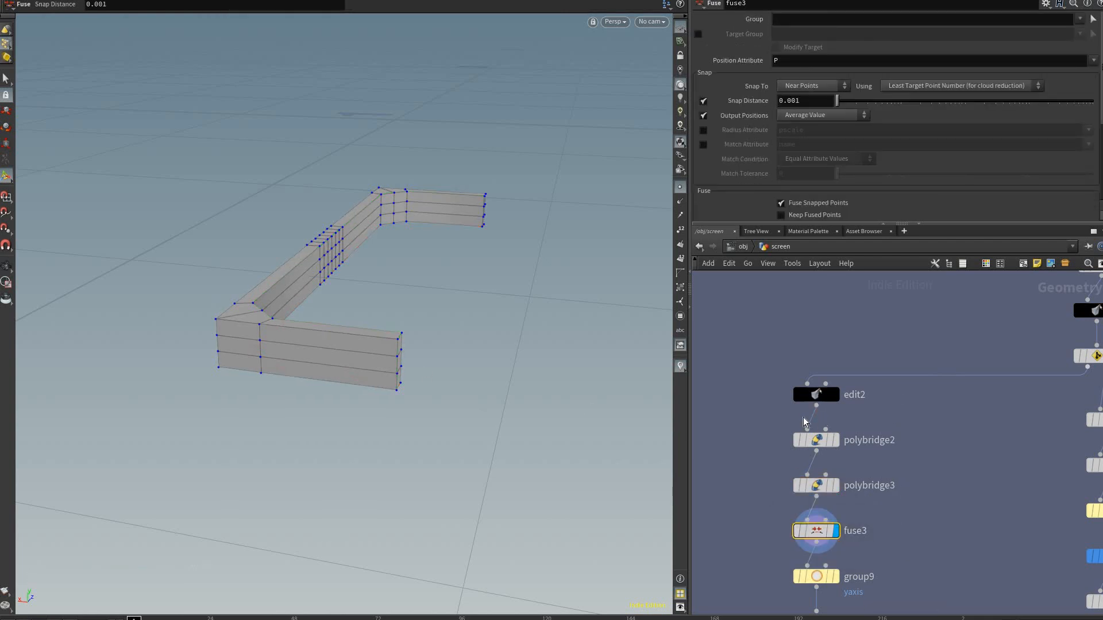
middle_drag(809, 550, 793, 391)
click(820, 418)
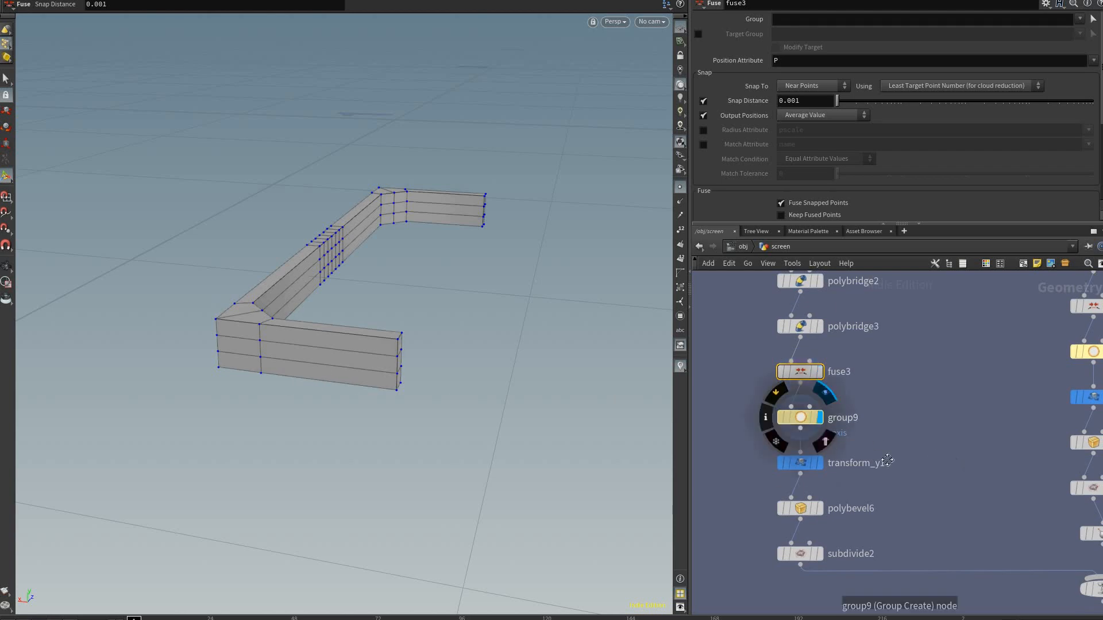
key(Down)
middle_drag(970, 353, 903, 350)
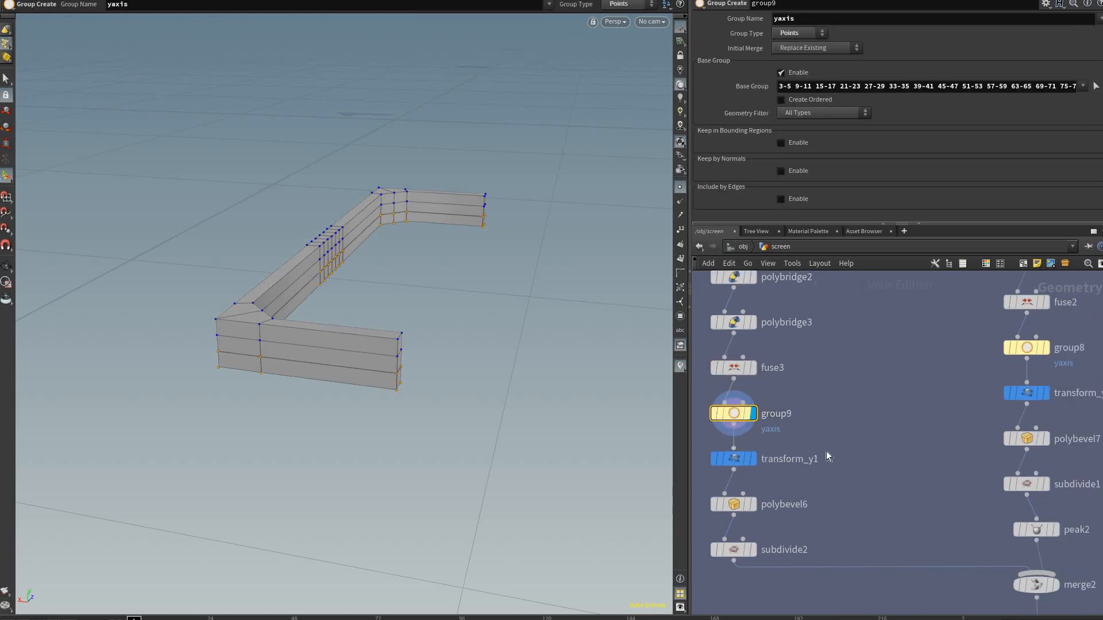
Step: Display and select transform_y1, and inspect how it scales the yaxis group to flatten this frame part
middle_drag(826, 452, 854, 461)
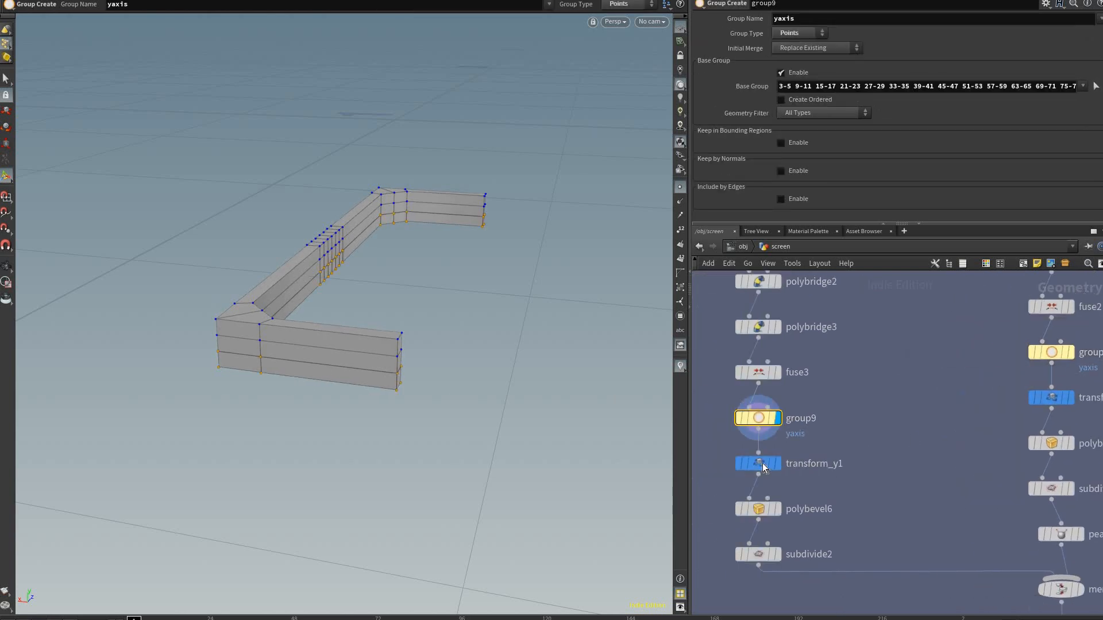
click(777, 463)
key(Down)
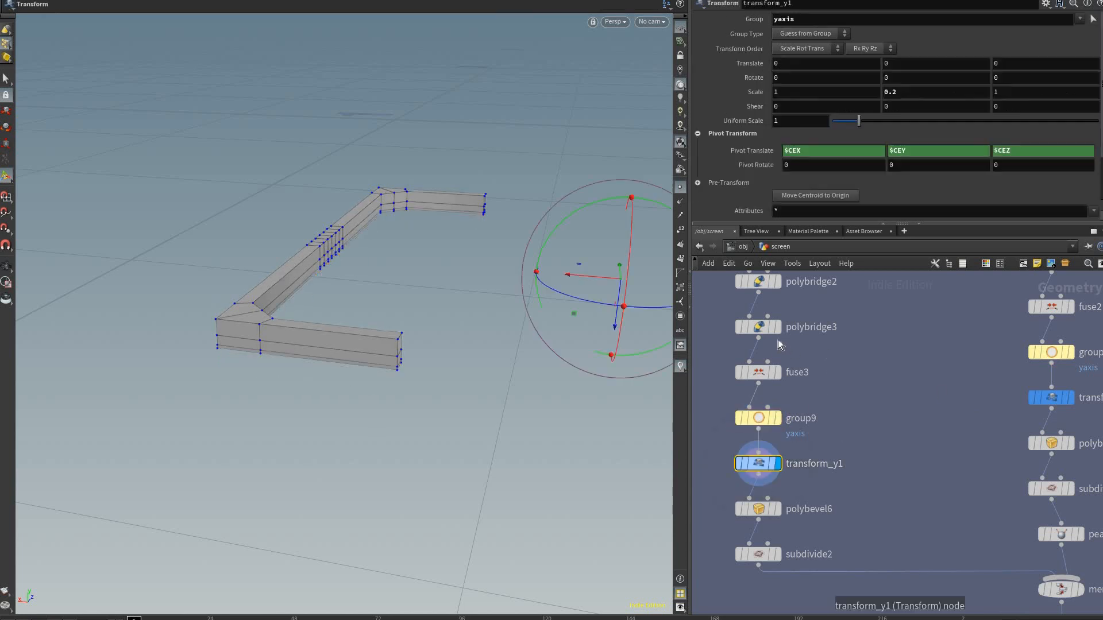
middle_drag(842, 303, 859, 411)
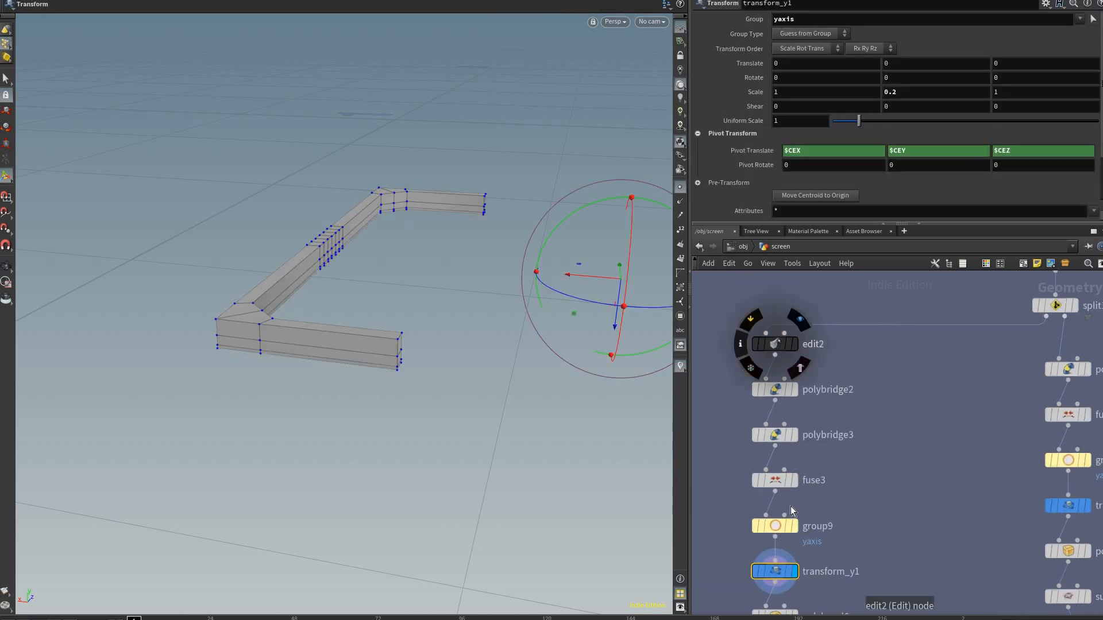
Step: Display and select polybevel6, and inspect its bevelled corner edges and its edge Group
middle_drag(790, 613, 787, 497)
mouse_move(782, 502)
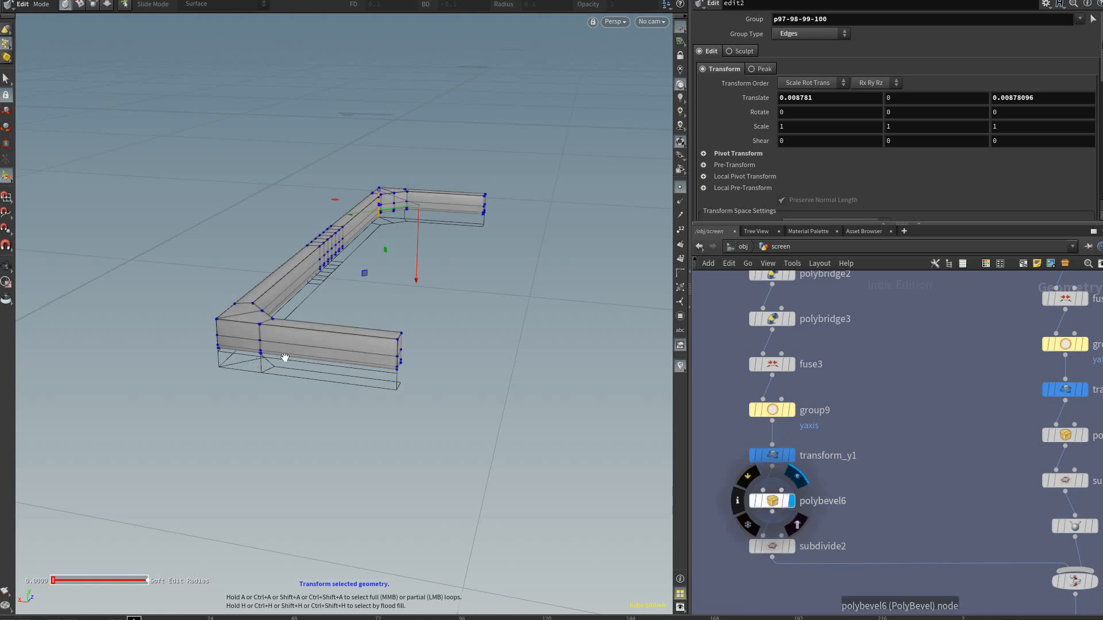
key(Escape)
key(h)
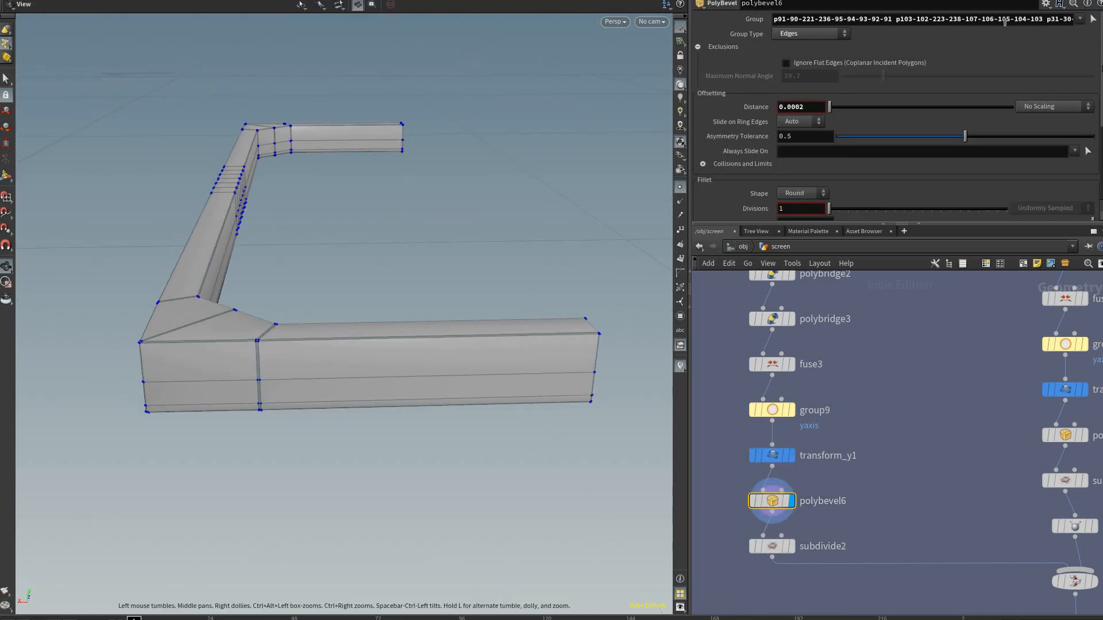
key(Return)
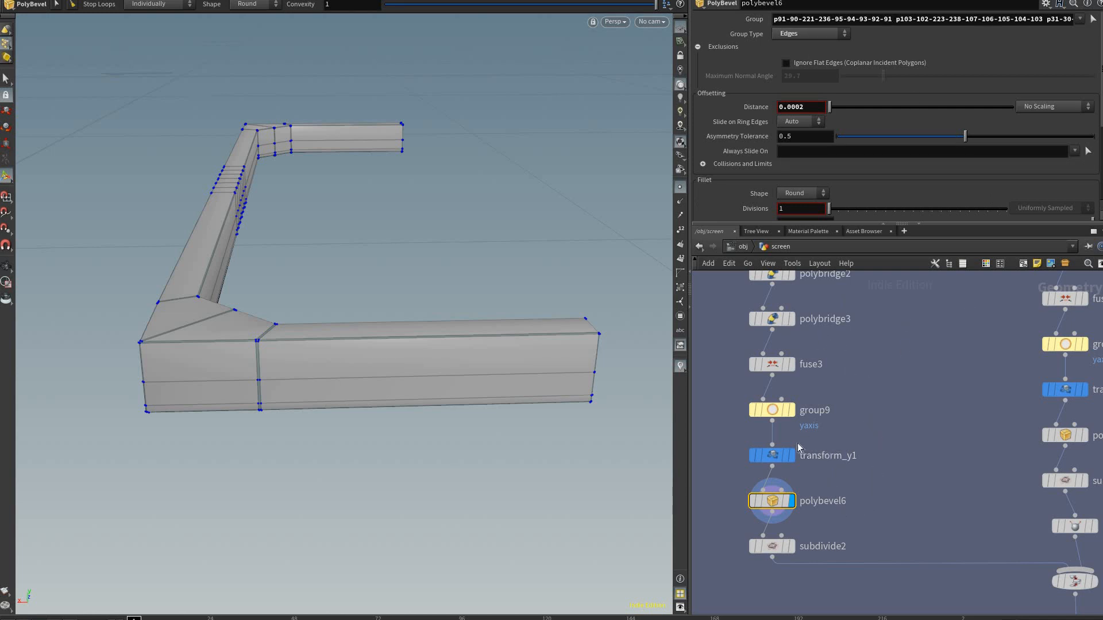
Step: Compare the edit2-to-subdivide2 branch with the parallel polybridge1 branch below split1
scroll(896, 395, up, 3)
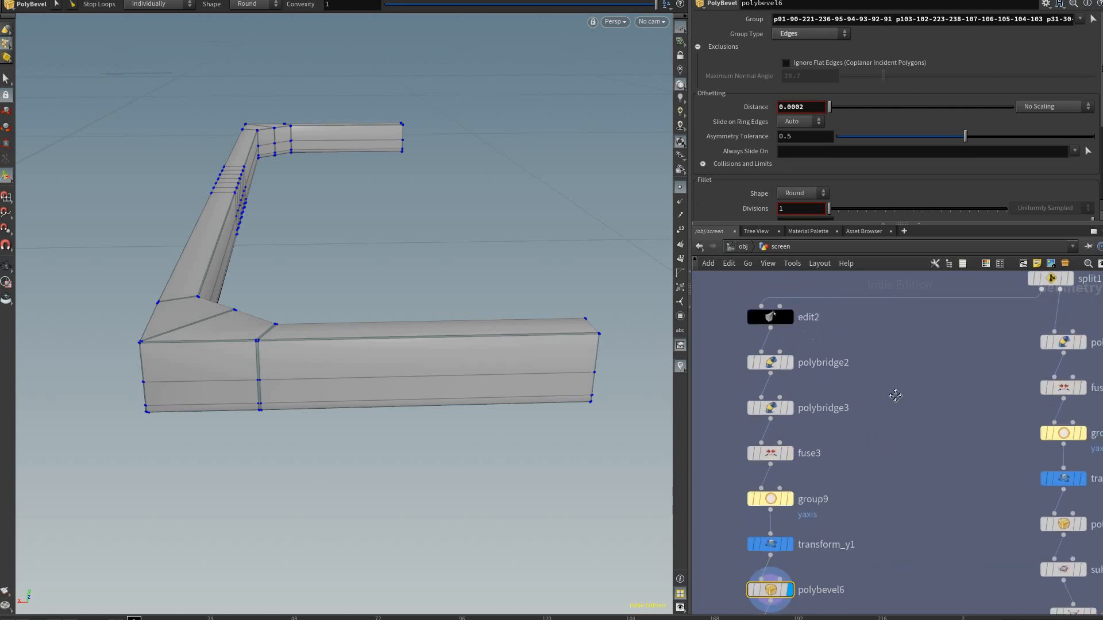
middle_drag(814, 393, 759, 397)
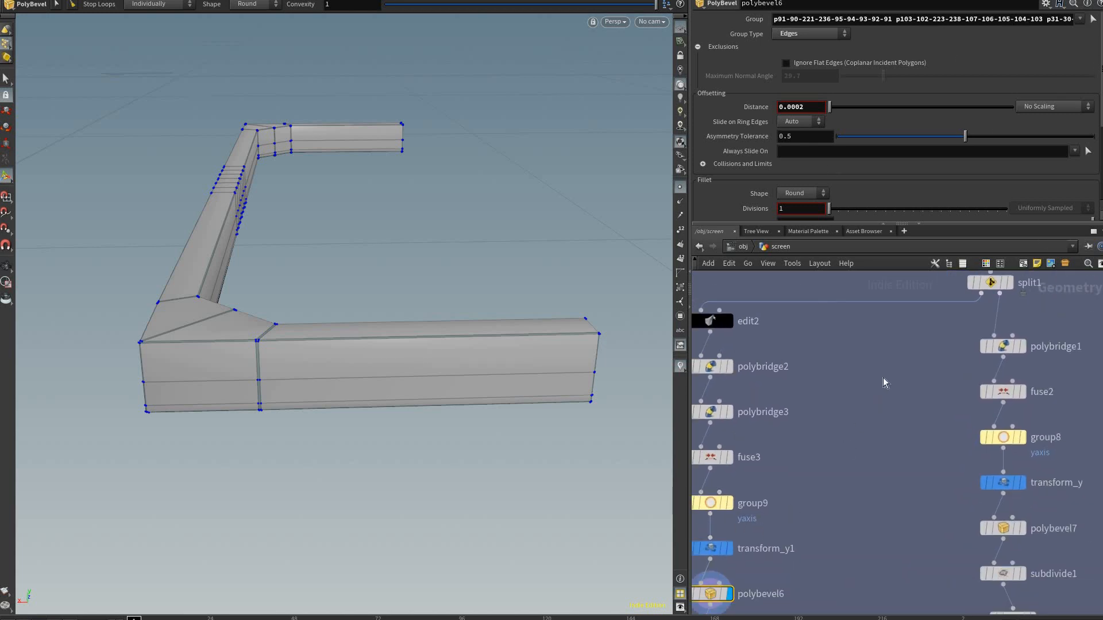
middle_drag(815, 470, 922, 337)
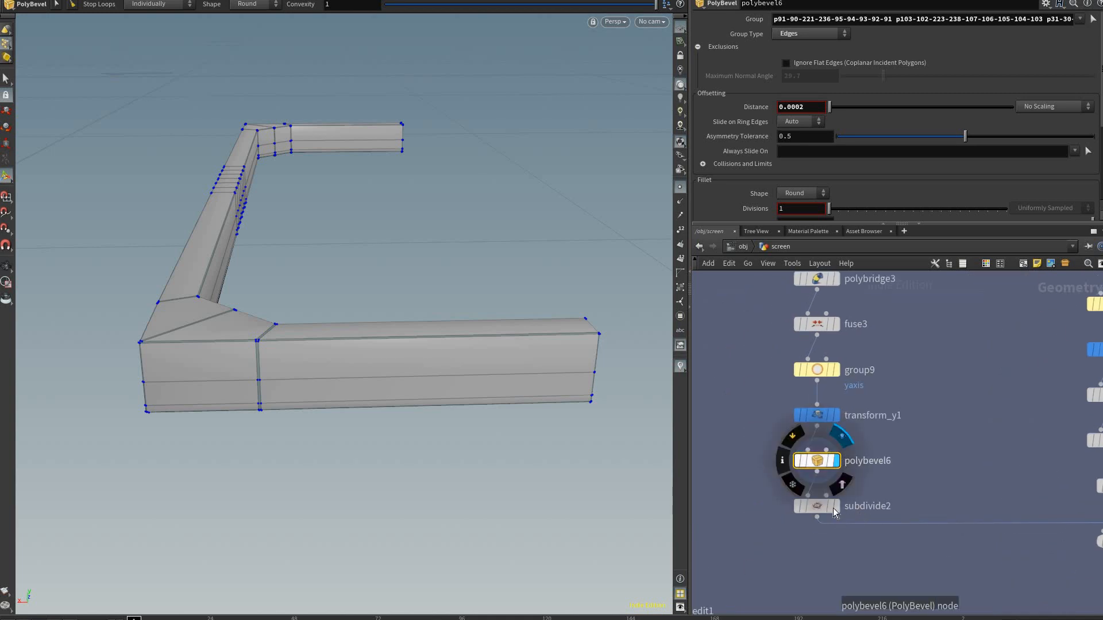
Step: Display merge2, hide the point markers, and inspect the complete merged frame from several angles
scroll(830, 510, up, 2)
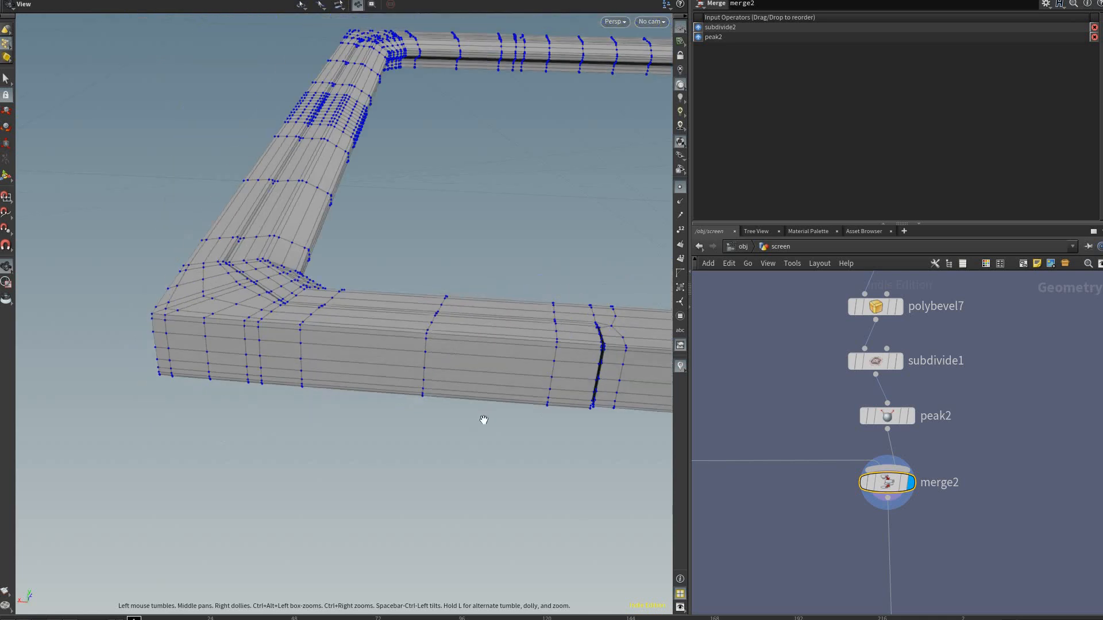
drag(486, 423, 494, 374)
right_drag(494, 374, 536, 278)
key(p)
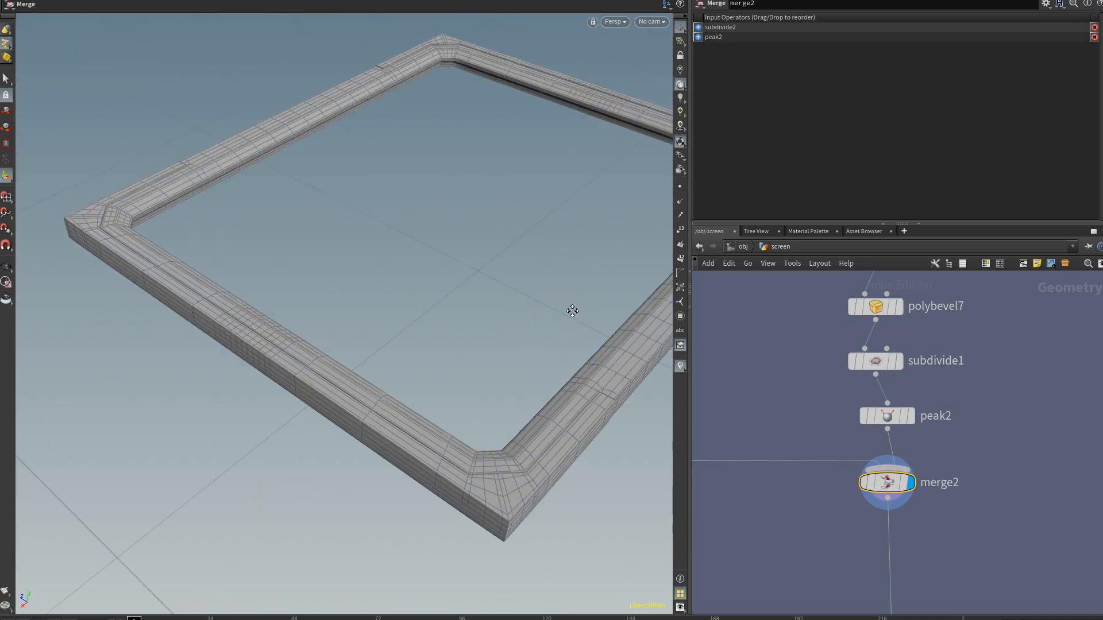
drag(571, 310, 1016, 502)
drag(1044, 356, 980, 419)
Step: Follow the network down from merge2 through boolean1, polybevel8 and merge3 to normal1
middle_drag(935, 483, 955, 302)
scroll(1031, 374, down, 3)
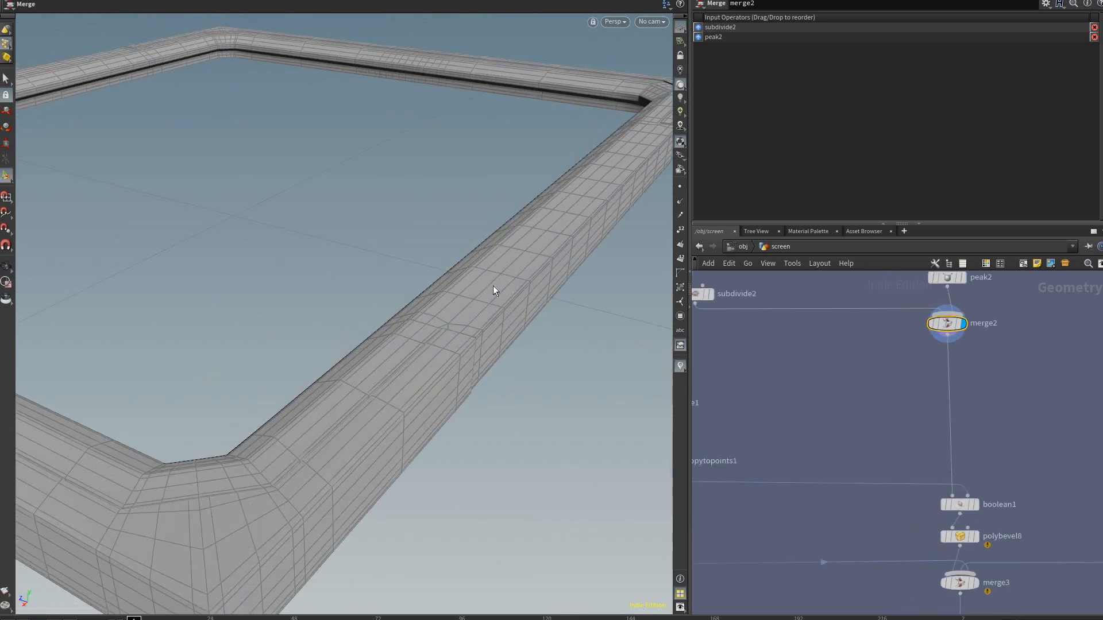
middle_drag(983, 515, 938, 552)
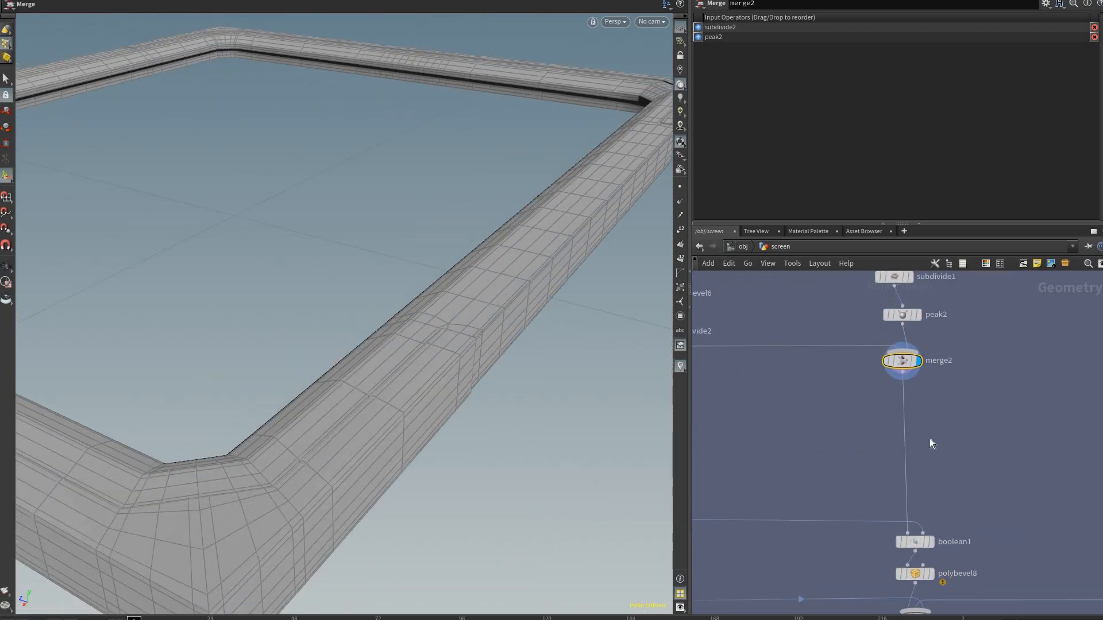
middle_drag(943, 574, 935, 342)
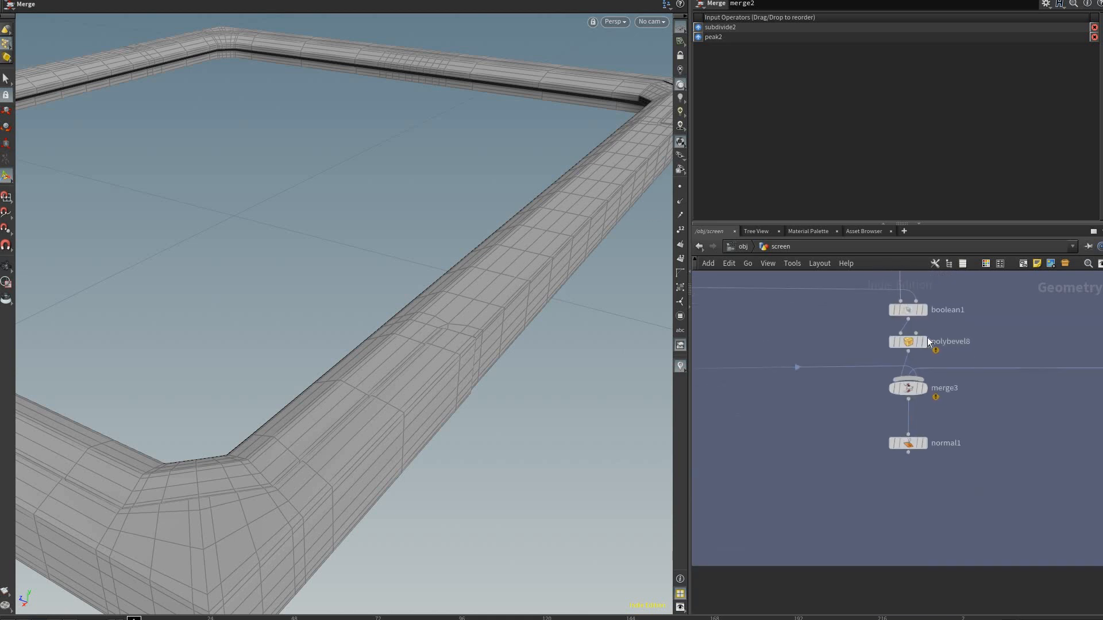
Step: Display the final normal1 output and compare it with the merge2 frame
click(923, 442)
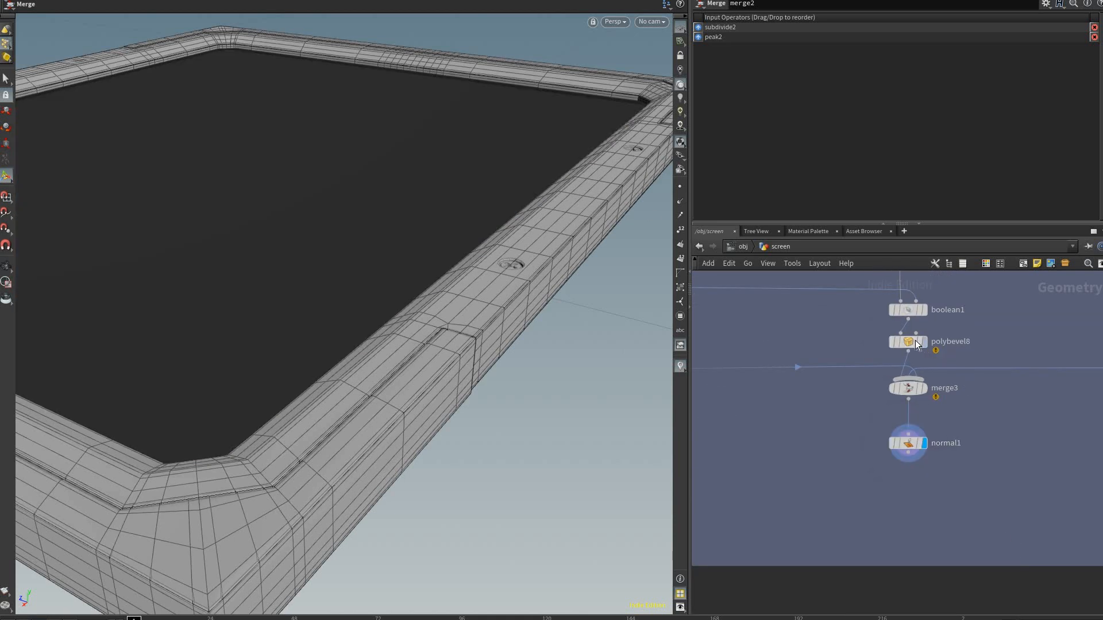
scroll(914, 343, up, 5)
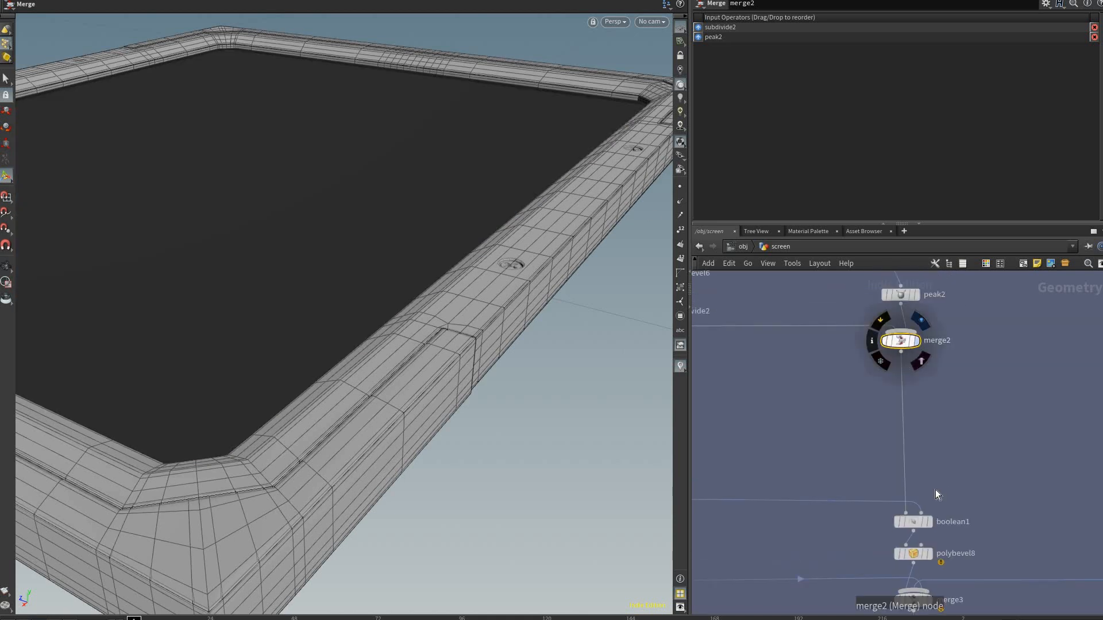
click(918, 340)
Step: Display and select grid3 in the screwhead network box, and frame the small grid in the viewport
middle_drag(698, 368, 867, 441)
middle_drag(998, 515, 968, 579)
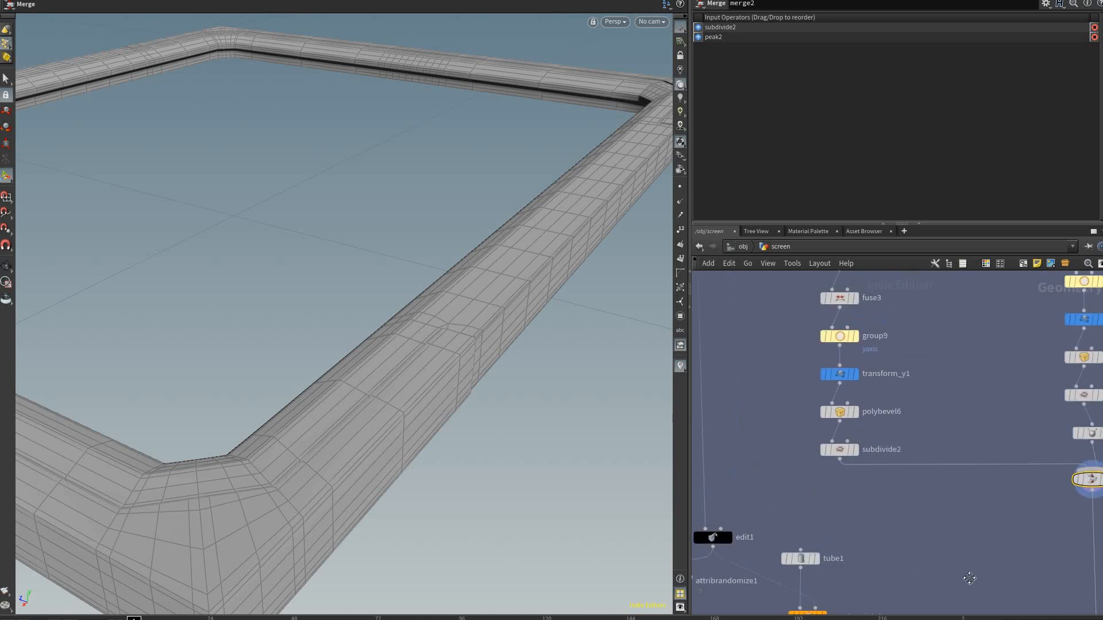
scroll(967, 579, down, 3)
middle_drag(728, 344, 897, 331)
scroll(924, 365, up, 3)
click(950, 330)
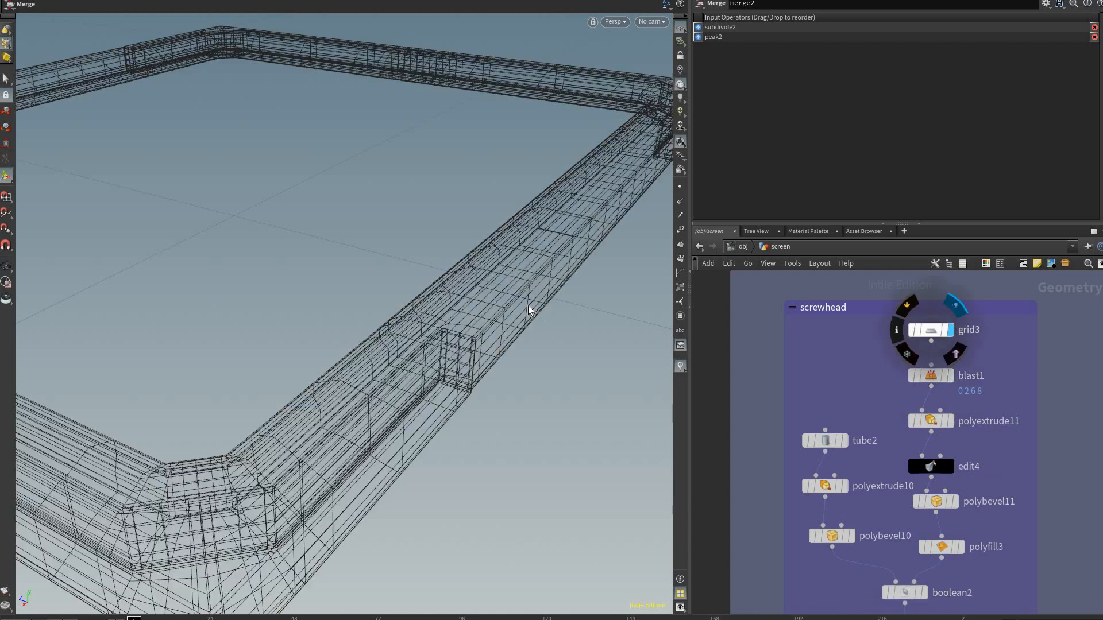
click(914, 330)
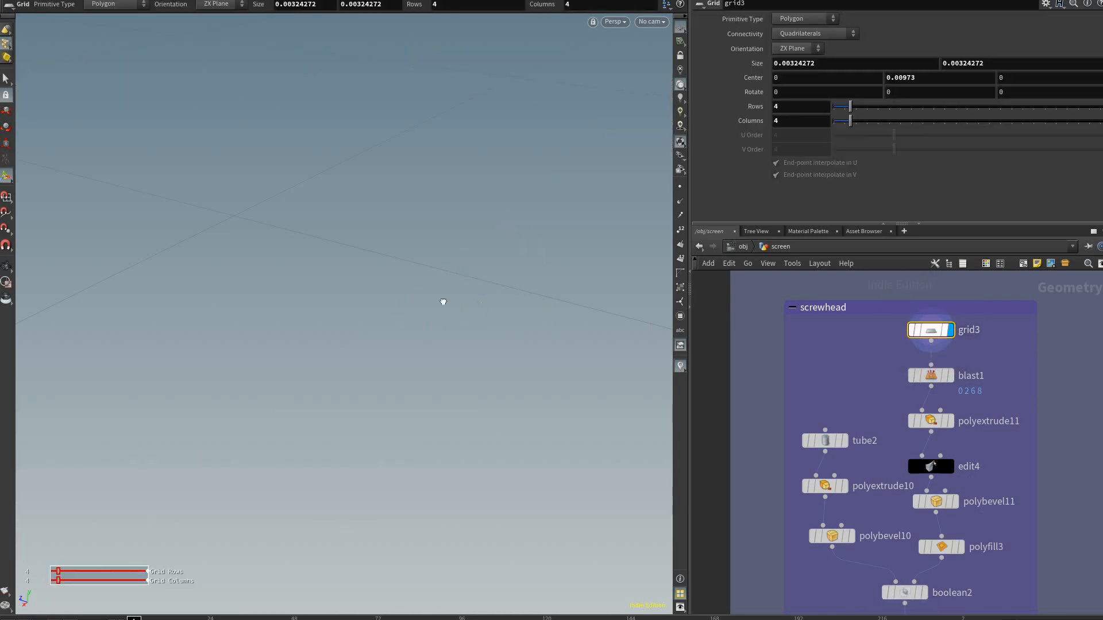
key(space+g)
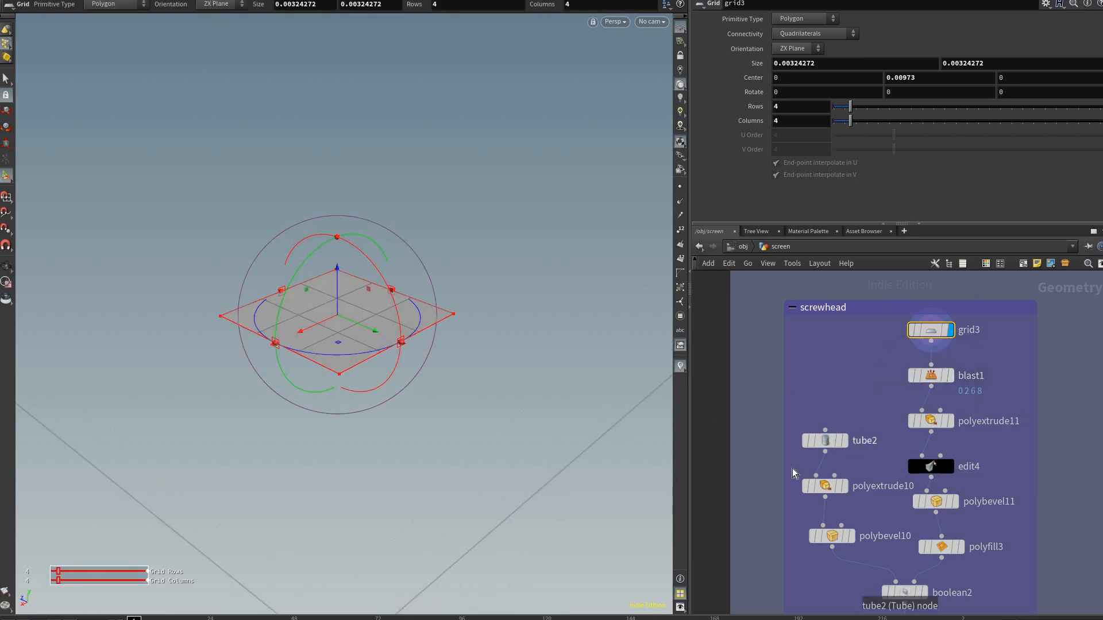
Step: Display tube2, polyextrude10 and polybevel10 in turn to inspect how the screw head's body is built
click(843, 440)
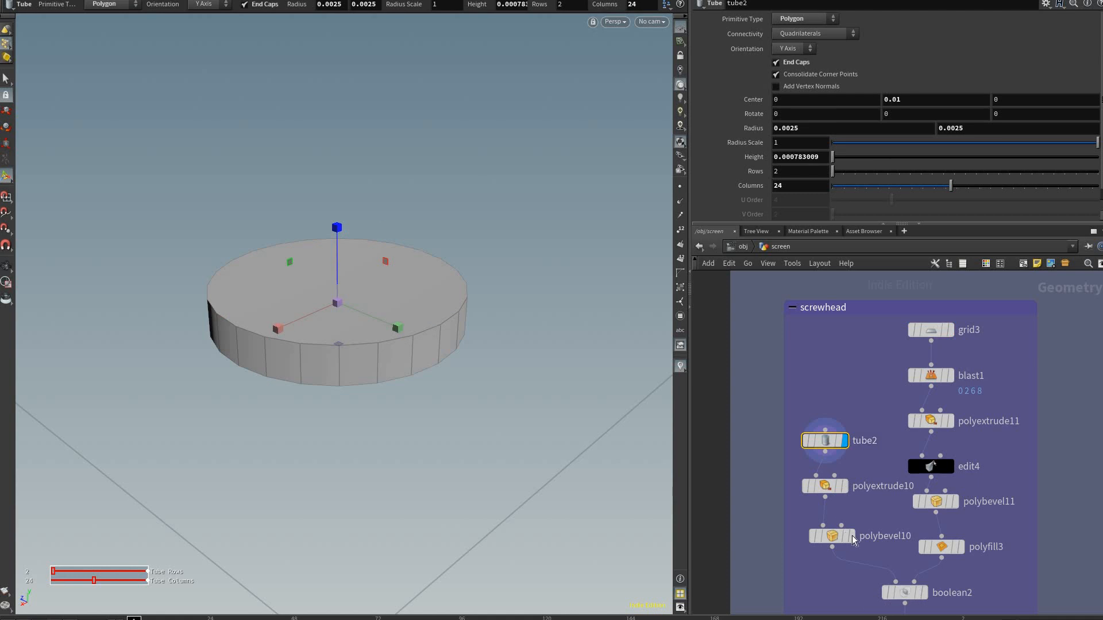
click(843, 486)
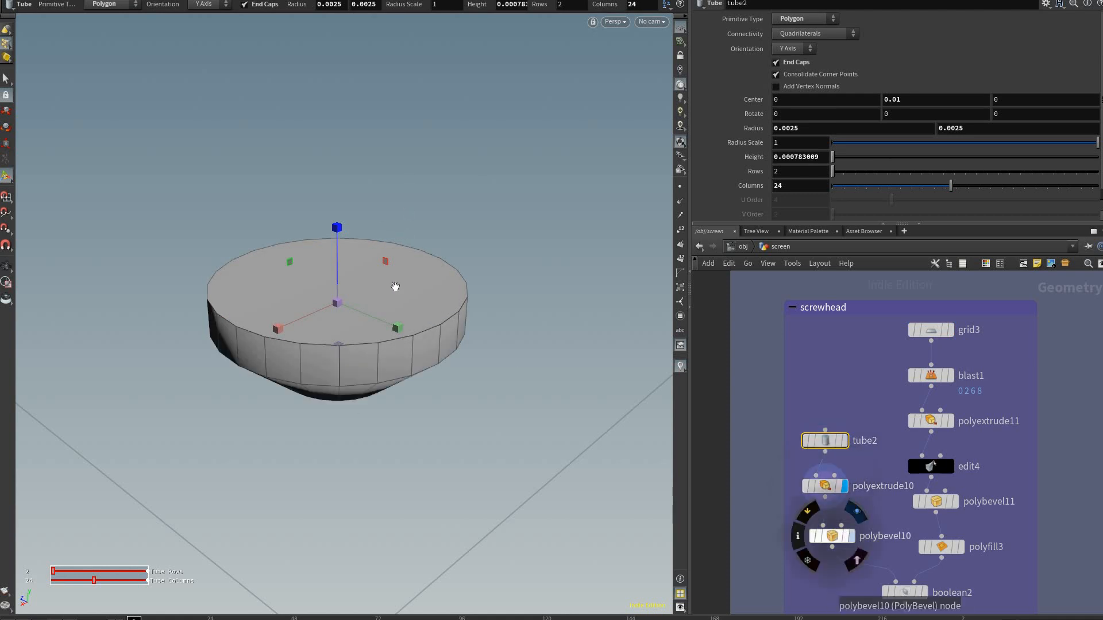
click(850, 537)
alt+drag(532, 421, 802, 522)
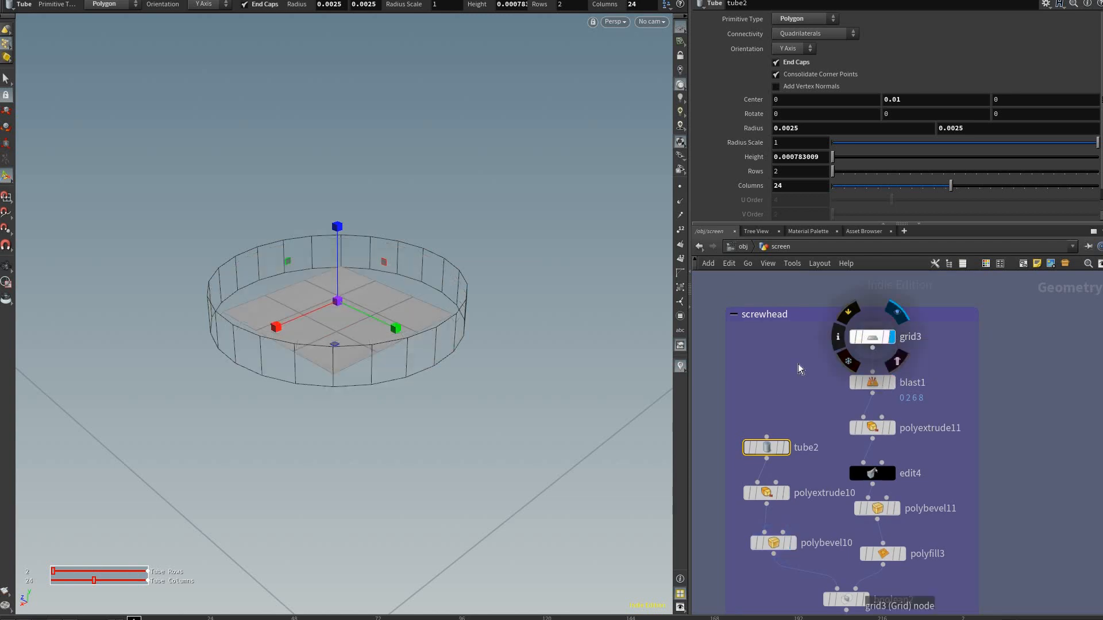
Step: Display the cross cutter's stages from grid3 and blast1 through polyextrude11 to polybevel11, and inspect its open underside
click(872, 337)
click(873, 383)
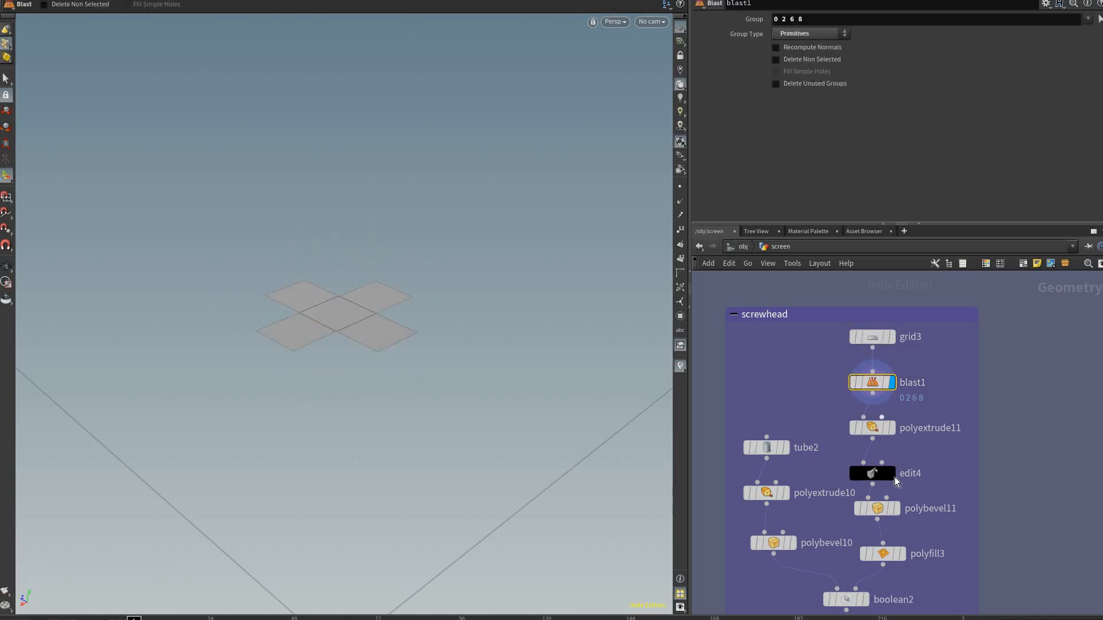
click(926, 437)
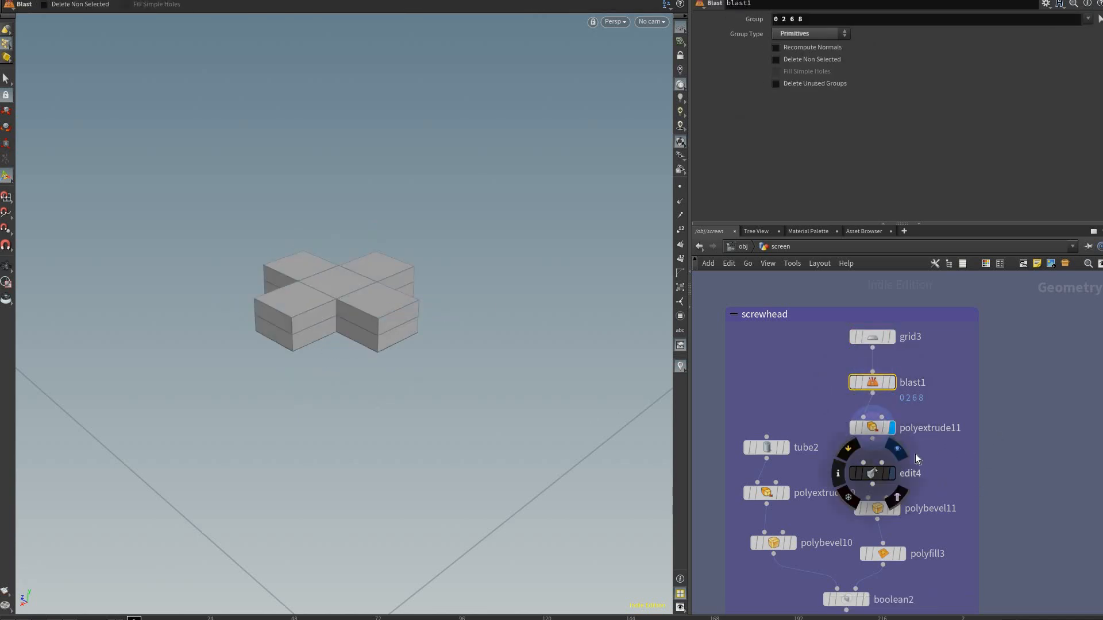
click(915, 454)
click(912, 453)
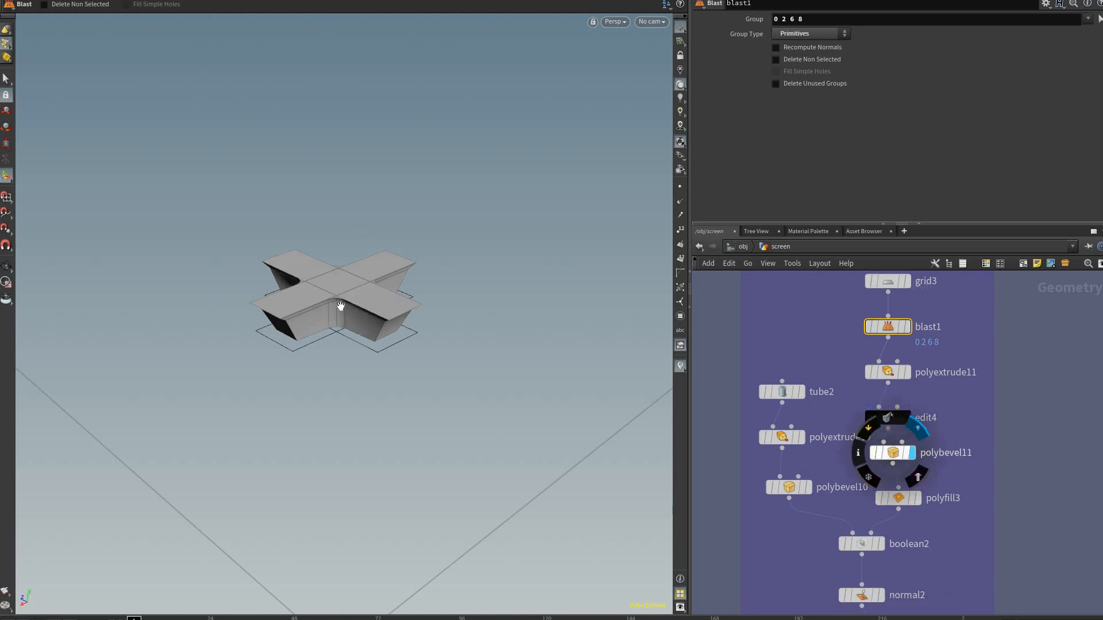
right_drag(344, 366, 421, 303)
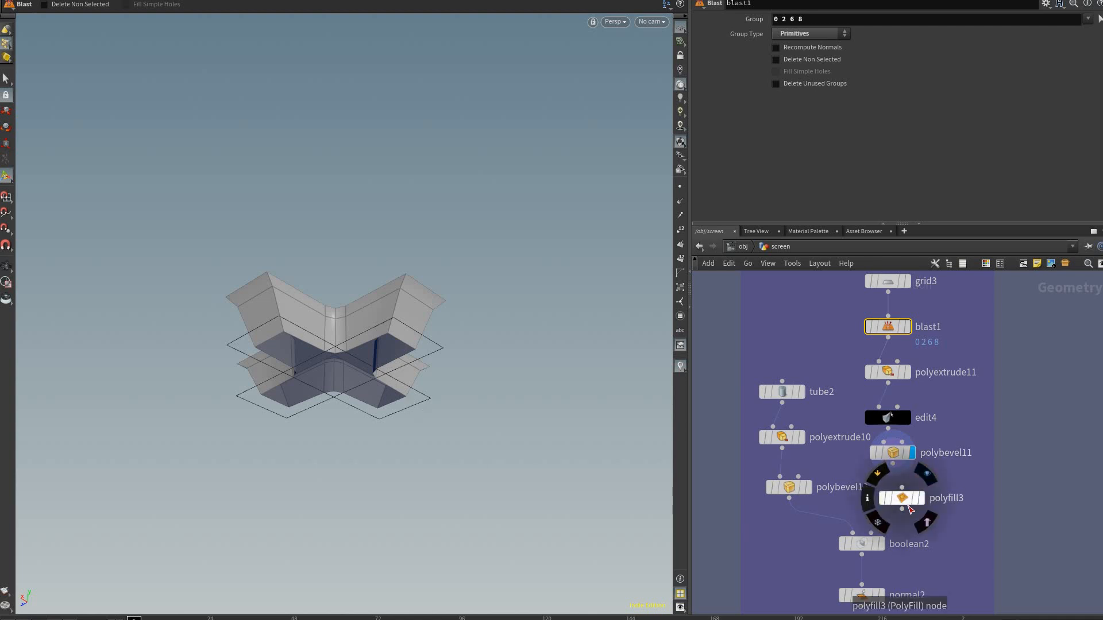
Step: Display and select polyfill3 to inspect the capped underside of the cross and its fill settings
click(922, 498)
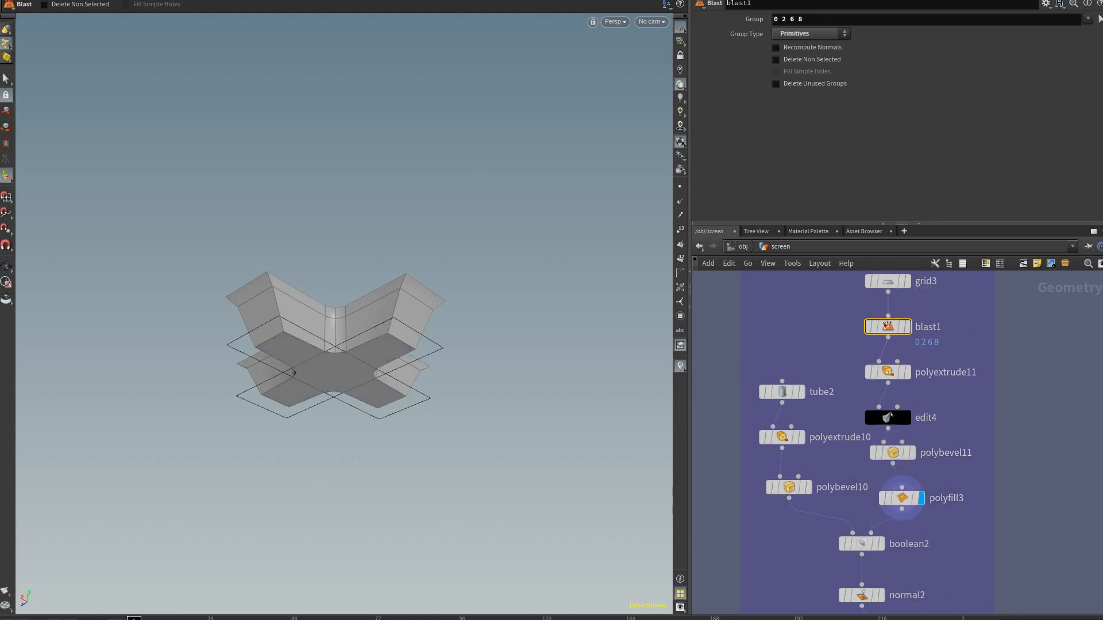
click(904, 499)
middle_drag(885, 394, 881, 417)
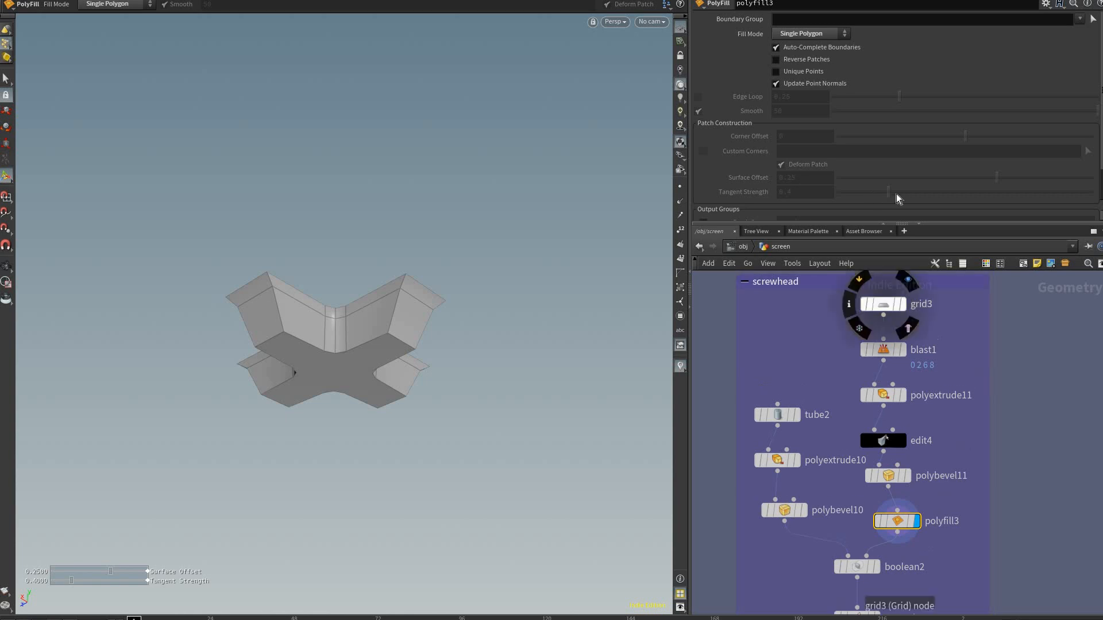
Step: Compare the parameters of polyextrude11 and edit4 while keeping the polyfill3 result displayed
click(883, 395)
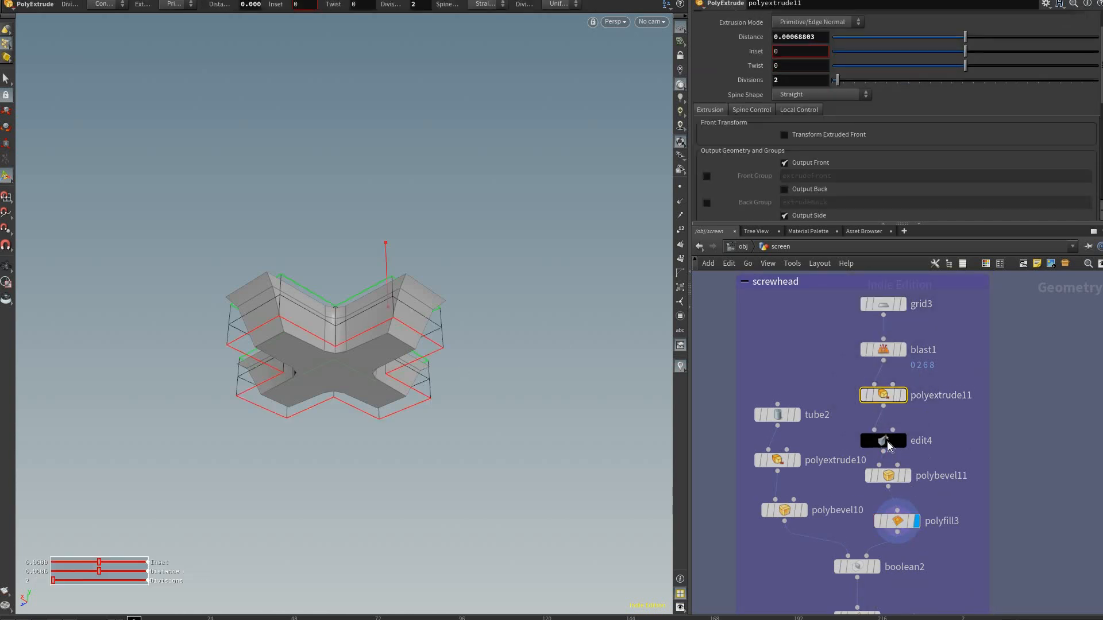
click(899, 522)
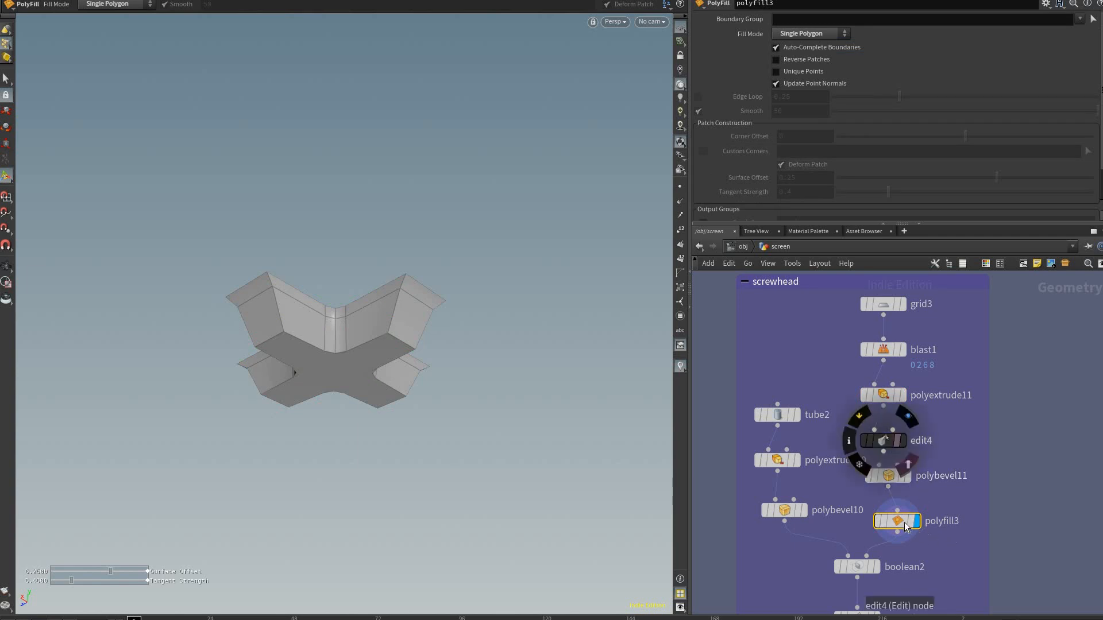
click(883, 441)
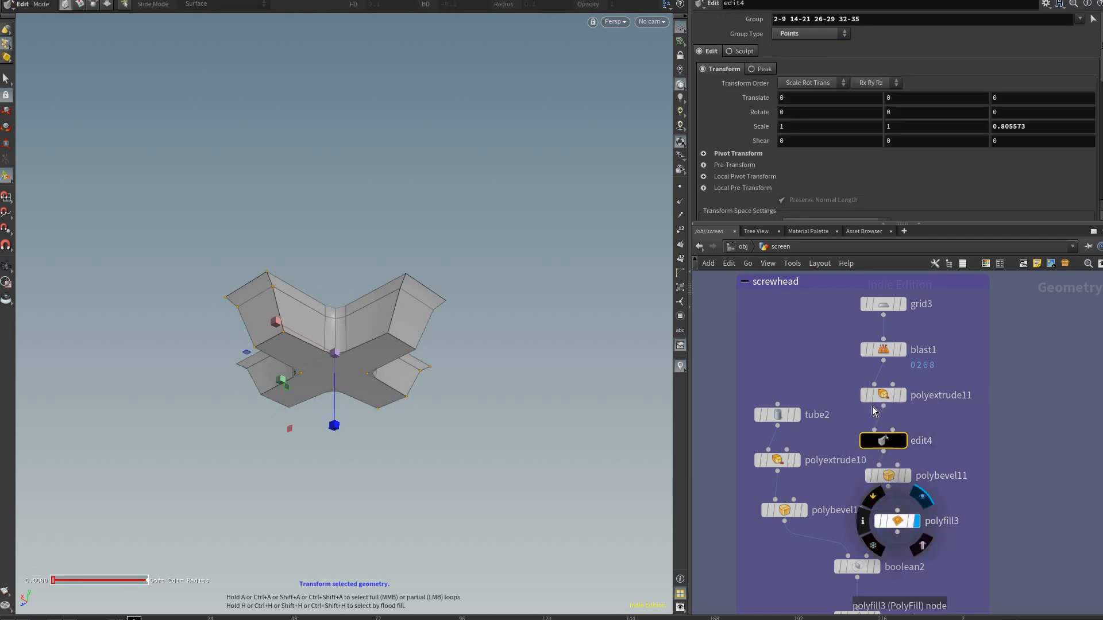
click(897, 521)
Step: Display boolean2 and normal2 in turn, and inspect the cross recess cut into the screw head from above
key(Down)
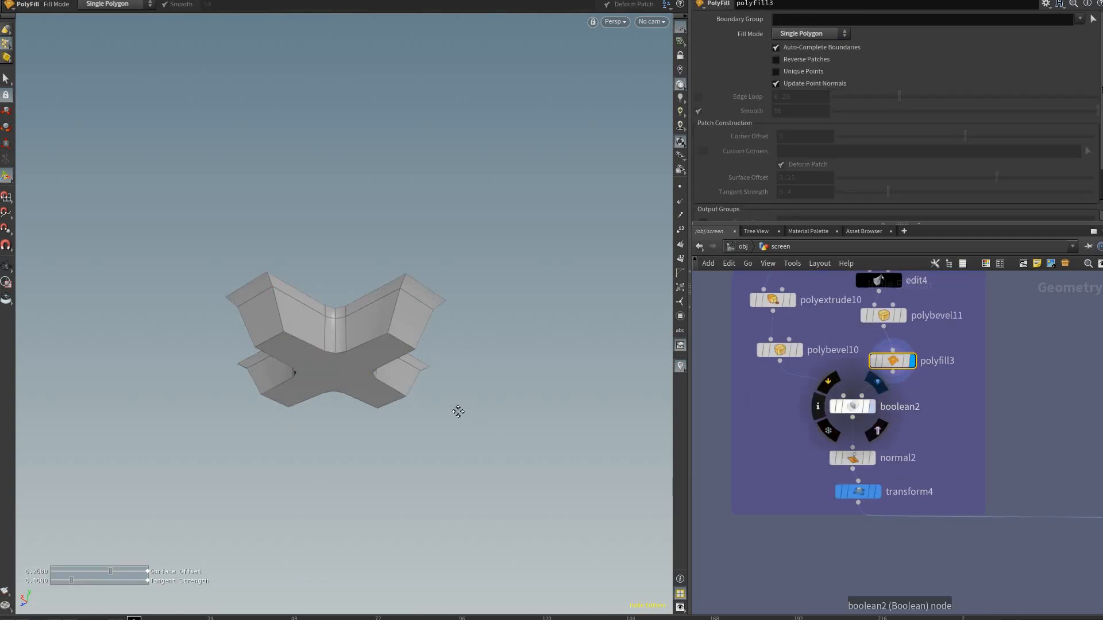
drag(407, 331, 420, 325)
key(Return)
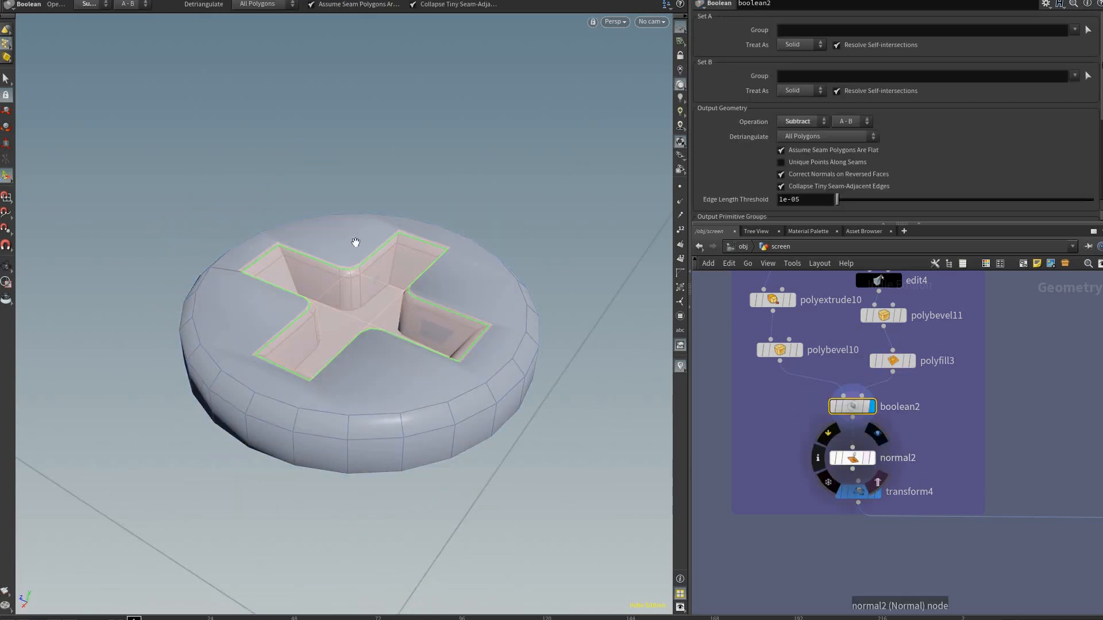
key(r)
alt+drag(391, 290, 379, 237)
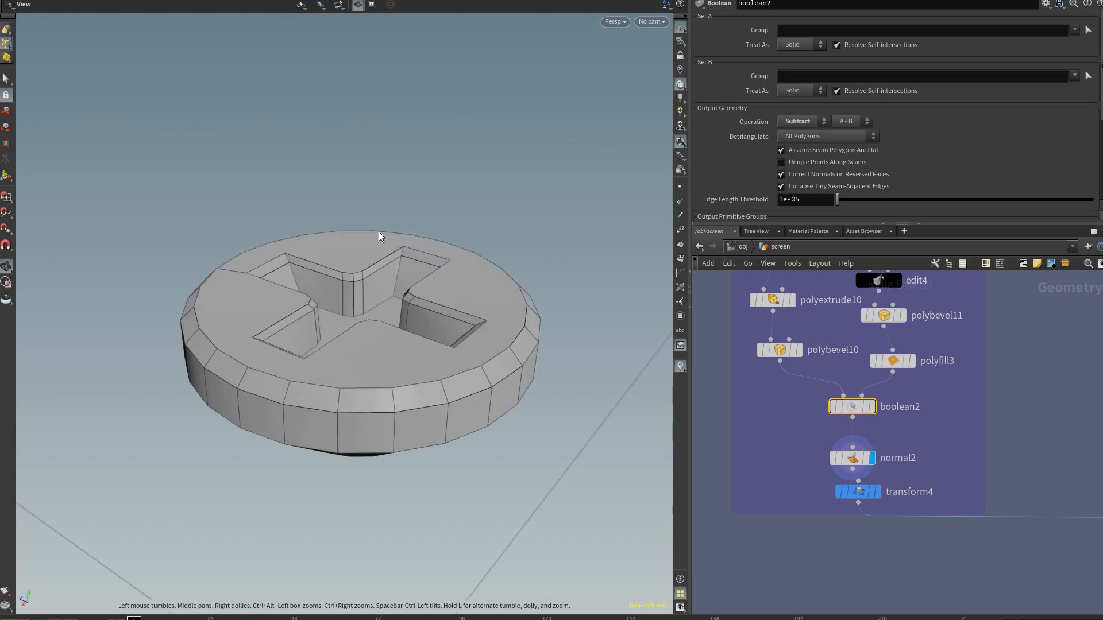
Step: Display and select transform4, and follow its output out of the screwhead box to copytopoints2
click(883, 493)
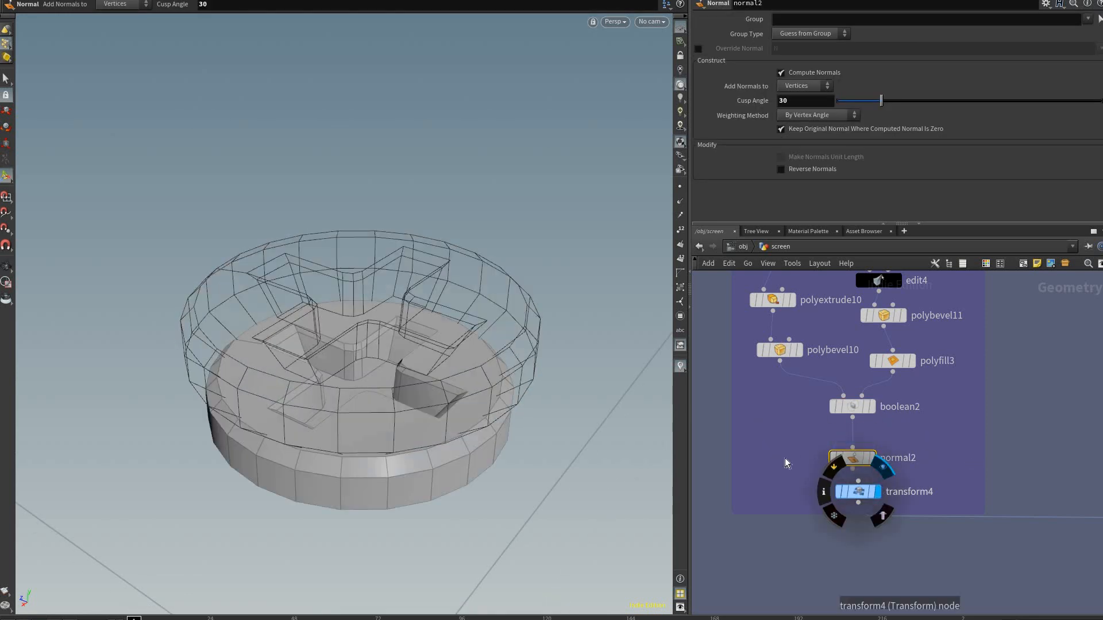
click(858, 492)
scroll(830, 525, down, 3)
middle_drag(1073, 422, 872, 401)
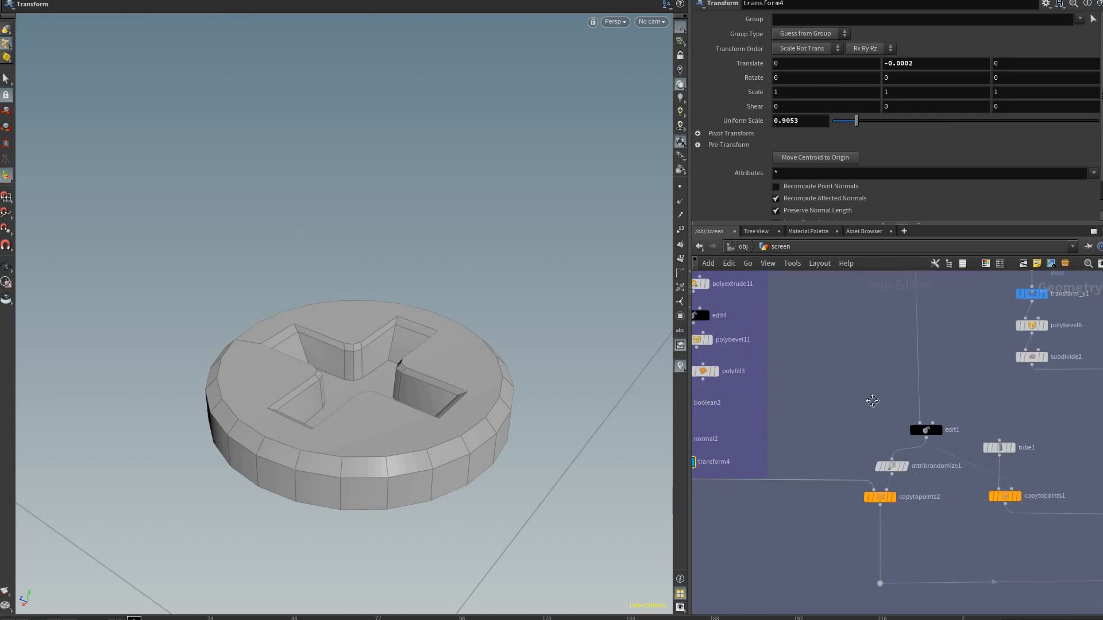
Step: Examine how edit1, attribrandomize1 and the two copytopoints nodes connect to boolean1 and merge3
middle_drag(1035, 421, 810, 579)
middle_drag(780, 330, 926, 301)
middle_drag(790, 397, 879, 279)
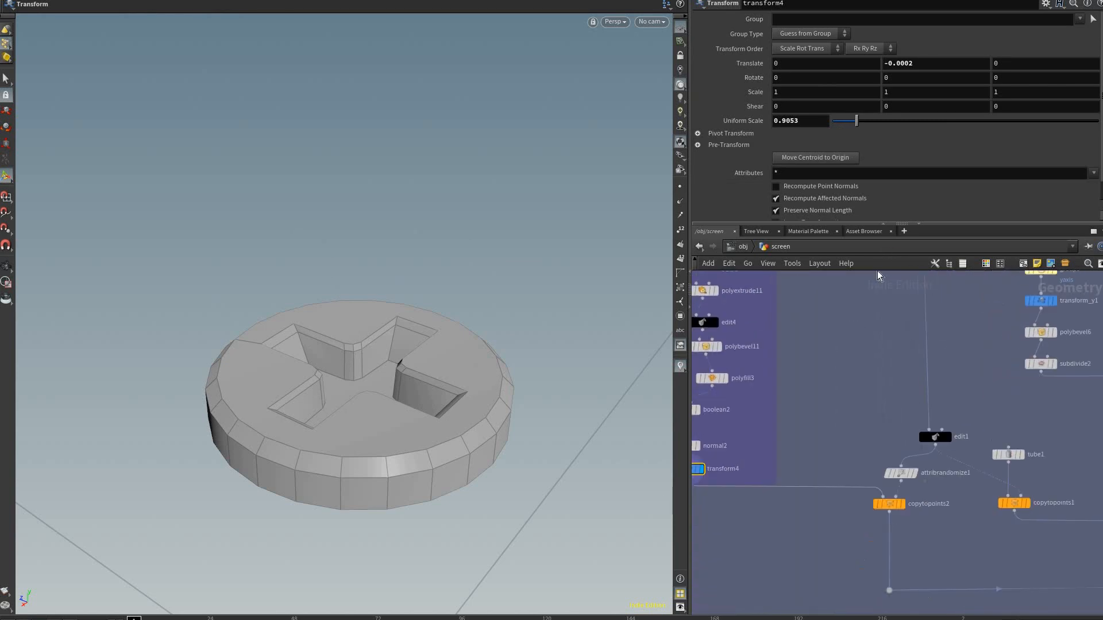
middle_drag(806, 365, 797, 428)
middle_drag(868, 341, 944, 351)
middle_drag(822, 560, 778, 500)
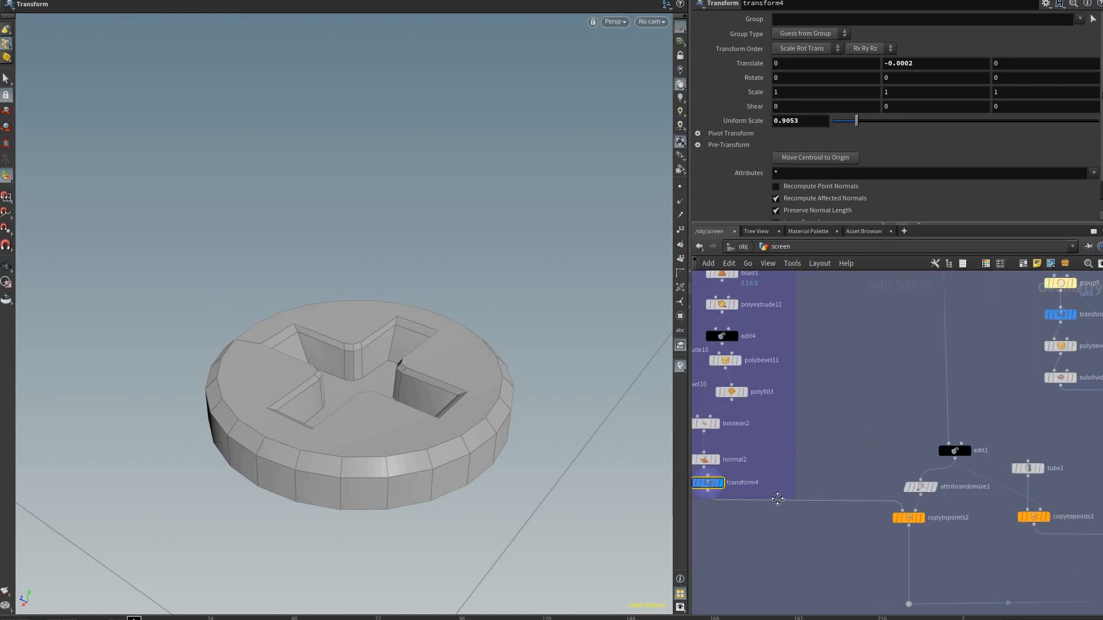
middle_drag(866, 393, 943, 521)
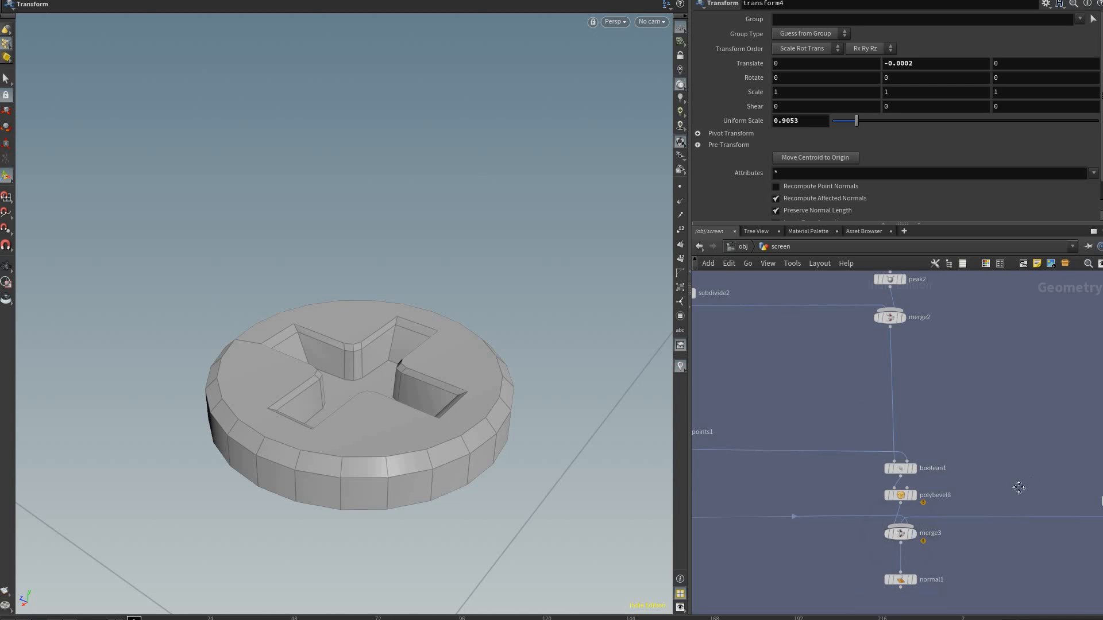
middle_drag(934, 434, 1027, 439)
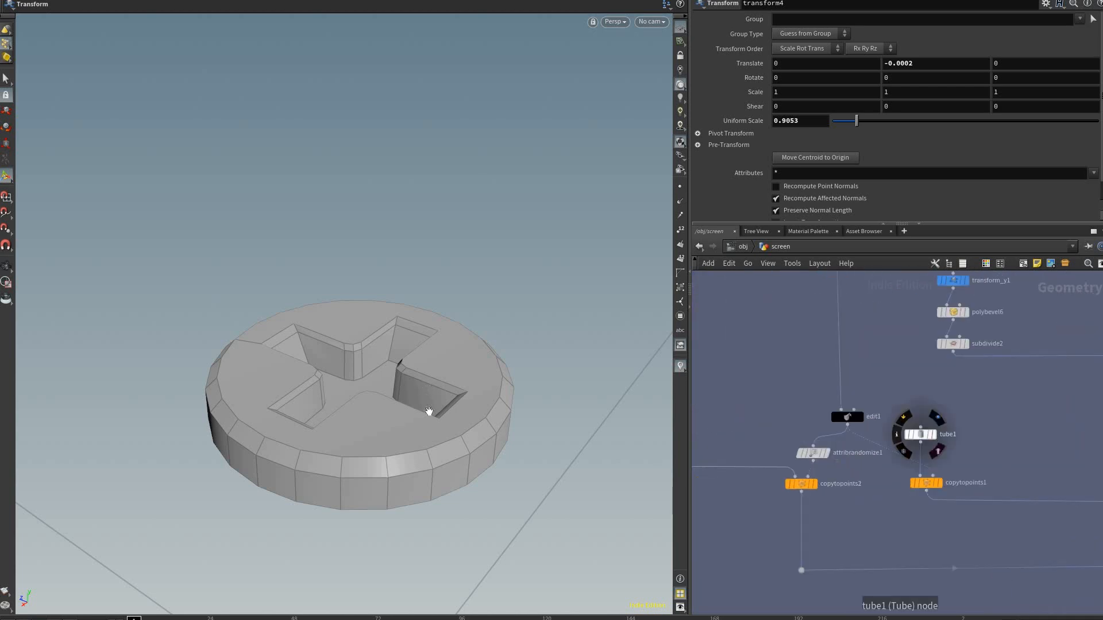
Step: Display and select tube1, and frame the cylinder used for cutting the screw holes
click(921, 434)
click(937, 417)
key(h)
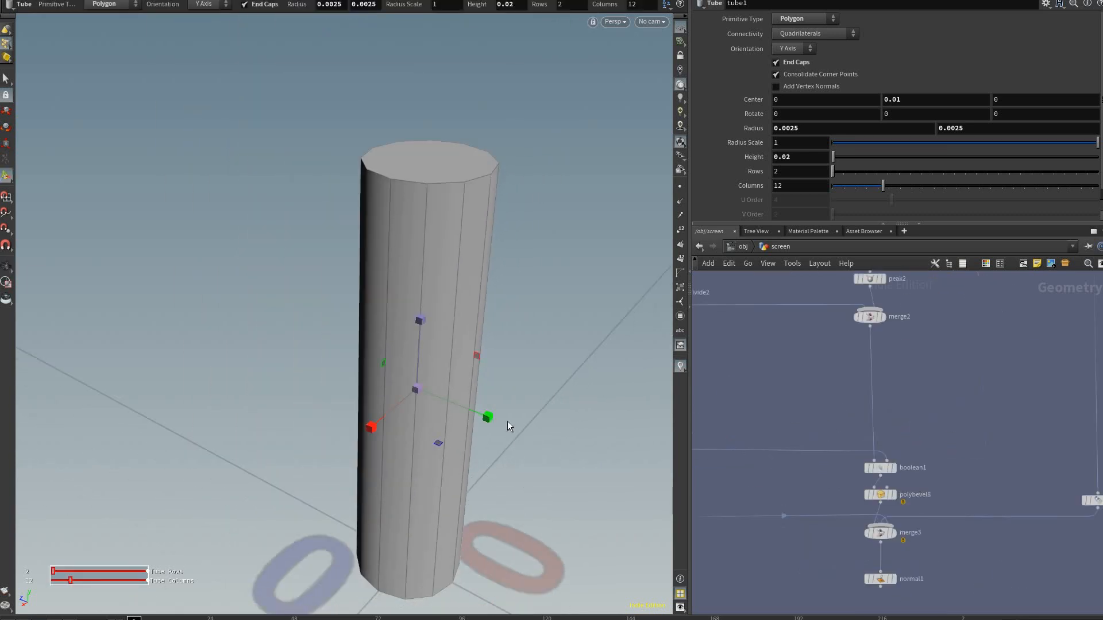
Step: Display and select normal1, and inspect a recessed screw on the finished frame up close
click(893, 580)
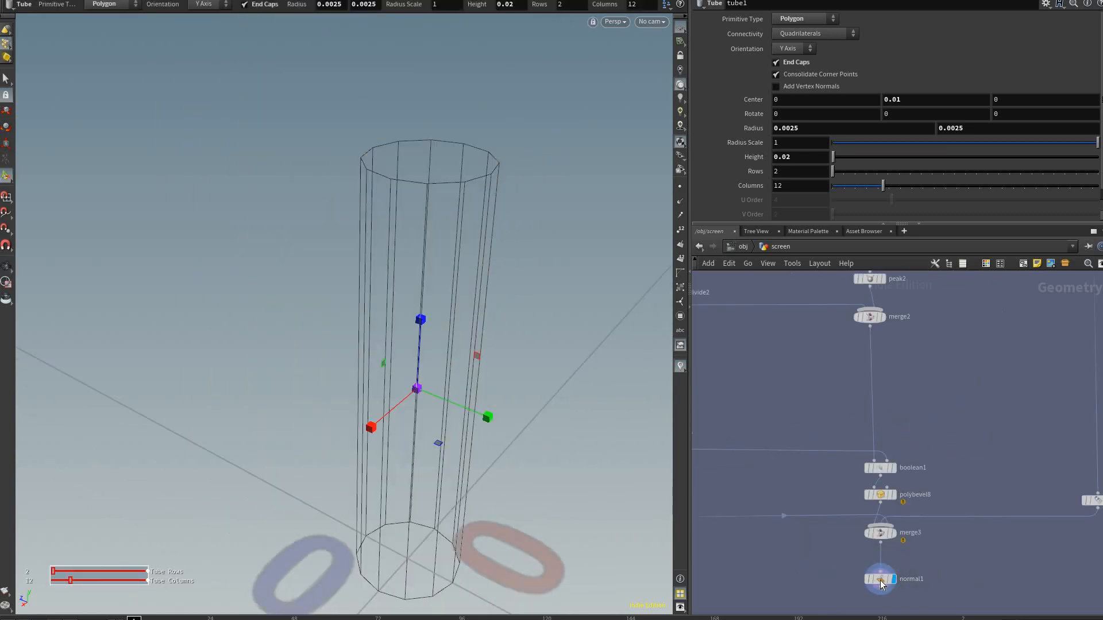
key(Escape)
key(f)
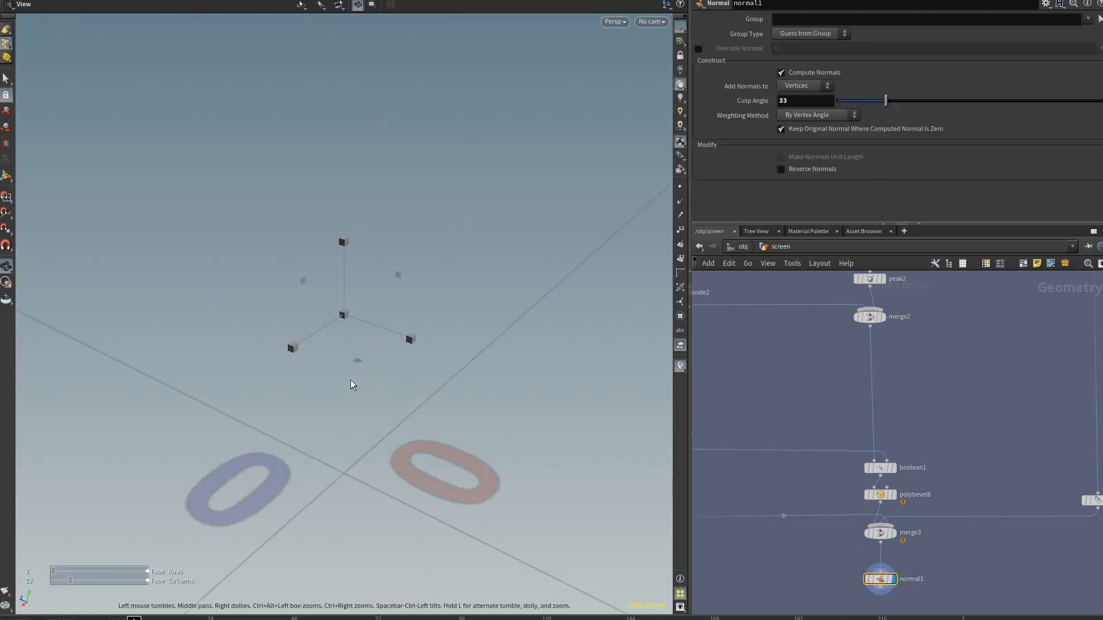
key(h)
scroll(382, 354, up, 6)
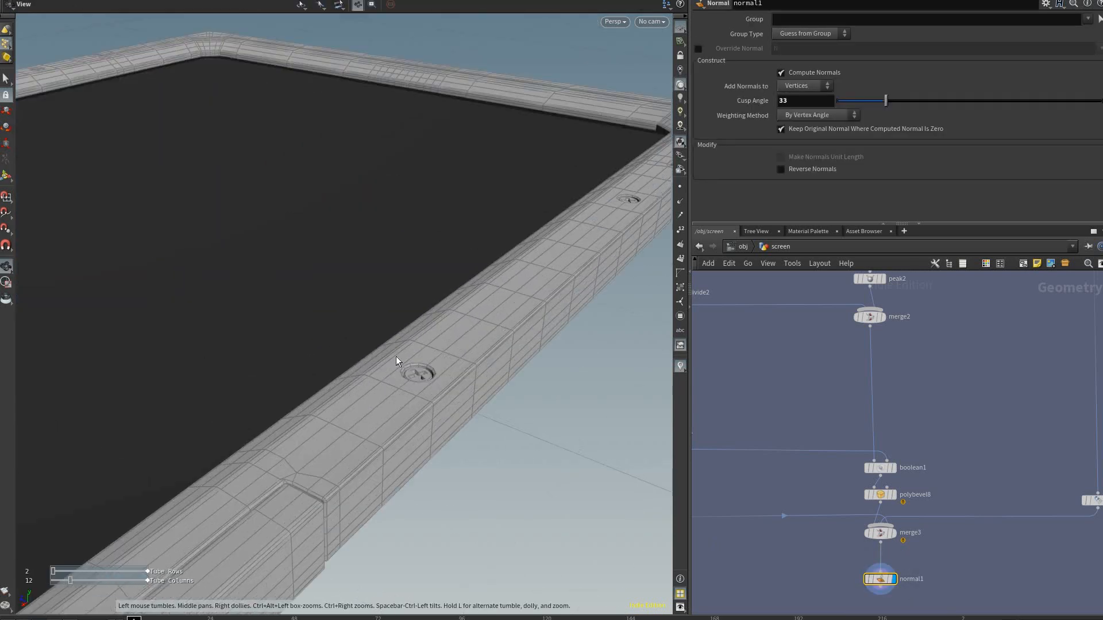
scroll(405, 366, up, 4)
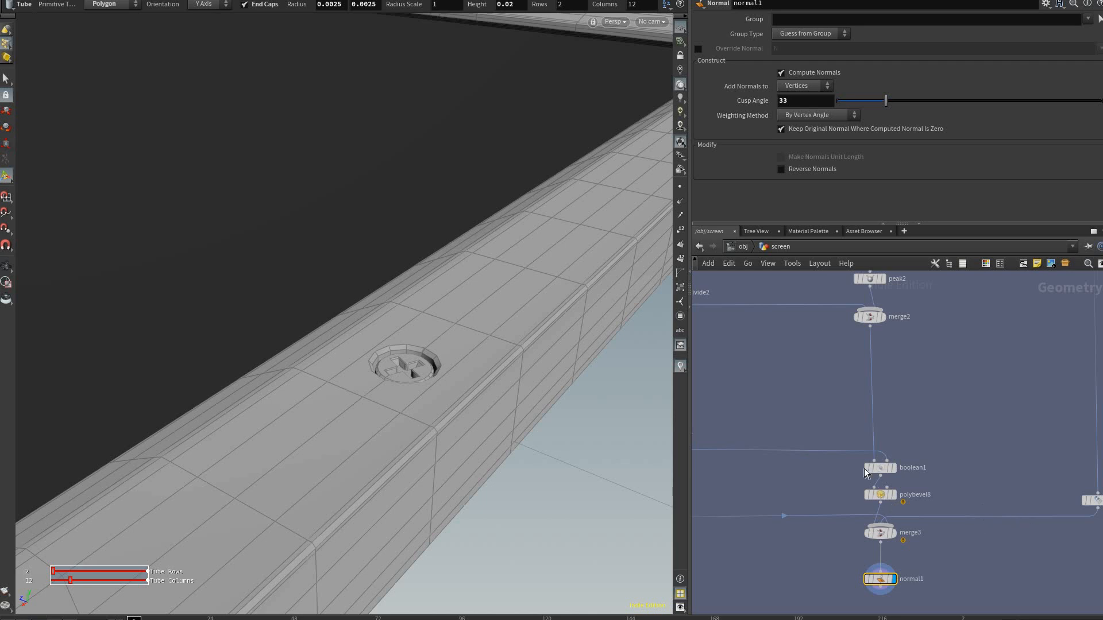
Step: Select tube1 above copytopoints1, and inspect the screw placement around the whole screen frame
middle_drag(861, 488, 1090, 569)
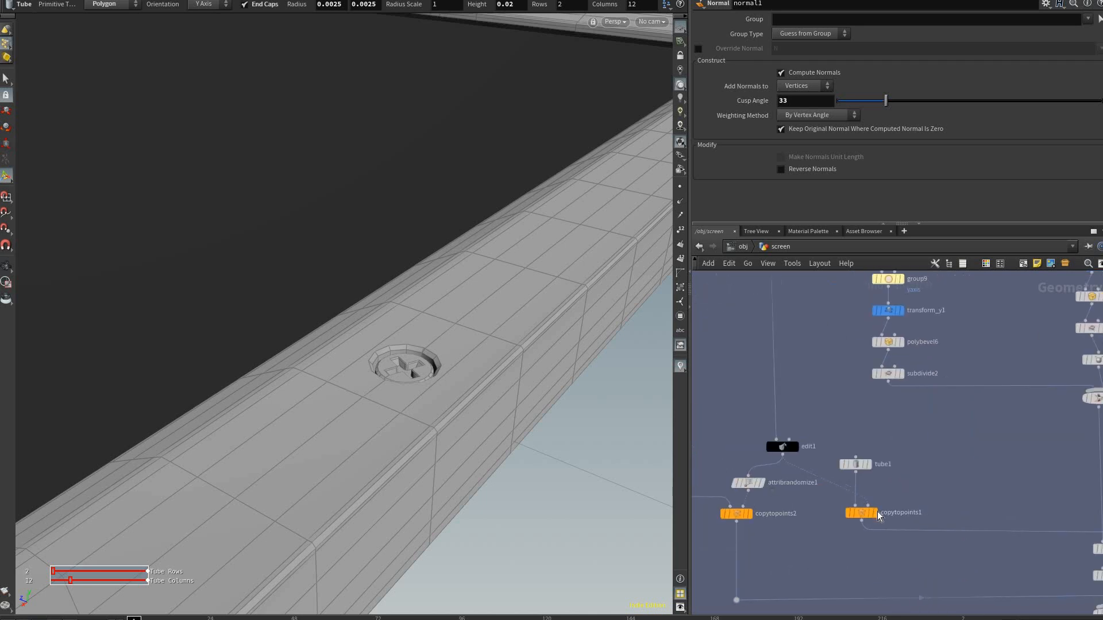
click(856, 464)
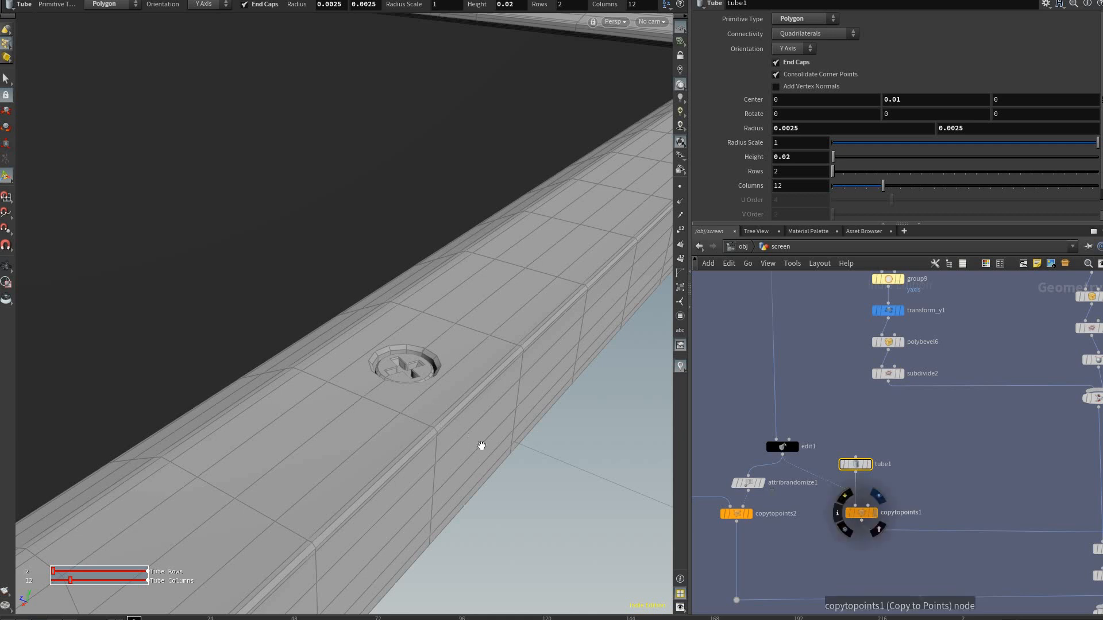
key(Escape)
drag(515, 450, 820, 404)
right_drag(820, 405, 486, 419)
drag(486, 419, 469, 435)
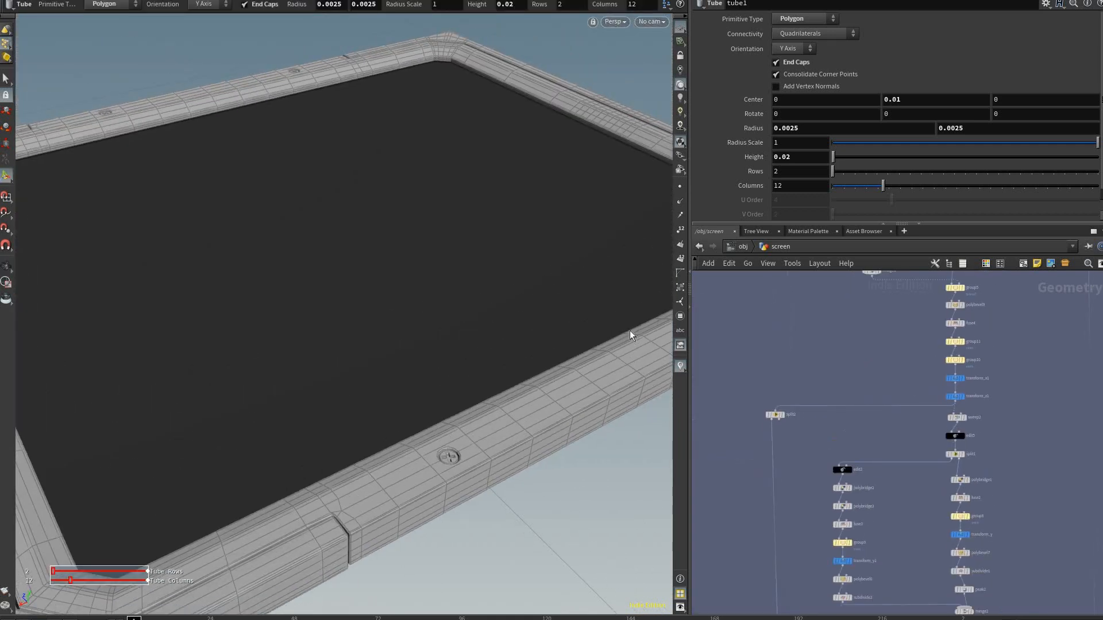
Step: Select grid2 at the start of the network, try reducing its first size value to 0.258129, and undo the resize
drag(303, 482, 659, 343)
key(Return)
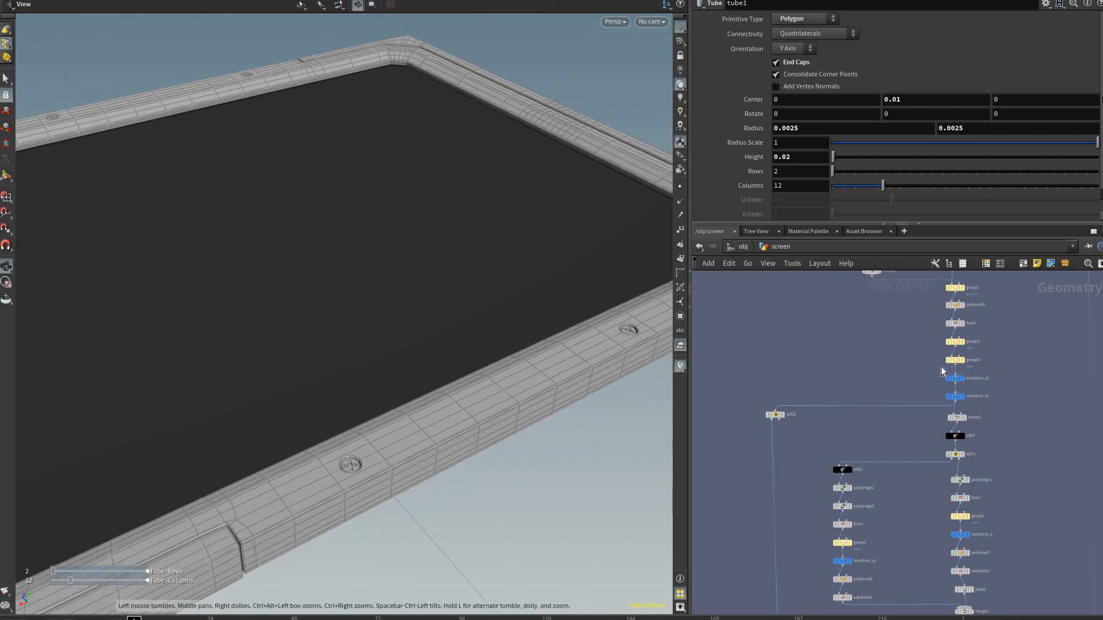
alt+middle_drag(411, 391, 472, 376)
middle_drag(951, 365, 944, 572)
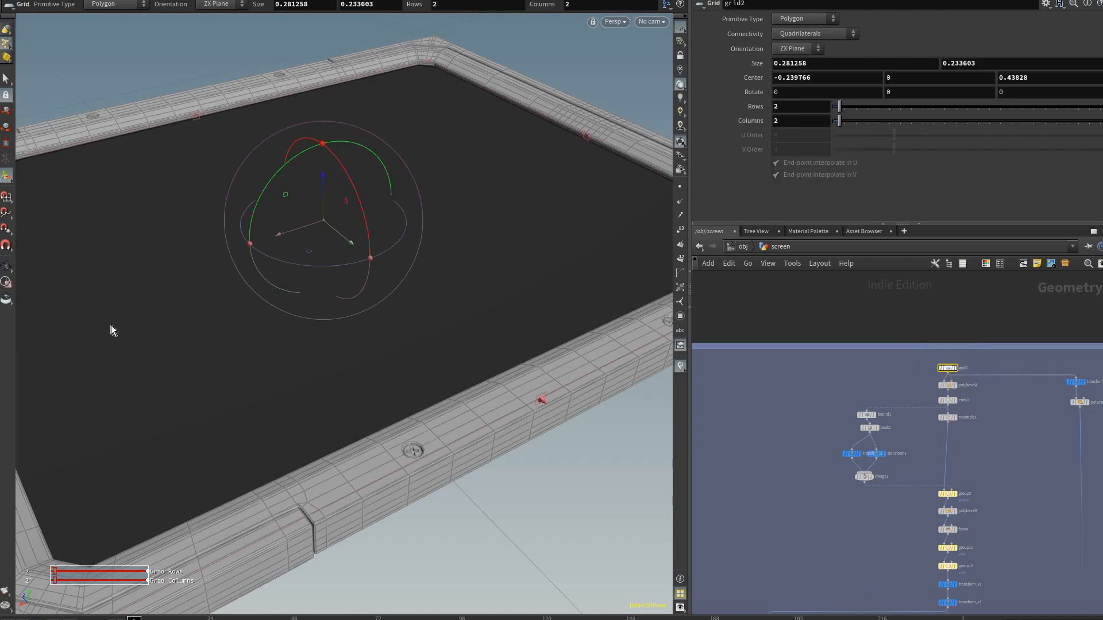
alt+middle_drag(111, 325, 189, 314)
alt+middle_drag(423, 355, 462, 359)
mouse_move(536, 413)
middle_down()
mouse_move(546, 417)
mouse_move(529, 415)
middle_up()
alt+drag(529, 414, 536, 414)
key(Return)
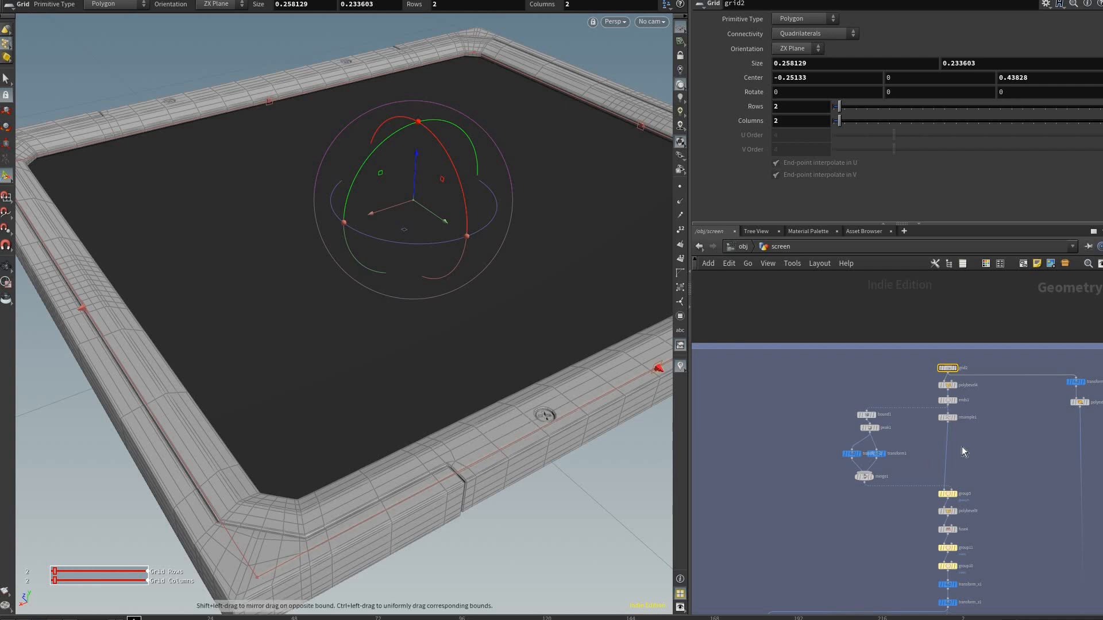
alt+middle_drag(630, 420, 590, 417)
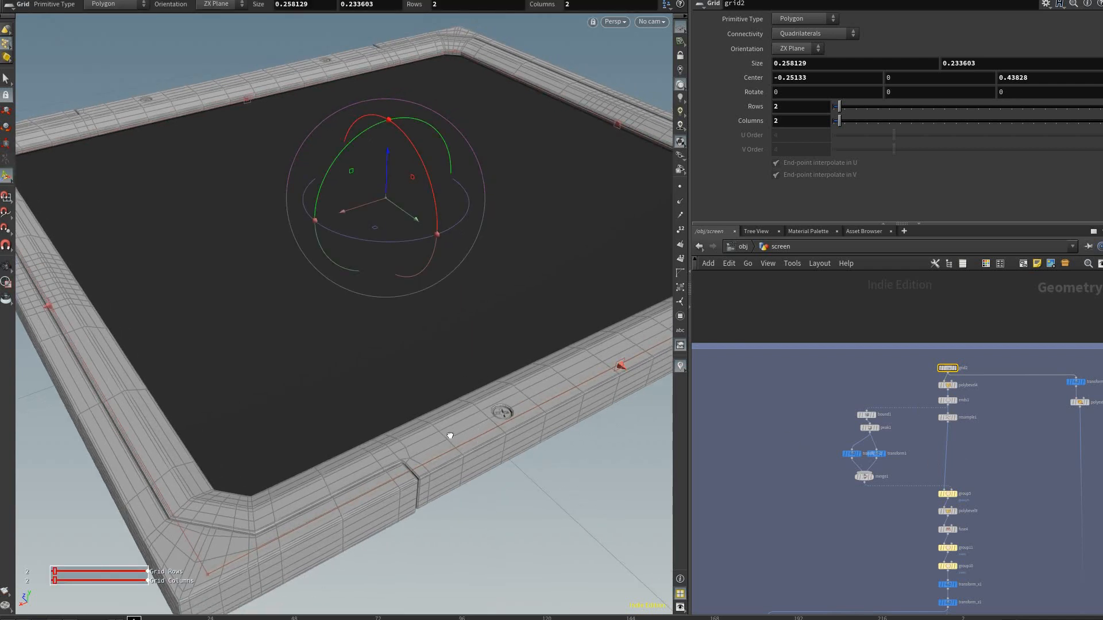
key(ctrl+z)
Step: Display and select transform_z1 and sweep2 in turn to compare the outline curve with the swept frame
alt+drag(1029, 558, 923, 399)
scroll(922, 396, up, 6)
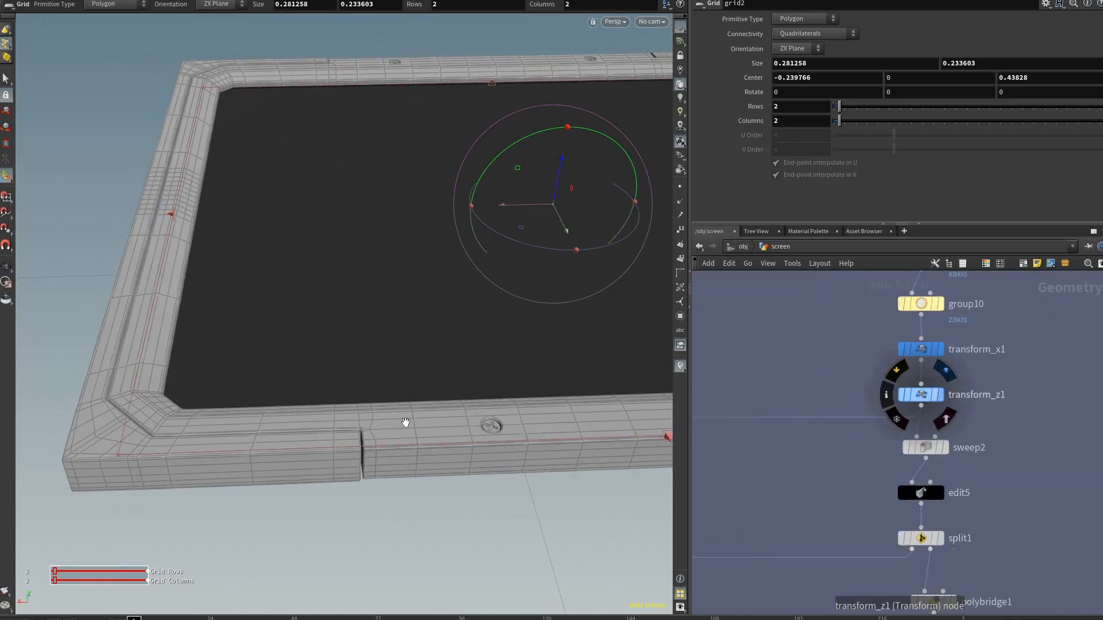
click(945, 371)
click(921, 394)
alt+drag(453, 406, 405, 422)
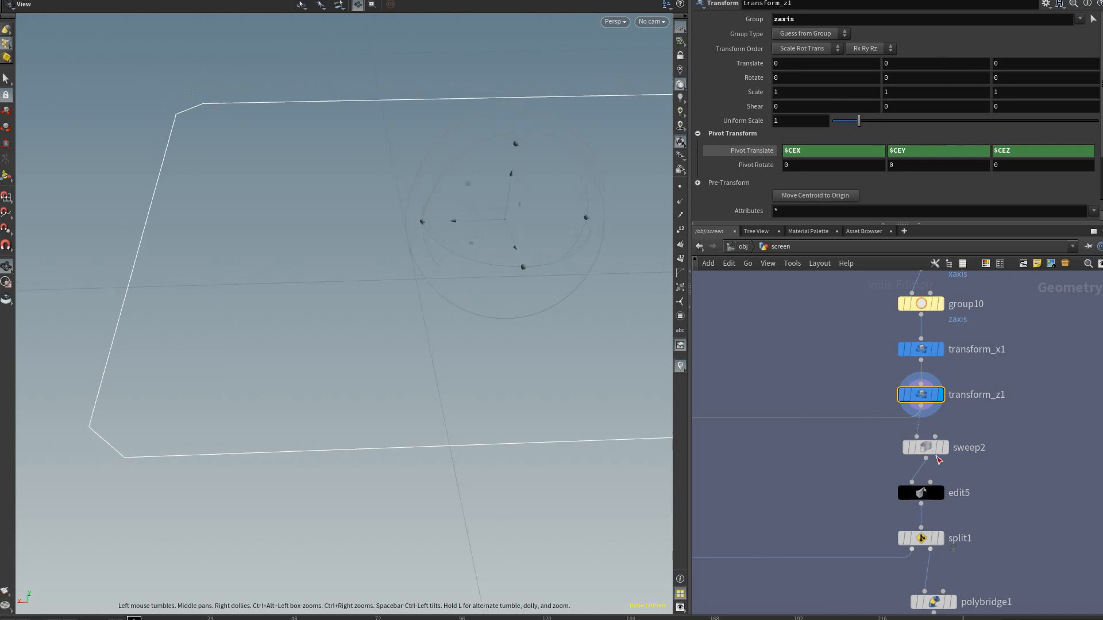
click(945, 448)
click(926, 448)
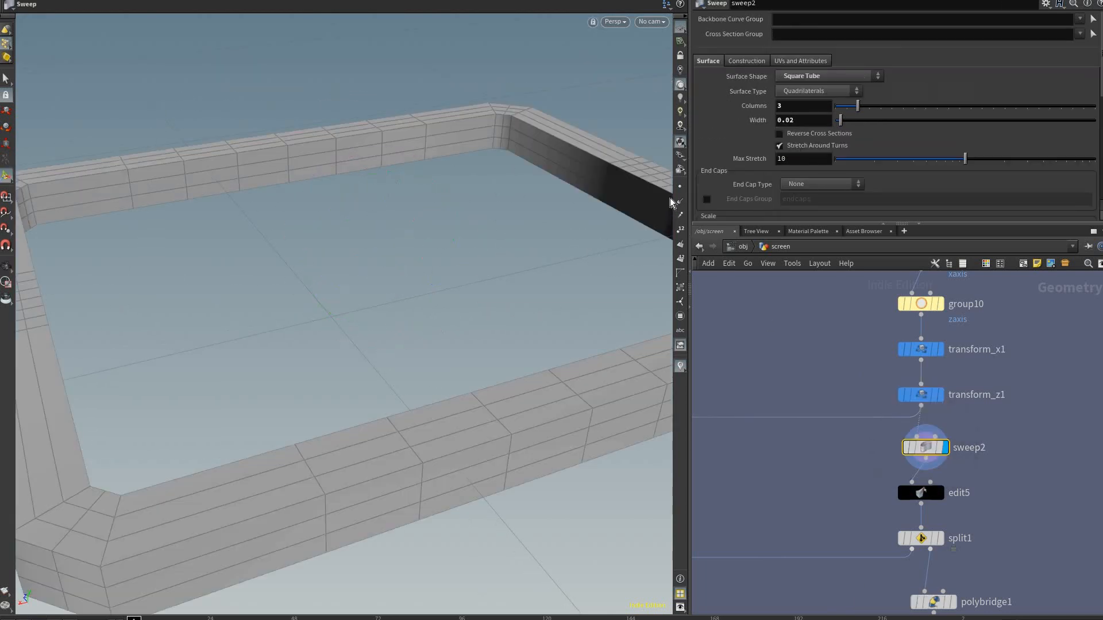
Step: Return the display and selection to transform_z1, and inspect the outline with its points shown
click(940, 394)
click(921, 395)
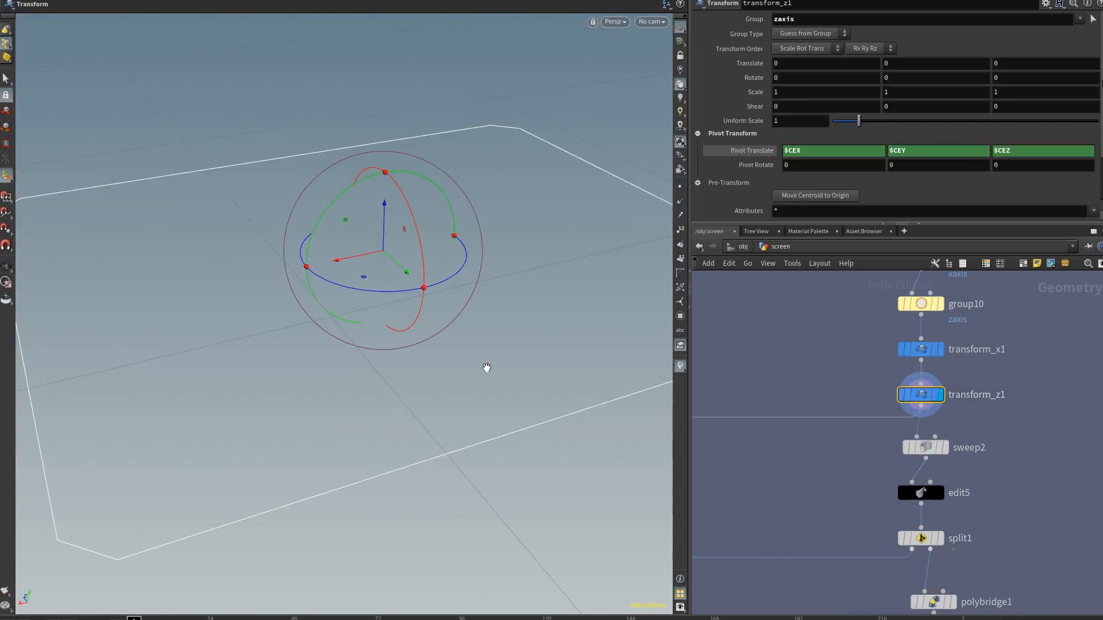
alt+right_drag(155, 259, 840, 385)
alt+middle_drag(517, 428, 497, 444)
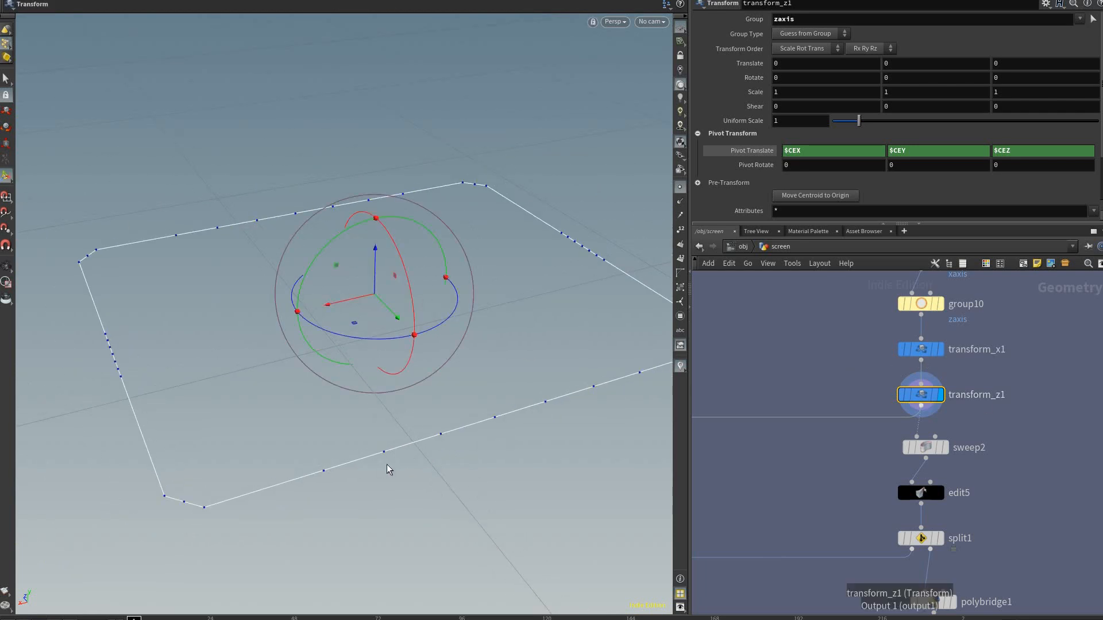
Step: Display and select split2 to inspect its extracted points, and display transform_z1 to compare them with the full outline
middle_drag(770, 498, 864, 484)
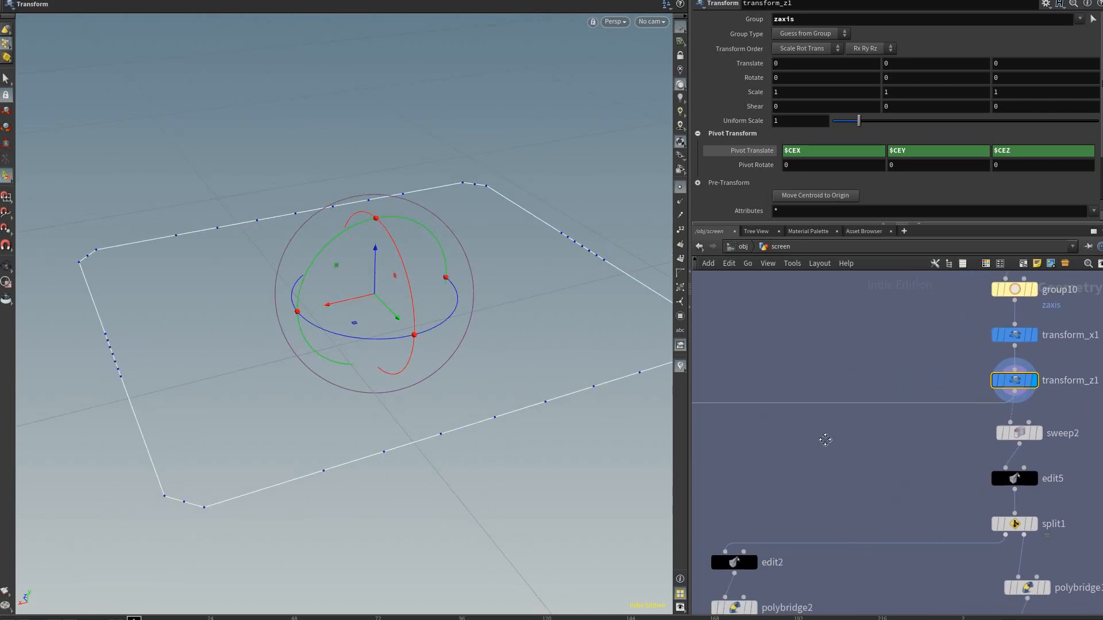
middle_drag(820, 394, 970, 374)
middle_drag(779, 391, 854, 376)
mouse_move(775, 391)
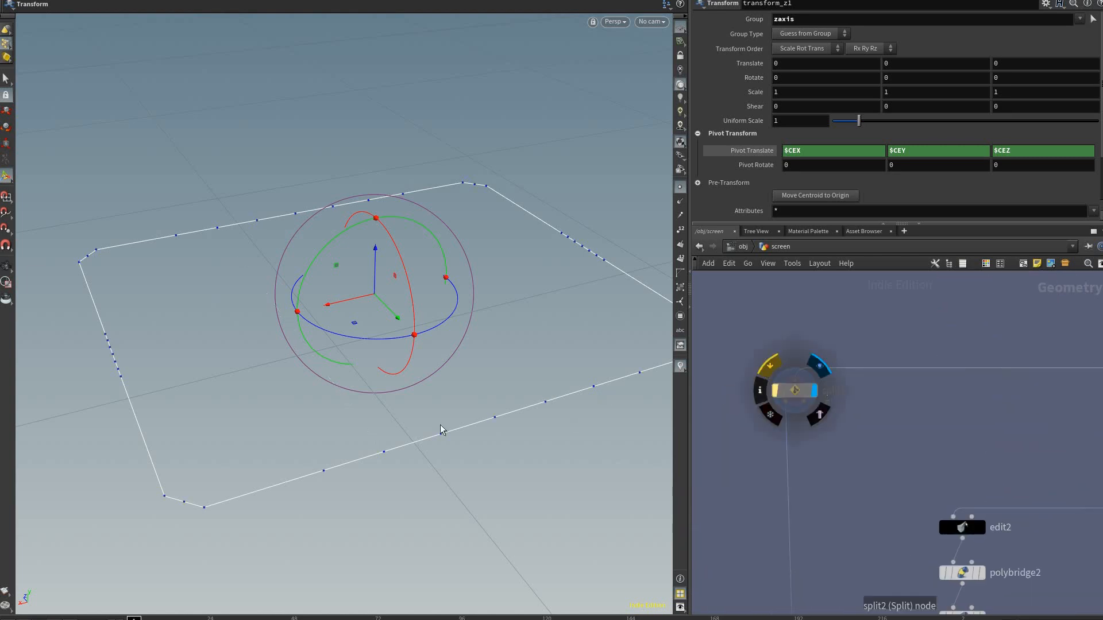
click(795, 391)
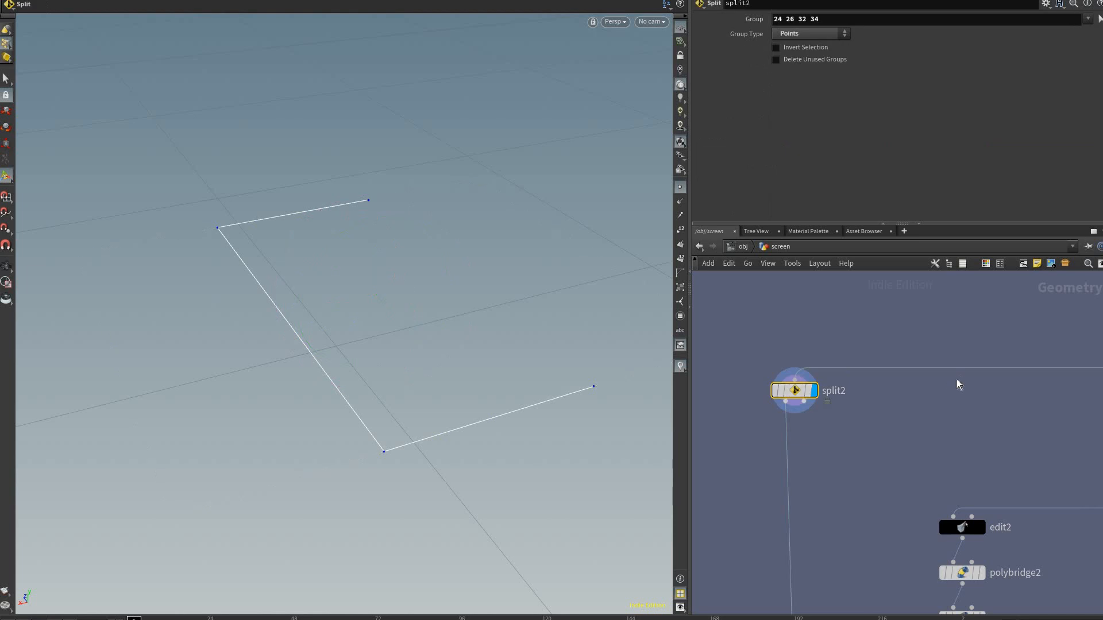
middle_drag(956, 380, 653, 413)
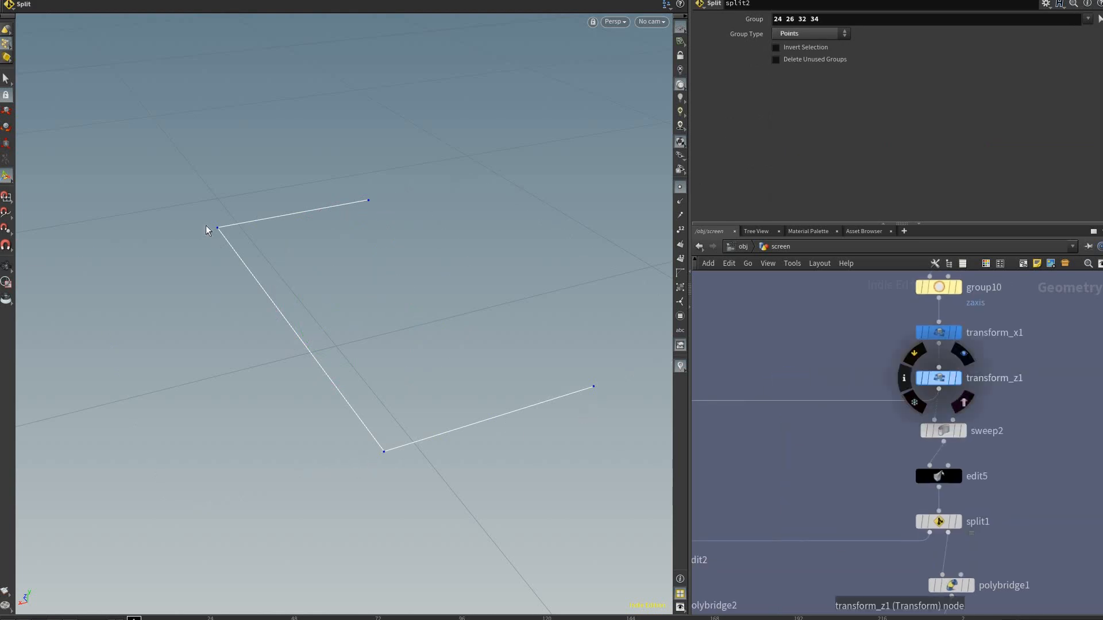
click(958, 378)
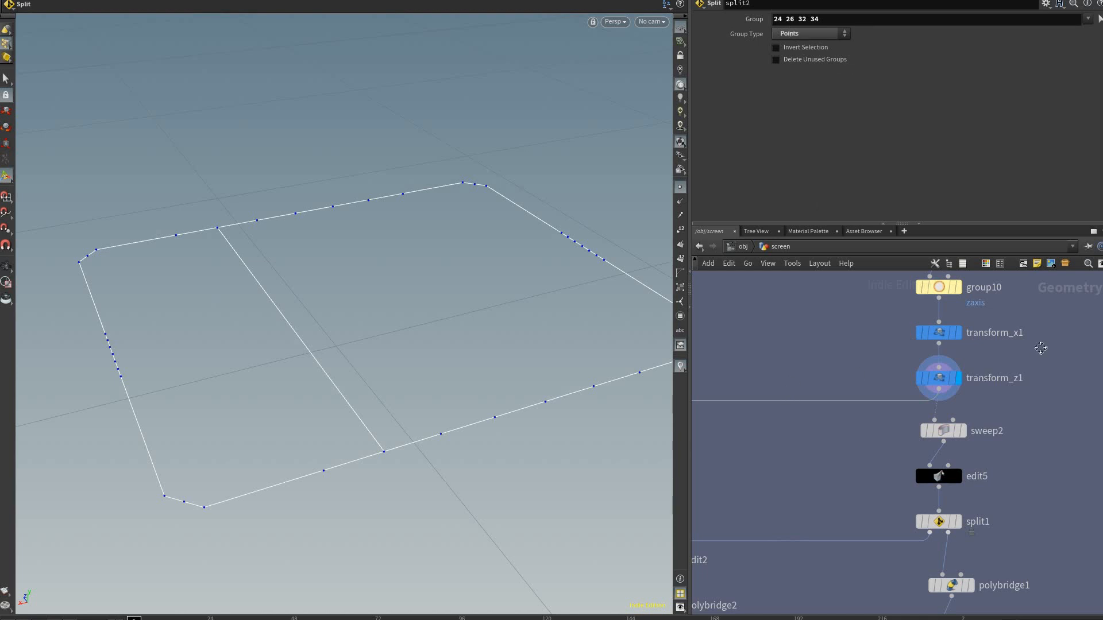
Step: Follow split2's output down the network, and display and select edit1 to inspect the scaled points
middle_drag(907, 370, 1102, 331)
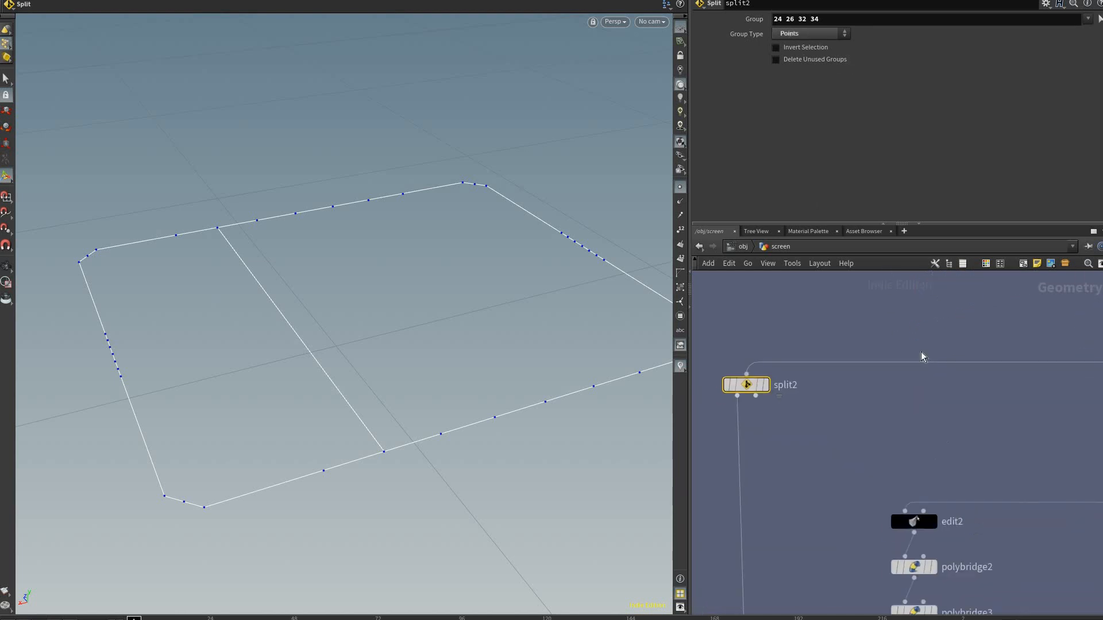
middle_drag(784, 613, 860, 411)
middle_drag(847, 614, 865, 484)
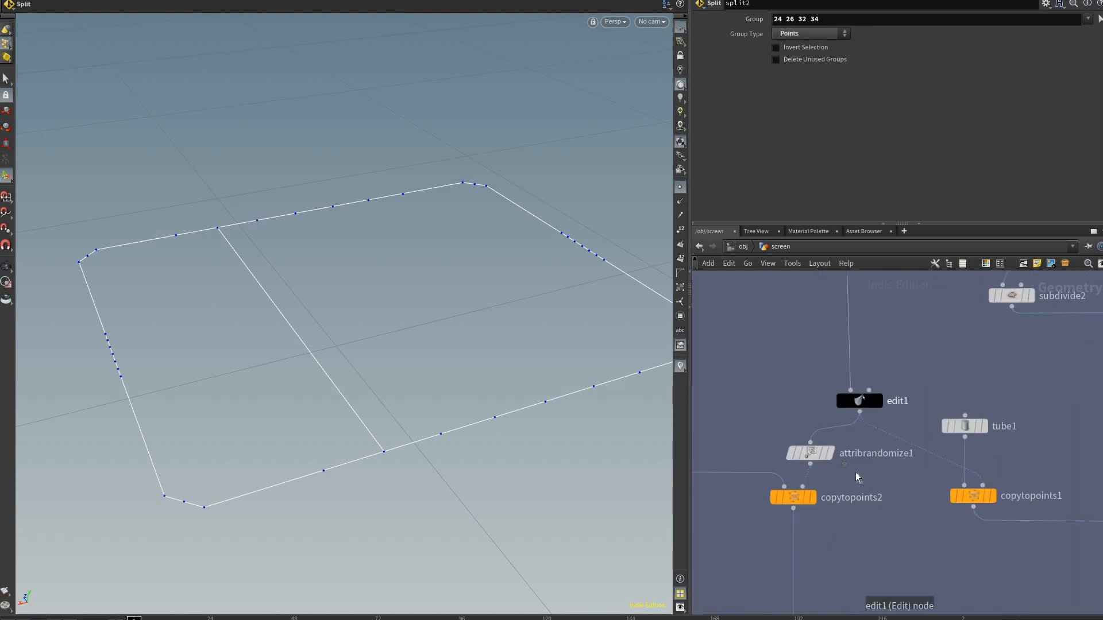
middle_drag(904, 276, 843, 613)
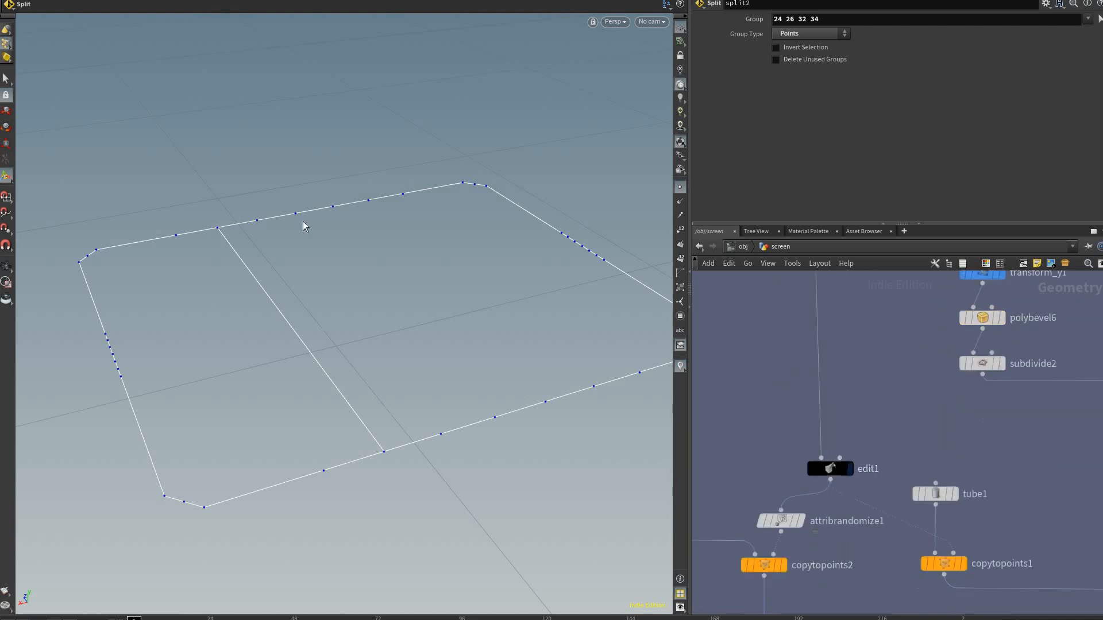
click(830, 469)
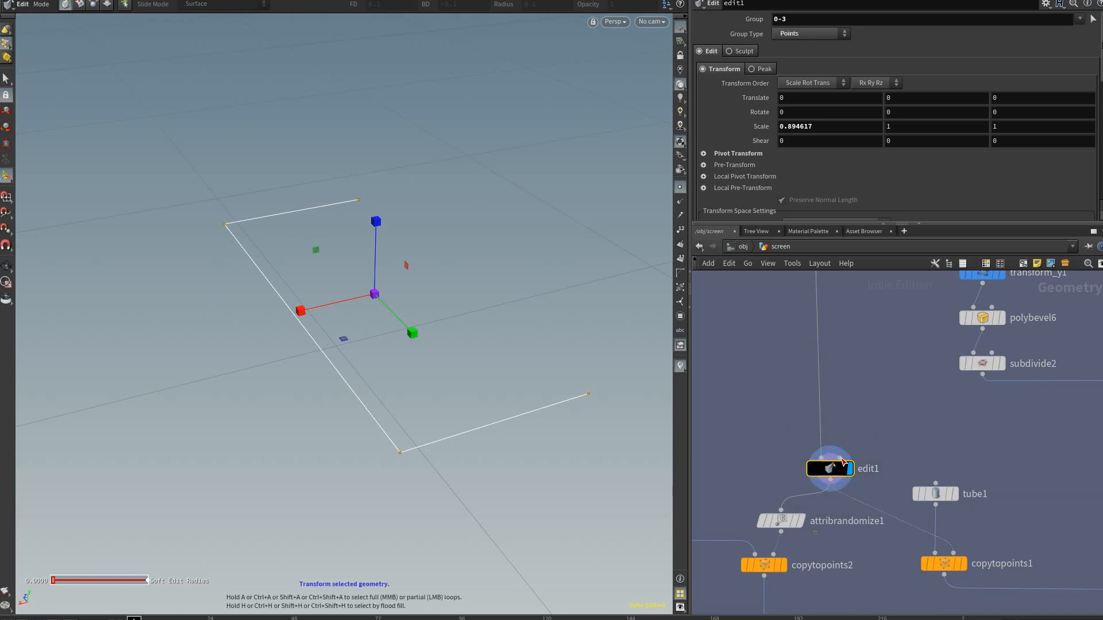
Step: Display copytopoints1 and select tube1 to inspect the cylinders copied onto the edited points
middle_drag(967, 565, 922, 533)
click(921, 535)
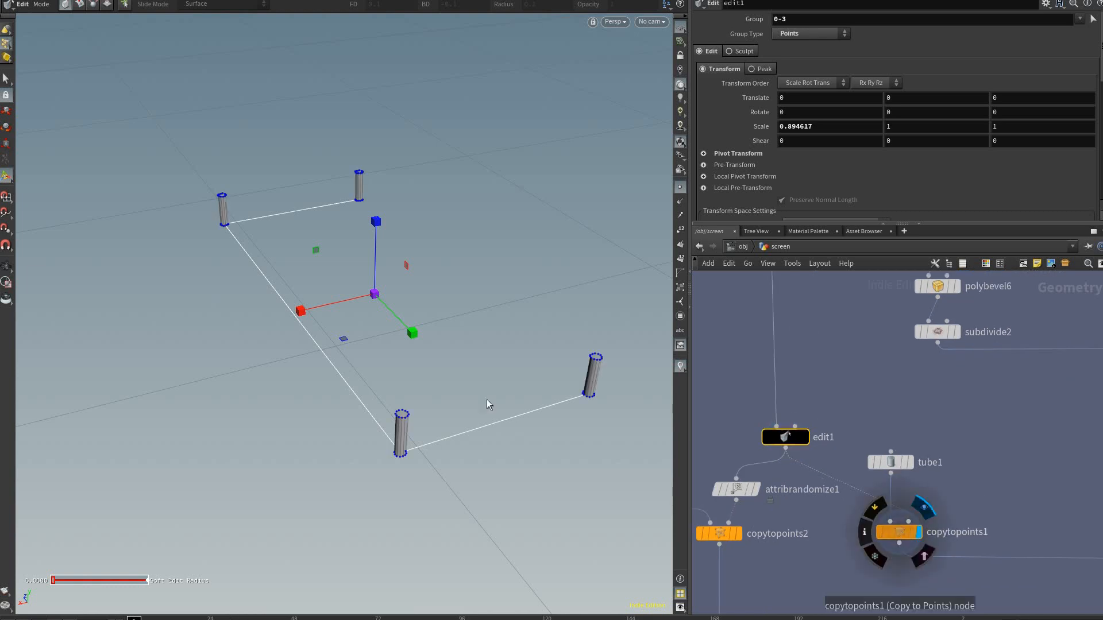
click(223, 223)
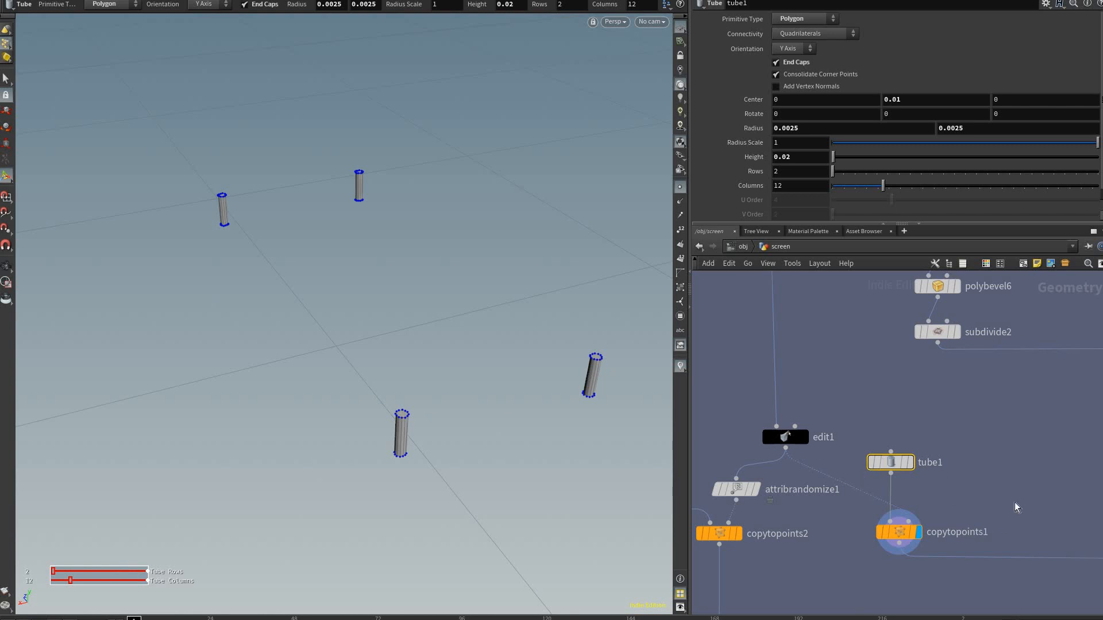
Step: Display and select boolean1 and merge2 in turn to compare the frame with and without the screw holes, ending on boolean1
middle_drag(1073, 545, 811, 480)
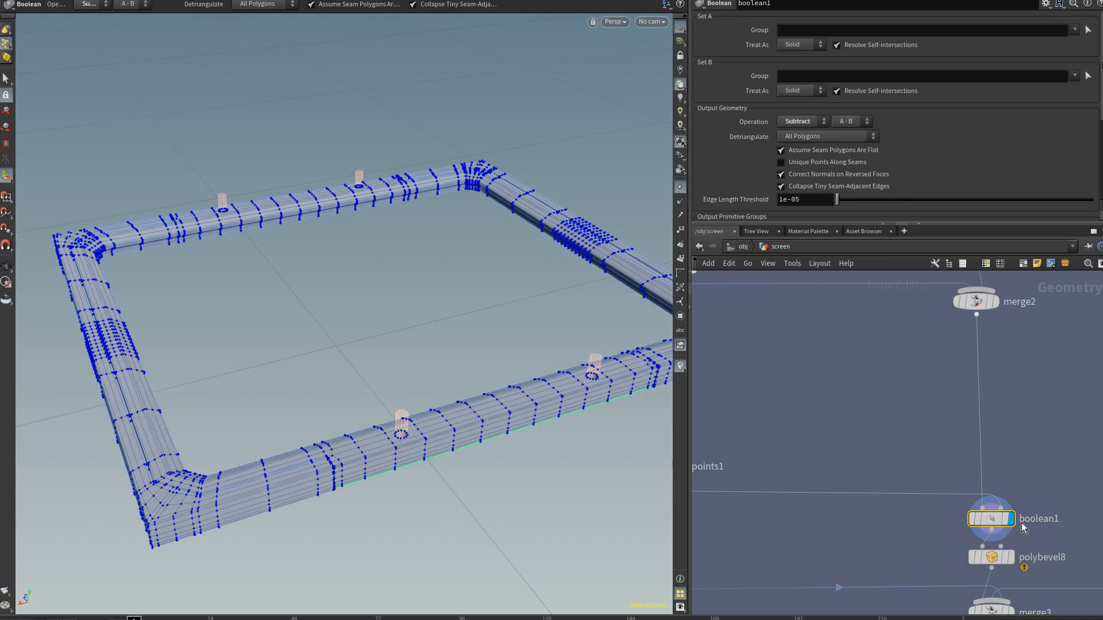
click(1000, 278)
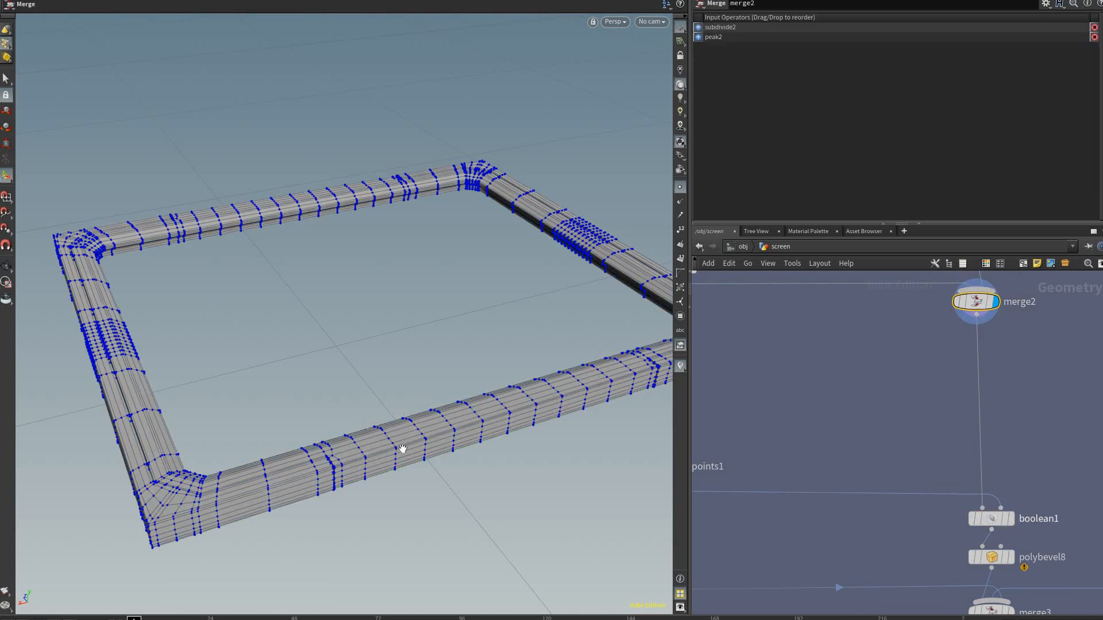
click(1009, 519)
scroll(403, 491, up, 5)
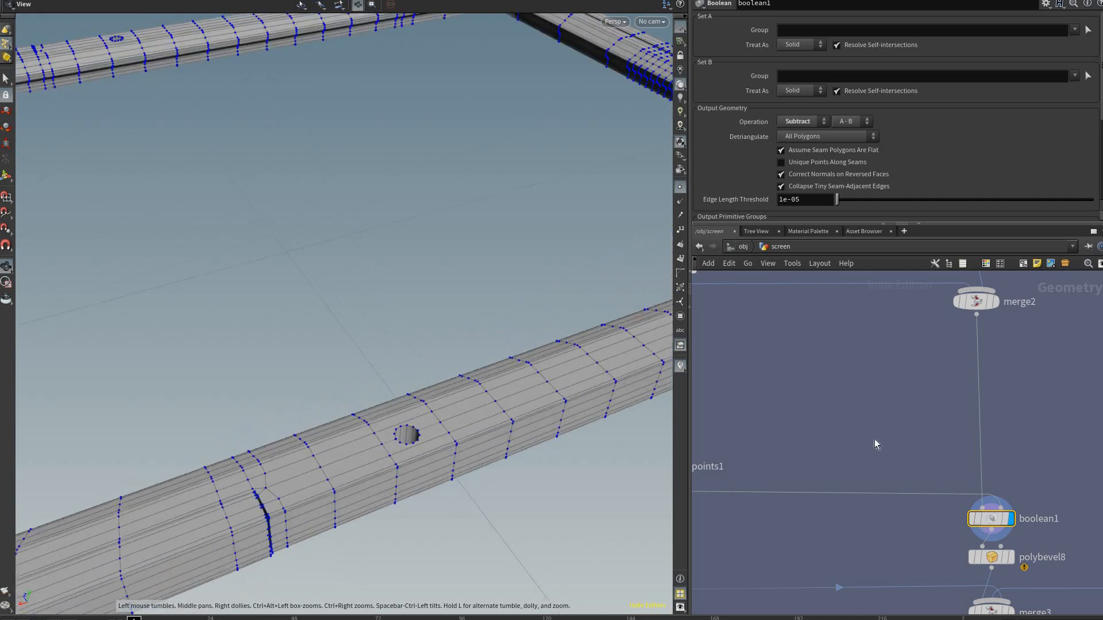
key(1)
scroll(874, 442, up, 2)
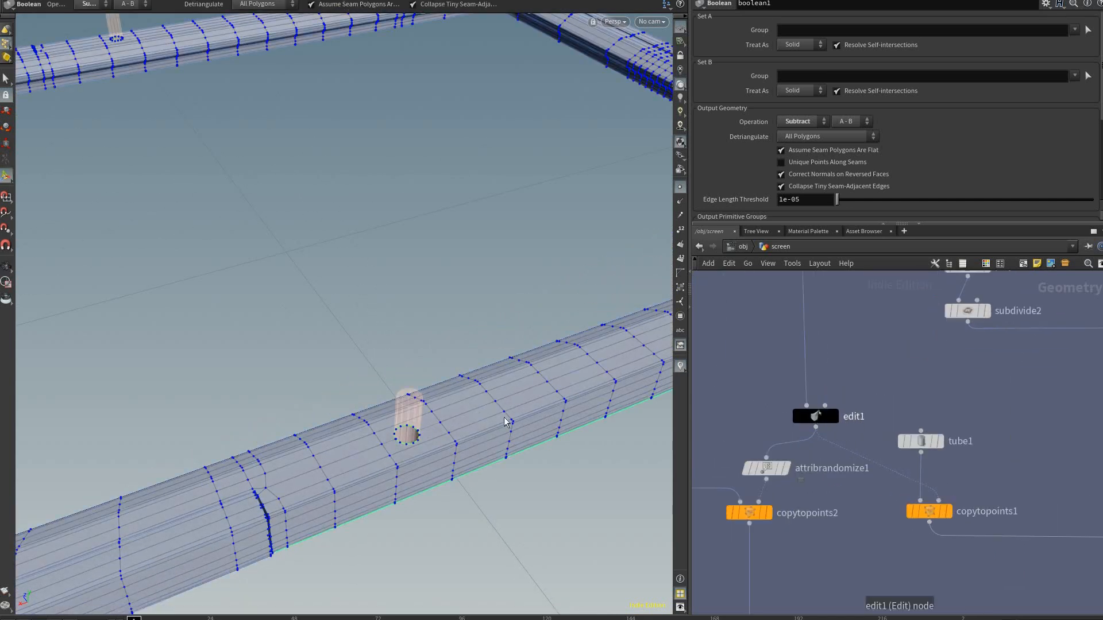
Step: Display and select edit1 and copytopoints2 to inspect the screwheads placed on the points, and select tube1 for comparison
click(815, 417)
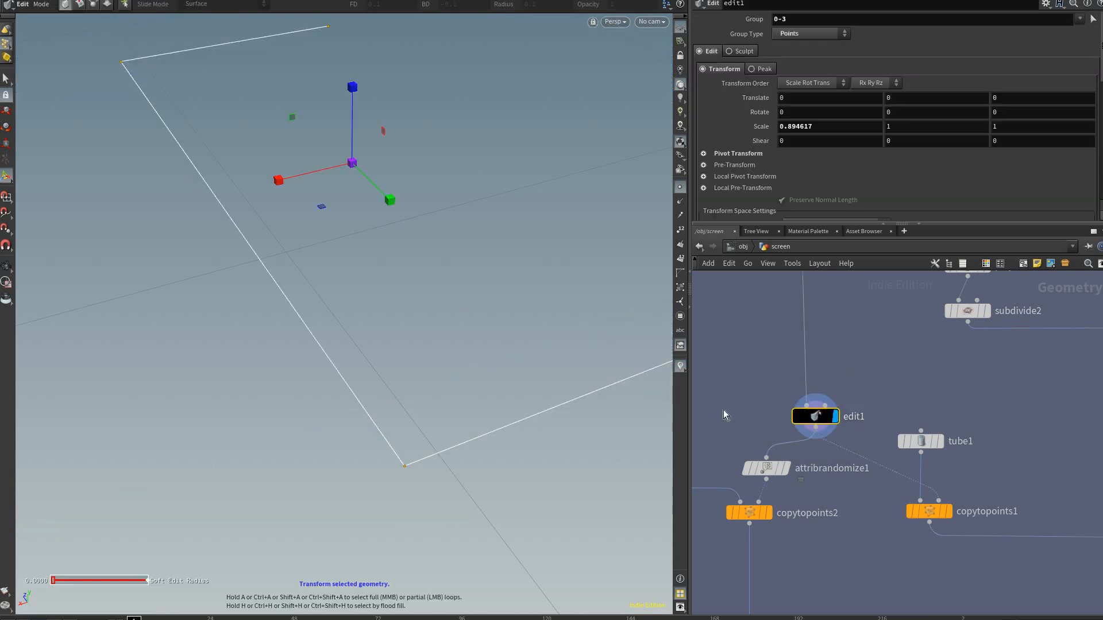
key(space)
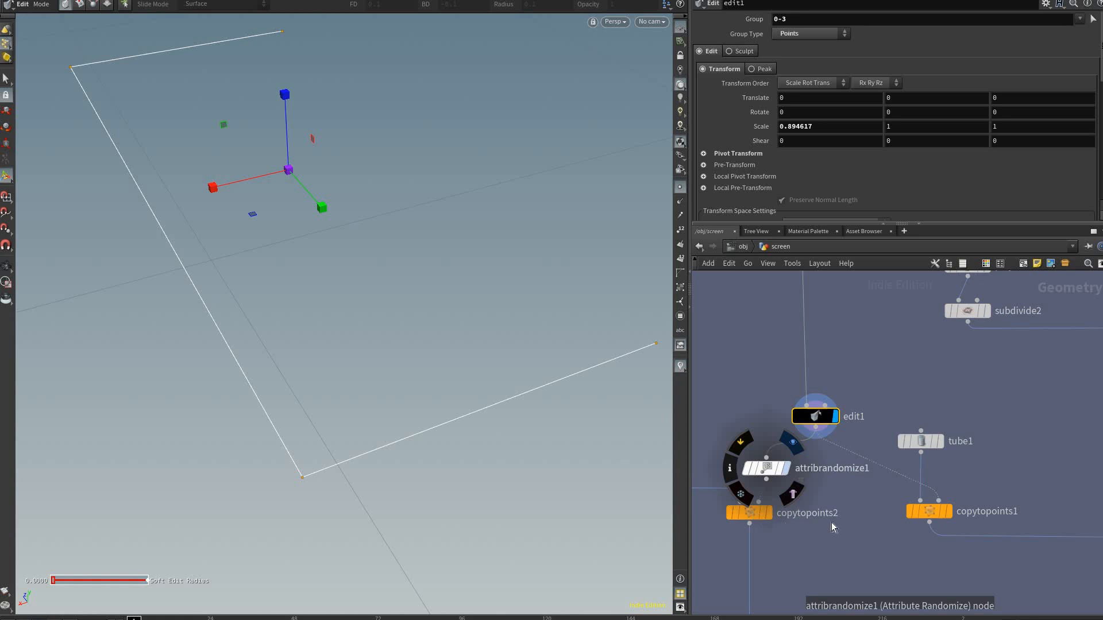
click(776, 486)
click(750, 512)
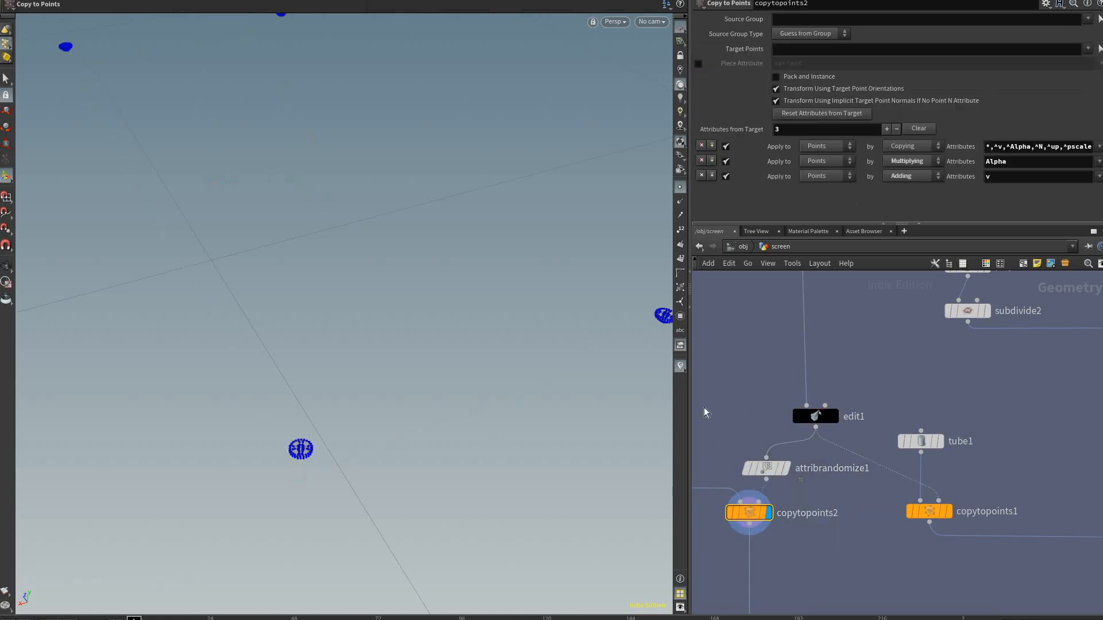
click(951, 442)
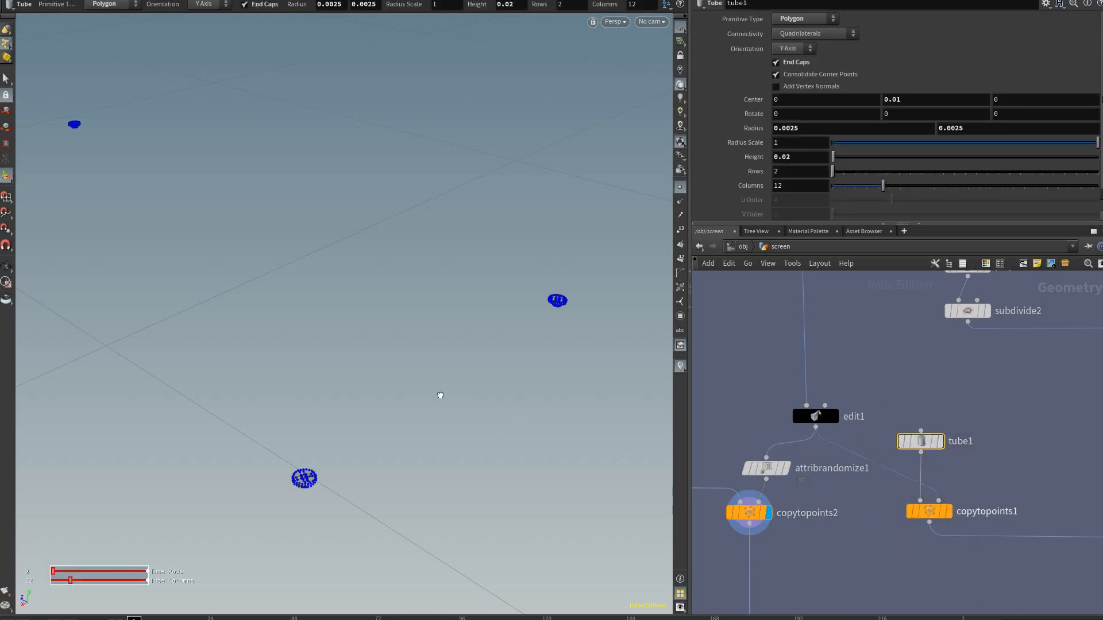
Step: Select attribrandomize1 while copytopoints2 stays displayed, and examine its orient settings and the screwheads' differing rotations
middle_drag(784, 450, 850, 443)
click(843, 467)
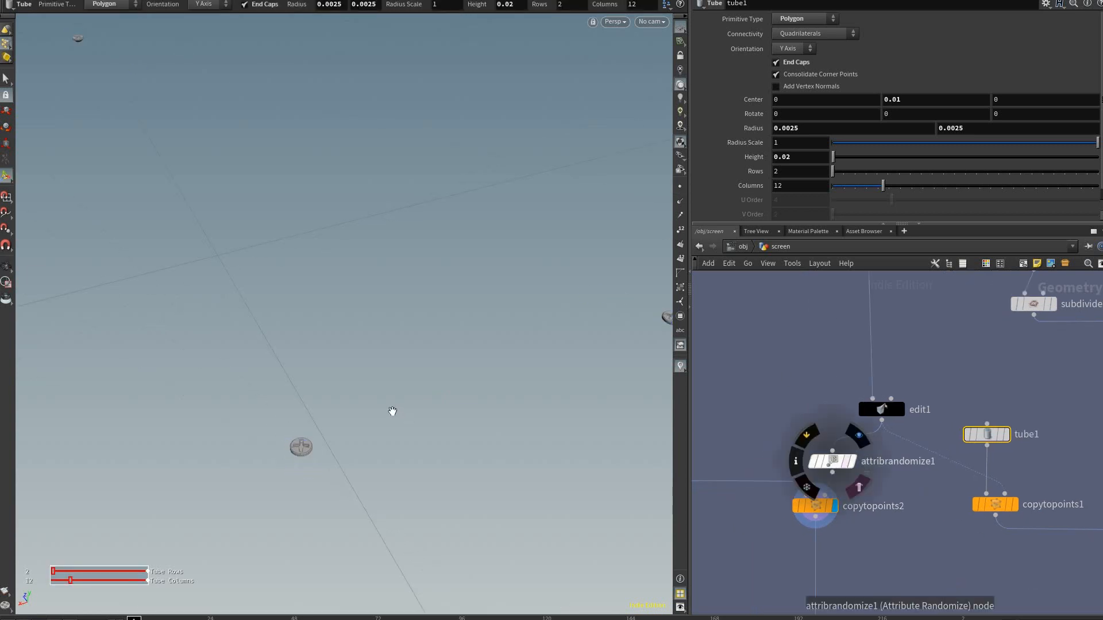
drag(586, 394, 439, 206)
drag(392, 570, 451, 428)
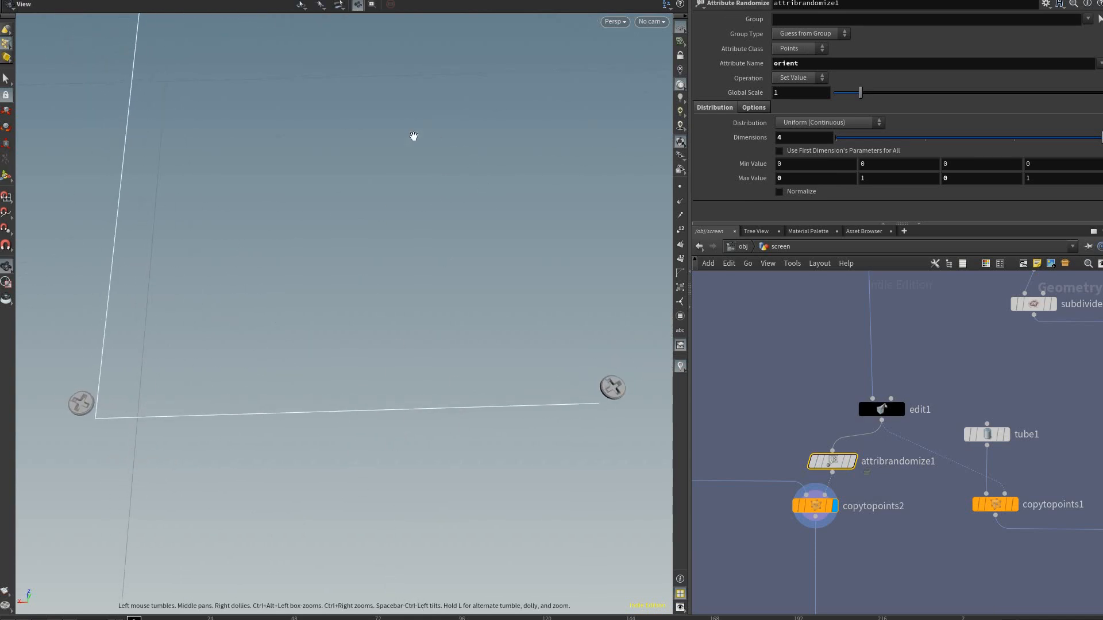
drag(414, 136, 523, 246)
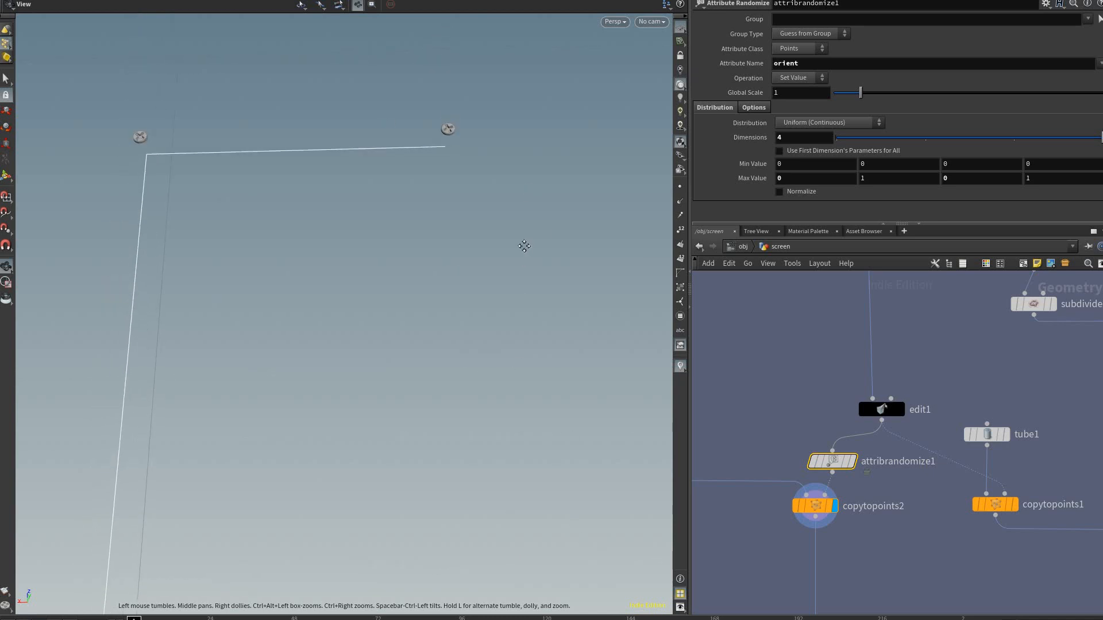
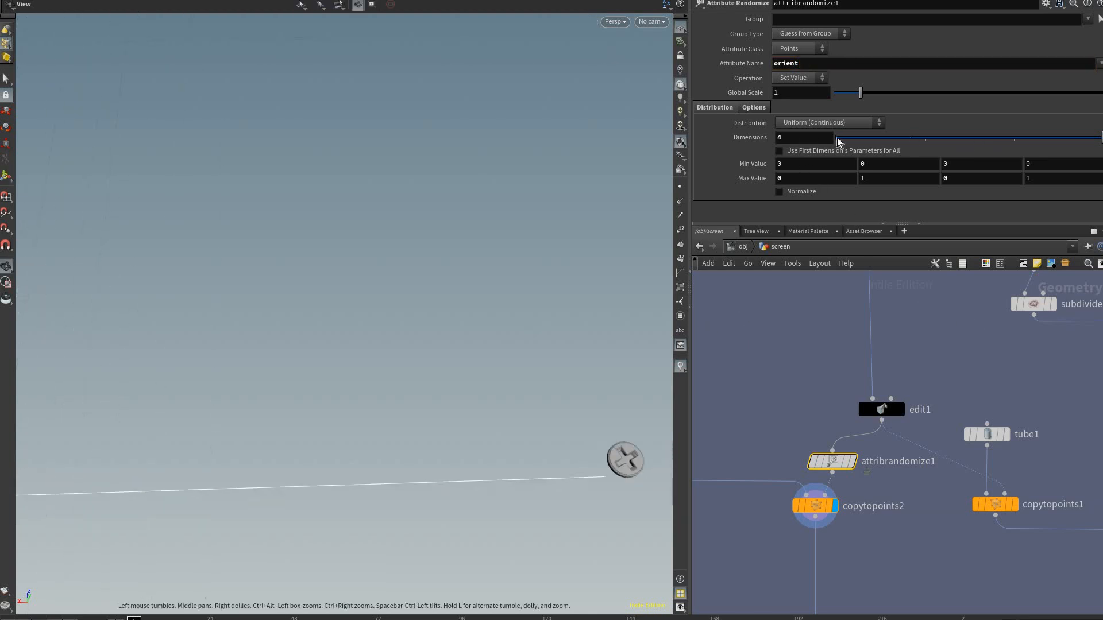
middle_drag(523, 287, 525, 287)
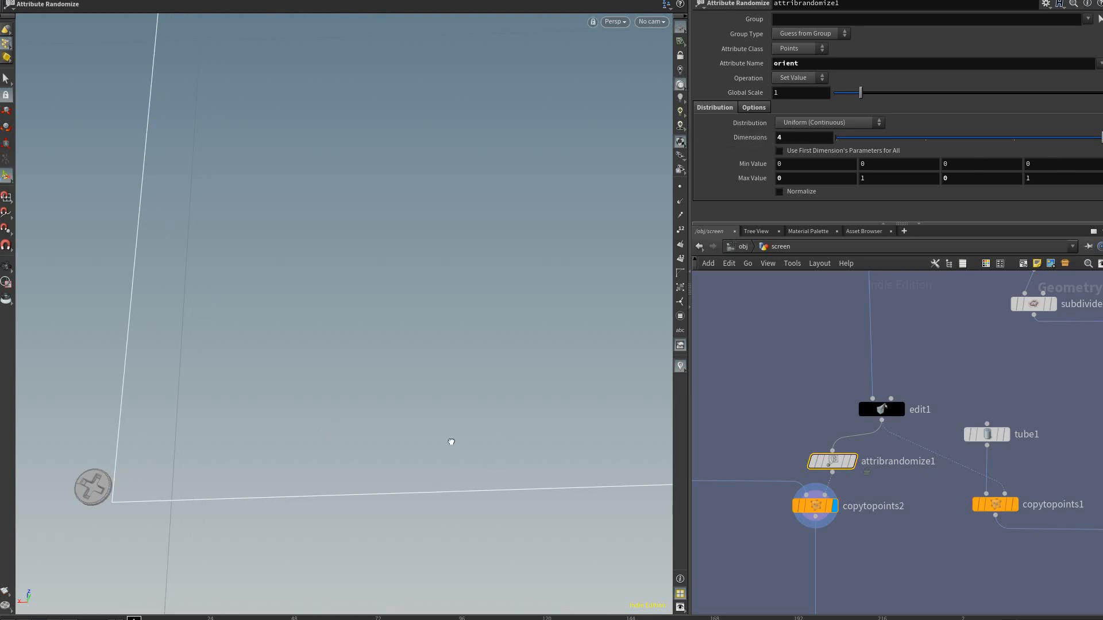
key(space)
scroll(441, 456, down, 3)
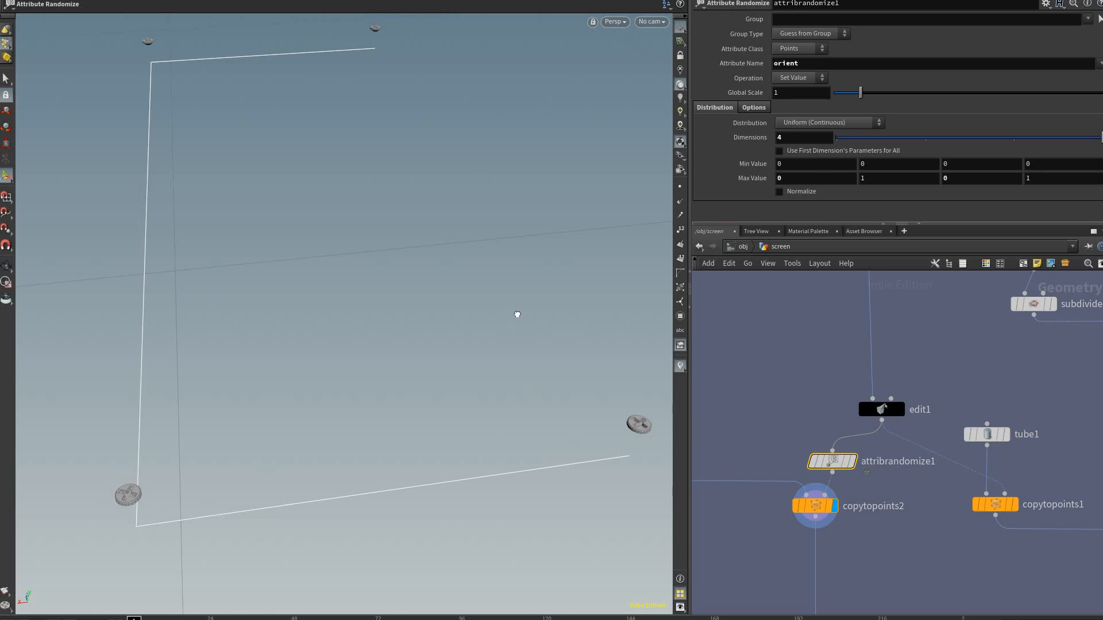
alt+drag(781, 448, 886, 312)
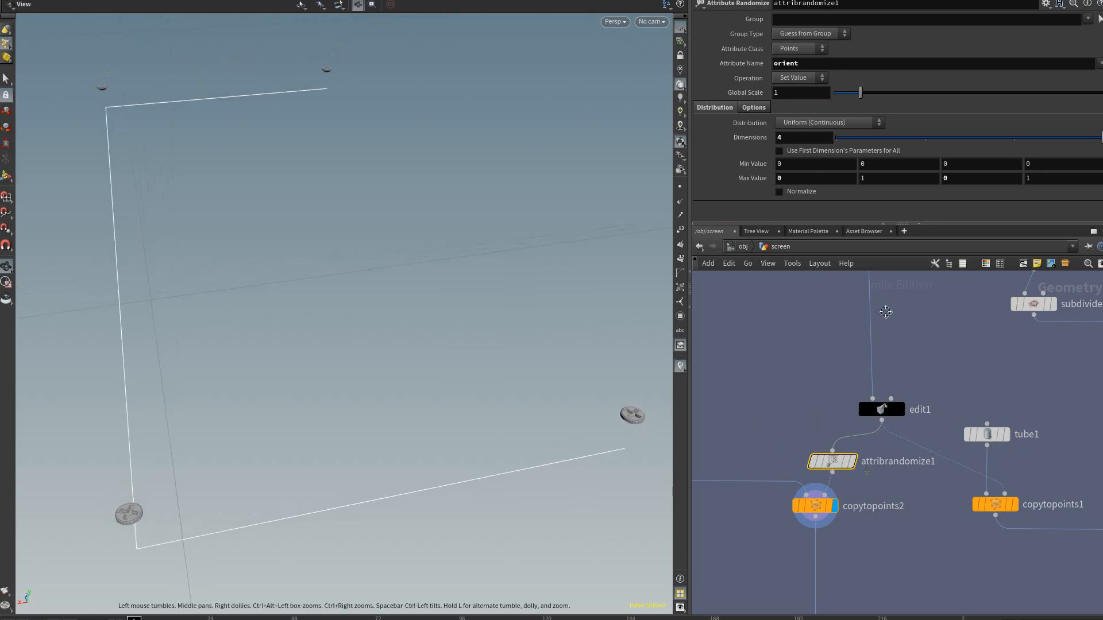
Step: Display and select merge3 to inspect the frame combined with the screwheads seated in their holes
middle_drag(694, 593, 798, 458)
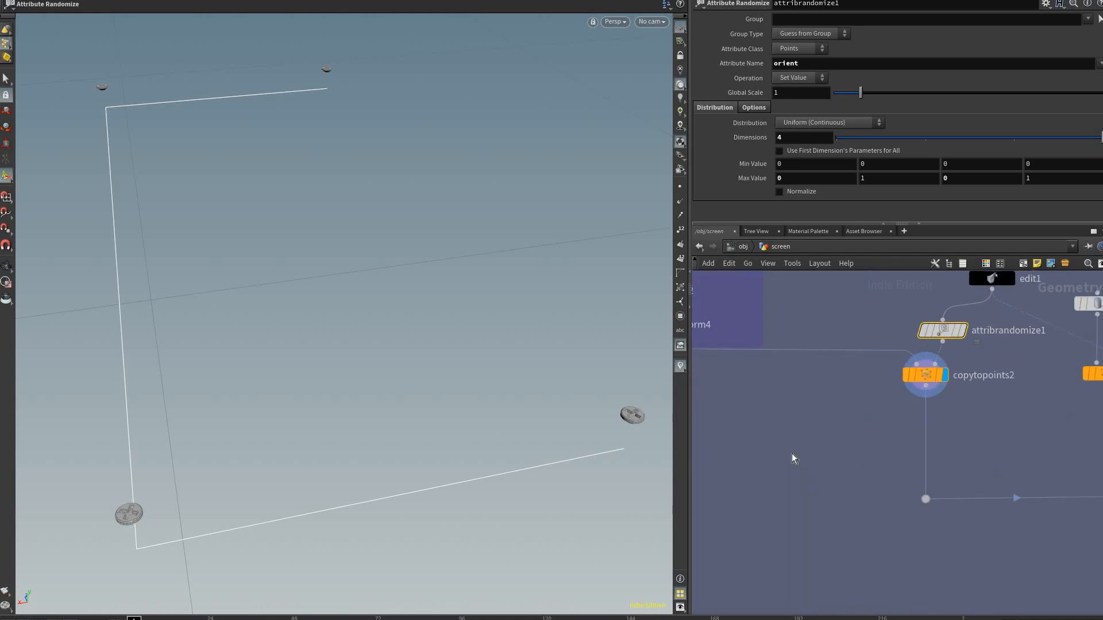
scroll(998, 473, down, 3)
middle_drag(937, 441, 662, 521)
middle_drag(801, 464, 923, 452)
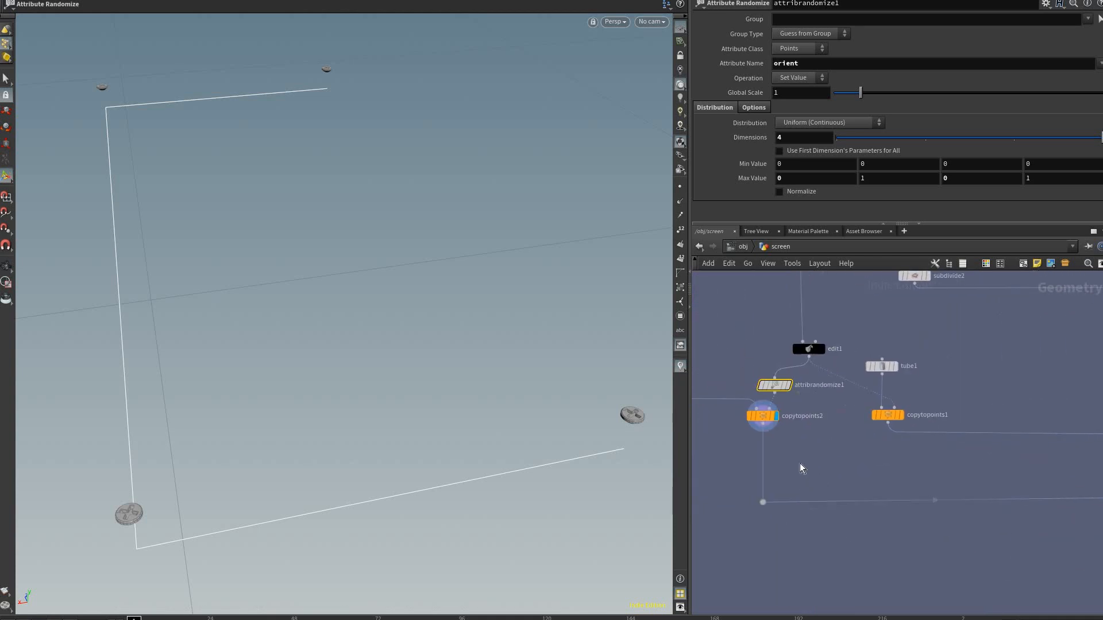
middle_drag(850, 464, 764, 462)
scroll(899, 502, up, 4)
middle_drag(899, 502, 397, 438)
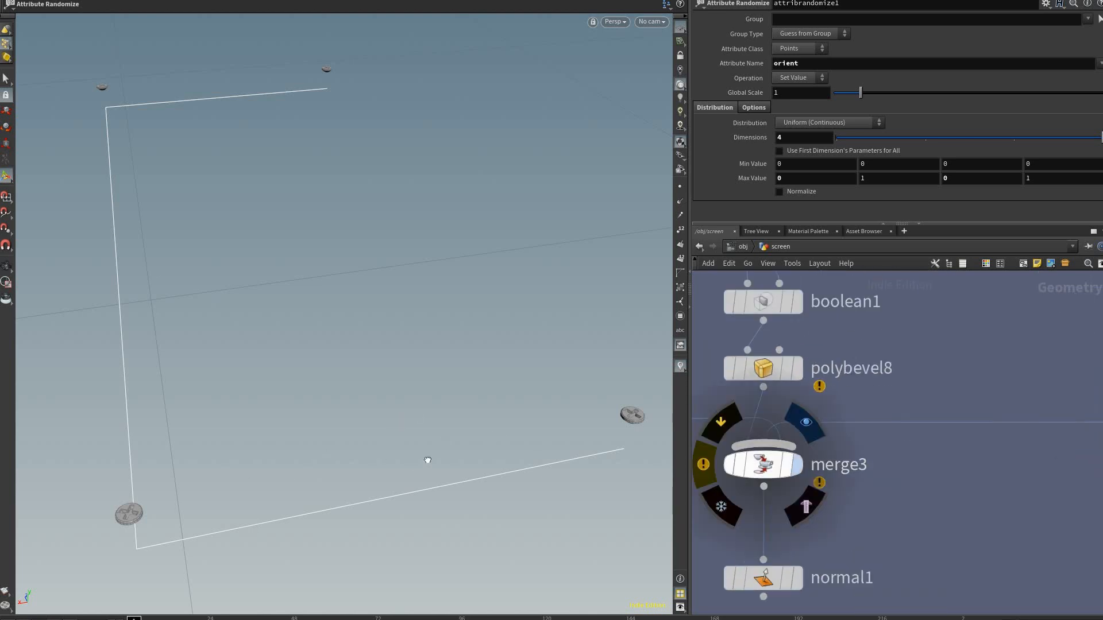
click(798, 465)
click(796, 460)
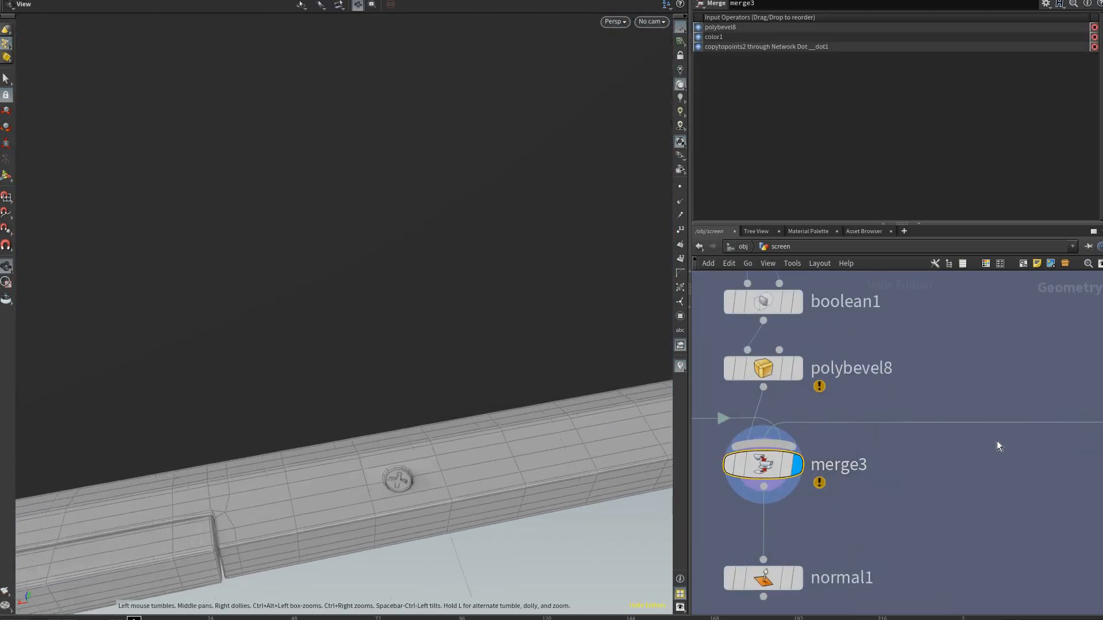
Step: Display and select polybevel8 to inspect the bevelled edges of the screw holes and frame seams
middle_drag(910, 438, 1032, 500)
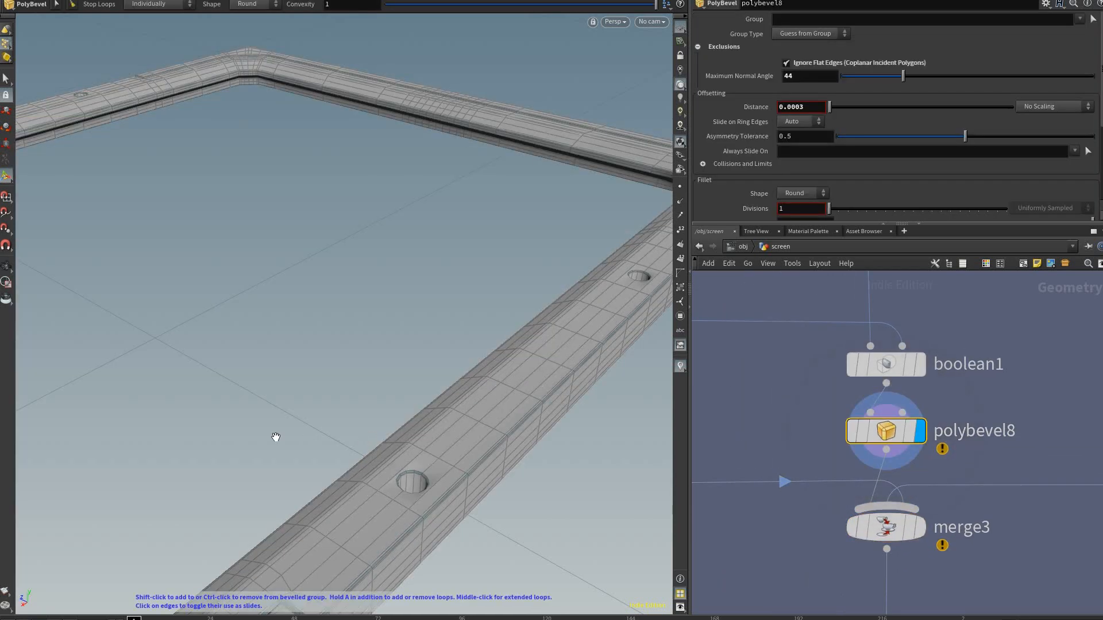
drag(275, 439, 478, 294)
drag(475, 356, 557, 306)
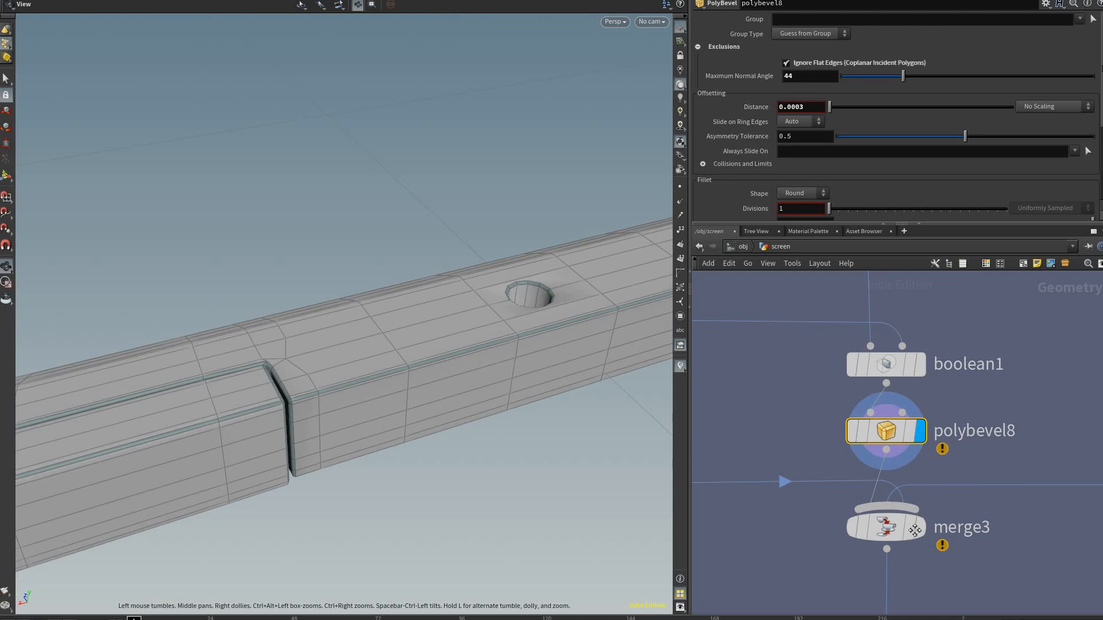
Step: Review the frame's upstream node chain and display merge3 again to compare it with the bevelled frame
scroll(917, 600, down, 4)
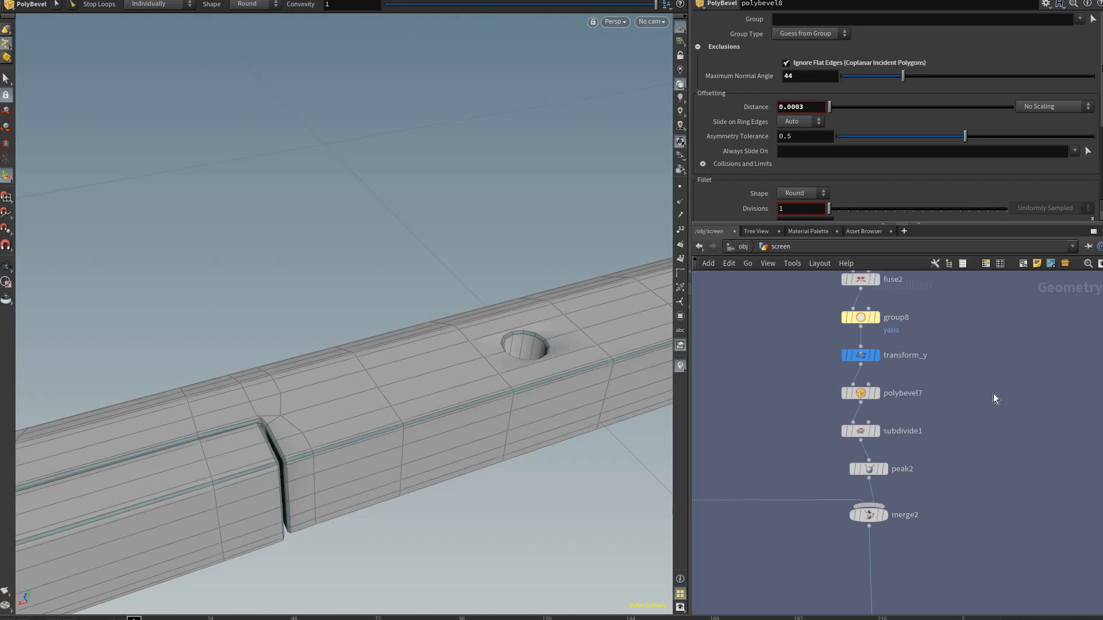
scroll(1000, 394, down, 5)
middle_drag(934, 322, 929, 436)
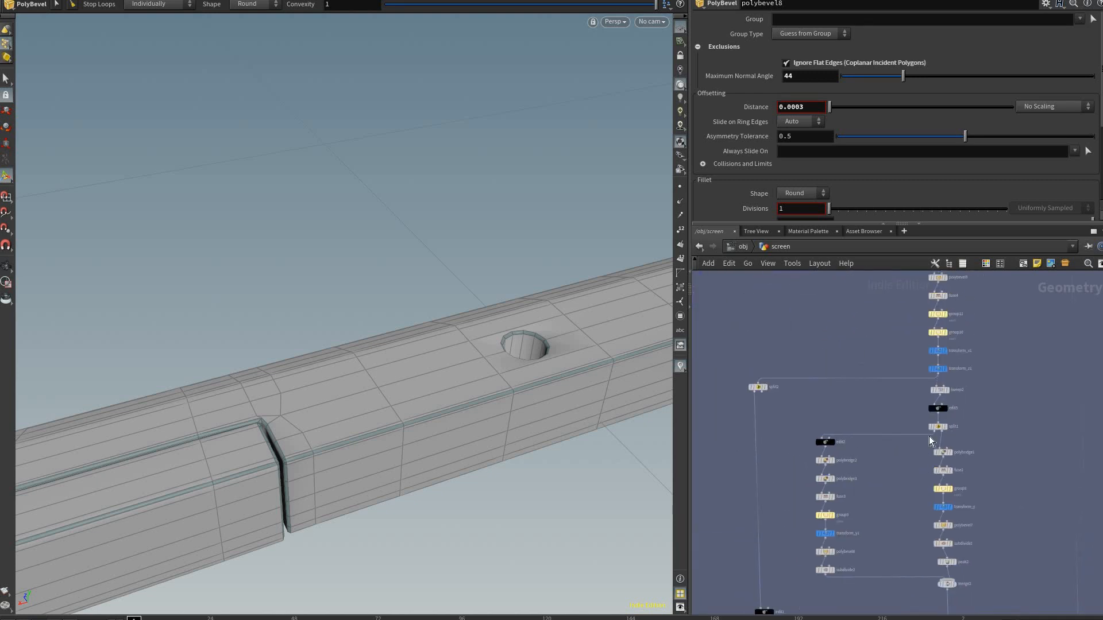
scroll(987, 391, down, 5)
scroll(949, 570, up, 2)
scroll(955, 409, up, 6)
scroll(914, 431, up, 3)
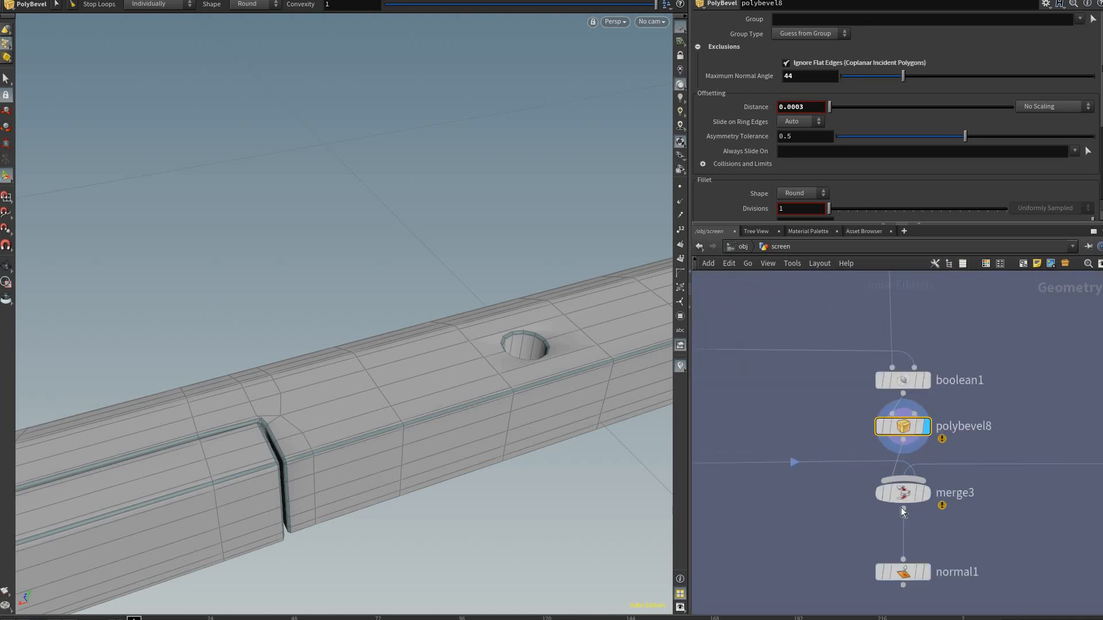
middle_drag(865, 442, 845, 362)
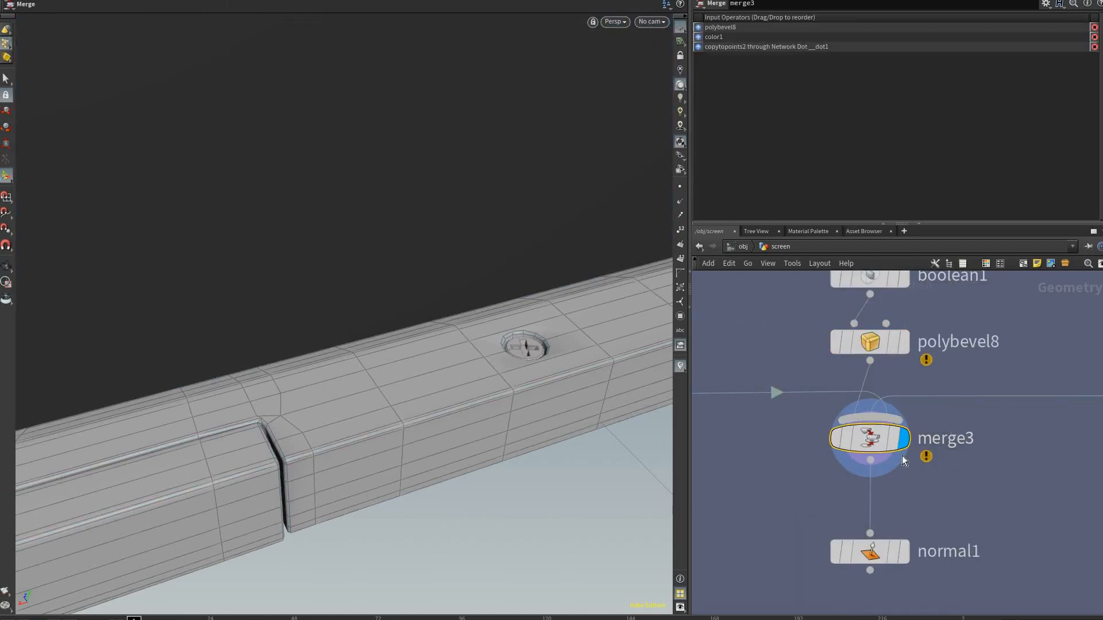
Step: Display and select grid2 and transform3 in turn to examine the screen panel's base grid and its uniform scale
scroll(903, 460, down, 3)
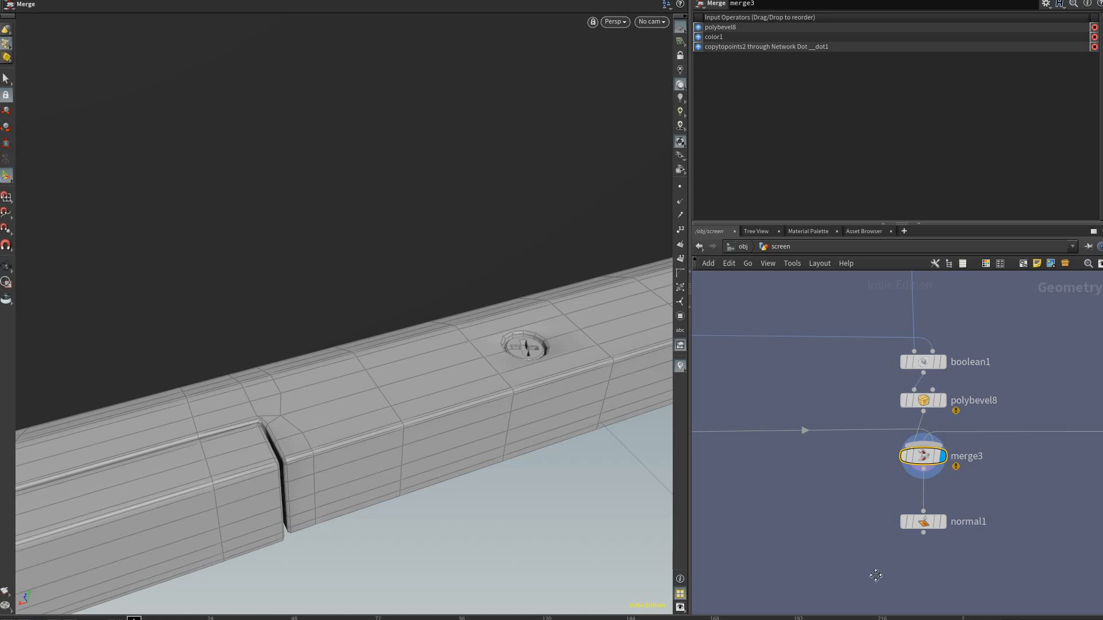
middle_drag(933, 489, 857, 527)
scroll(818, 470, down, 4)
middle_drag(766, 431, 721, 411)
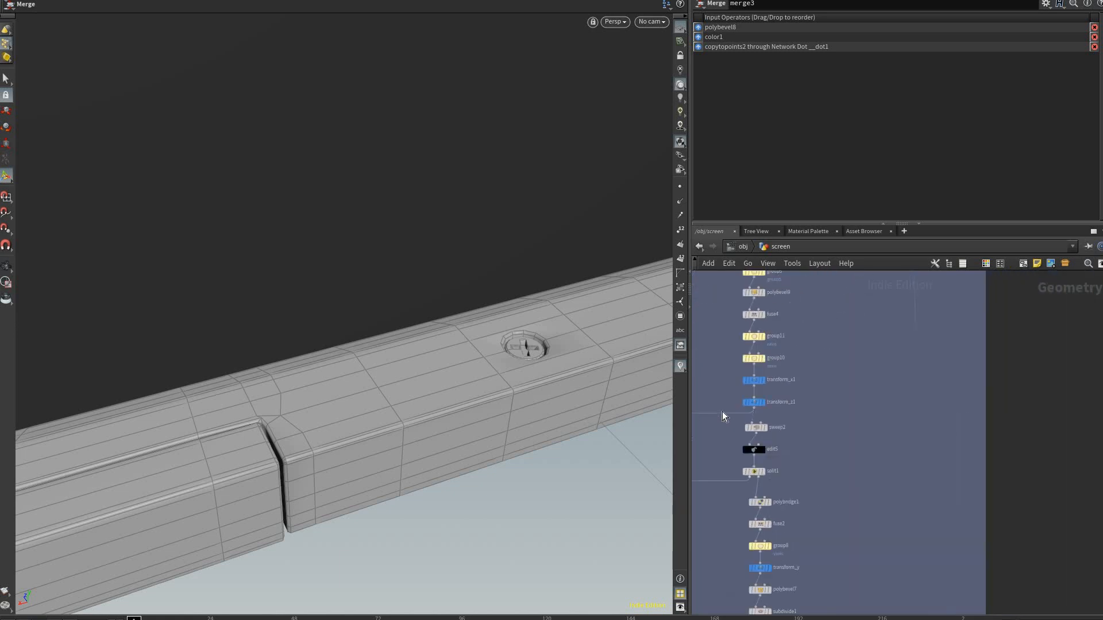
scroll(722, 412, up, 6)
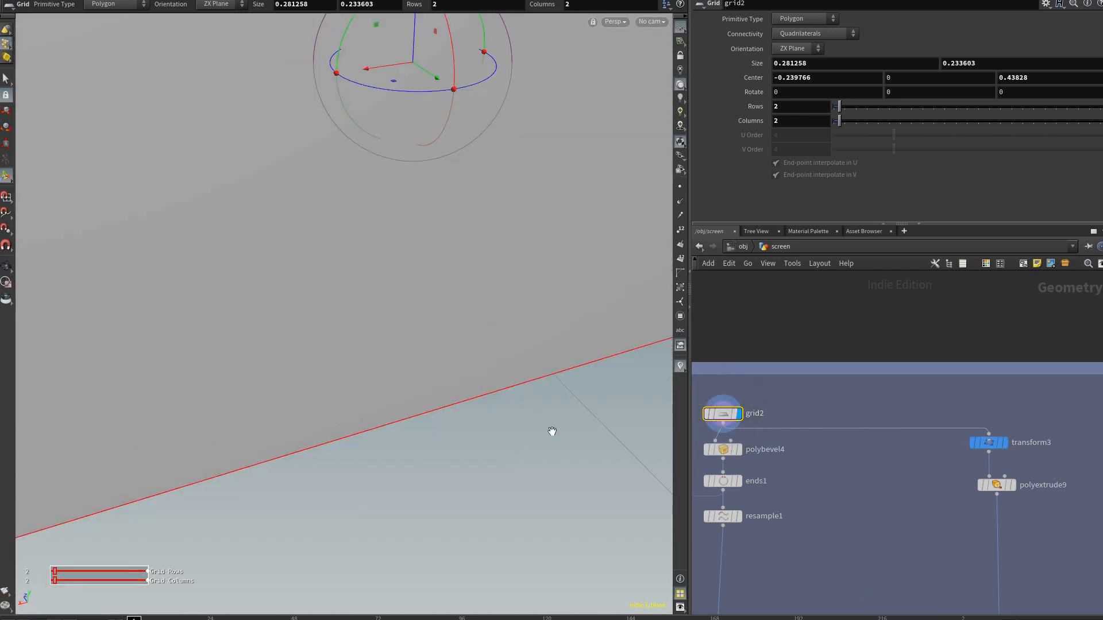
right_drag(539, 408, 545, 362)
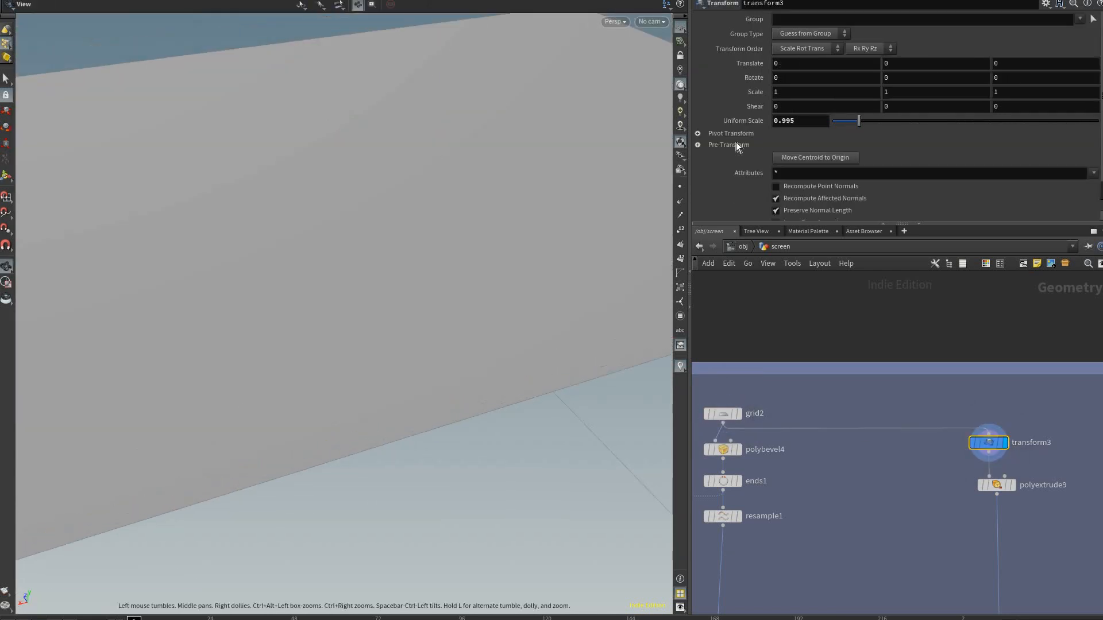
drag(790, 125, 729, 169)
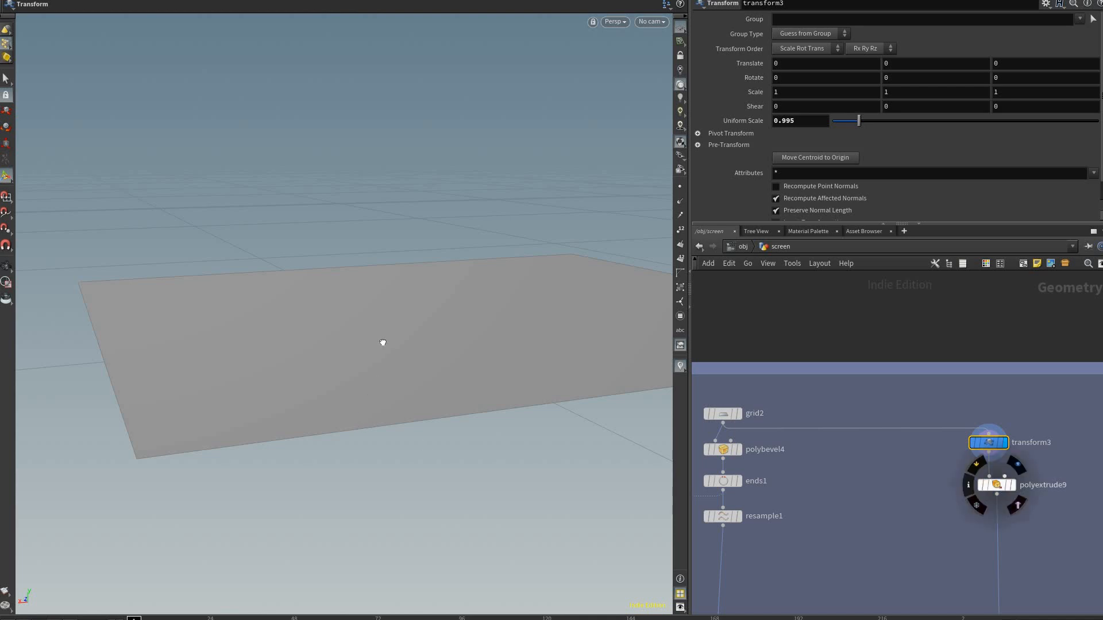
Step: Display and select polyextrude9 and color1 in turn to inspect the panel's extruded thickness and constant point colour
click(1012, 484)
click(997, 484)
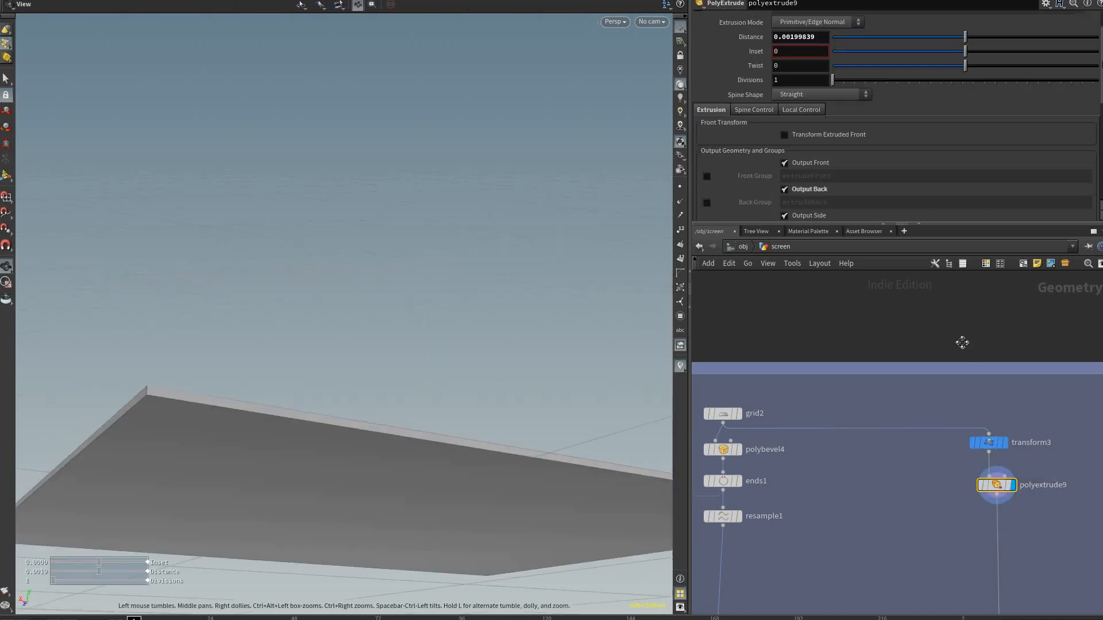
scroll(973, 466, down, 2)
middle_drag(973, 467, 940, 189)
middle_drag(941, 485, 933, 394)
scroll(960, 461, up, 4)
click(975, 461)
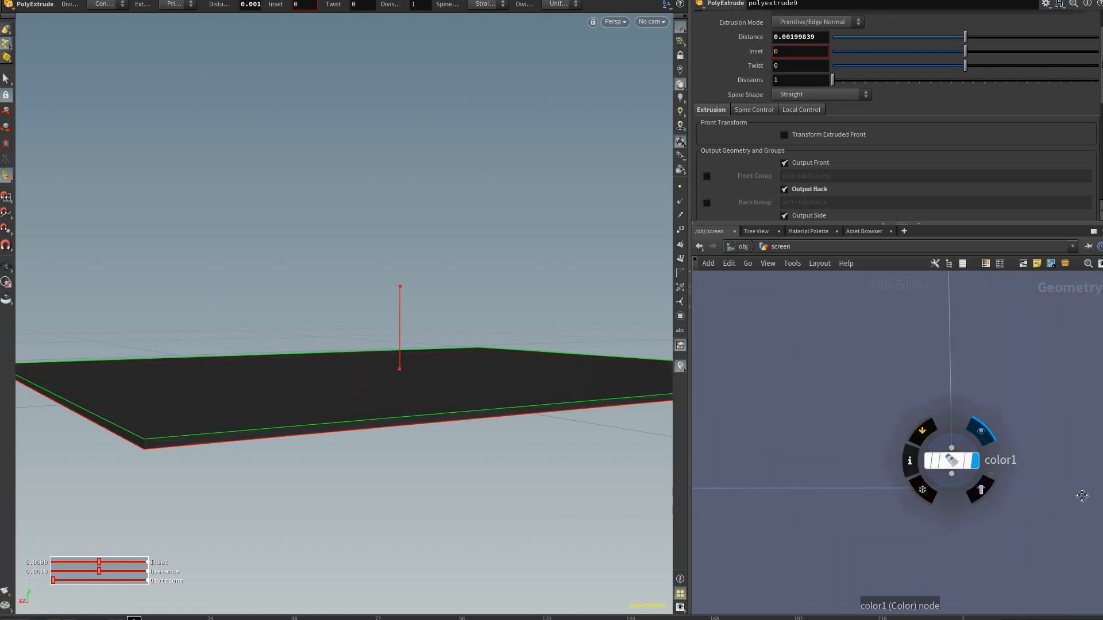
click(958, 461)
middle_drag(862, 511, 1057, 464)
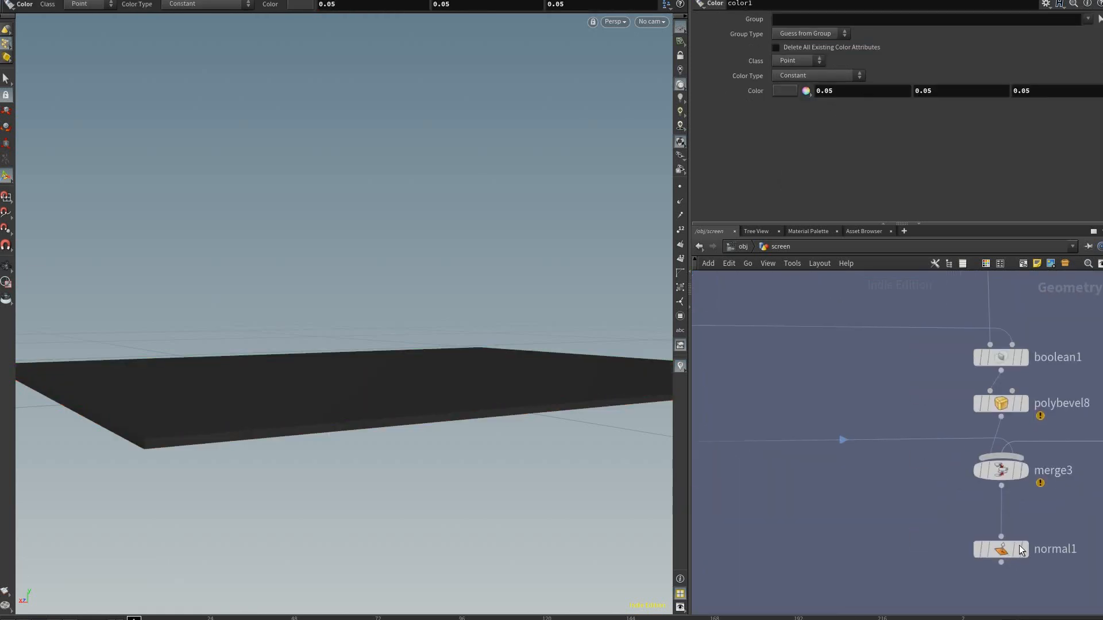
Step: Display and select merge3 and normal1 in turn, ending on normal1 to inspect the complete framed screen from several angles
click(1025, 470)
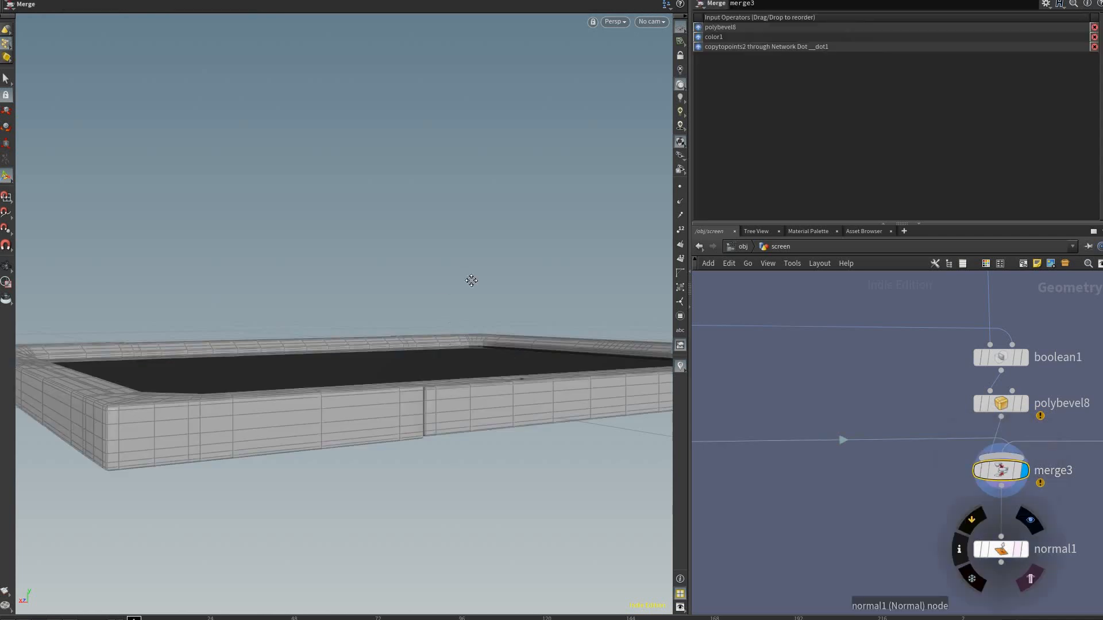
click(1025, 549)
alt+drag(477, 287, 1061, 575)
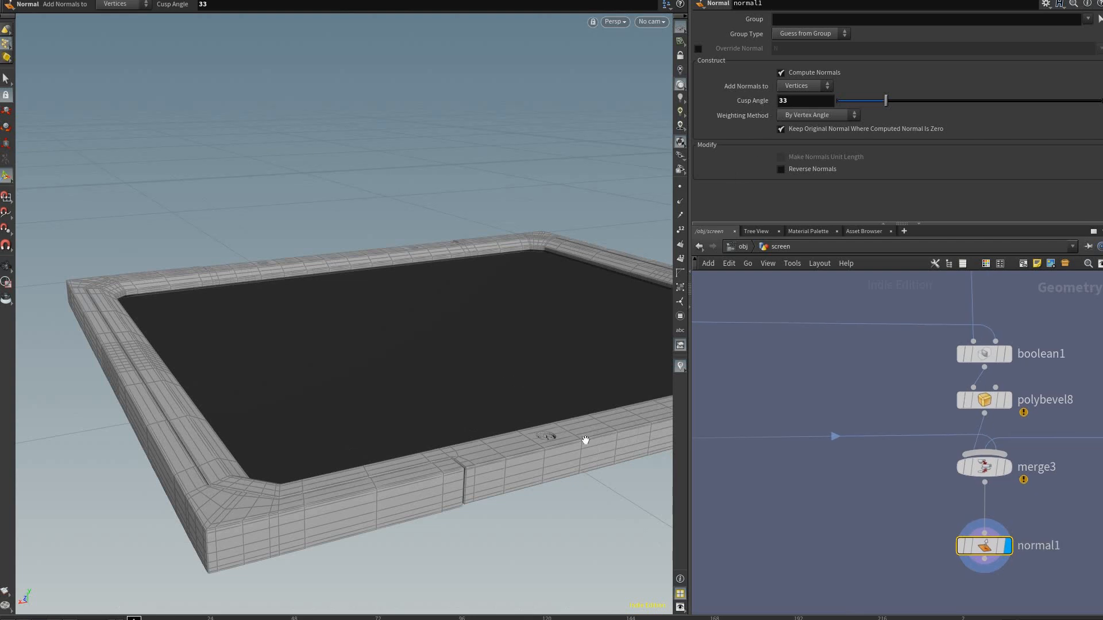
drag(518, 470, 581, 479)
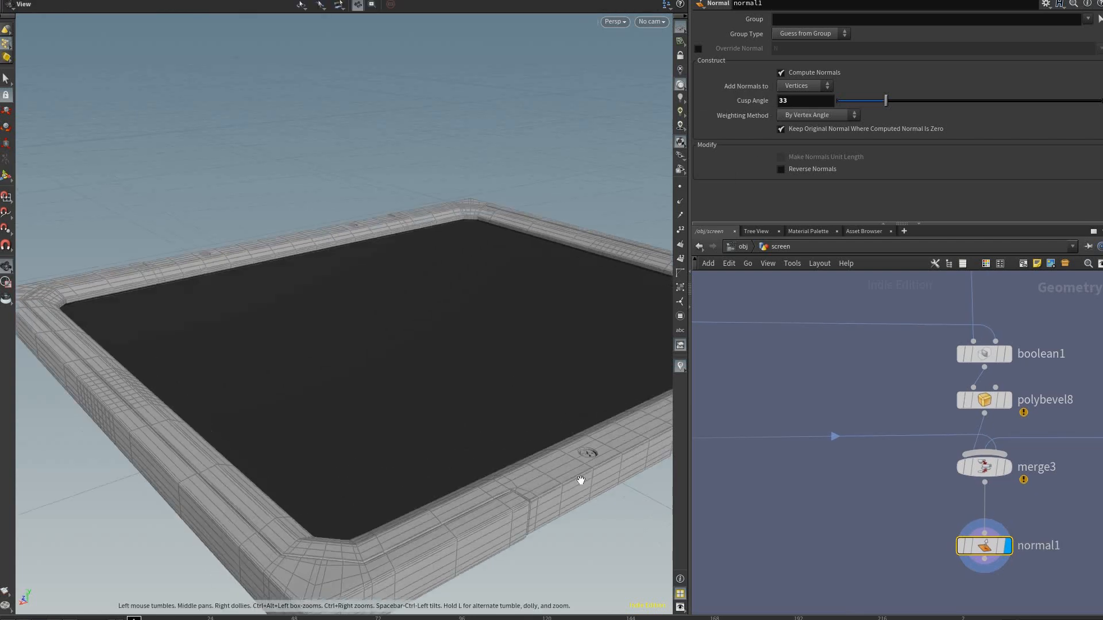
drag(395, 479, 395, 517)
key(Return)
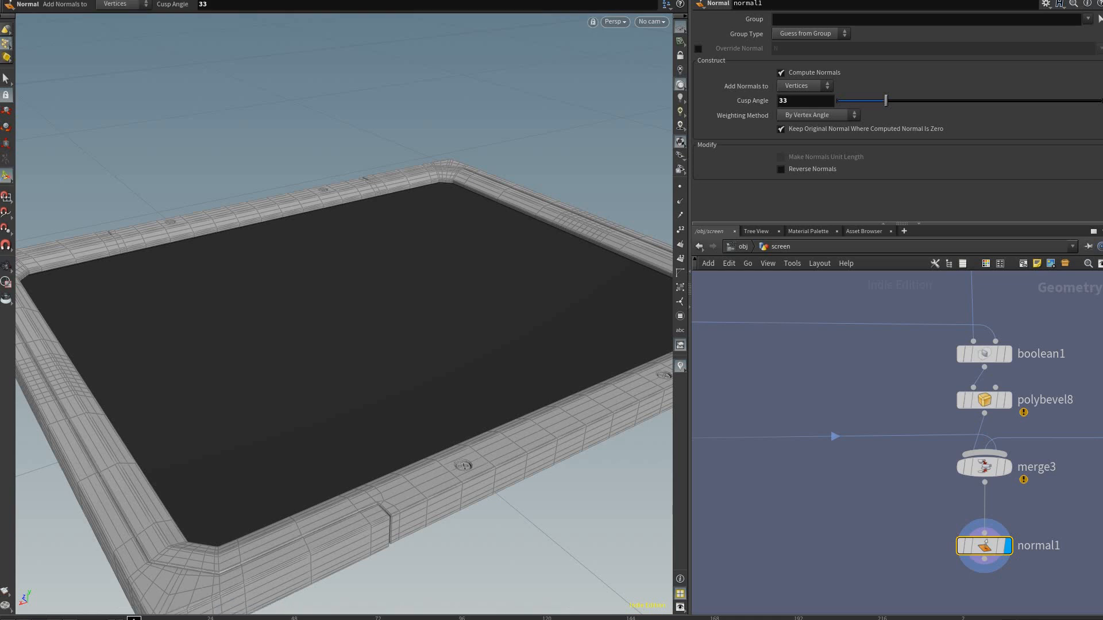